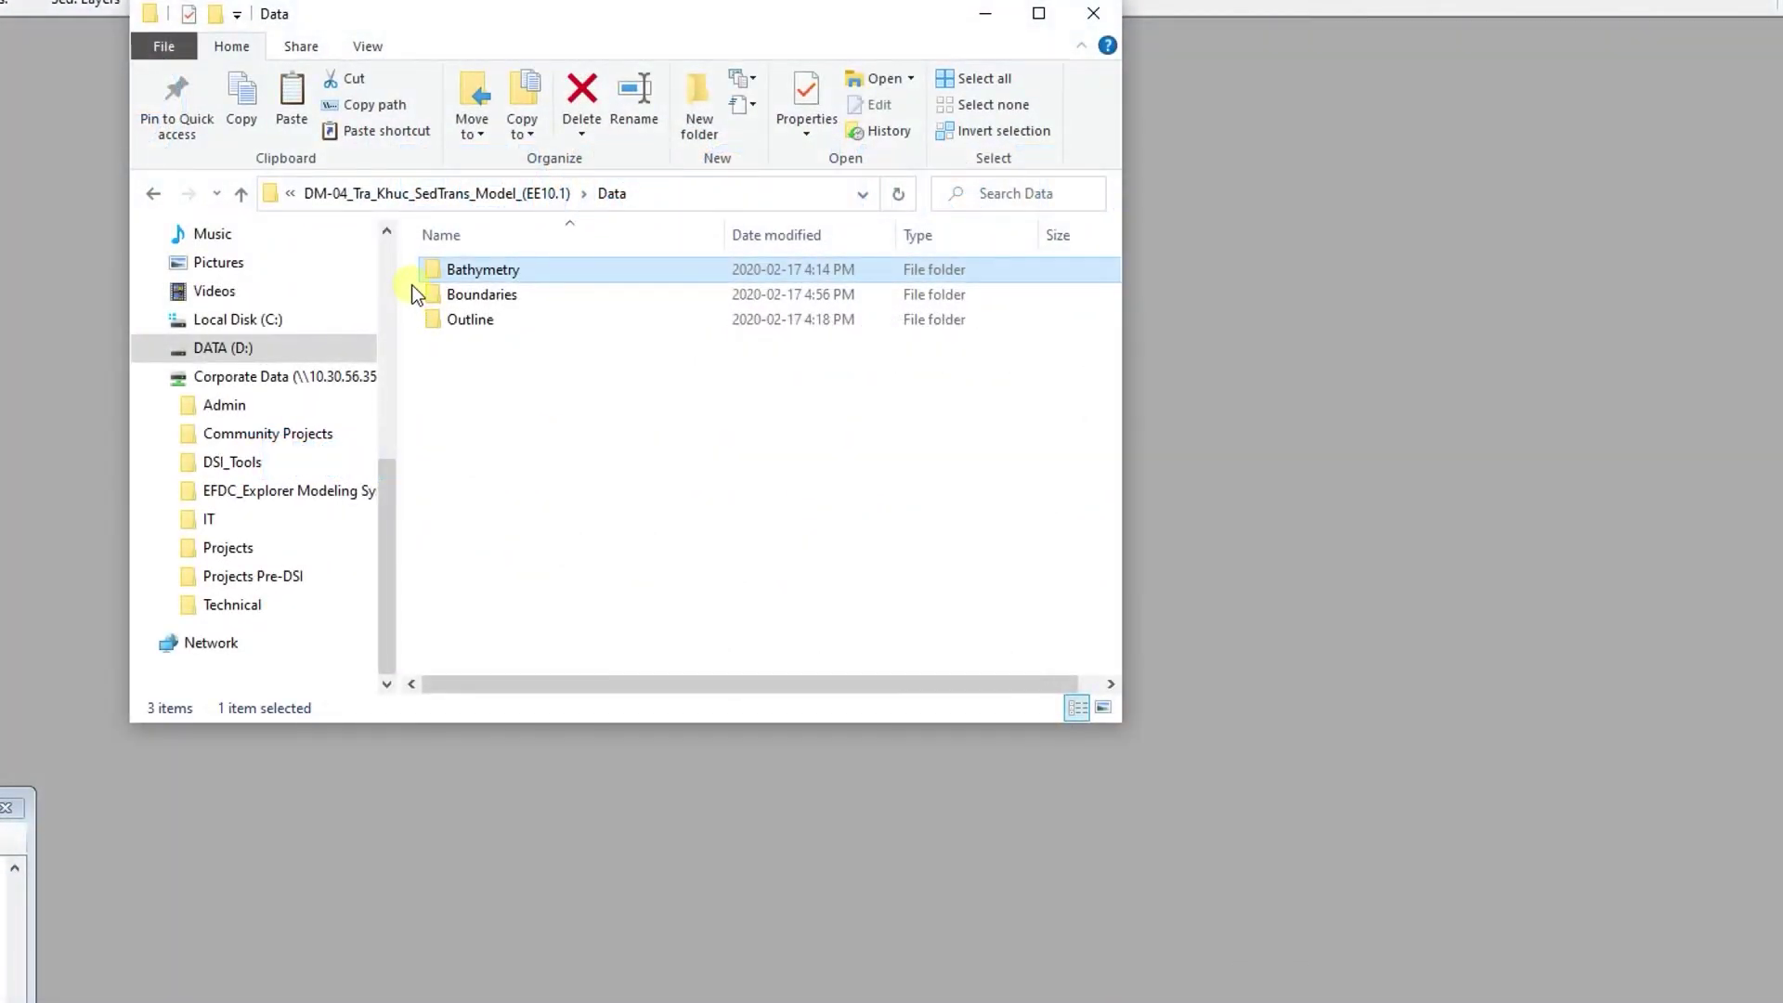
Examine the coordinates and elevations in Bathymetry.dat from the Bathymetry data folder
{"action": "double_click", "coordinate": [448, 271]}
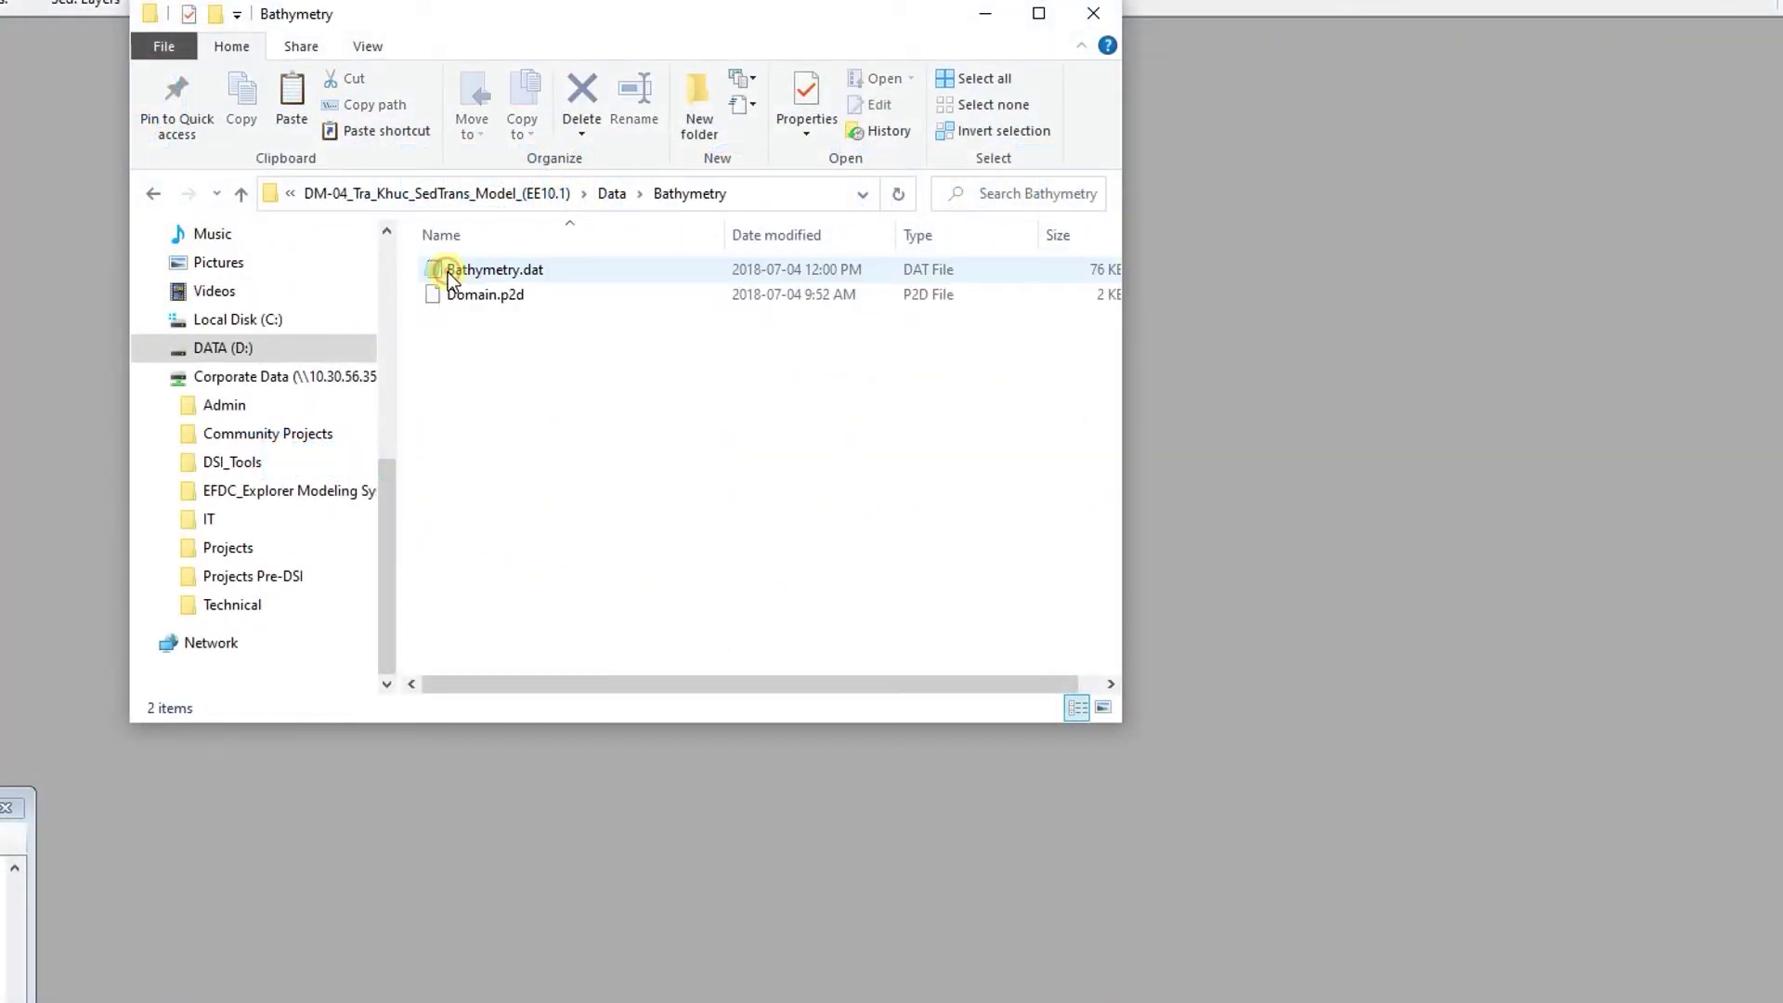
{"action": "double_click", "coordinate": [448, 270]}
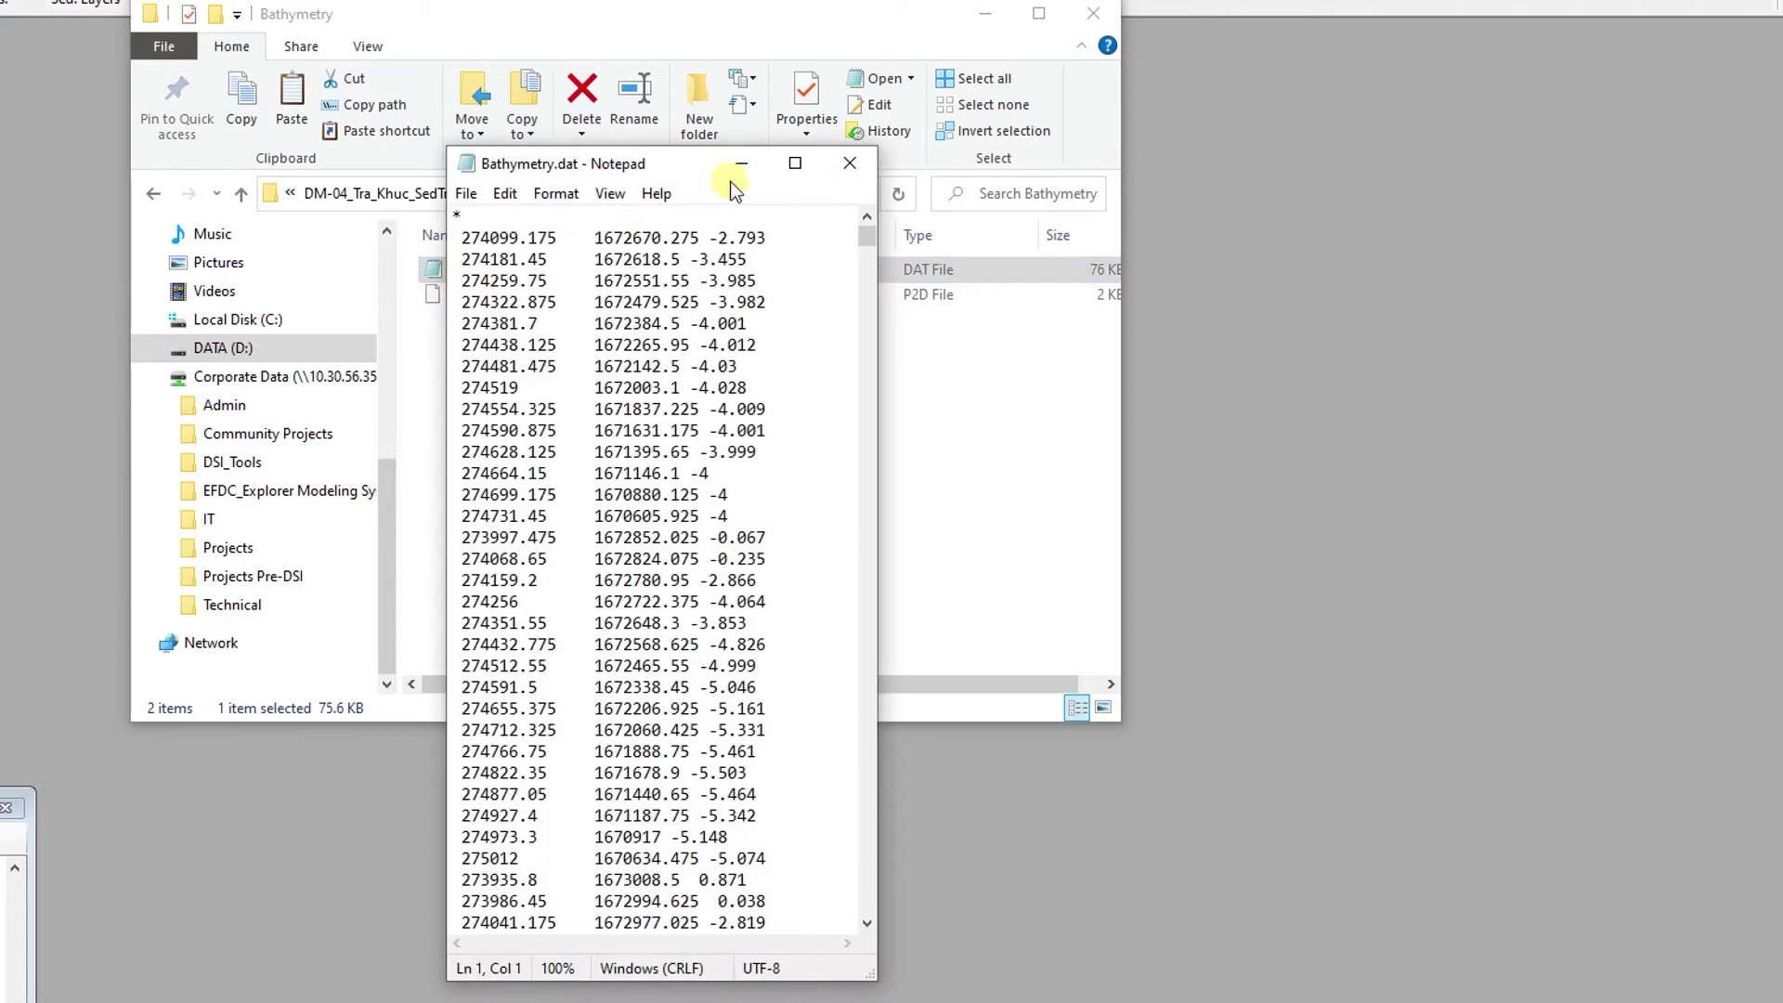
{"action": "left_click", "coordinate": [845, 166]}
Examine the inflow time series in BC_Inflow.dat from the Boundaries data folder
{"action": "left_click", "coordinate": [611, 193]}
{"action": "double_click", "coordinate": [533, 299]}
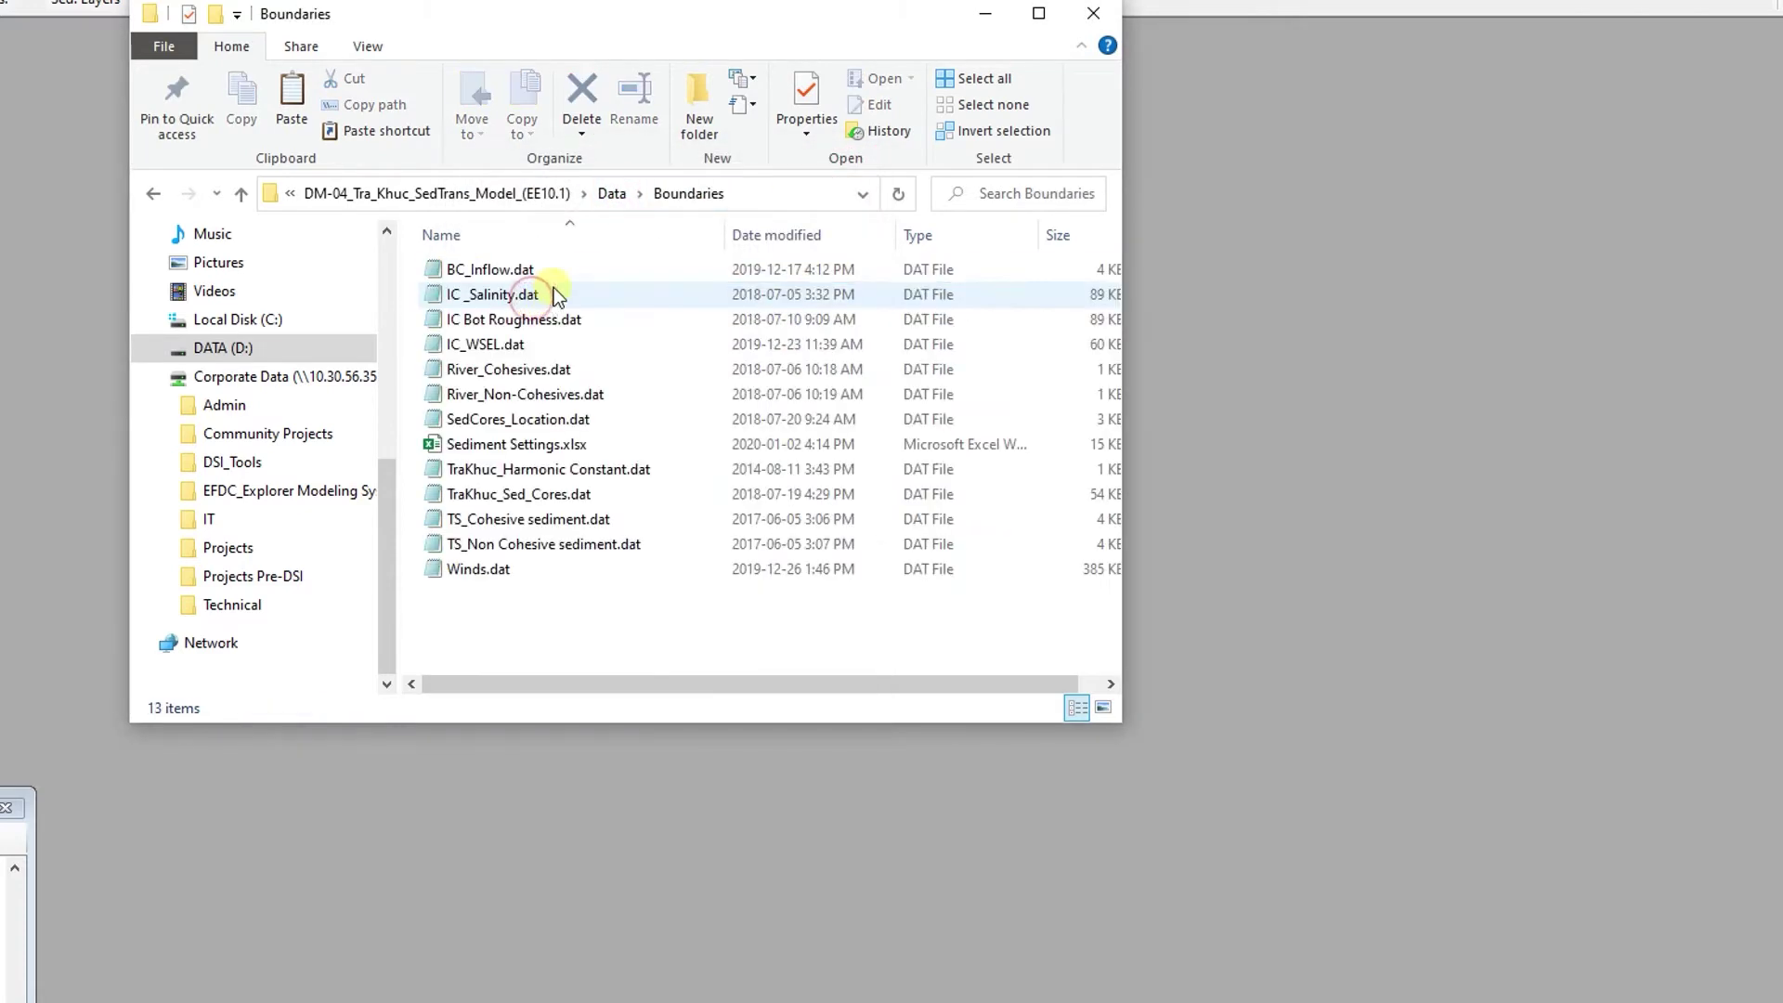
{"action": "double_click", "coordinate": [579, 267]}
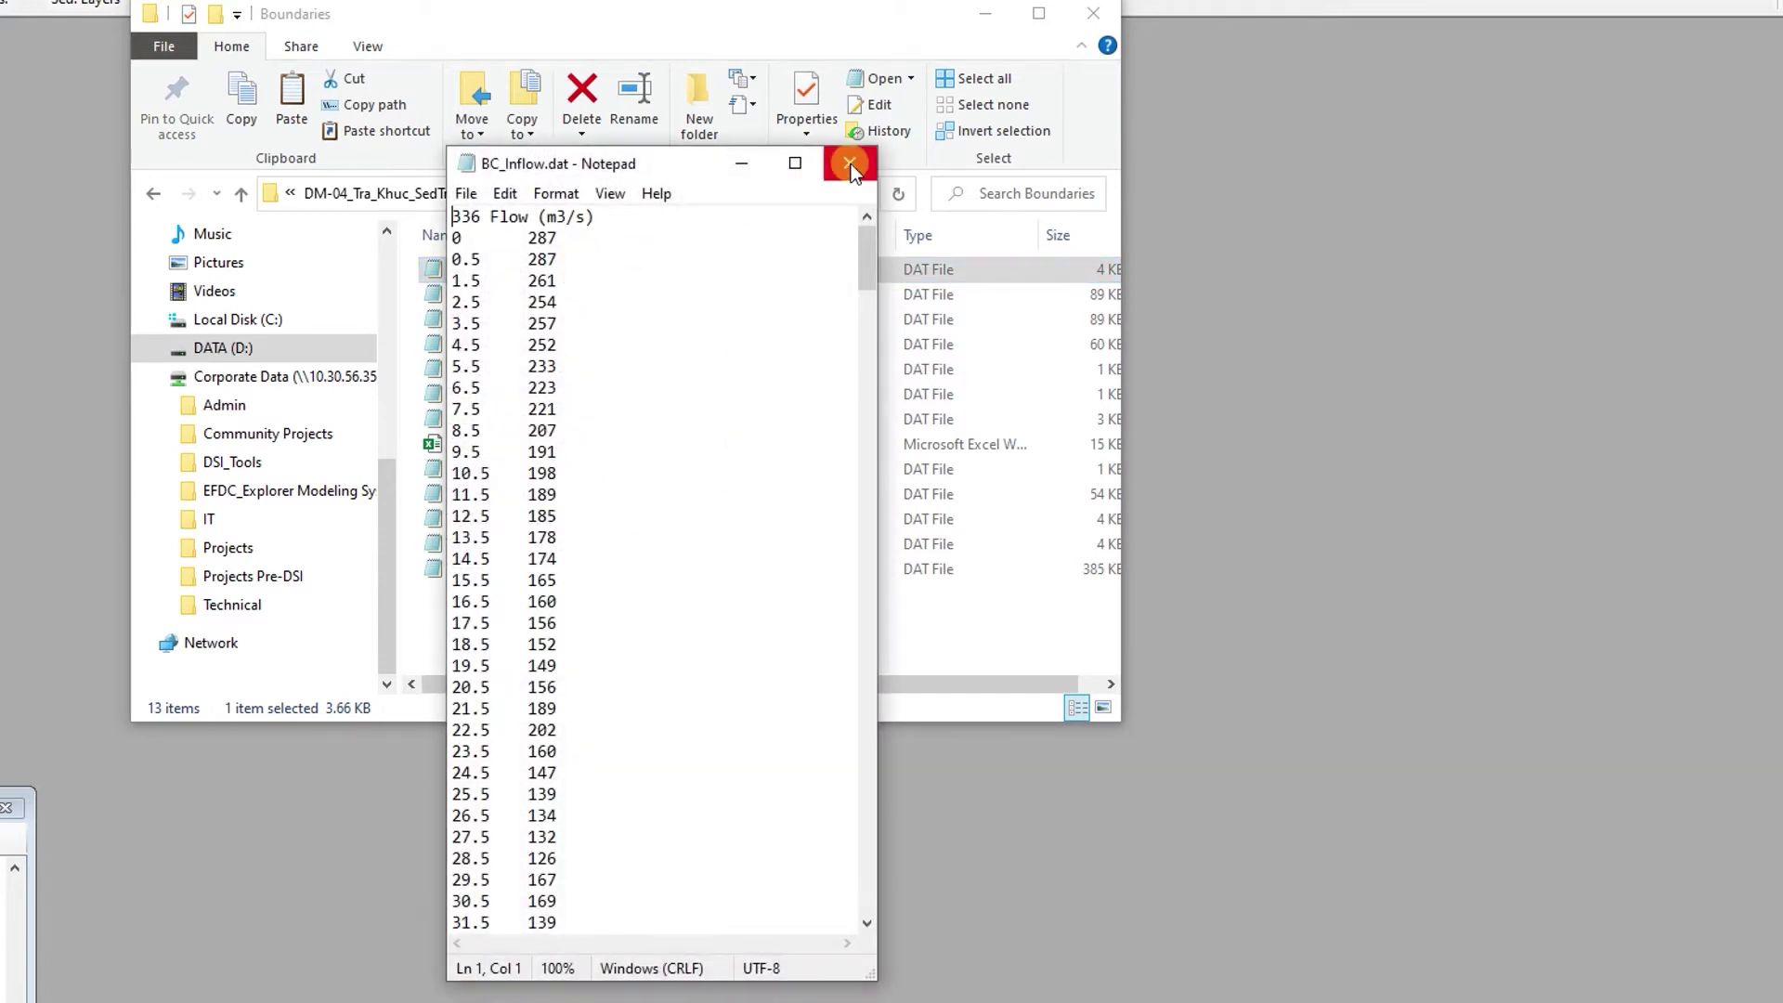
{"action": "left_click", "coordinate": [851, 164]}
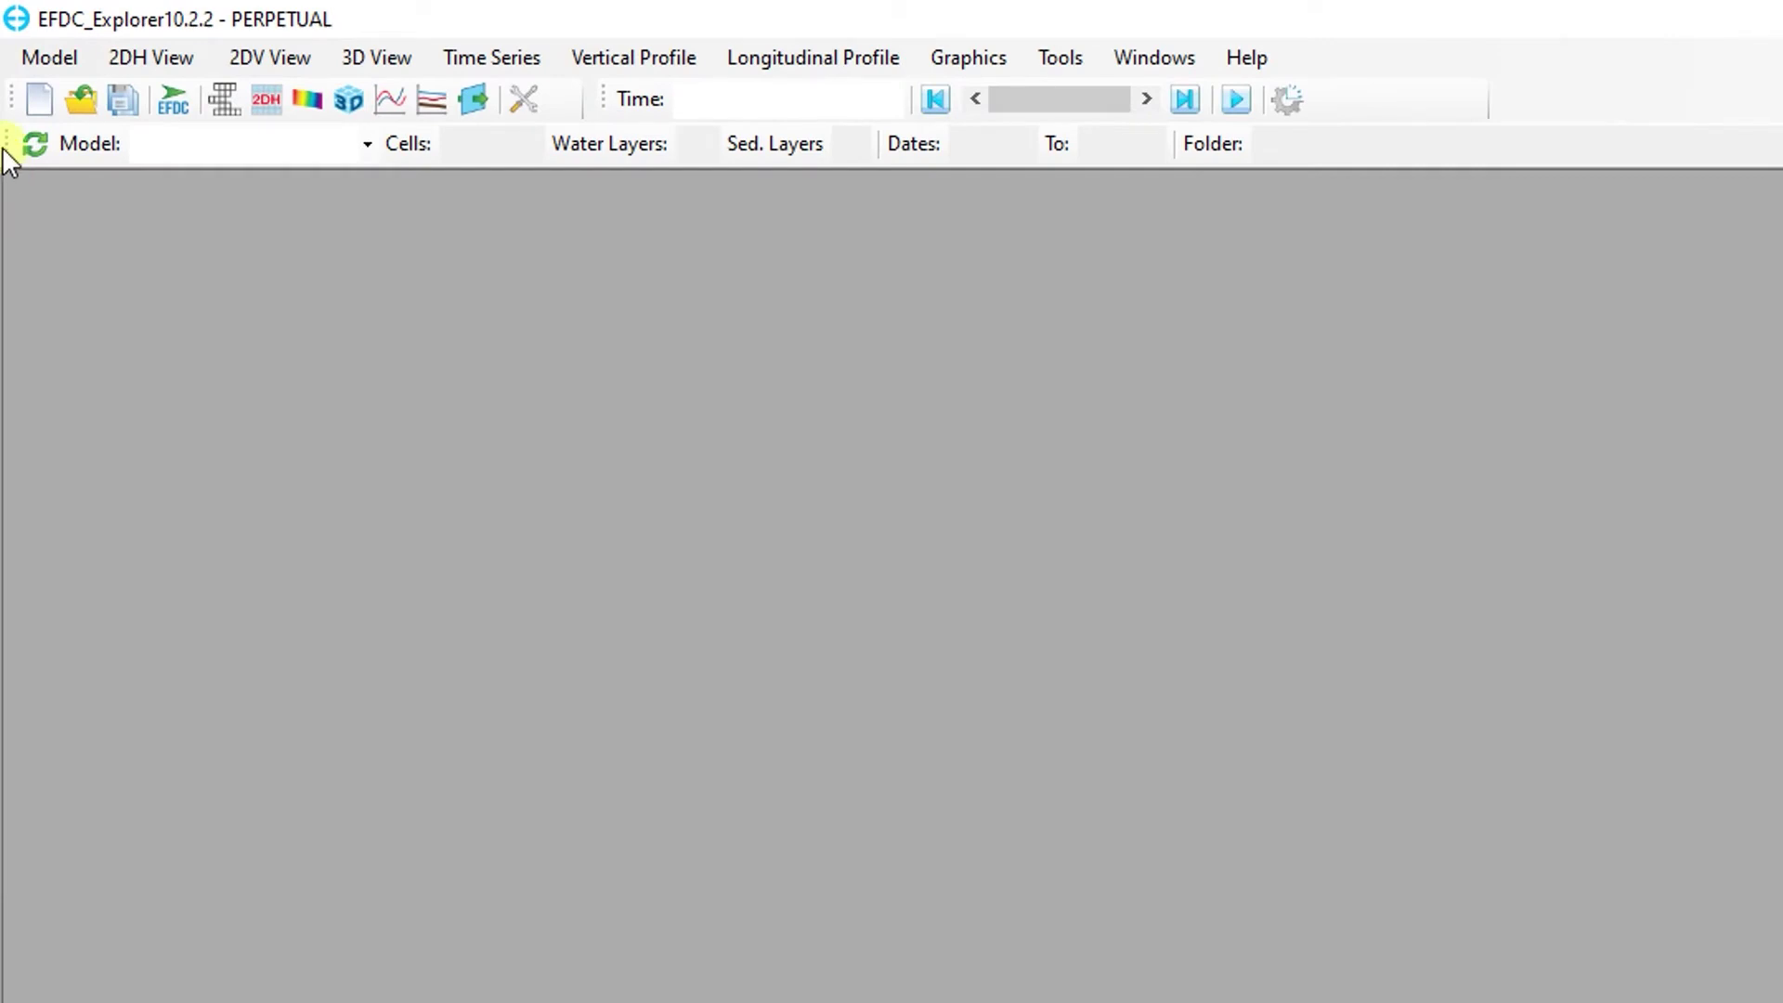
Create a new model by importing the CVLGrid file Trakhuc.cvl, with UTM zone 49
{"action": "left_click", "coordinate": [24, 107]}
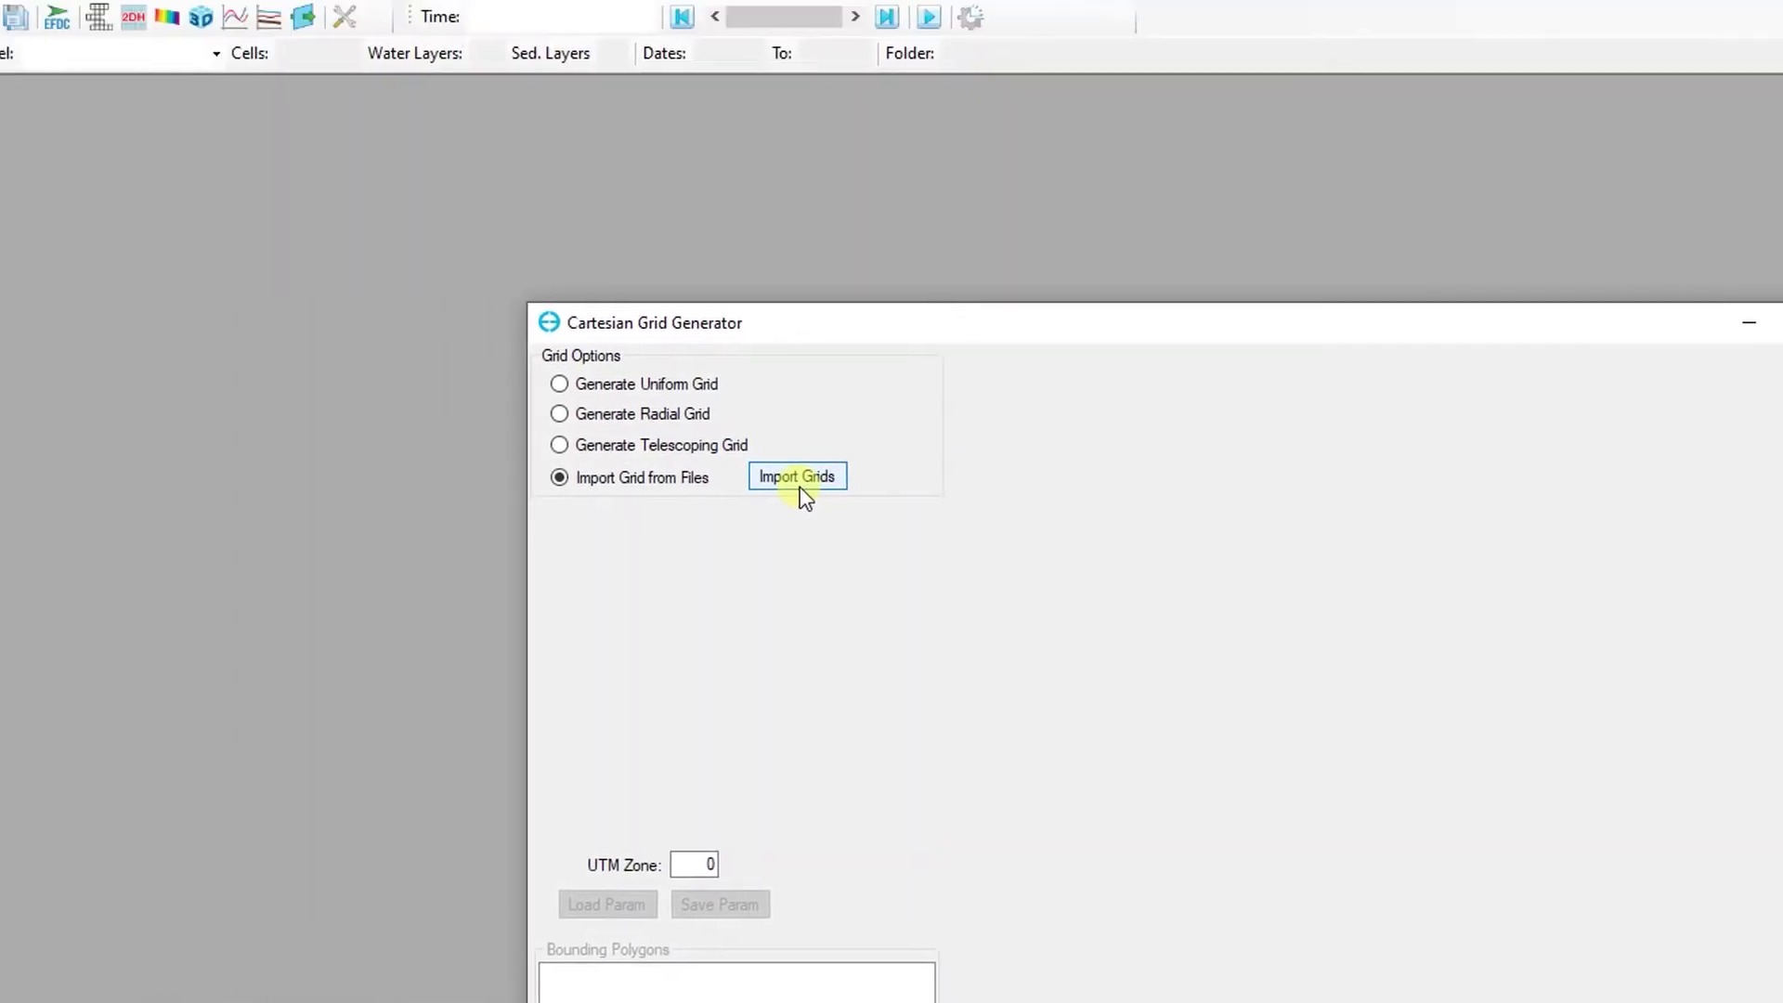
{"action": "left_click", "coordinate": [415, 189]}
{"action": "left_click", "coordinate": [737, 245]}
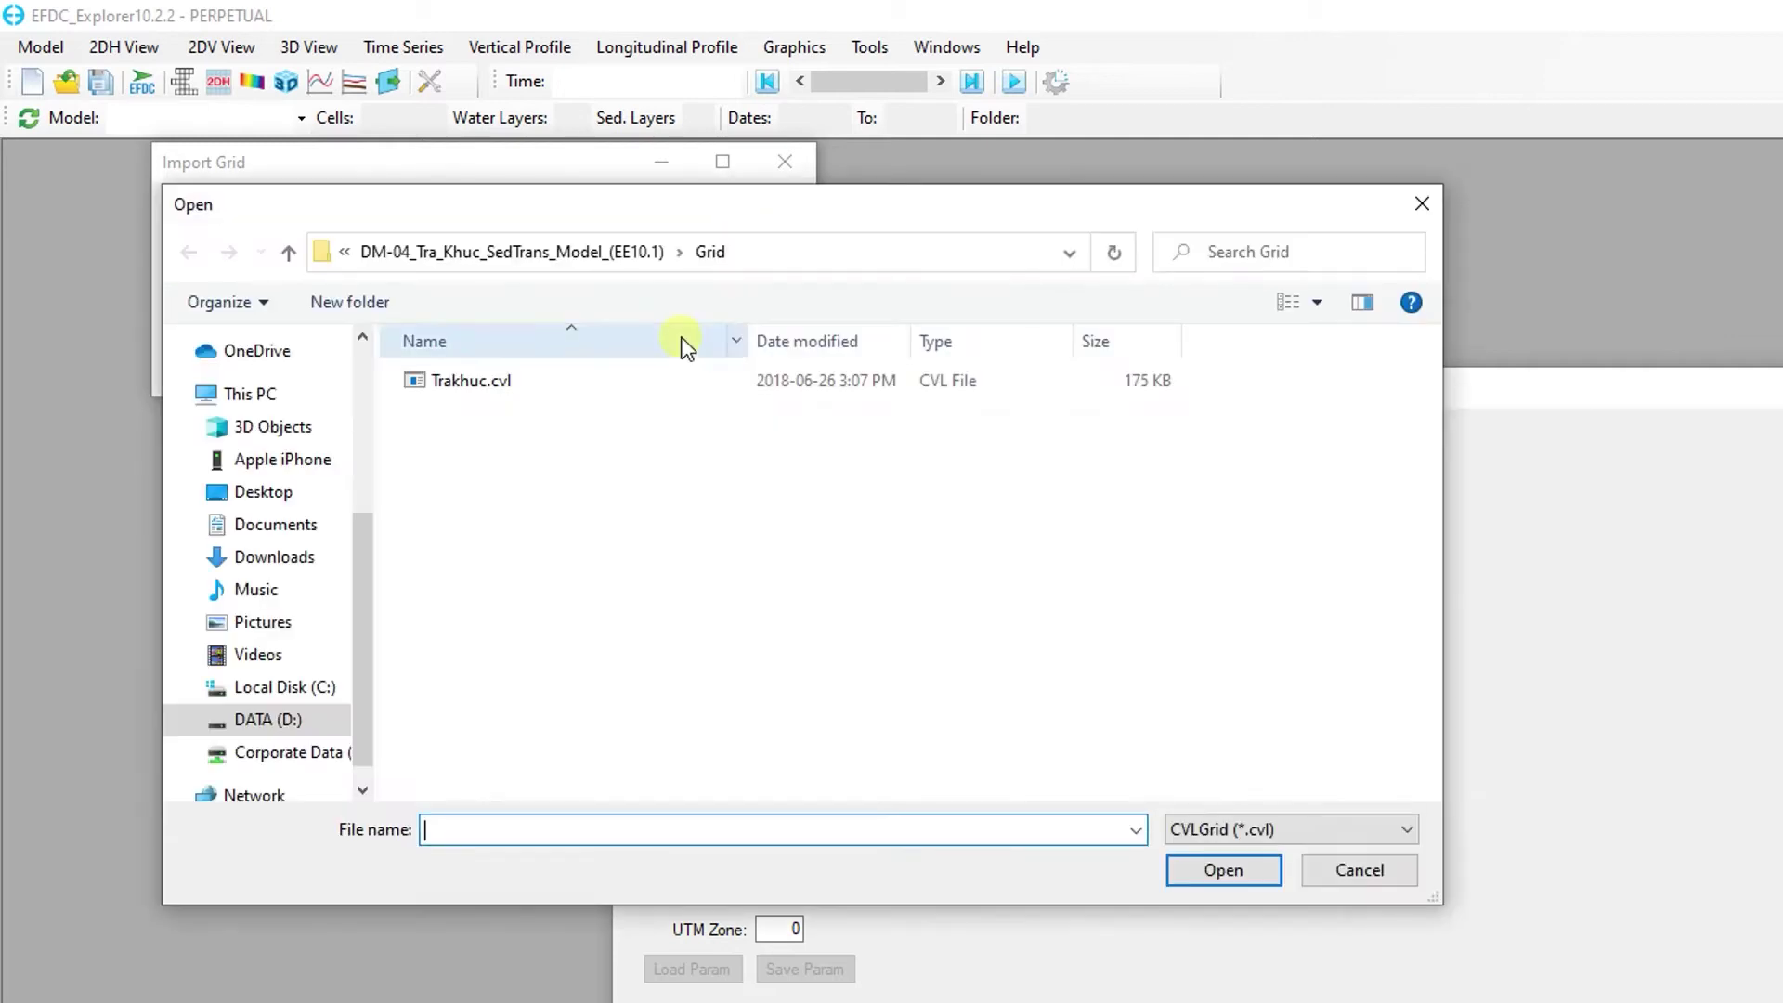
{"action": "left_click", "coordinate": [654, 376]}
{"action": "left_click", "coordinate": [1223, 870]}
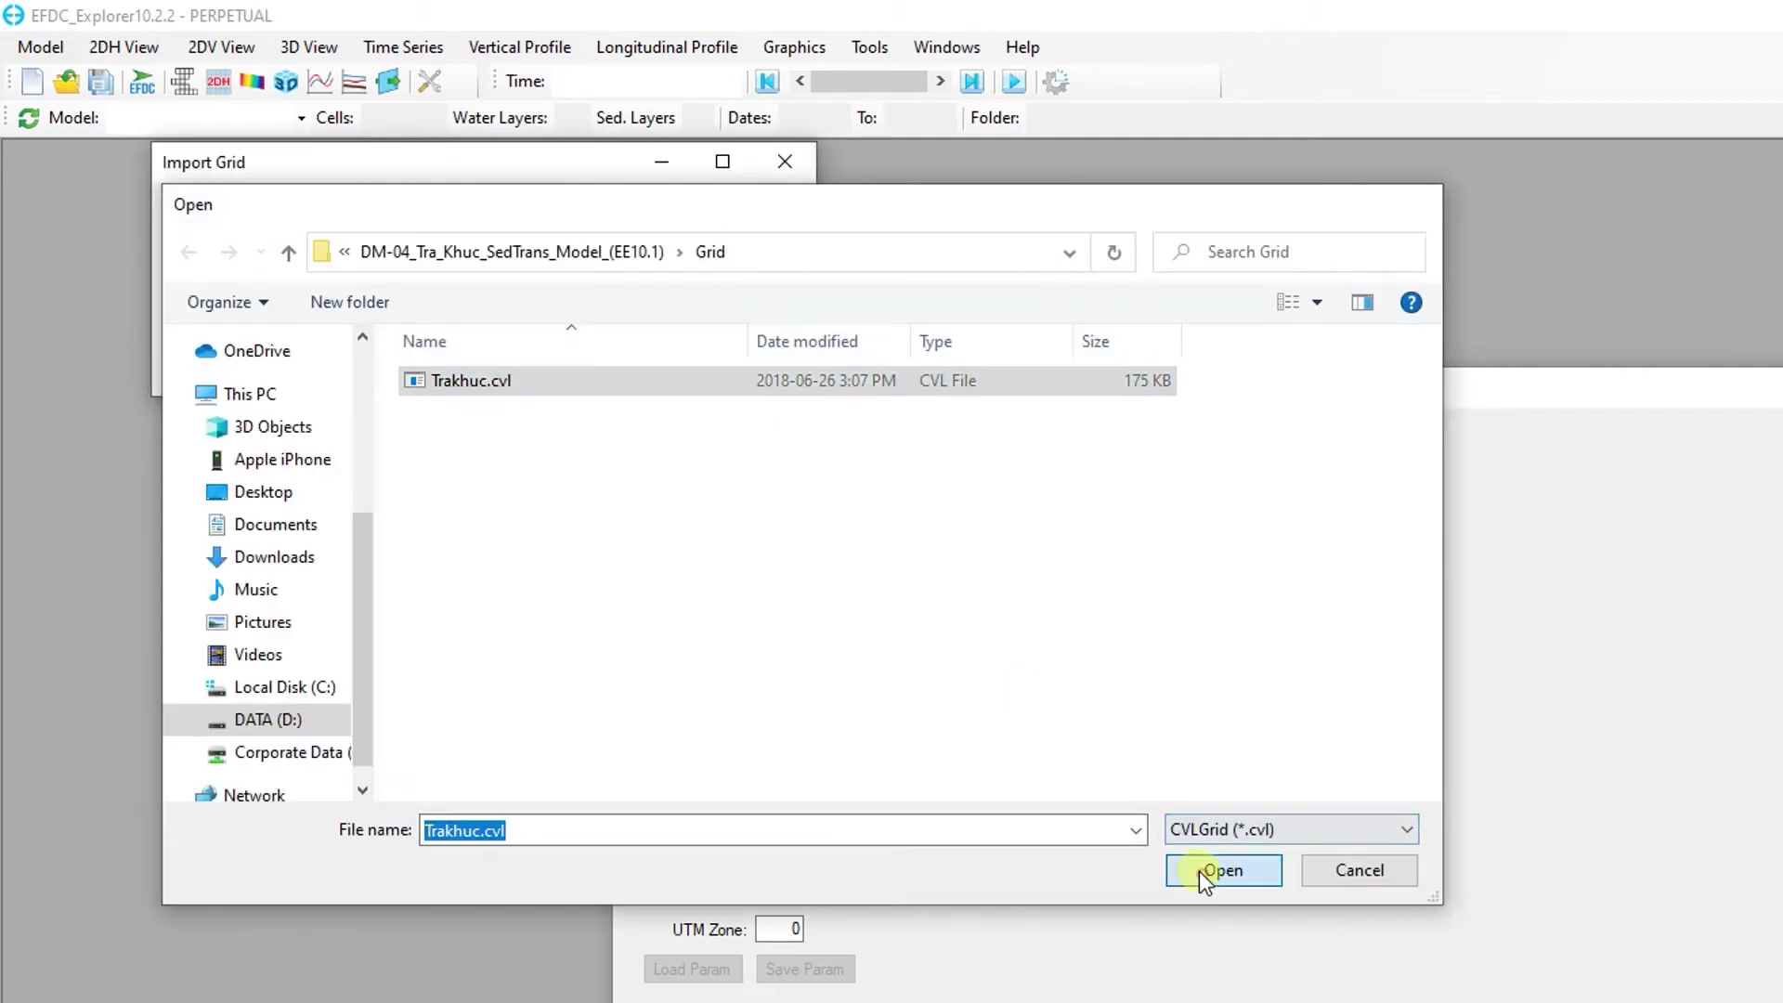
{"action": "left_click", "coordinate": [318, 354]}
{"action": "left_click", "coordinate": [449, 630]}
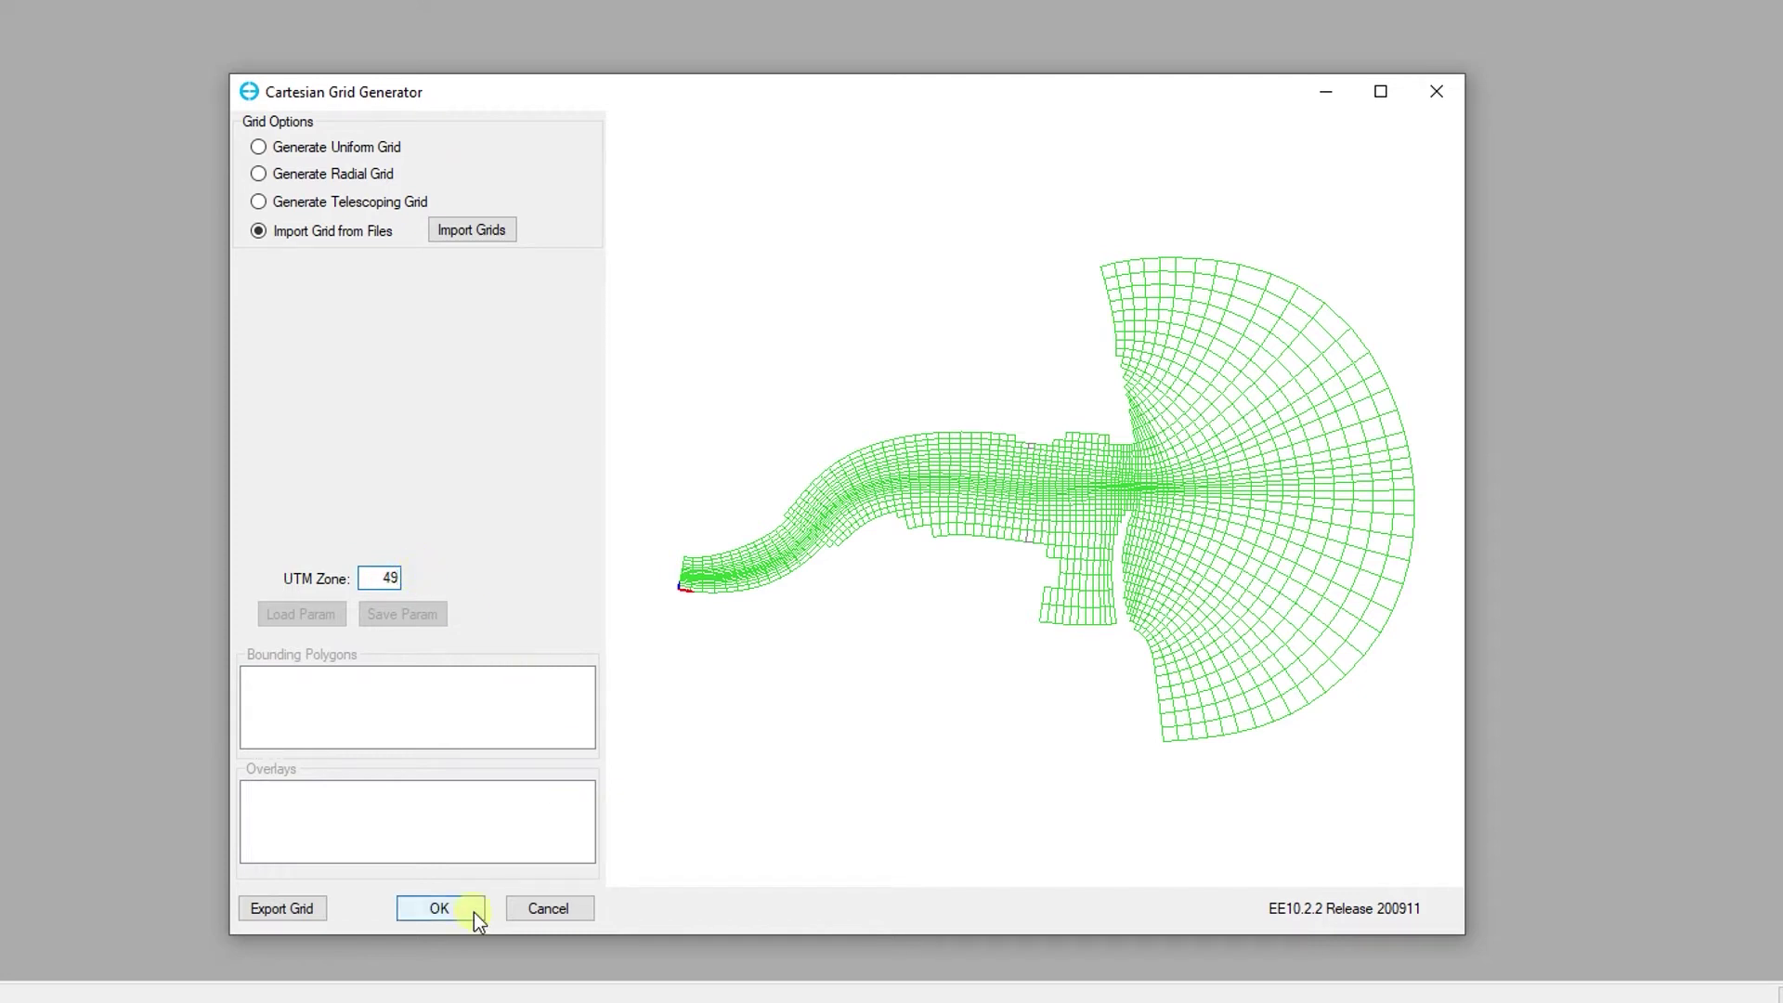
{"action": "left_click", "coordinate": [473, 912]}
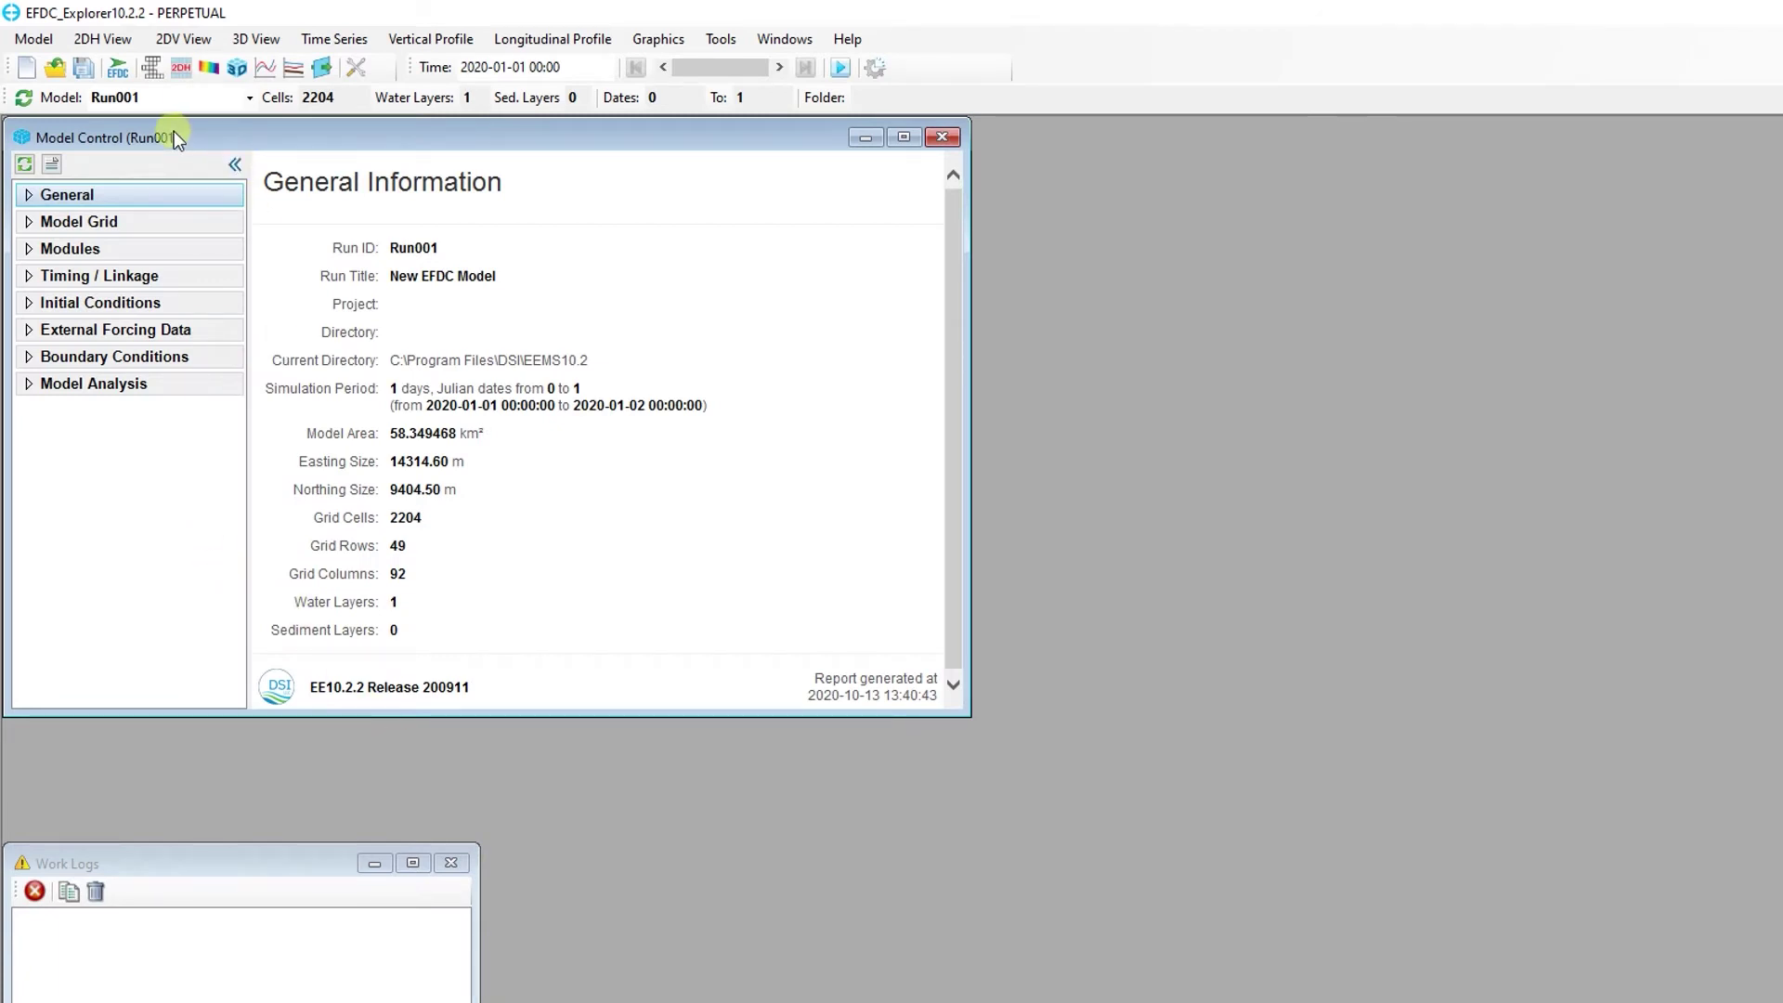
Save the model with the Full Write option in a new folder named Tra Khuc inside EEMS Training
{"action": "left_click", "coordinate": [79, 74]}
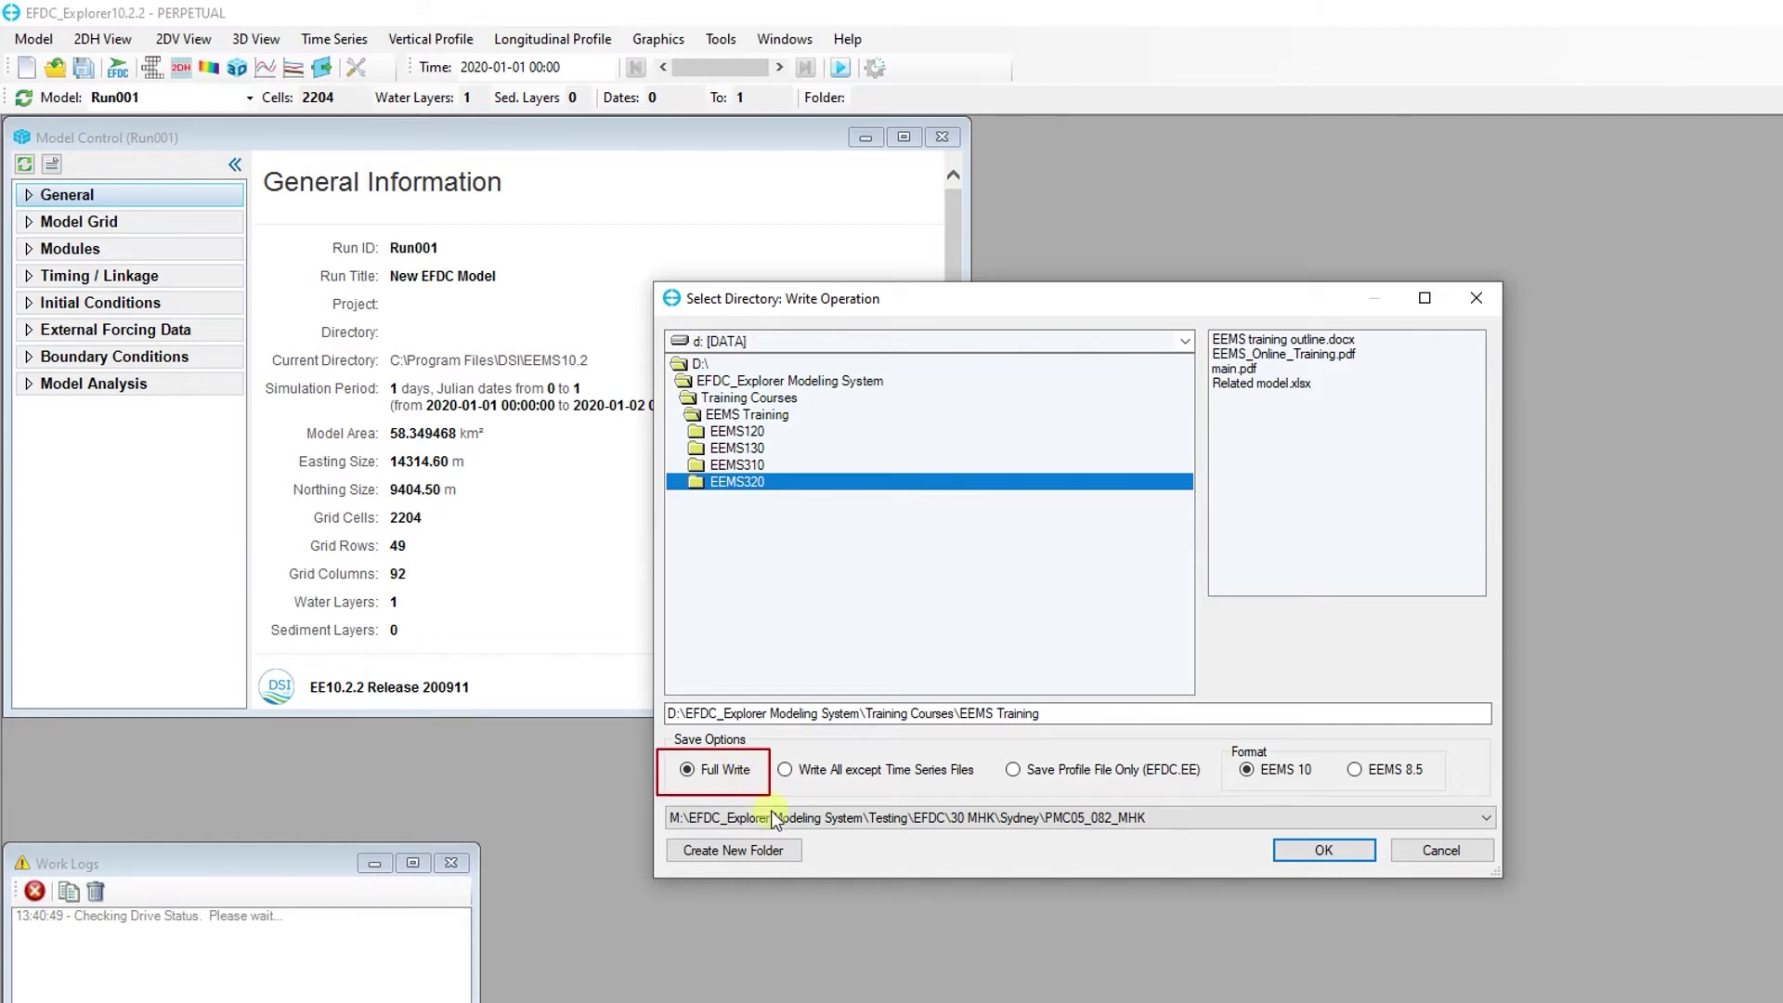
{"action": "left_click", "coordinate": [791, 849]}
{"action": "type", "text": "Tra Khuc"}
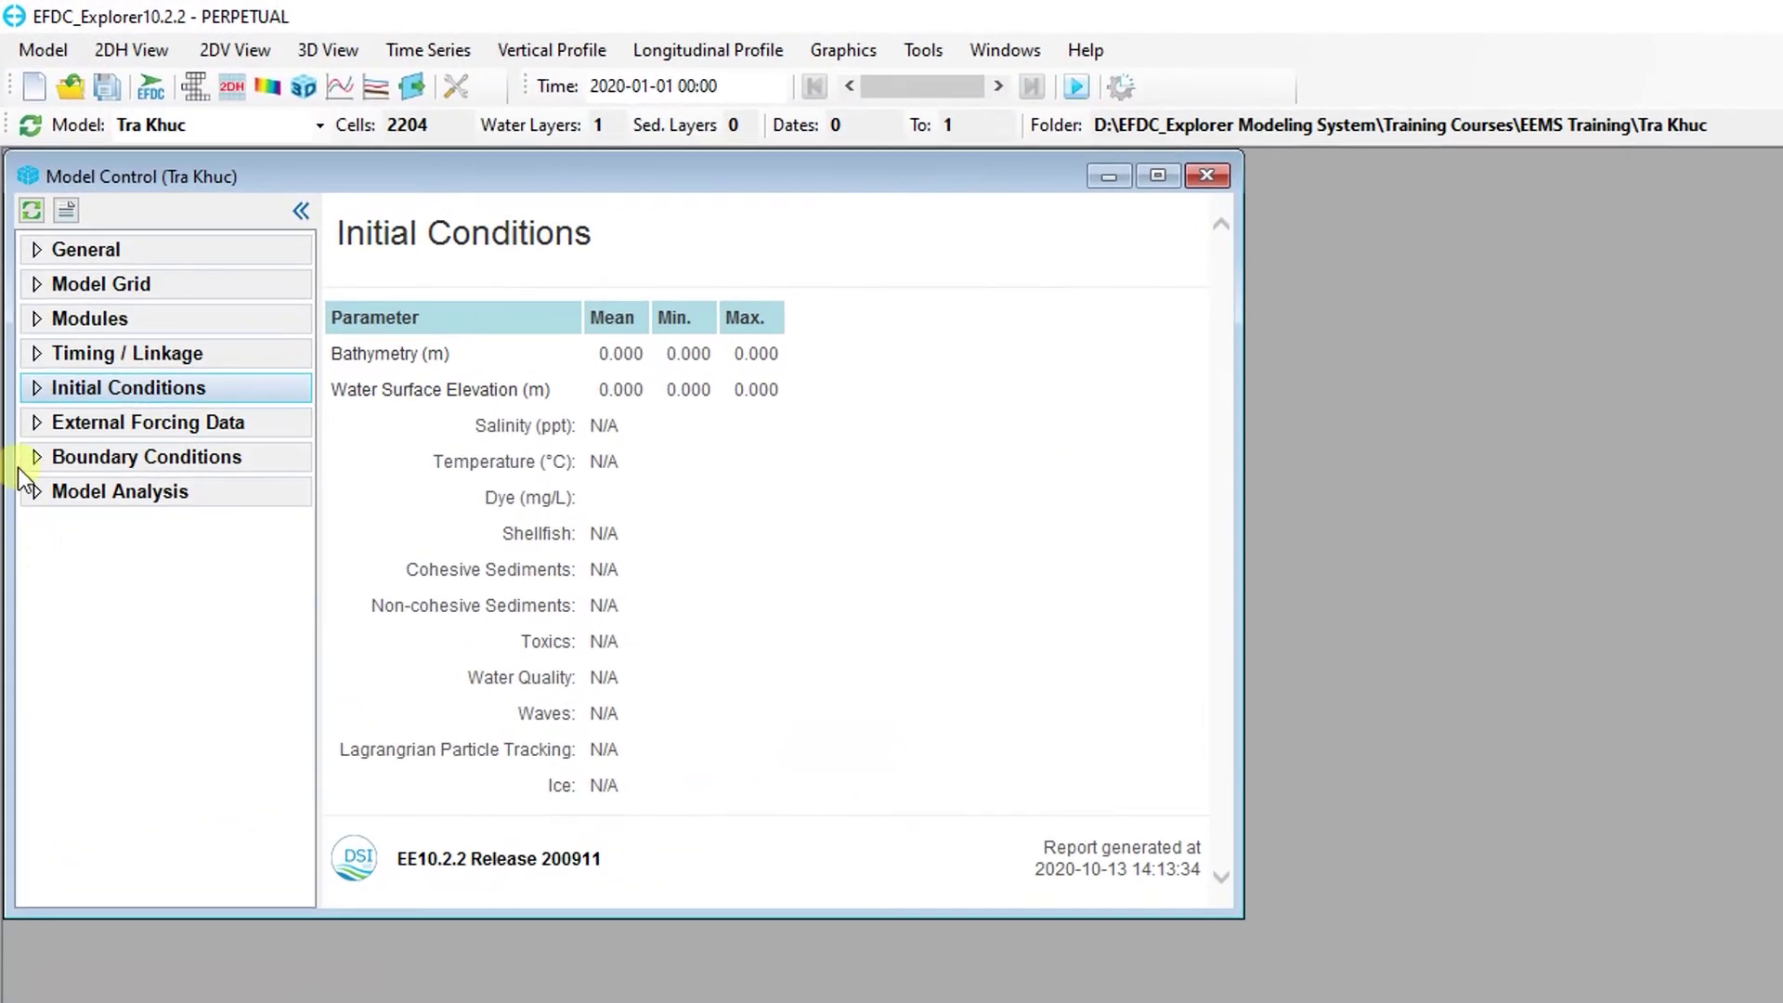
Assign the initial bottom elevation of all grid cells from the scatter (XYZ) data in Bathymetry.dat, using centroid interpolation
{"action": "left_click", "coordinate": [26, 390]}
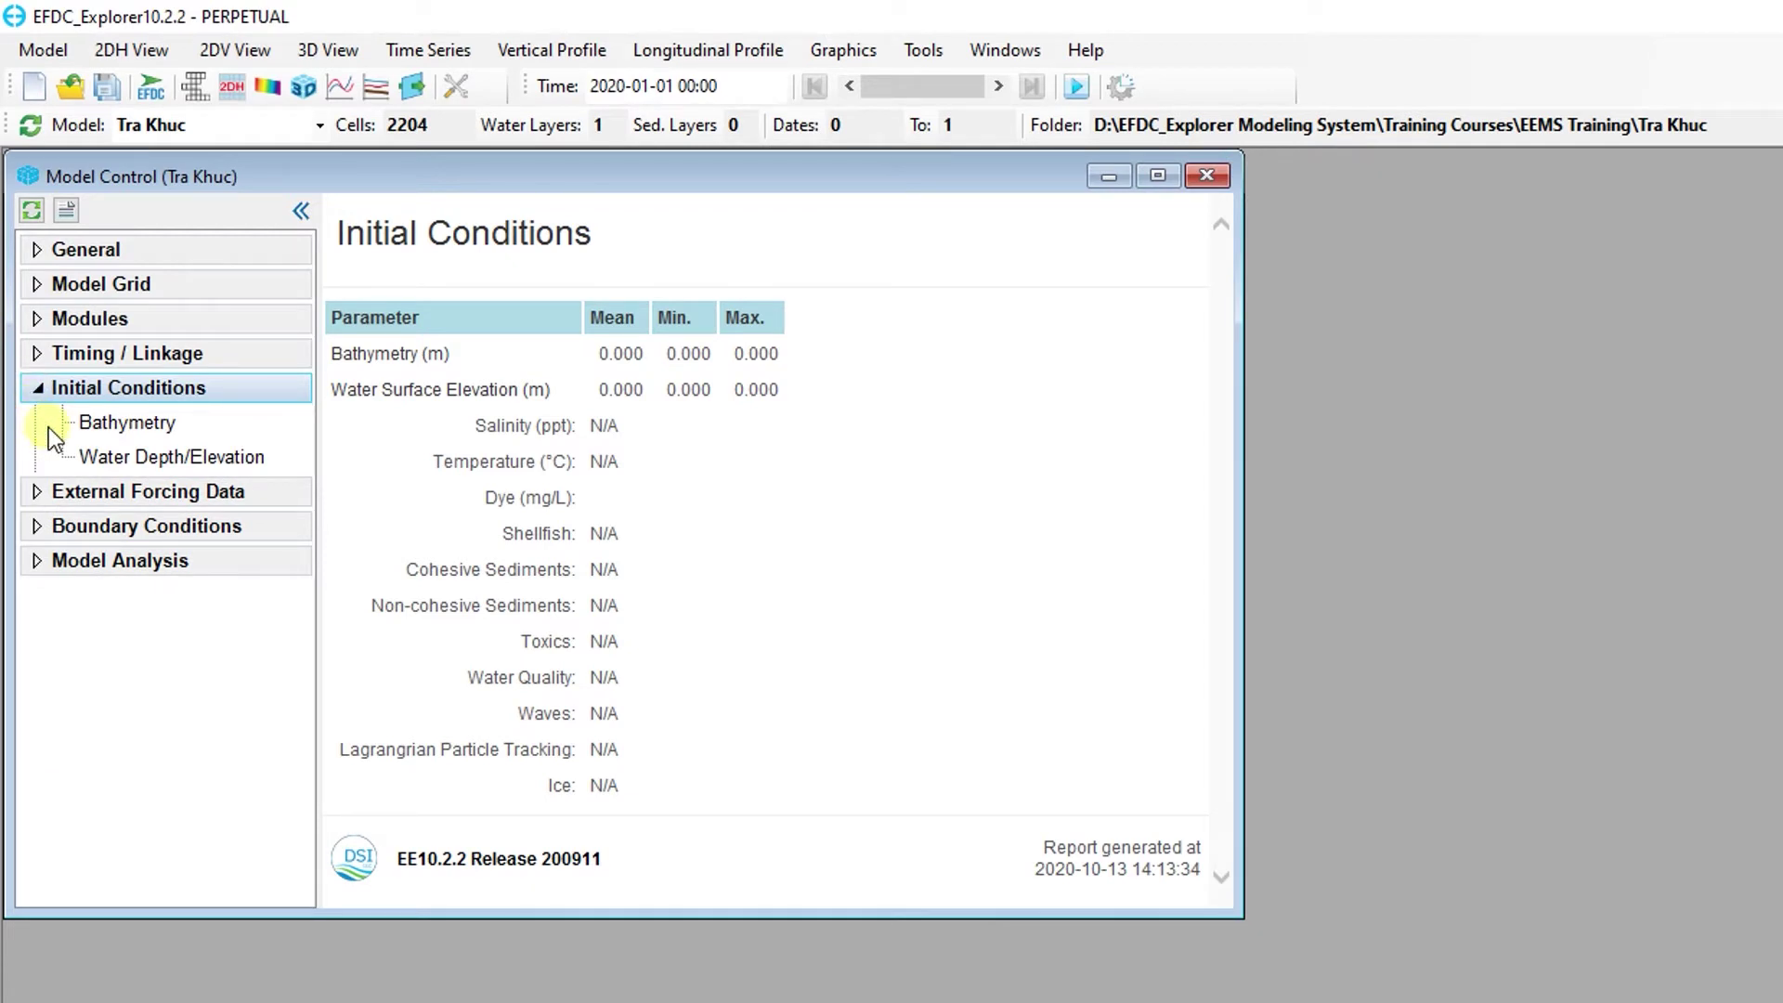
{"action": "left_click", "coordinate": [126, 429]}
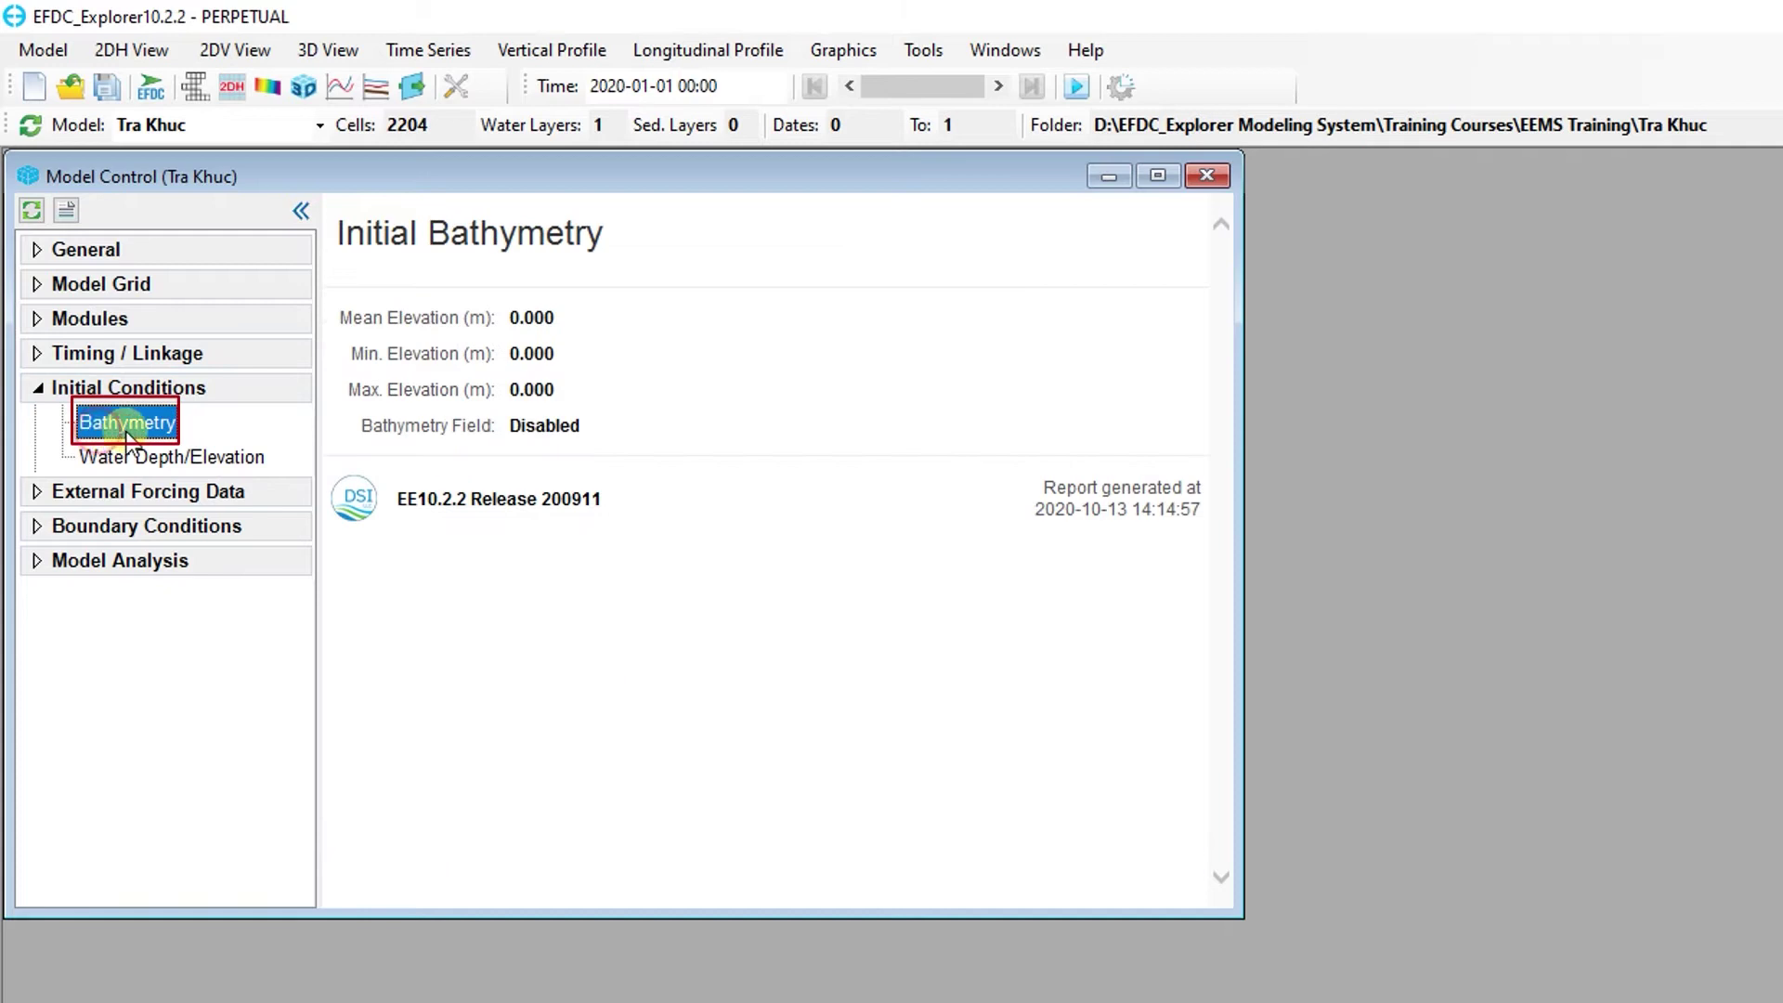
{"action": "double_click", "coordinate": [126, 429]}
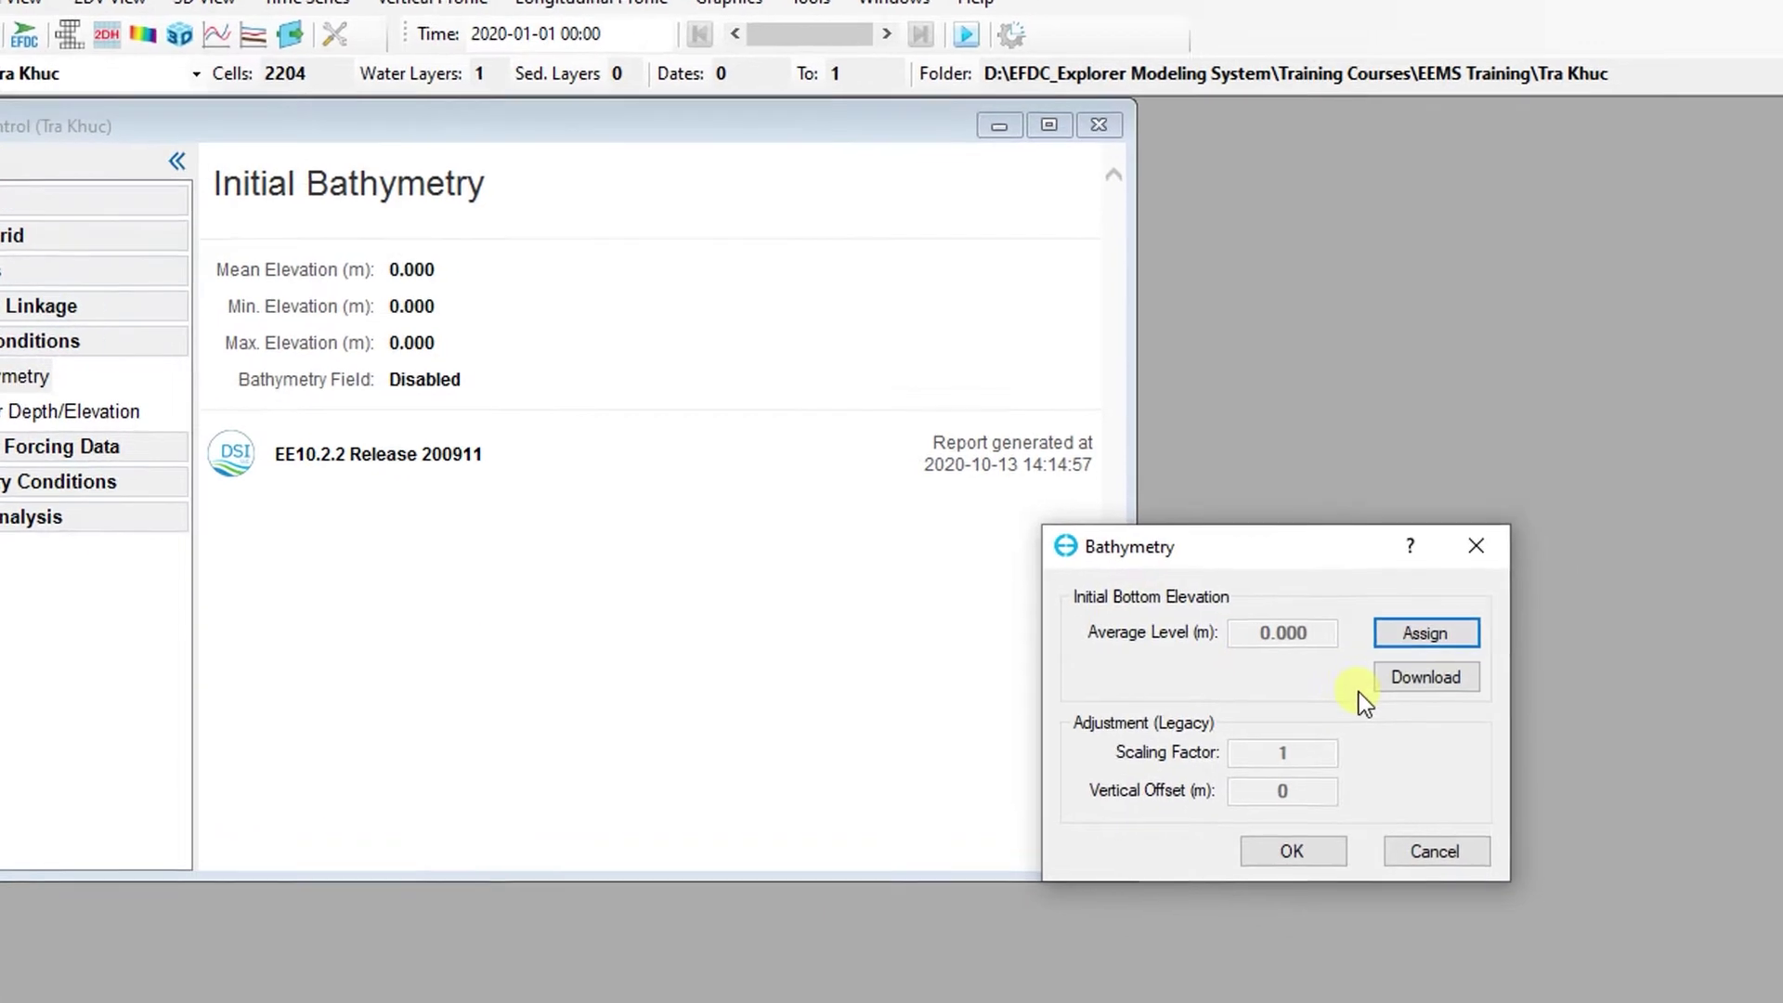
{"action": "left_click", "coordinate": [1379, 627]}
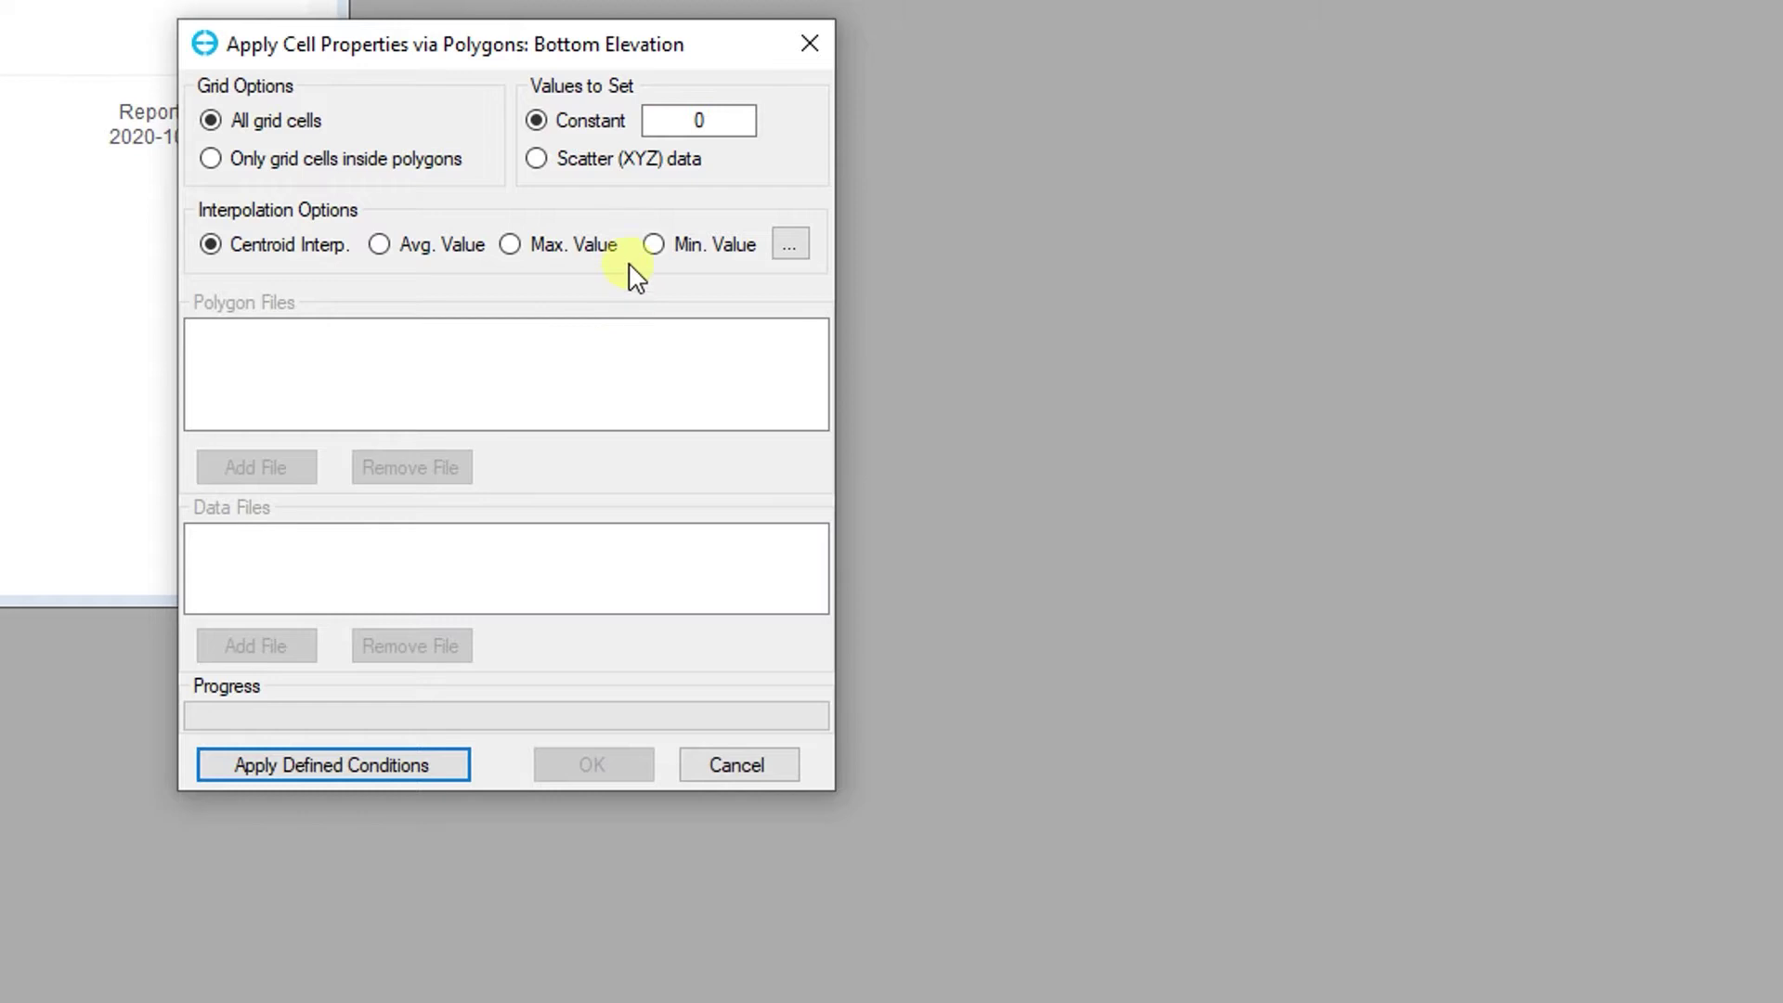
{"action": "left_click", "coordinate": [538, 162]}
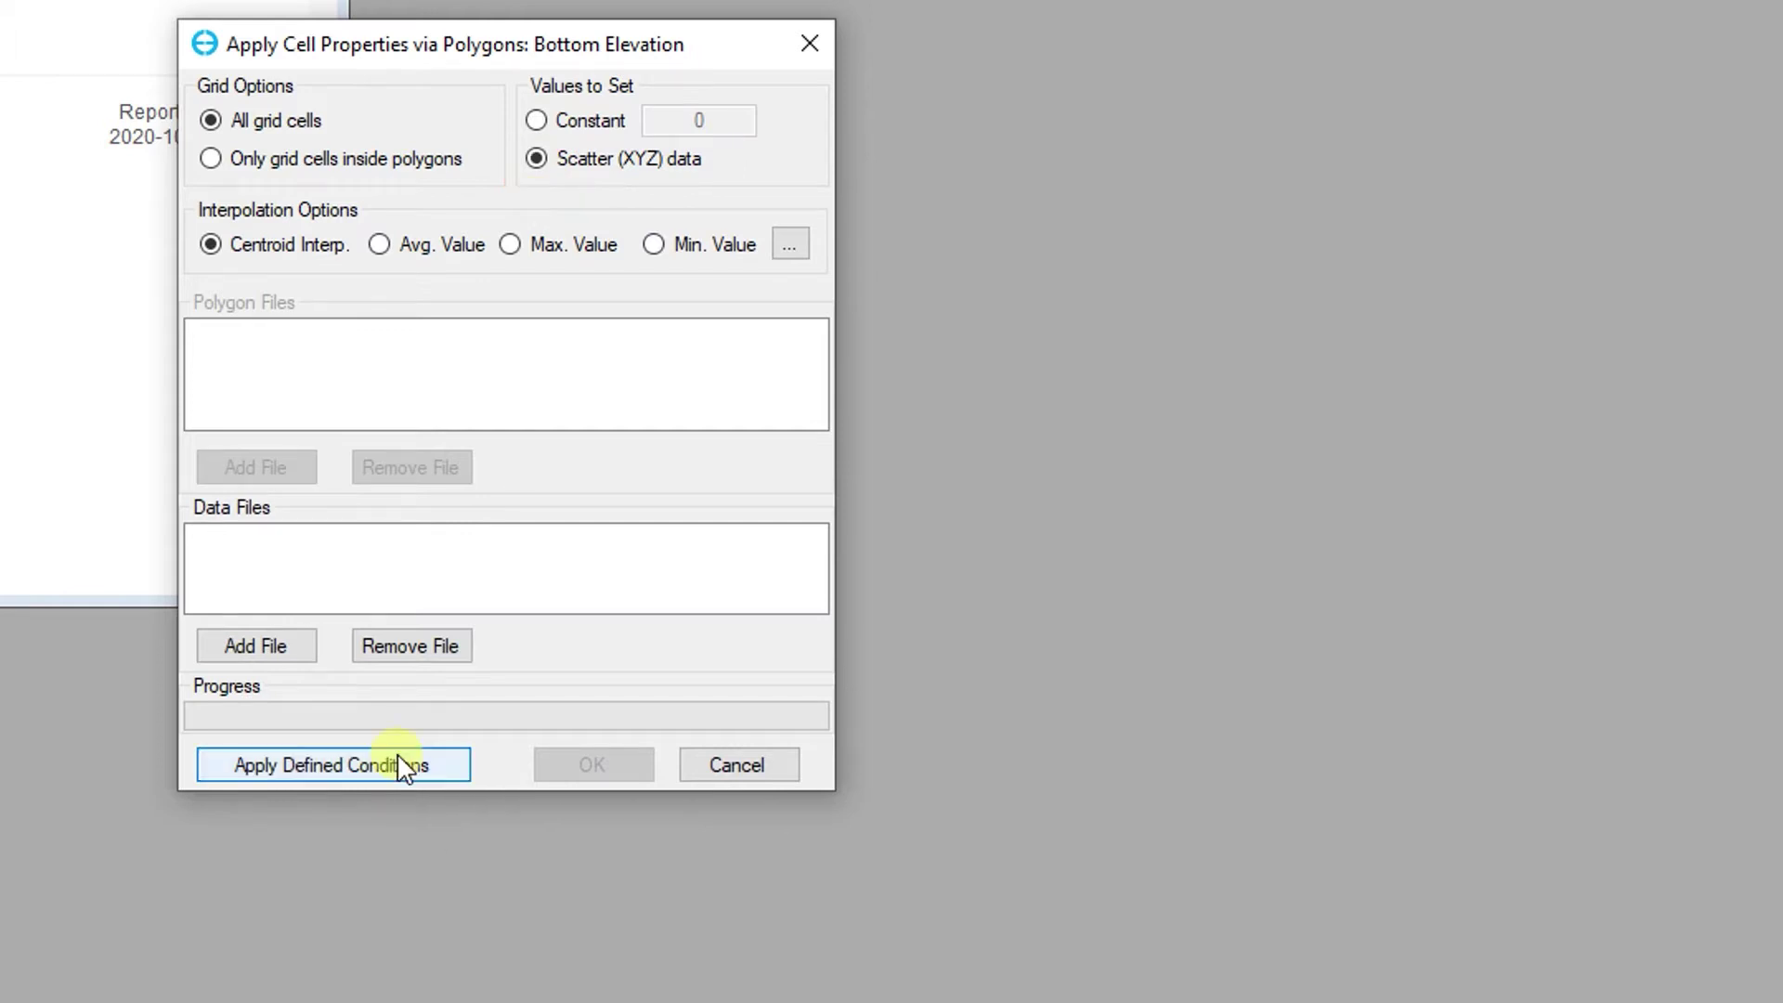
{"action": "left_click", "coordinate": [298, 650]}
{"action": "left_click", "coordinate": [605, 306]}
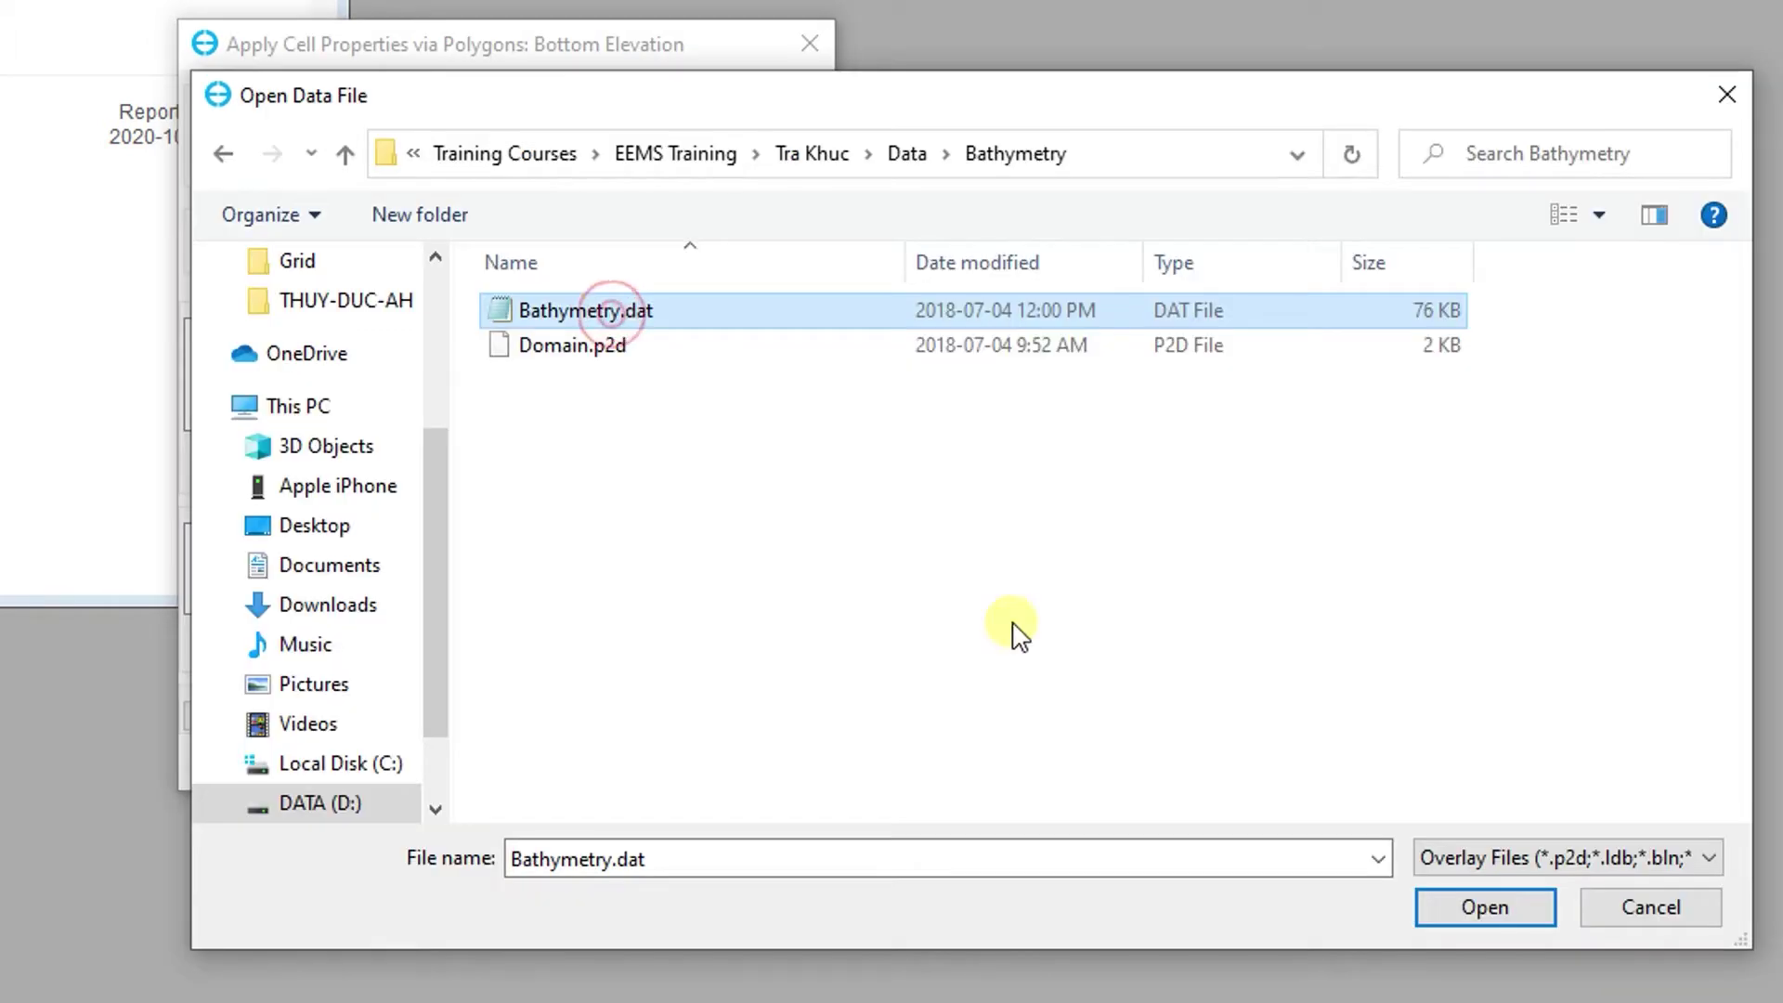
{"action": "left_click", "coordinate": [1430, 907]}
{"action": "left_click", "coordinate": [356, 763]}
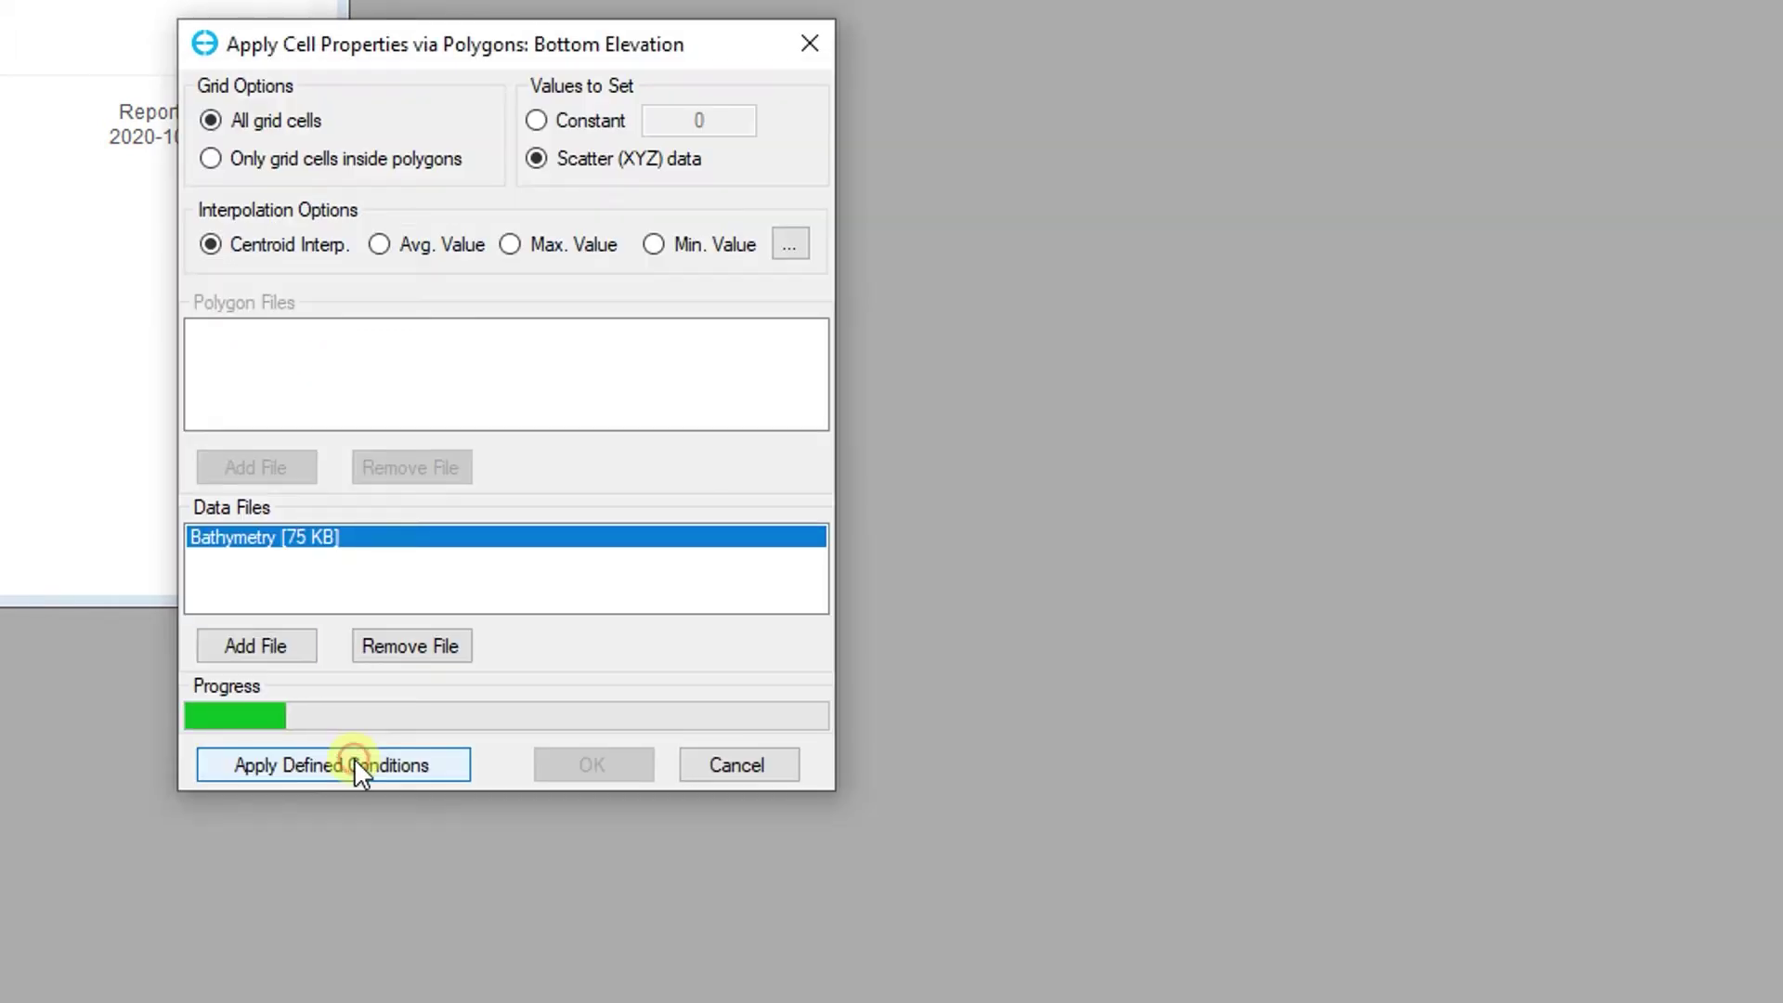
{"action": "left_click", "coordinate": [687, 530]}
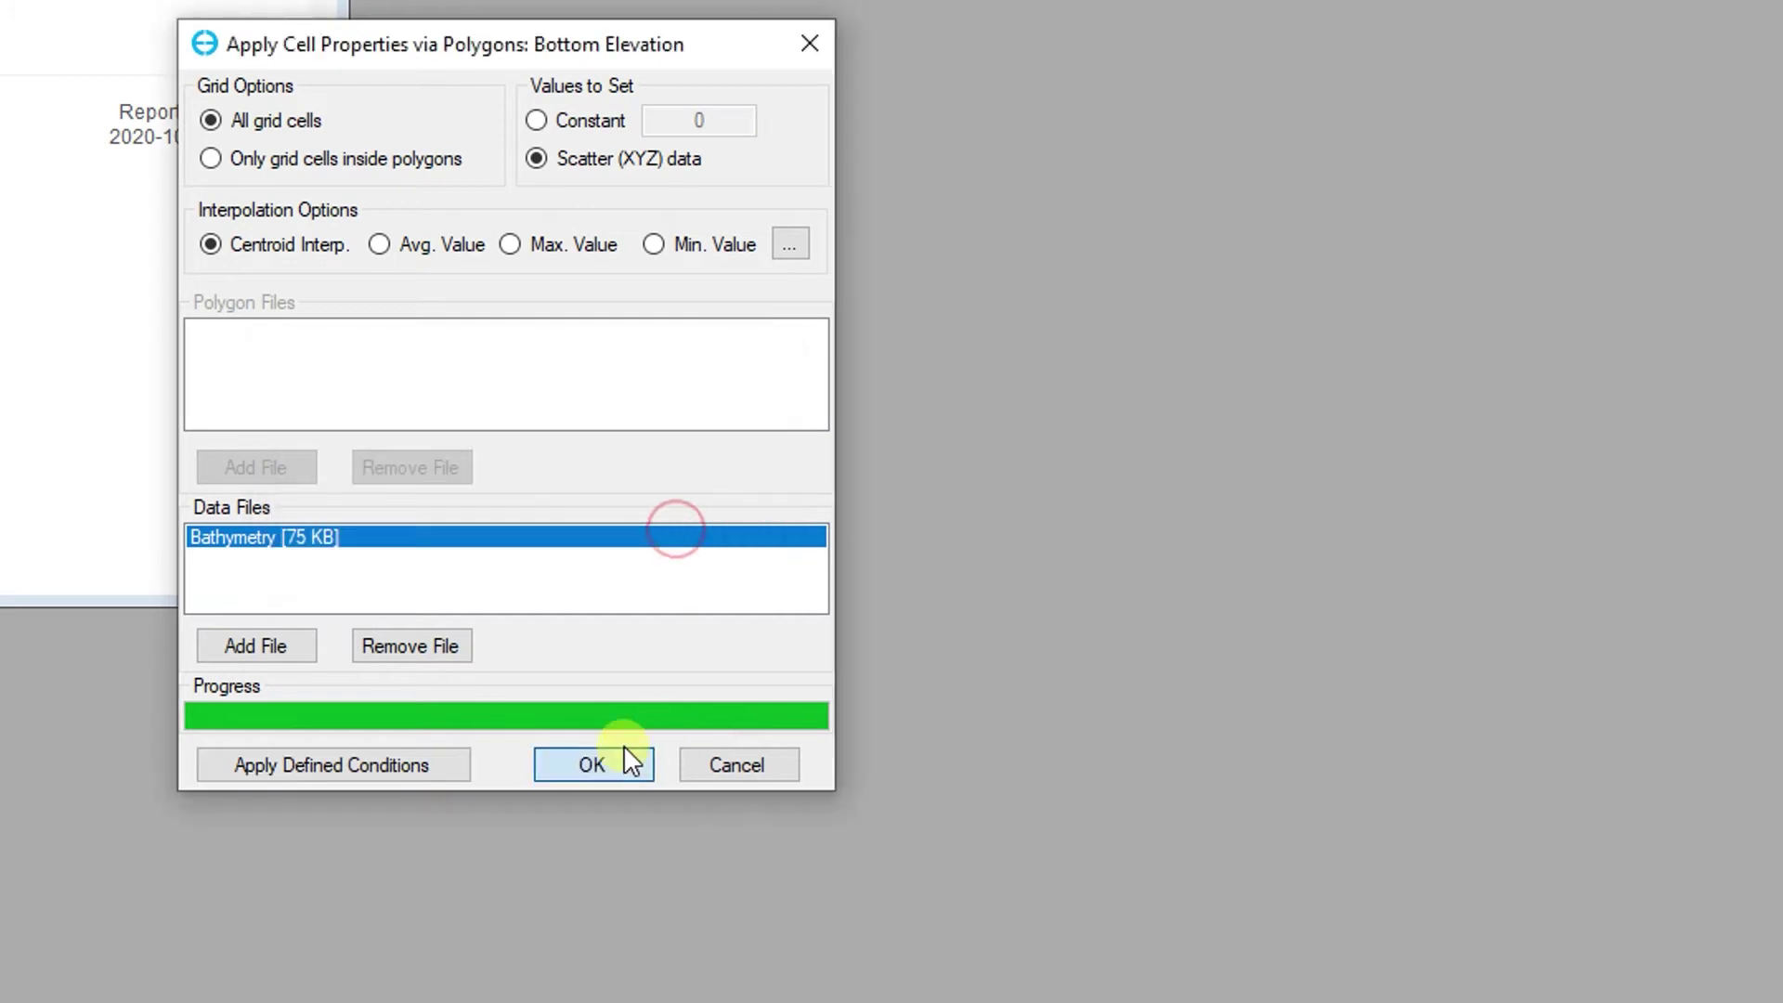
{"action": "left_click", "coordinate": [620, 760]}
{"action": "left_click", "coordinate": [529, 578]}
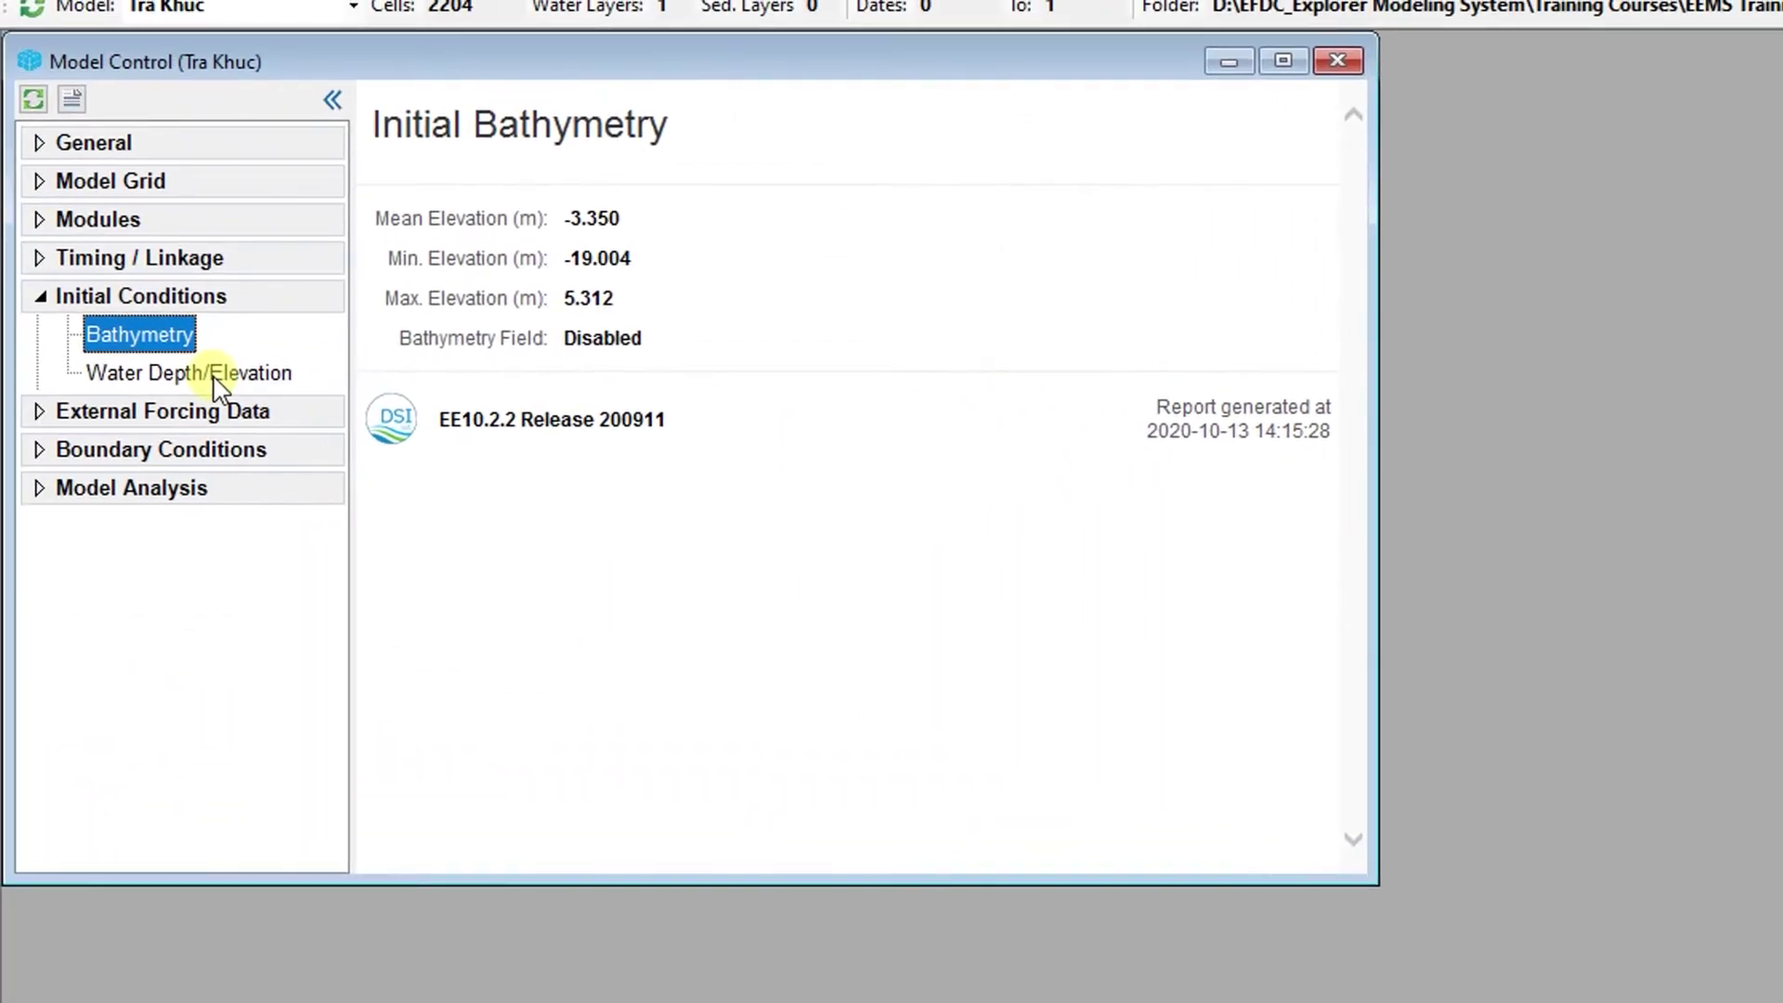
Assign the initial water surface elevation of all grid cells from the scatter (XYZ) data in IC_WSEL.dat, using centroid interpolation
{"action": "left_click", "coordinate": [10, 294]}
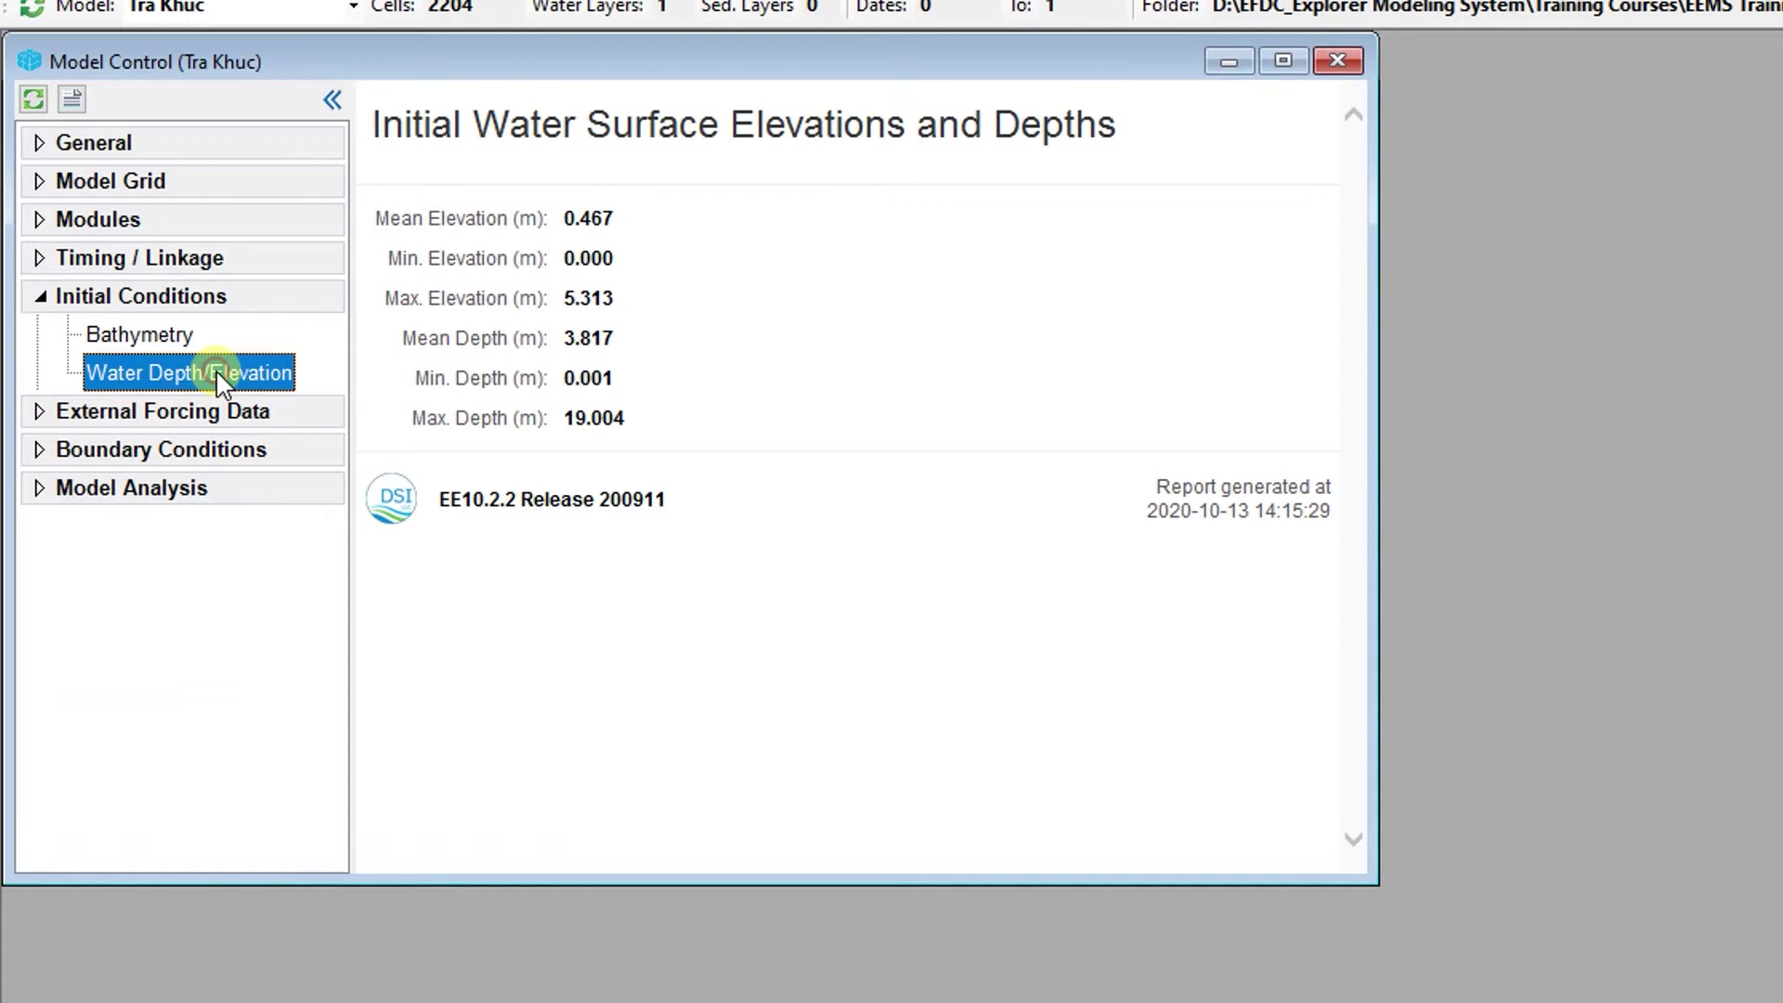
{"action": "double_click", "coordinate": [215, 369]}
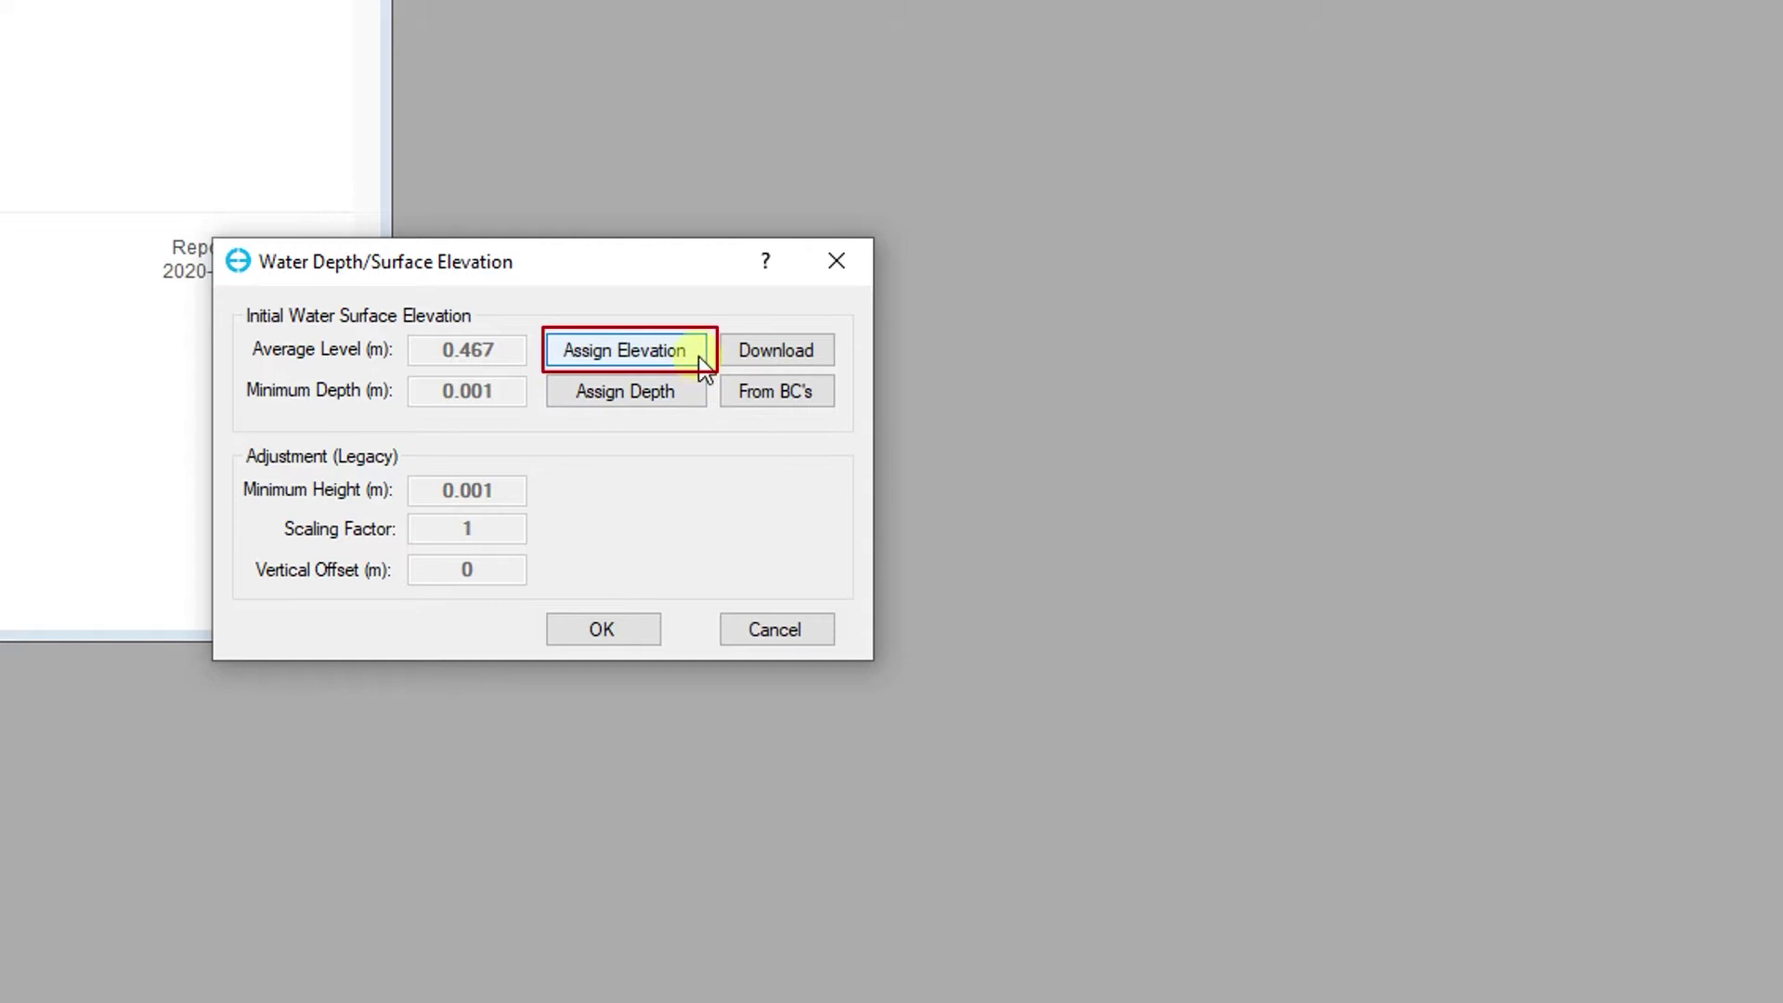
{"action": "left_click", "coordinate": [702, 364]}
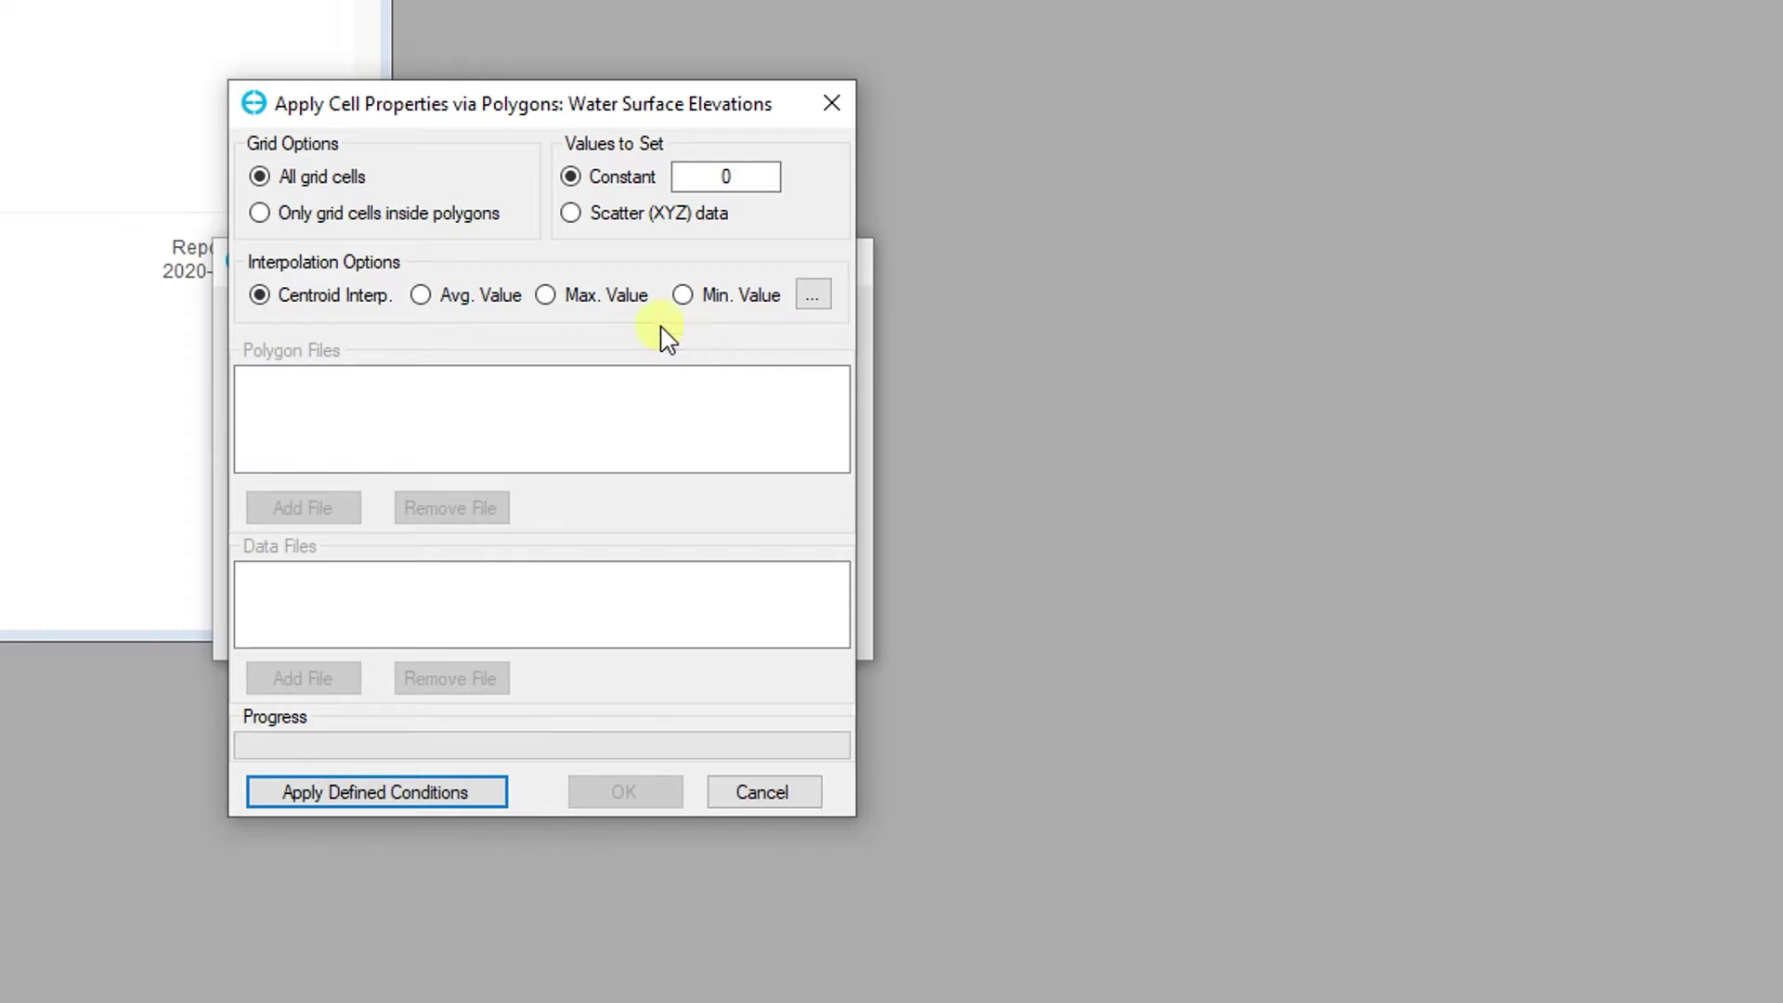
{"action": "left_click", "coordinate": [598, 226]}
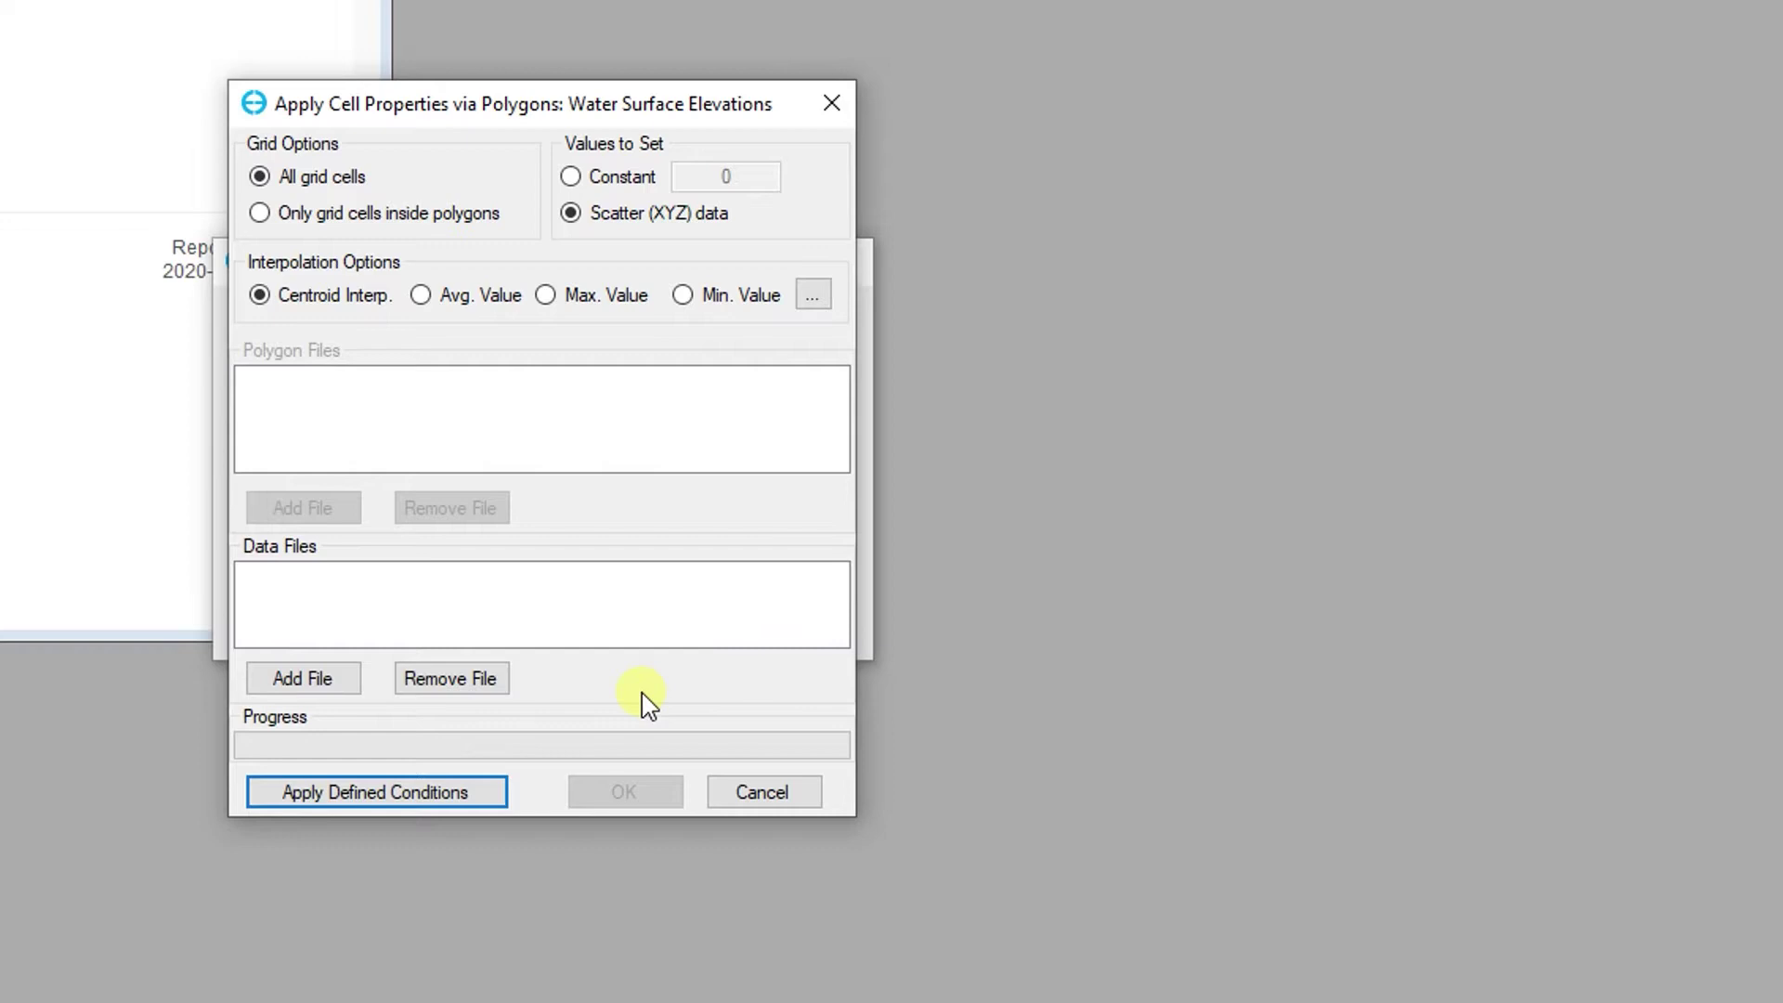
{"action": "left_click", "coordinate": [353, 683]}
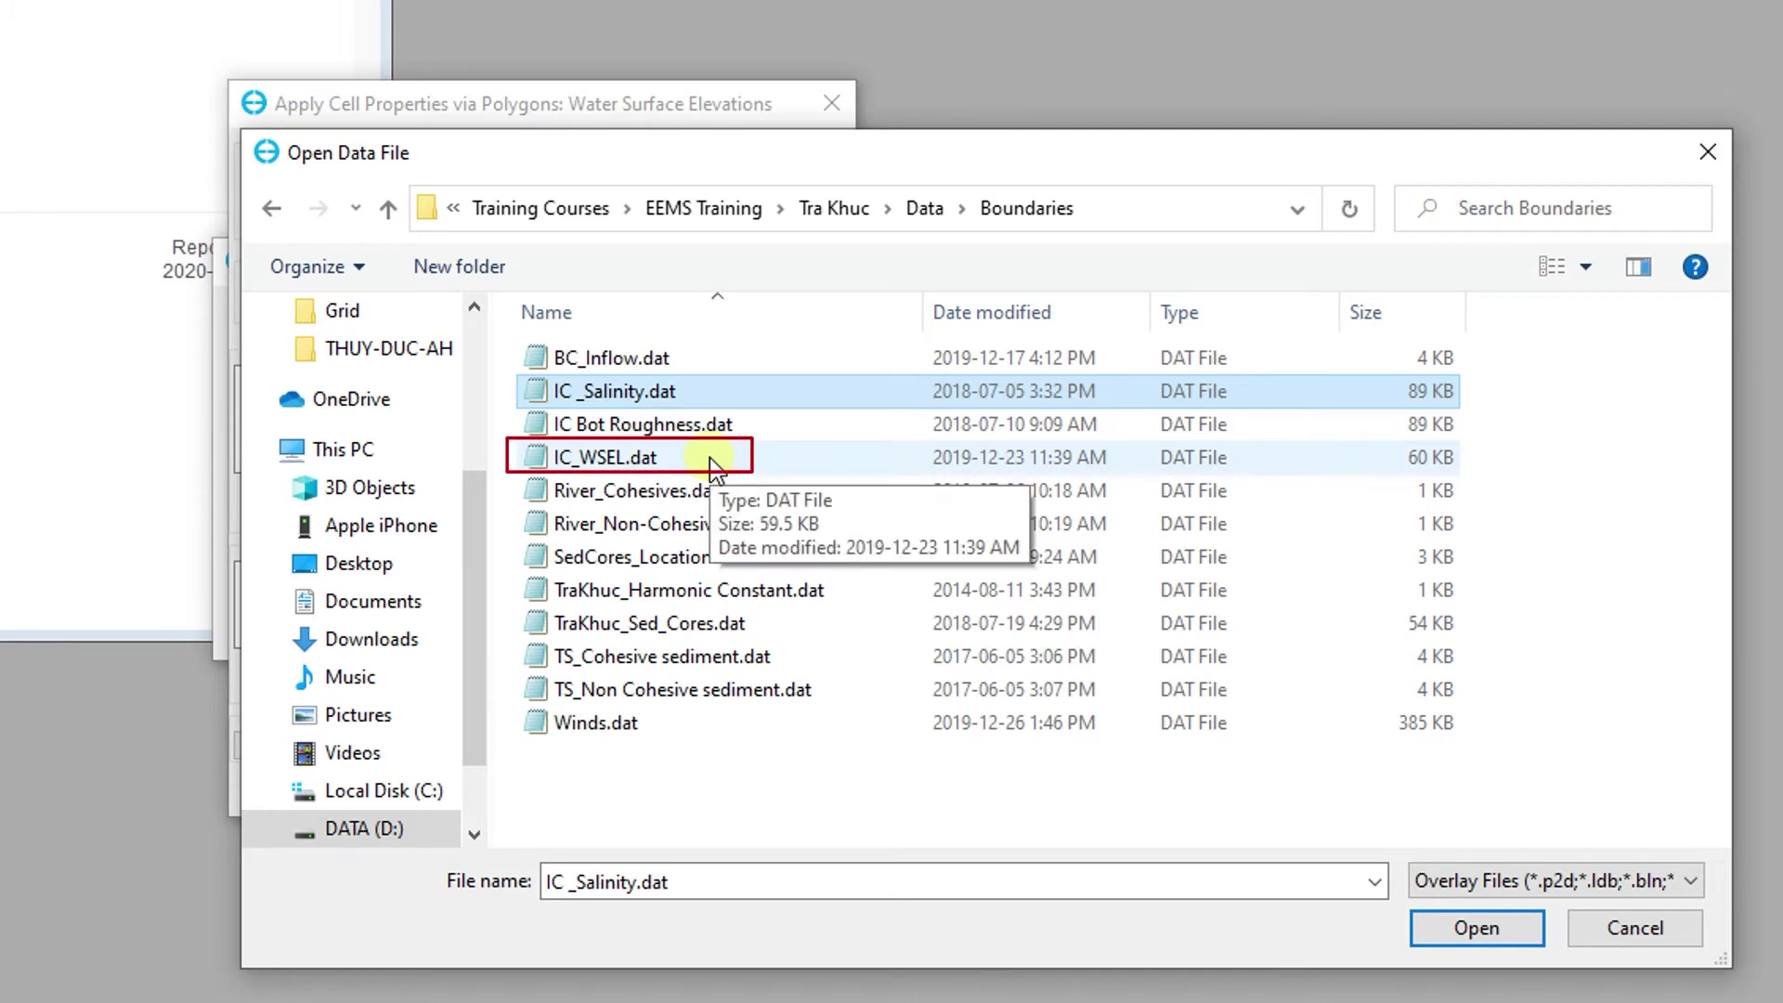
{"action": "left_click", "coordinate": [715, 459]}
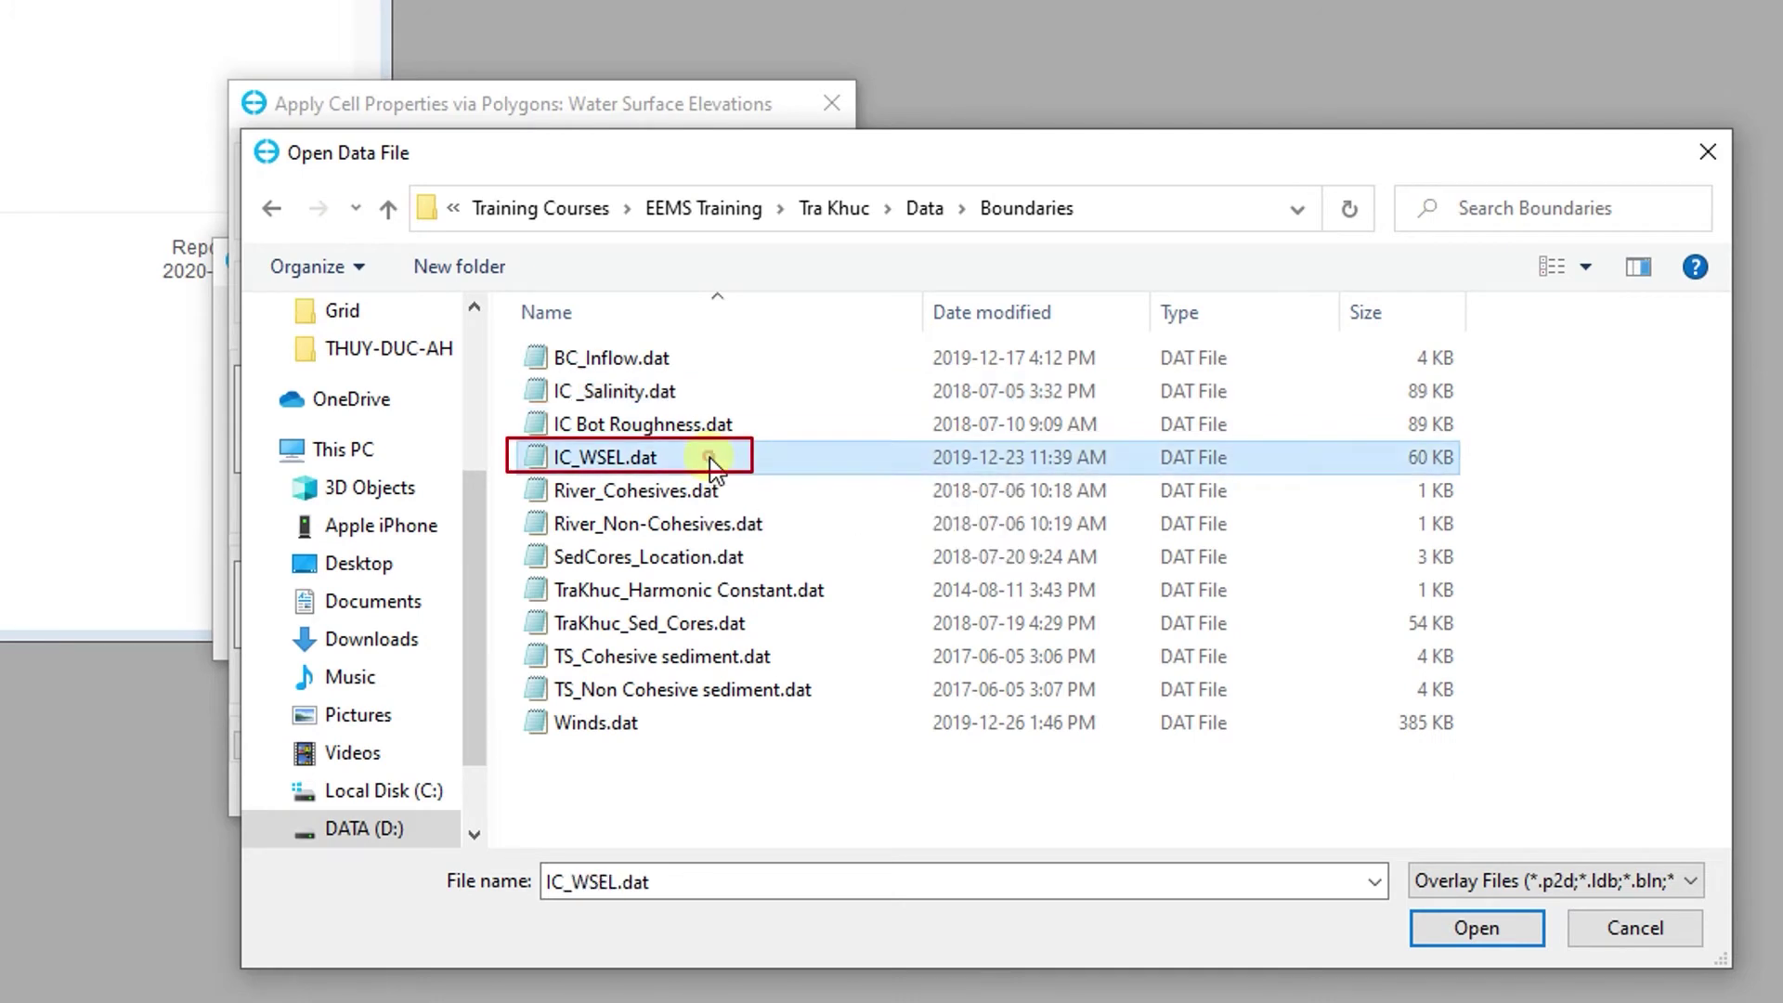
{"action": "left_click", "coordinate": [1441, 924]}
{"action": "left_click", "coordinate": [493, 791]}
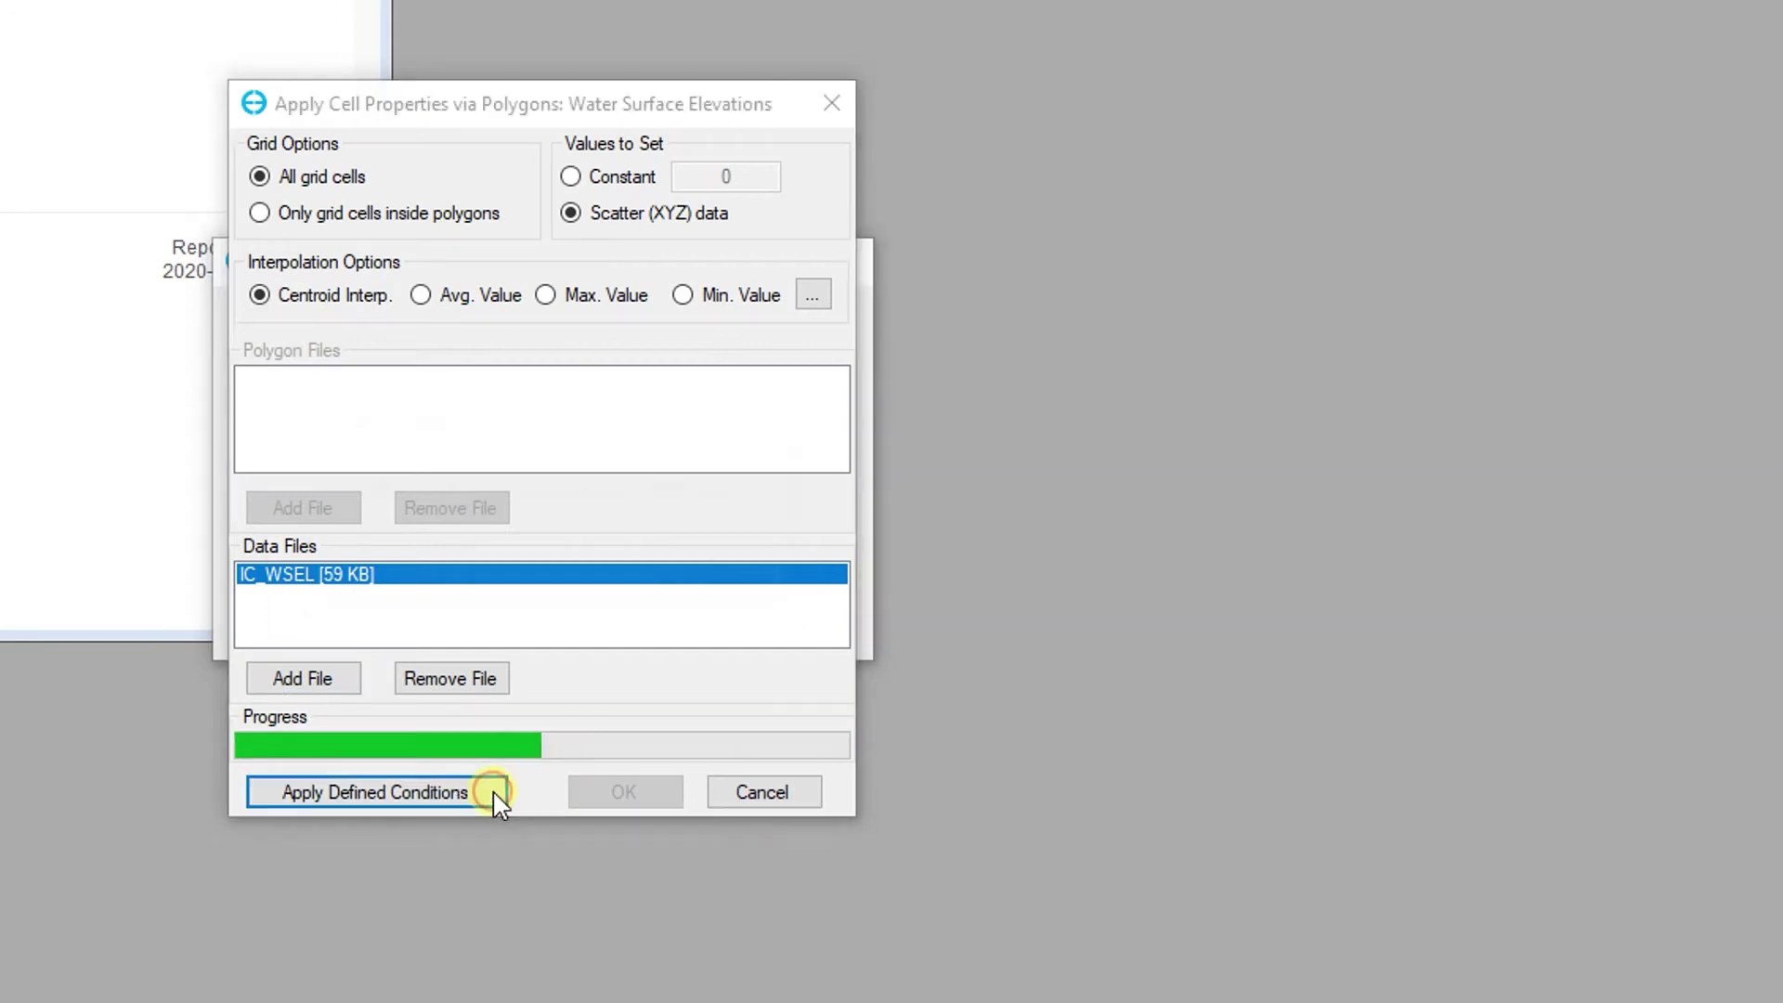
{"action": "left_click", "coordinate": [706, 577]}
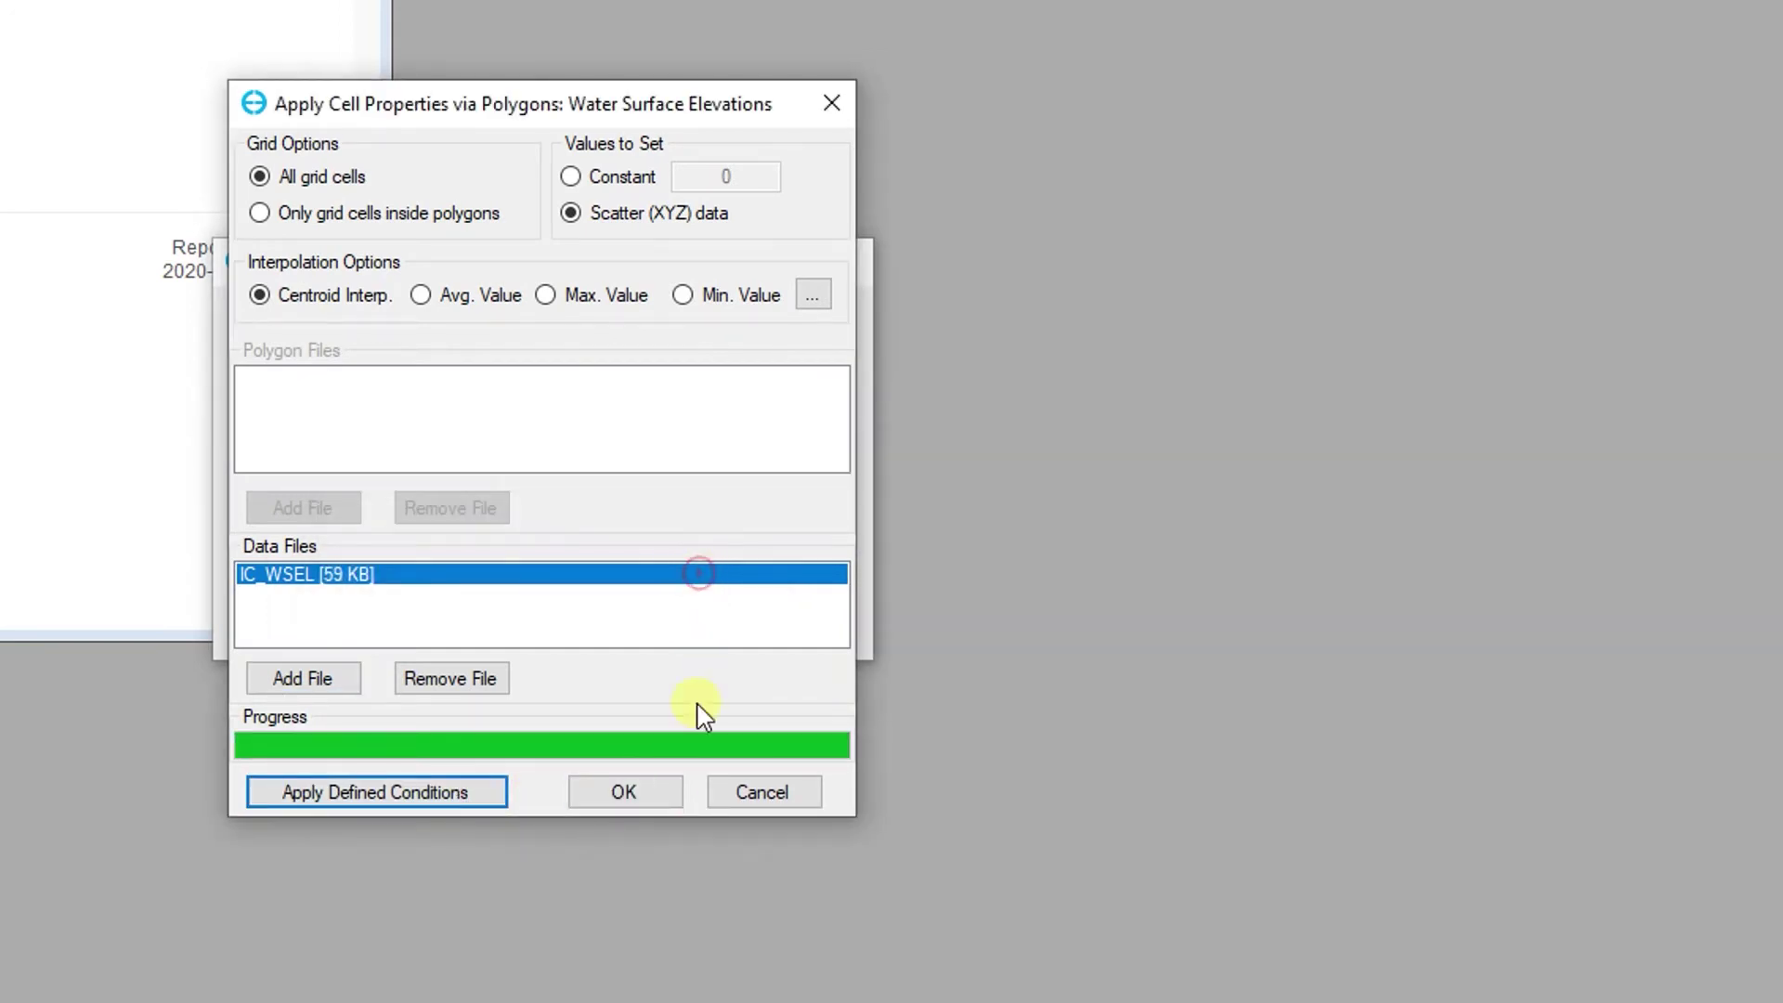
{"action": "left_click", "coordinate": [663, 800]}
{"action": "left_click", "coordinate": [632, 624]}
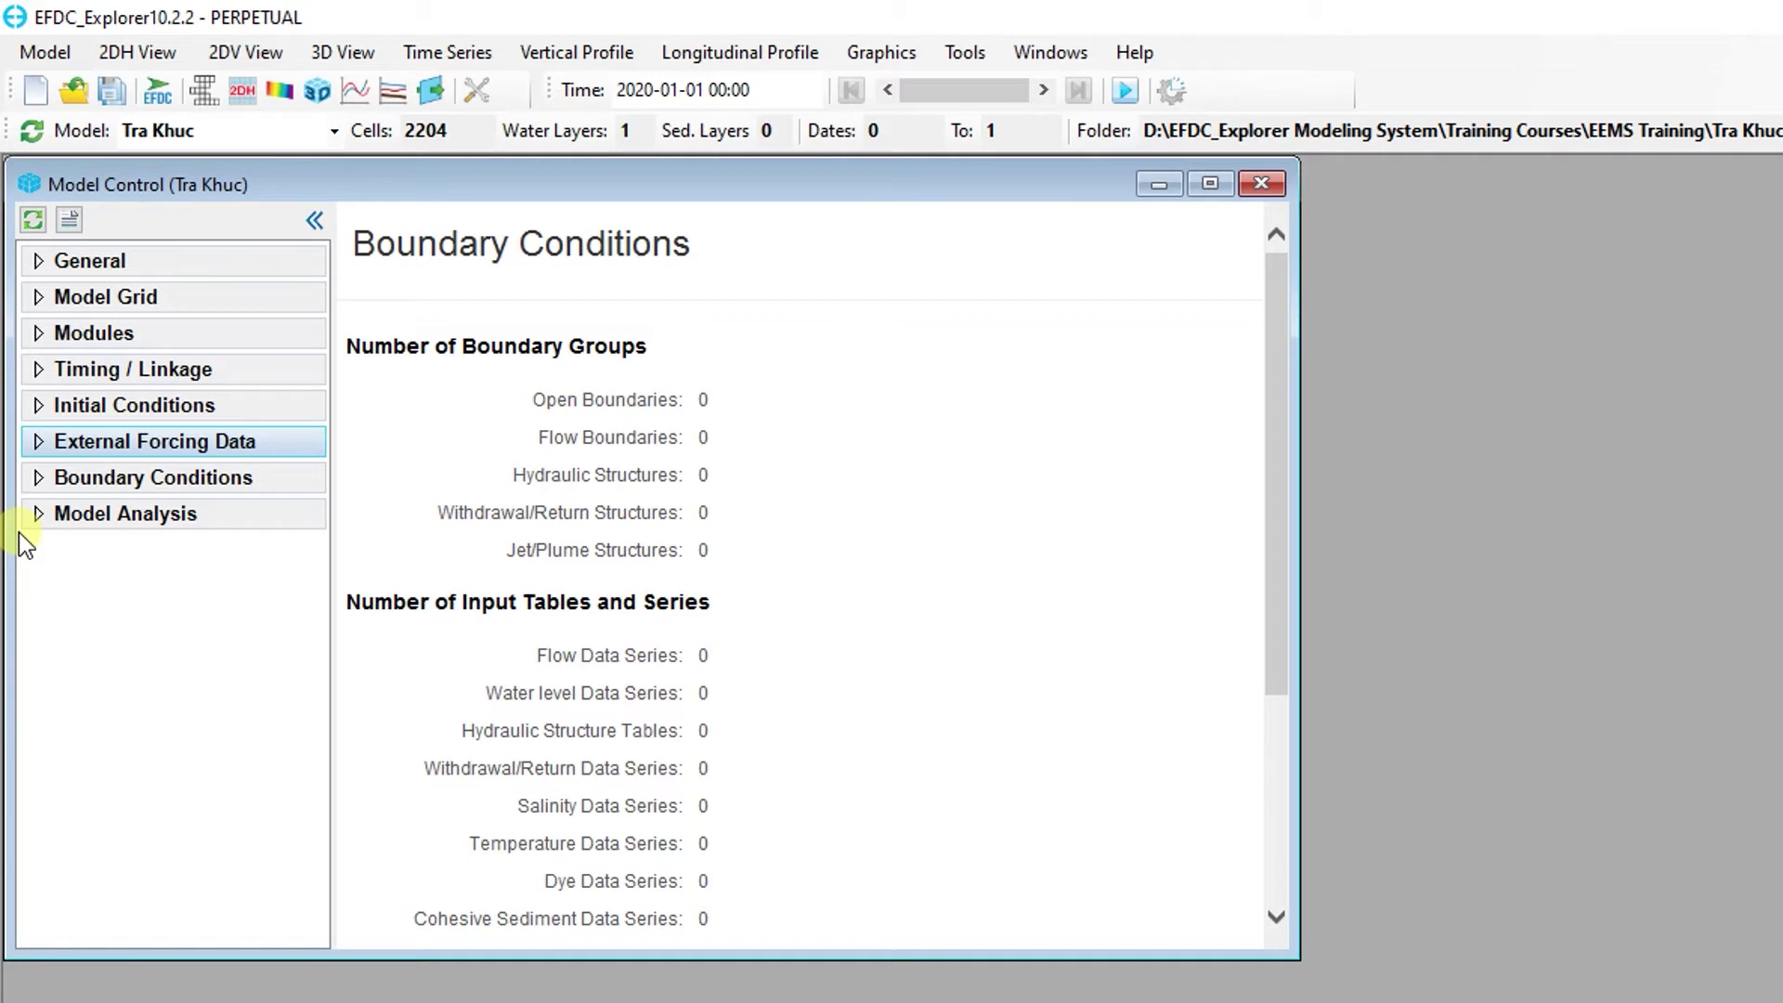
Add a new, empty data series to the Flow external forcing data
{"action": "left_click", "coordinate": [35, 442]}
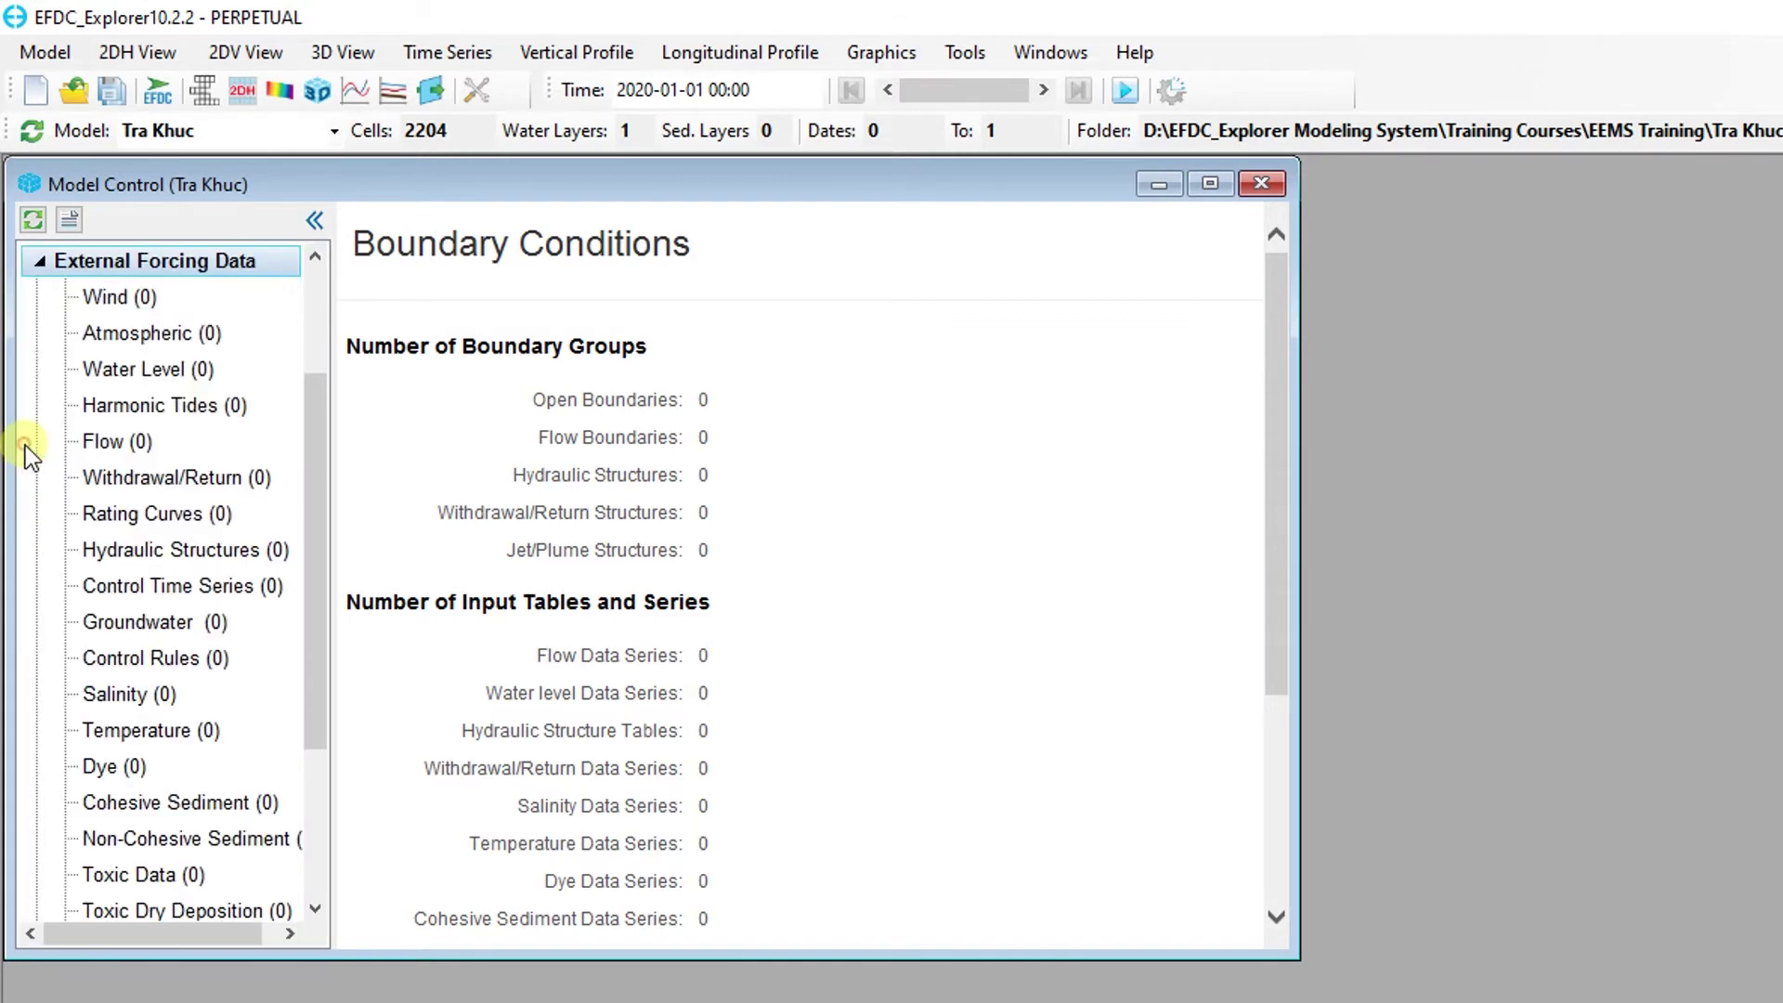
{"action": "left_click", "coordinate": [115, 453]}
{"action": "right_click", "coordinate": [115, 455]}
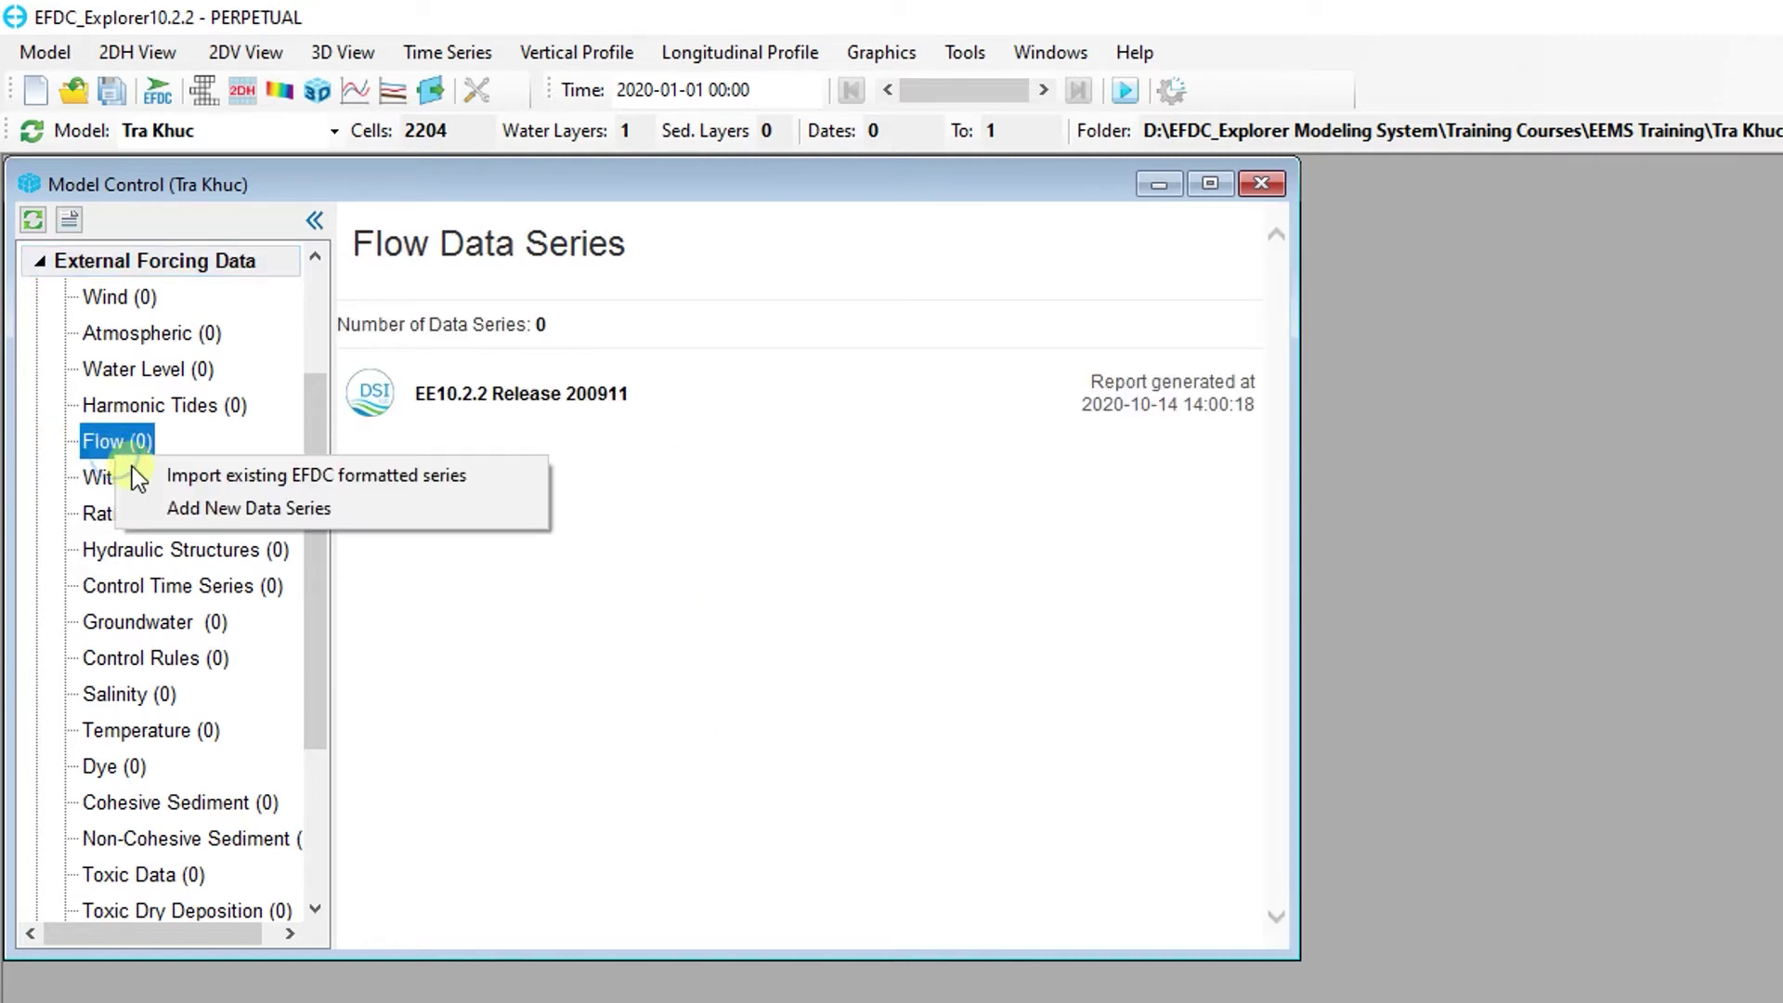
{"action": "left_click", "coordinate": [140, 508]}
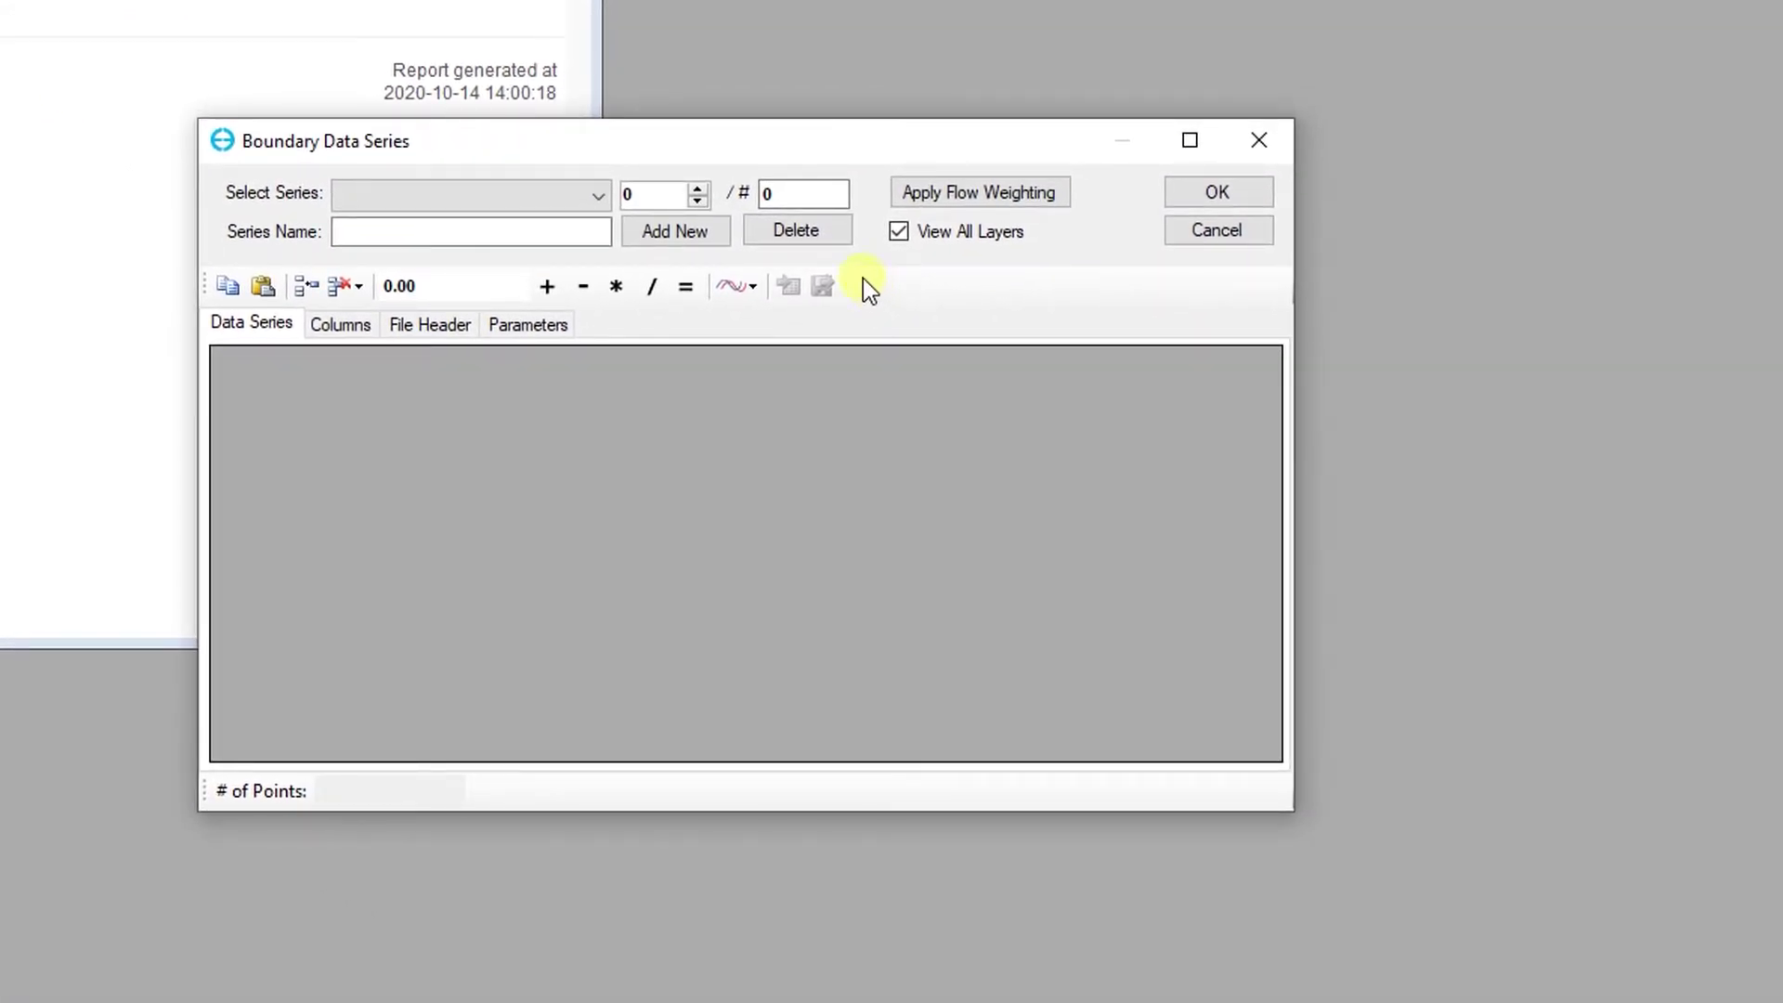
{"action": "left_click", "coordinate": [722, 241]}
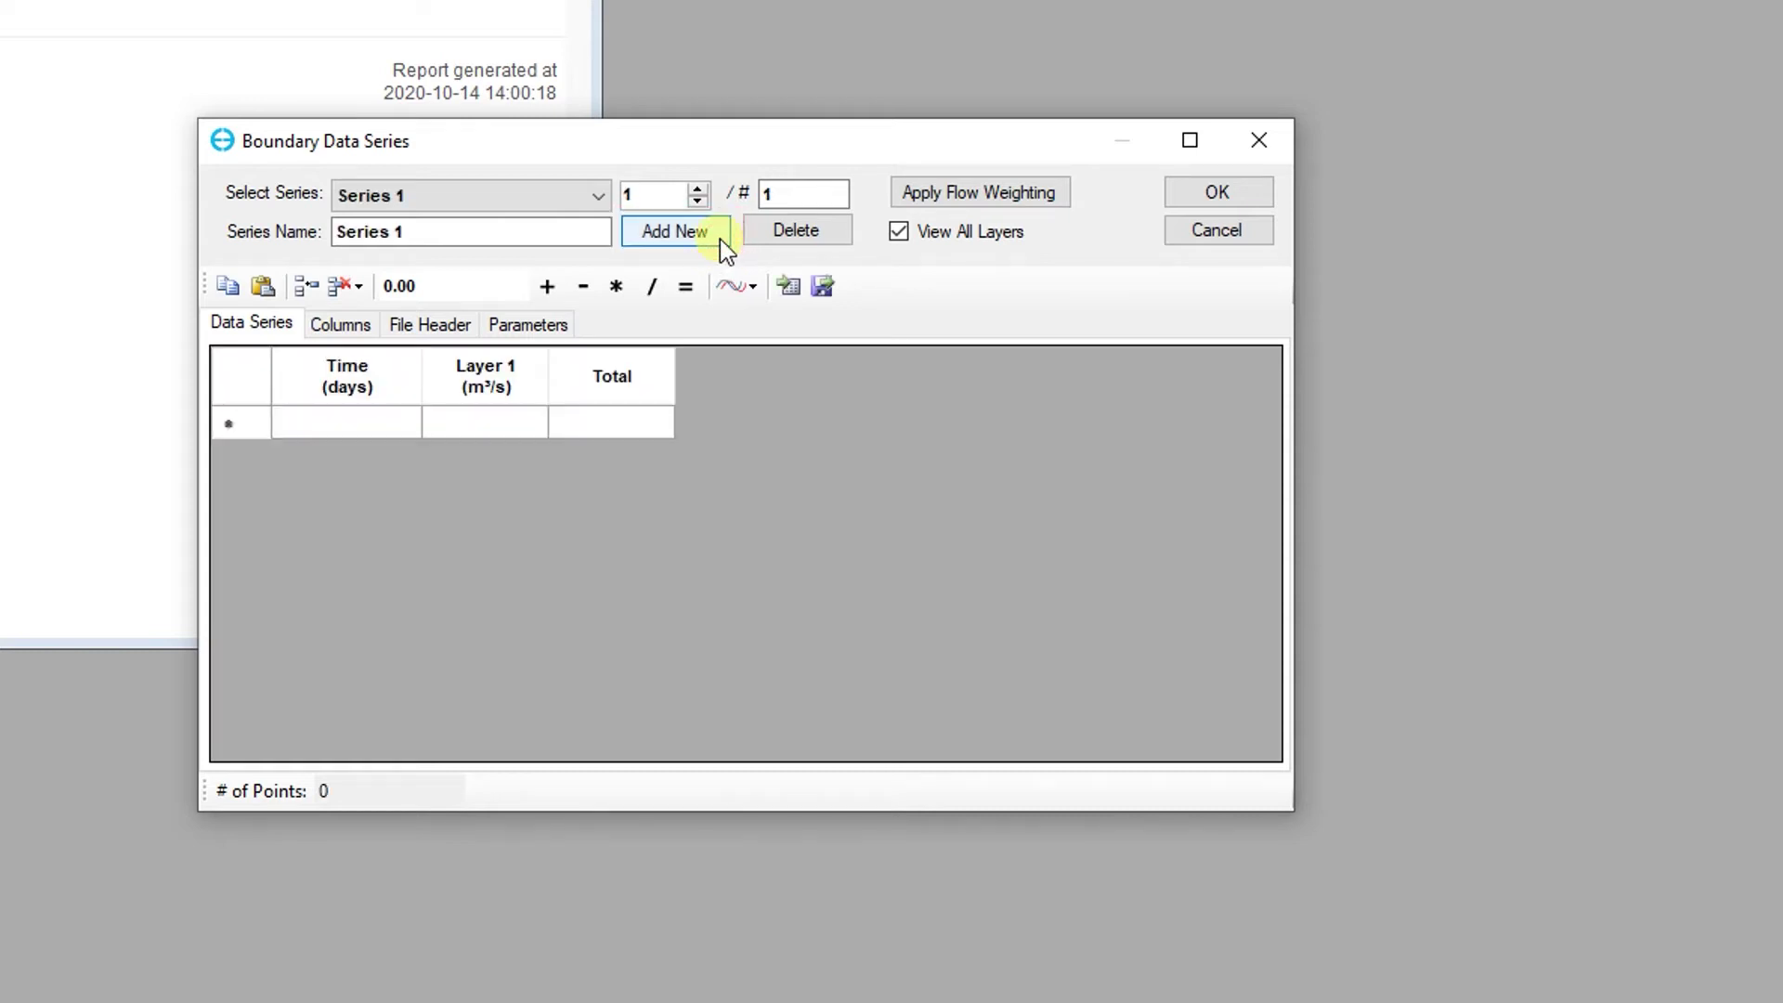
Import BC_flow.dat from the Boundaries folder into the flow series with layer value -1 to divide the flow over all layers
{"action": "left_click", "coordinate": [788, 288]}
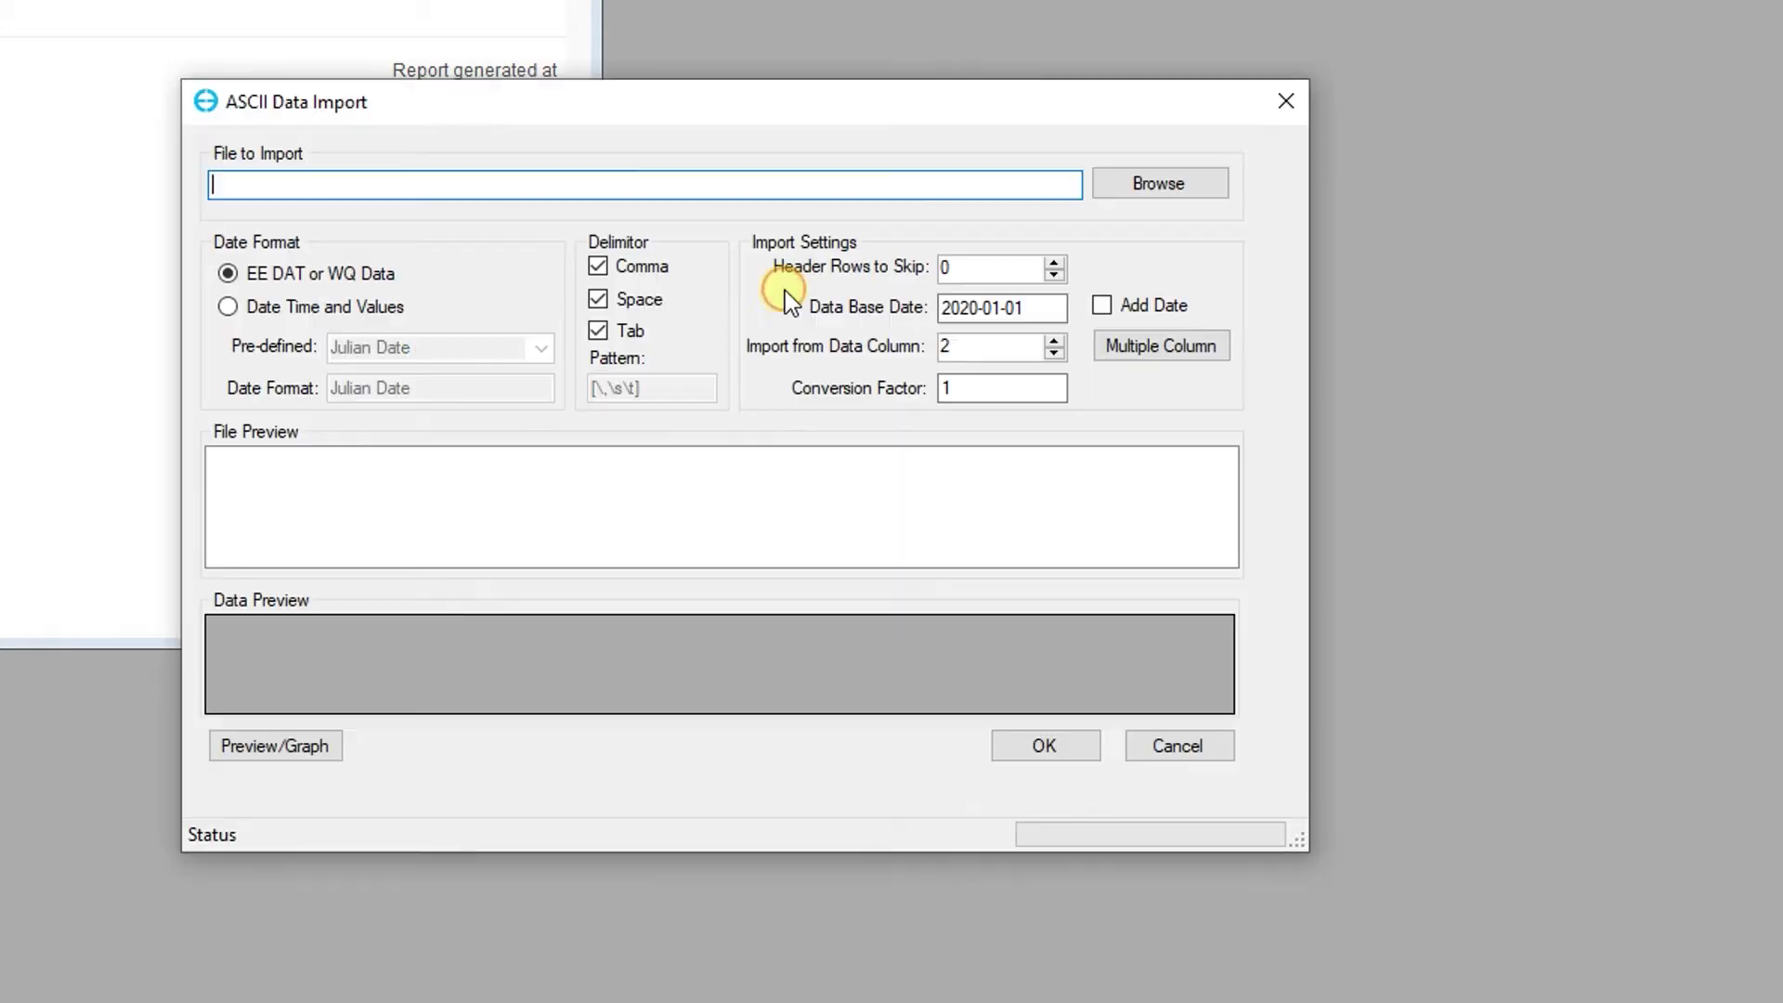
{"action": "left_click", "coordinate": [1107, 183]}
{"action": "left_click", "coordinate": [687, 333]}
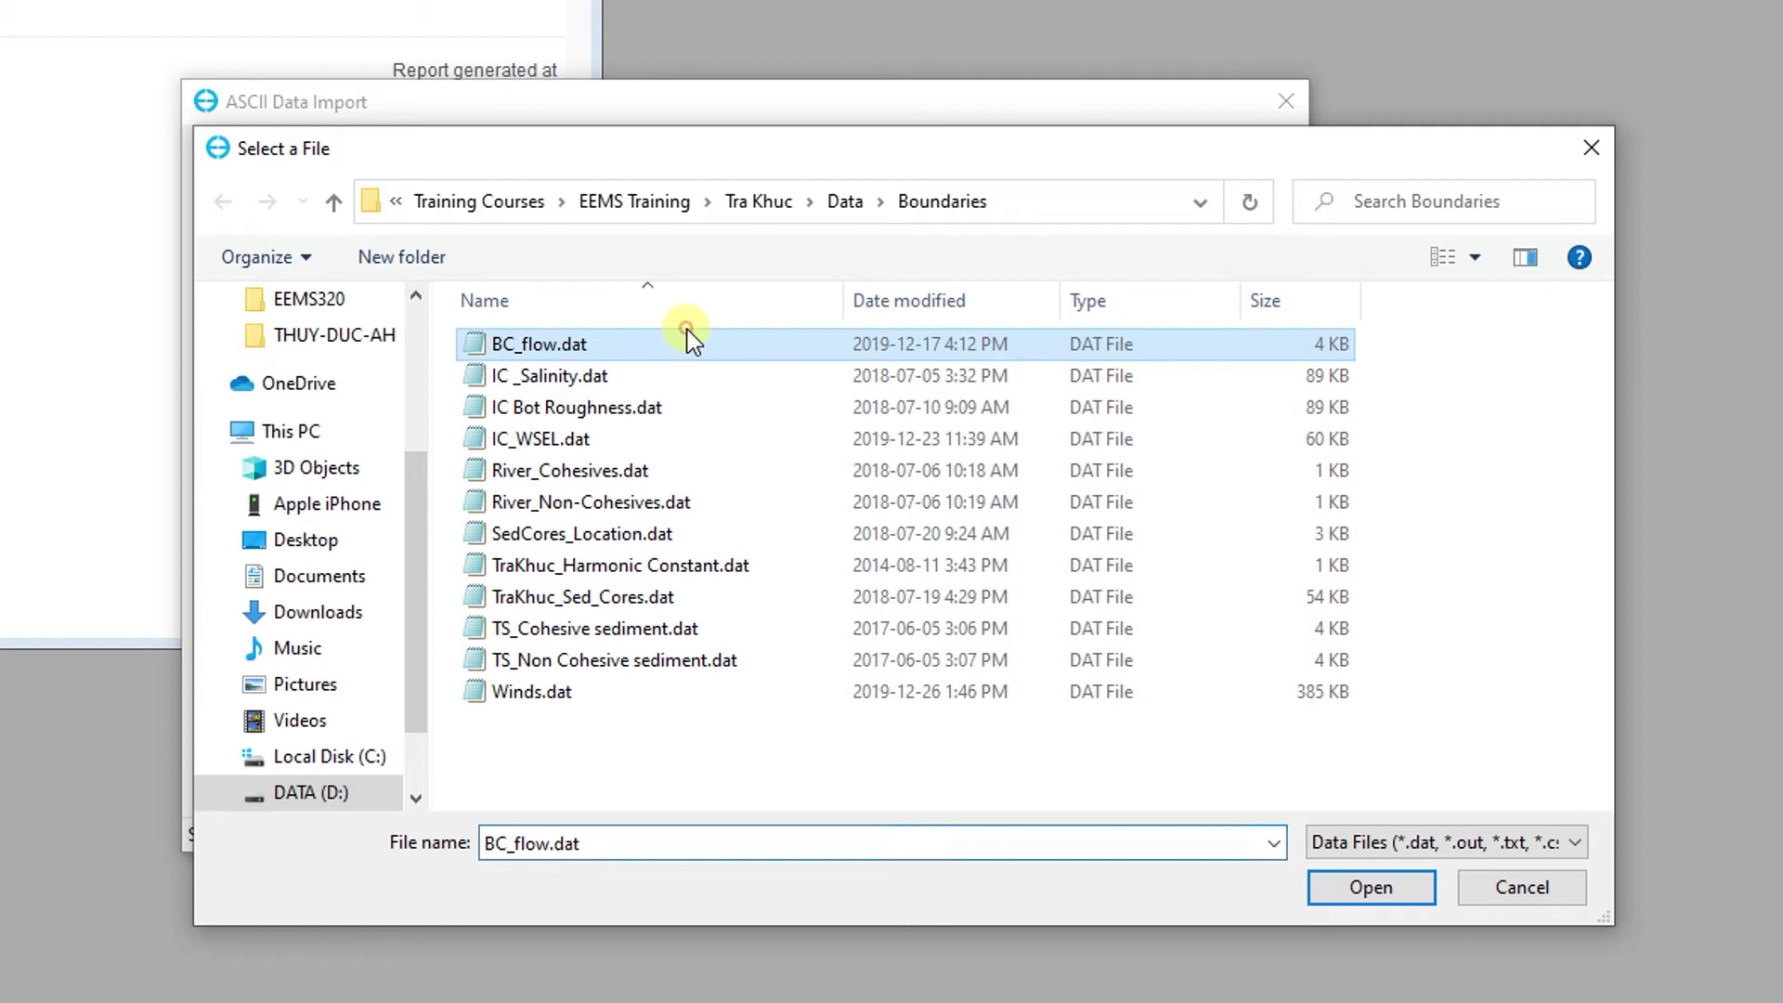
{"action": "left_click", "coordinate": [1321, 900]}
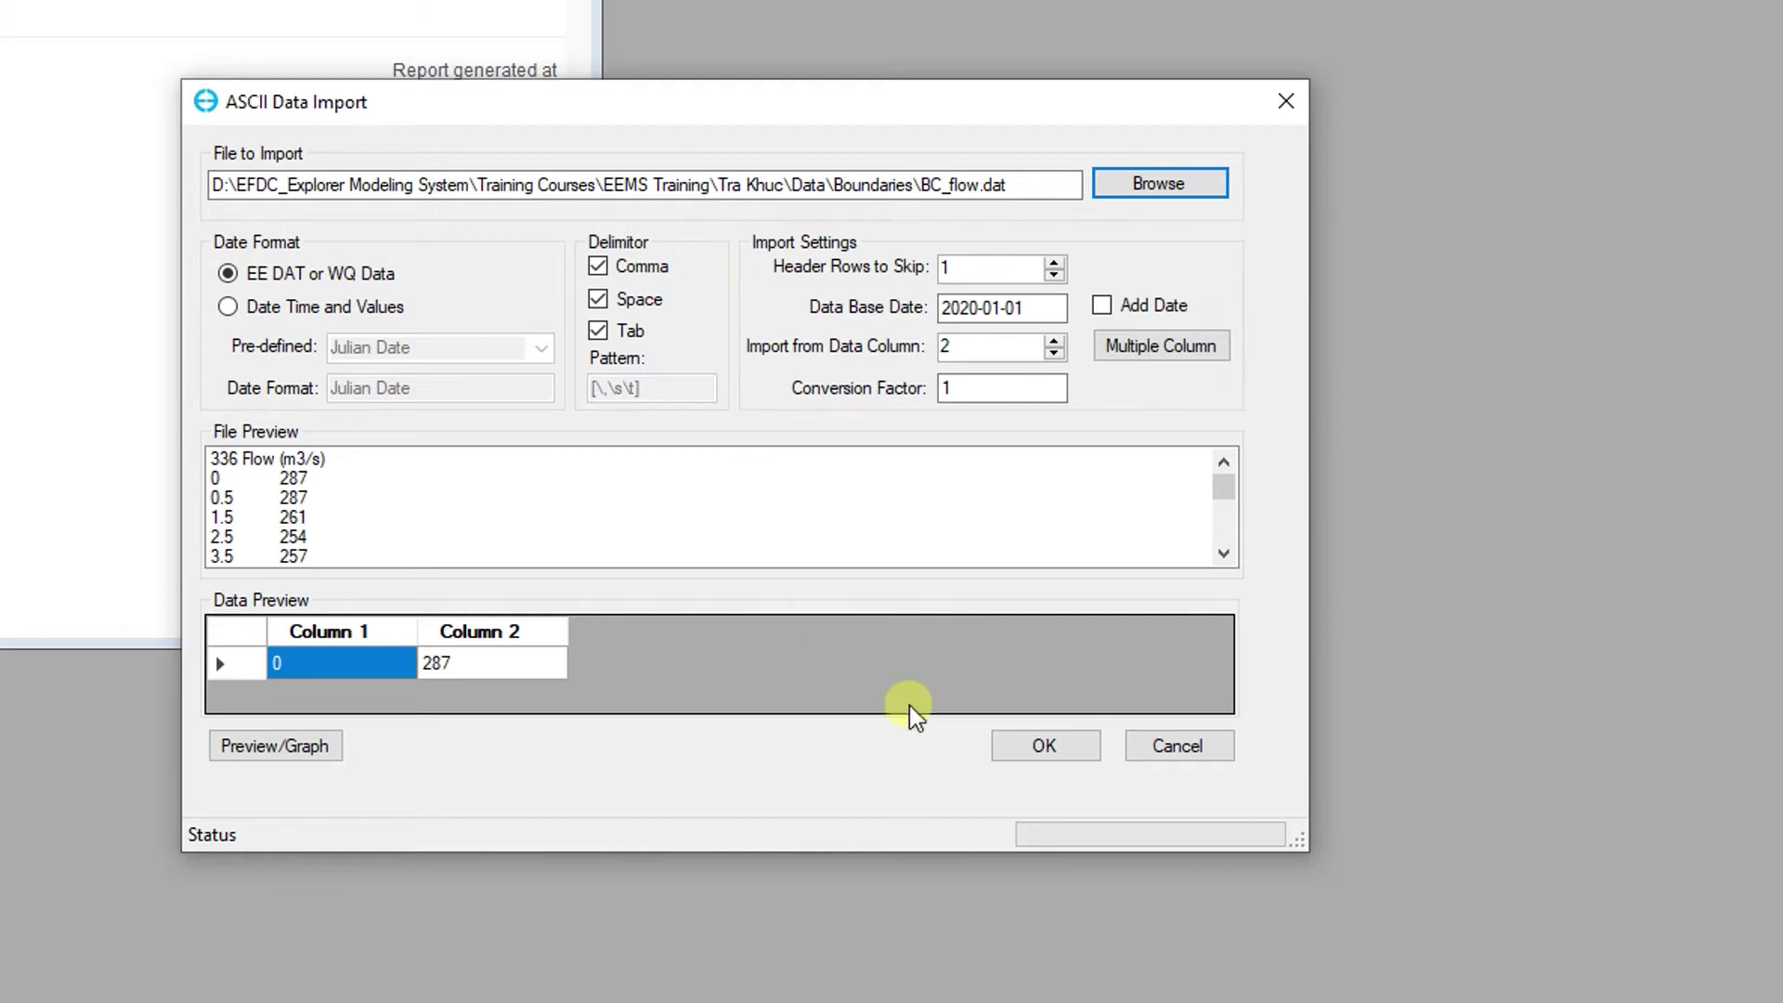
{"action": "left_click", "coordinate": [1005, 751]}
{"action": "type", "text": "-1"}
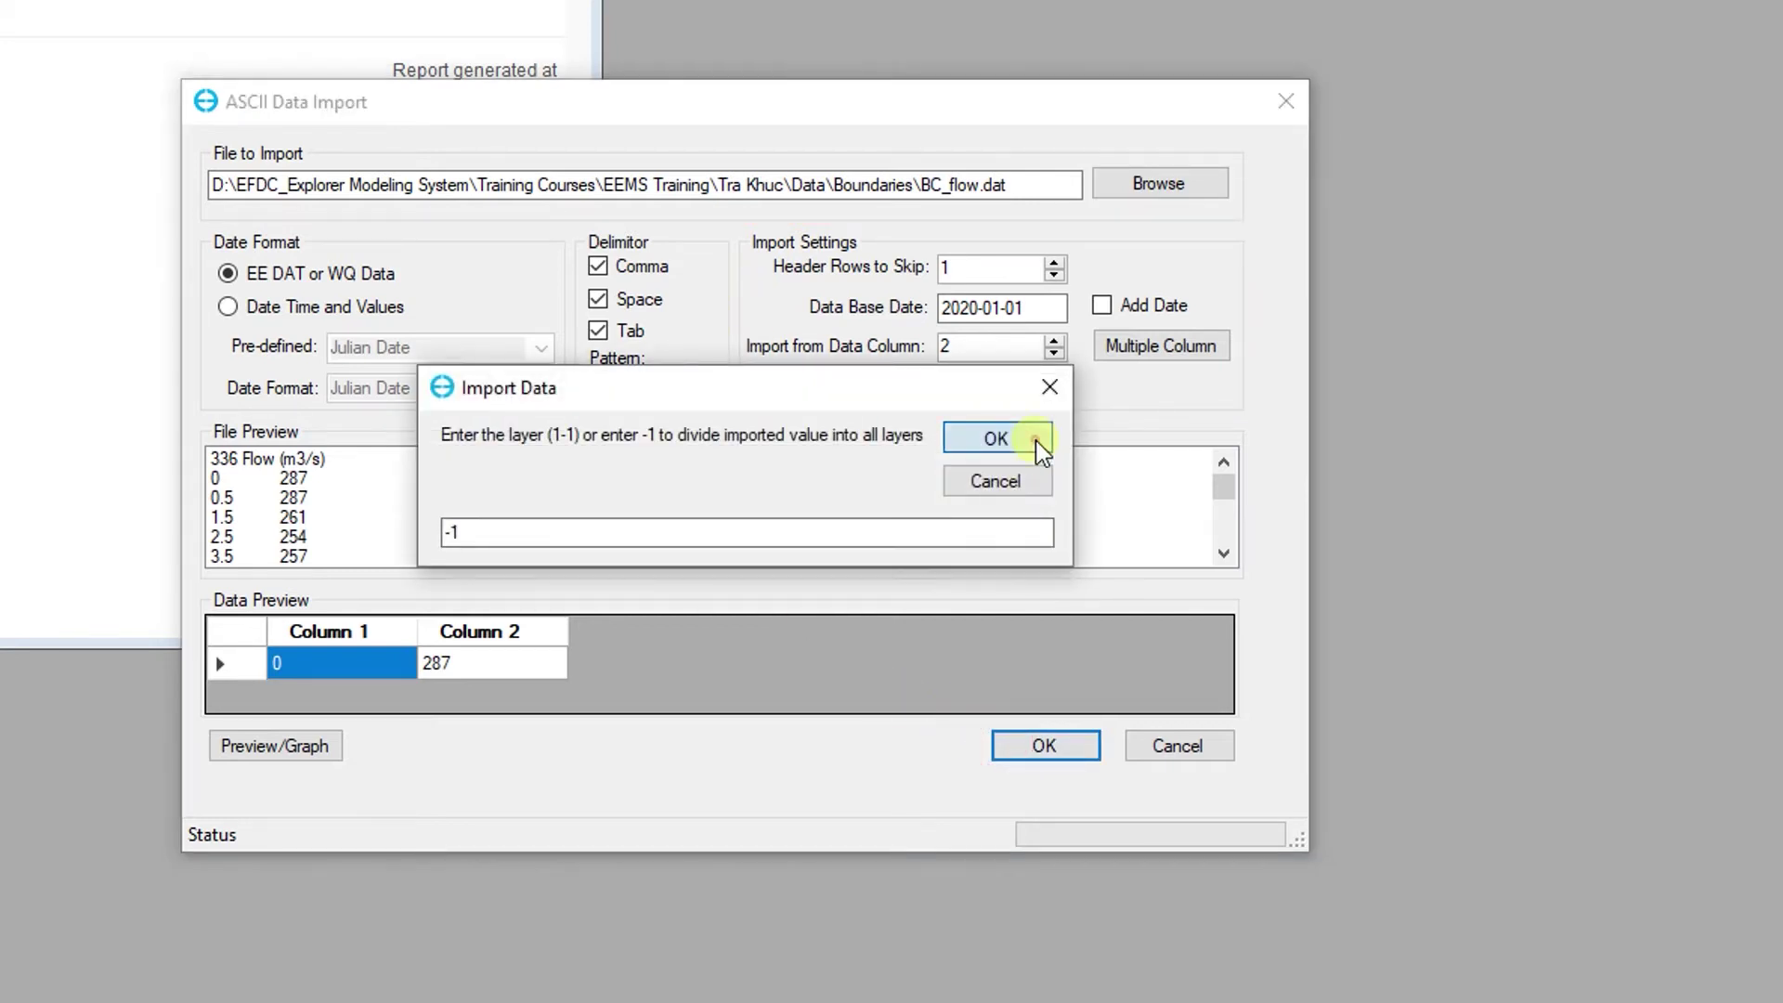
{"action": "left_click", "coordinate": [1029, 446]}
{"action": "left_click", "coordinate": [862, 589]}
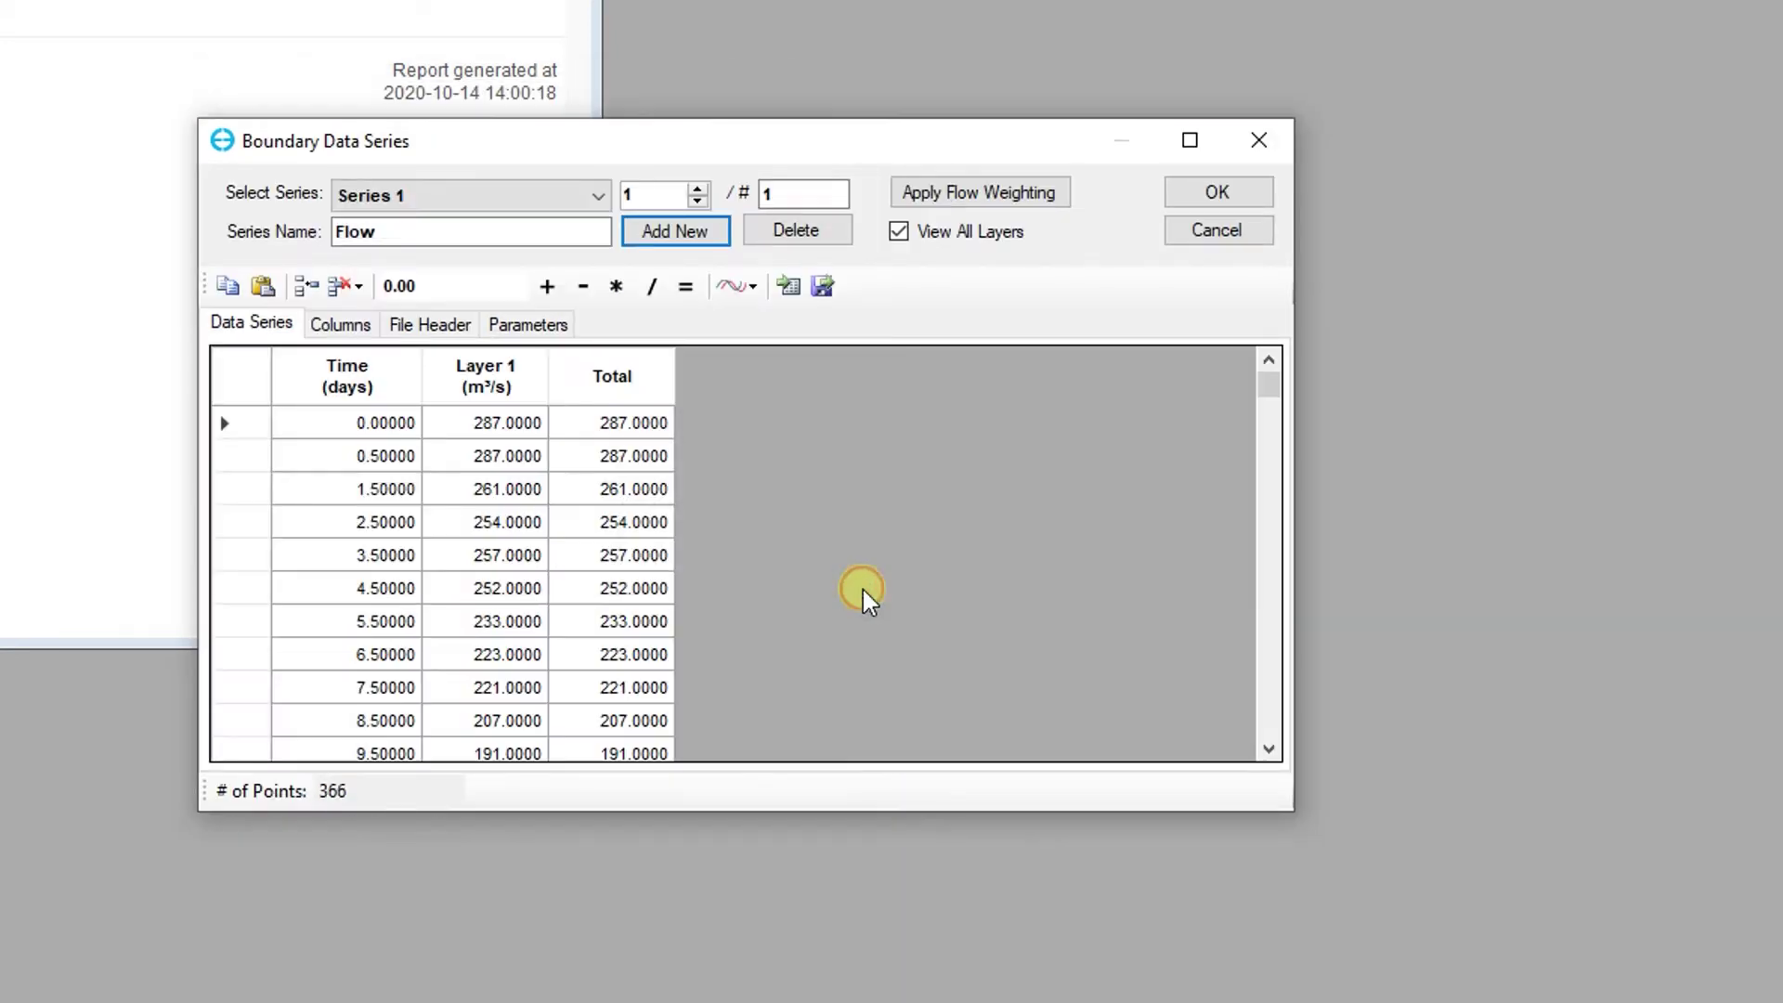
{"action": "left_click", "coordinate": [1174, 197]}
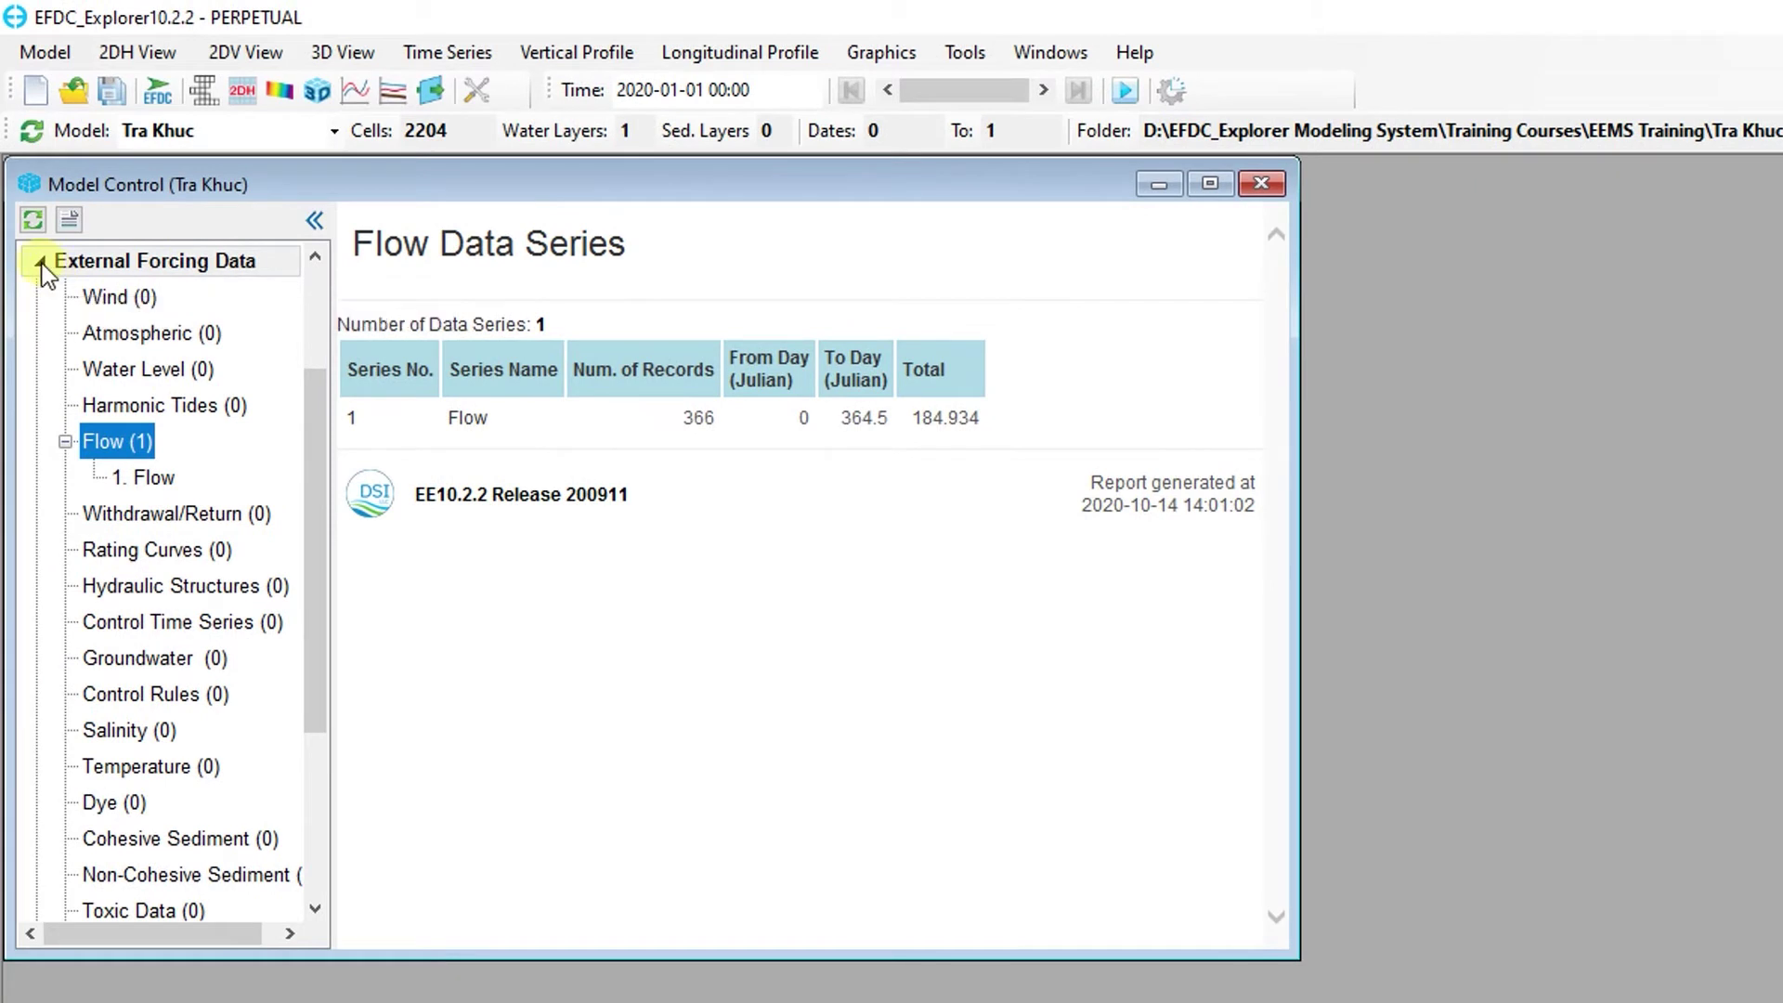
{"action": "left_click", "coordinate": [42, 264]}
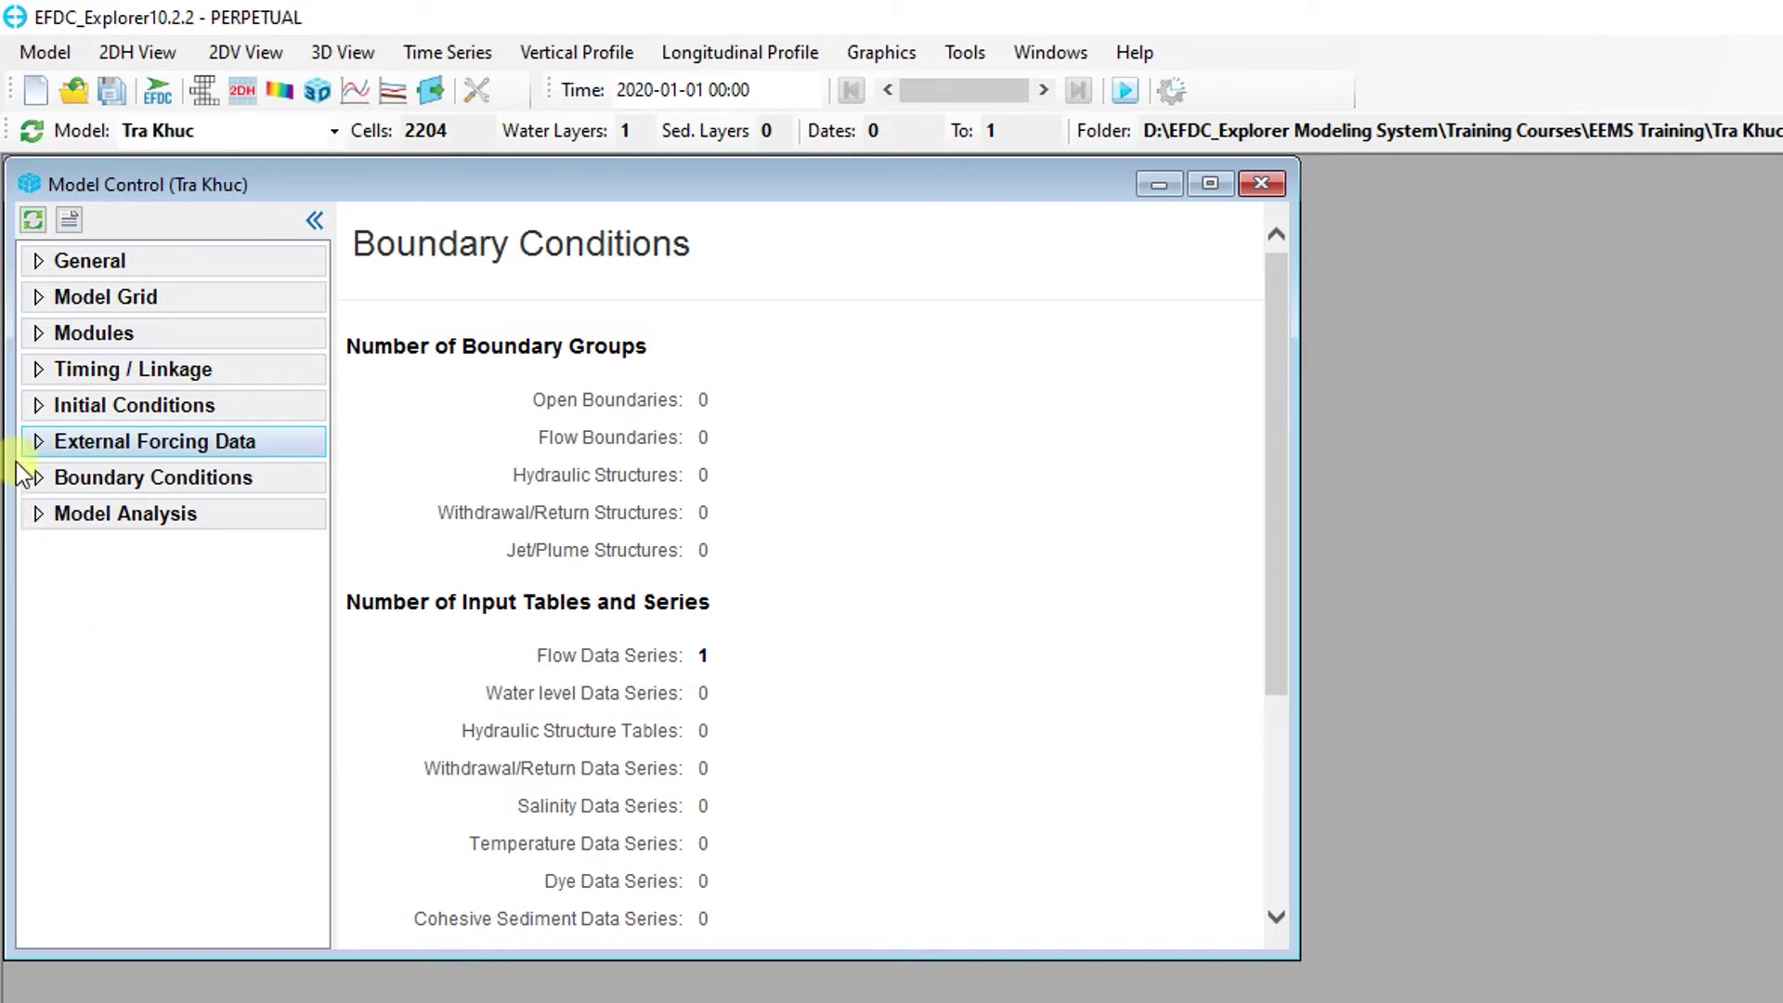
Add a new harmonic tides data series to the external forcing data and name it Tide
{"action": "left_click", "coordinate": [30, 441]}
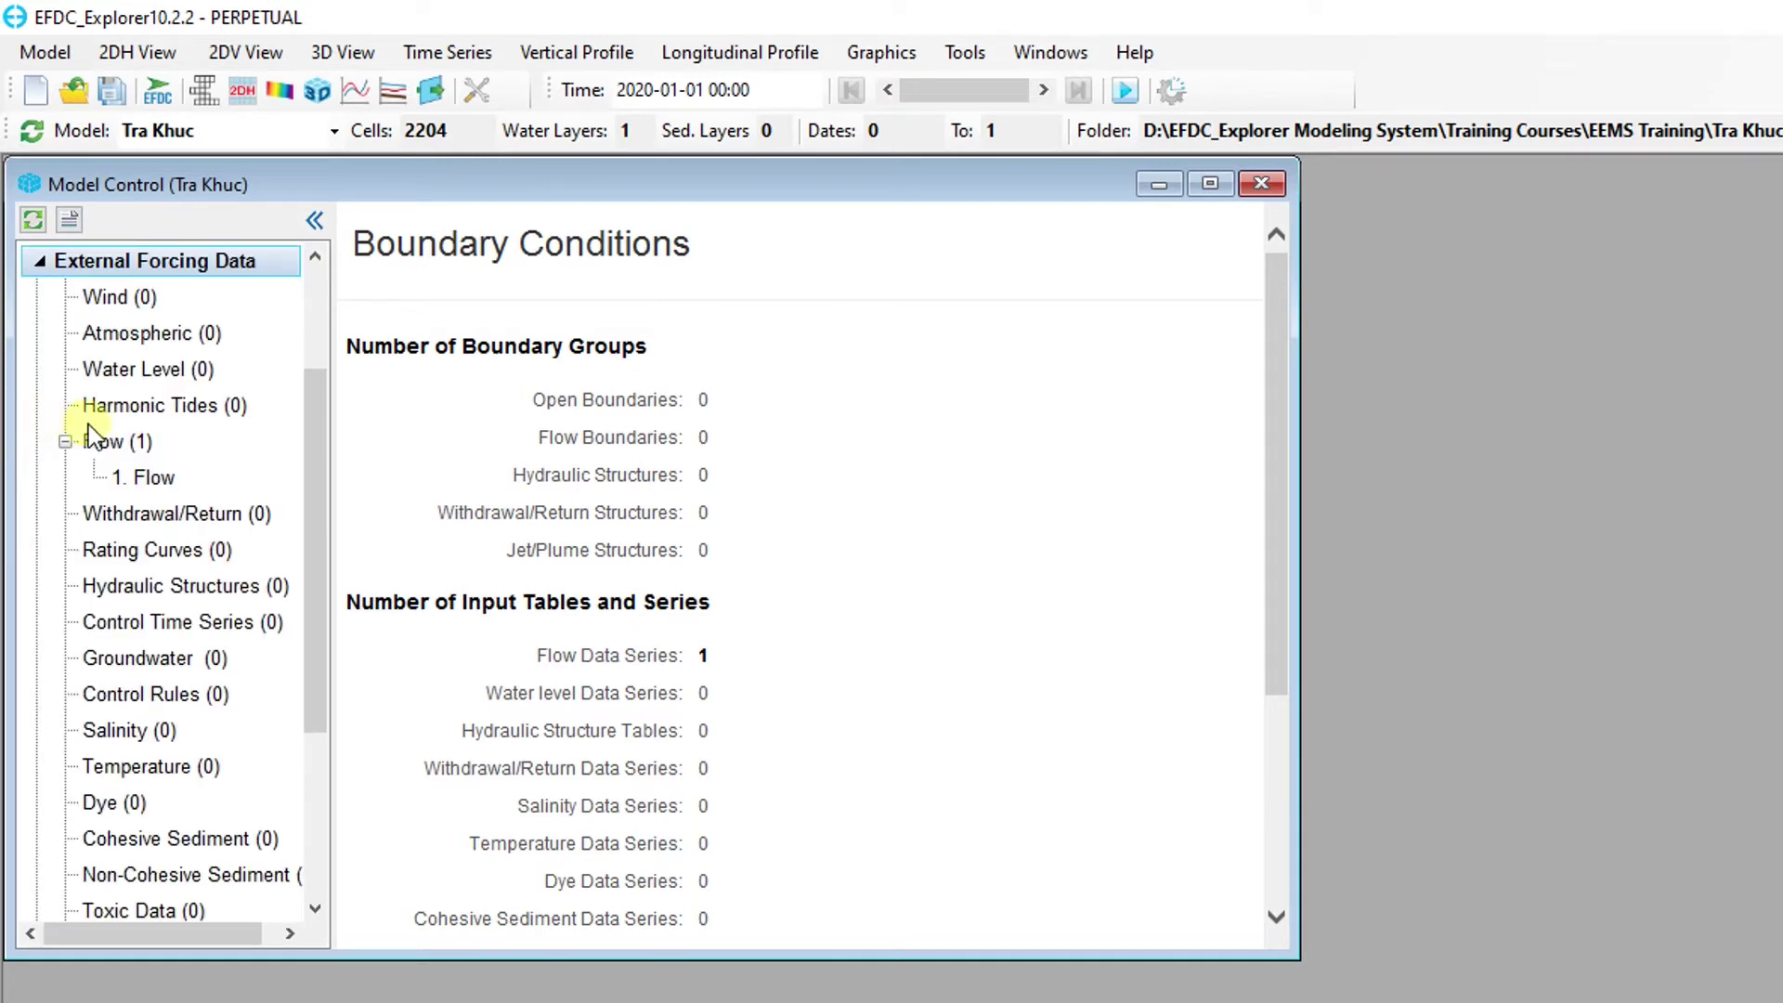
{"action": "left_click", "coordinate": [189, 416]}
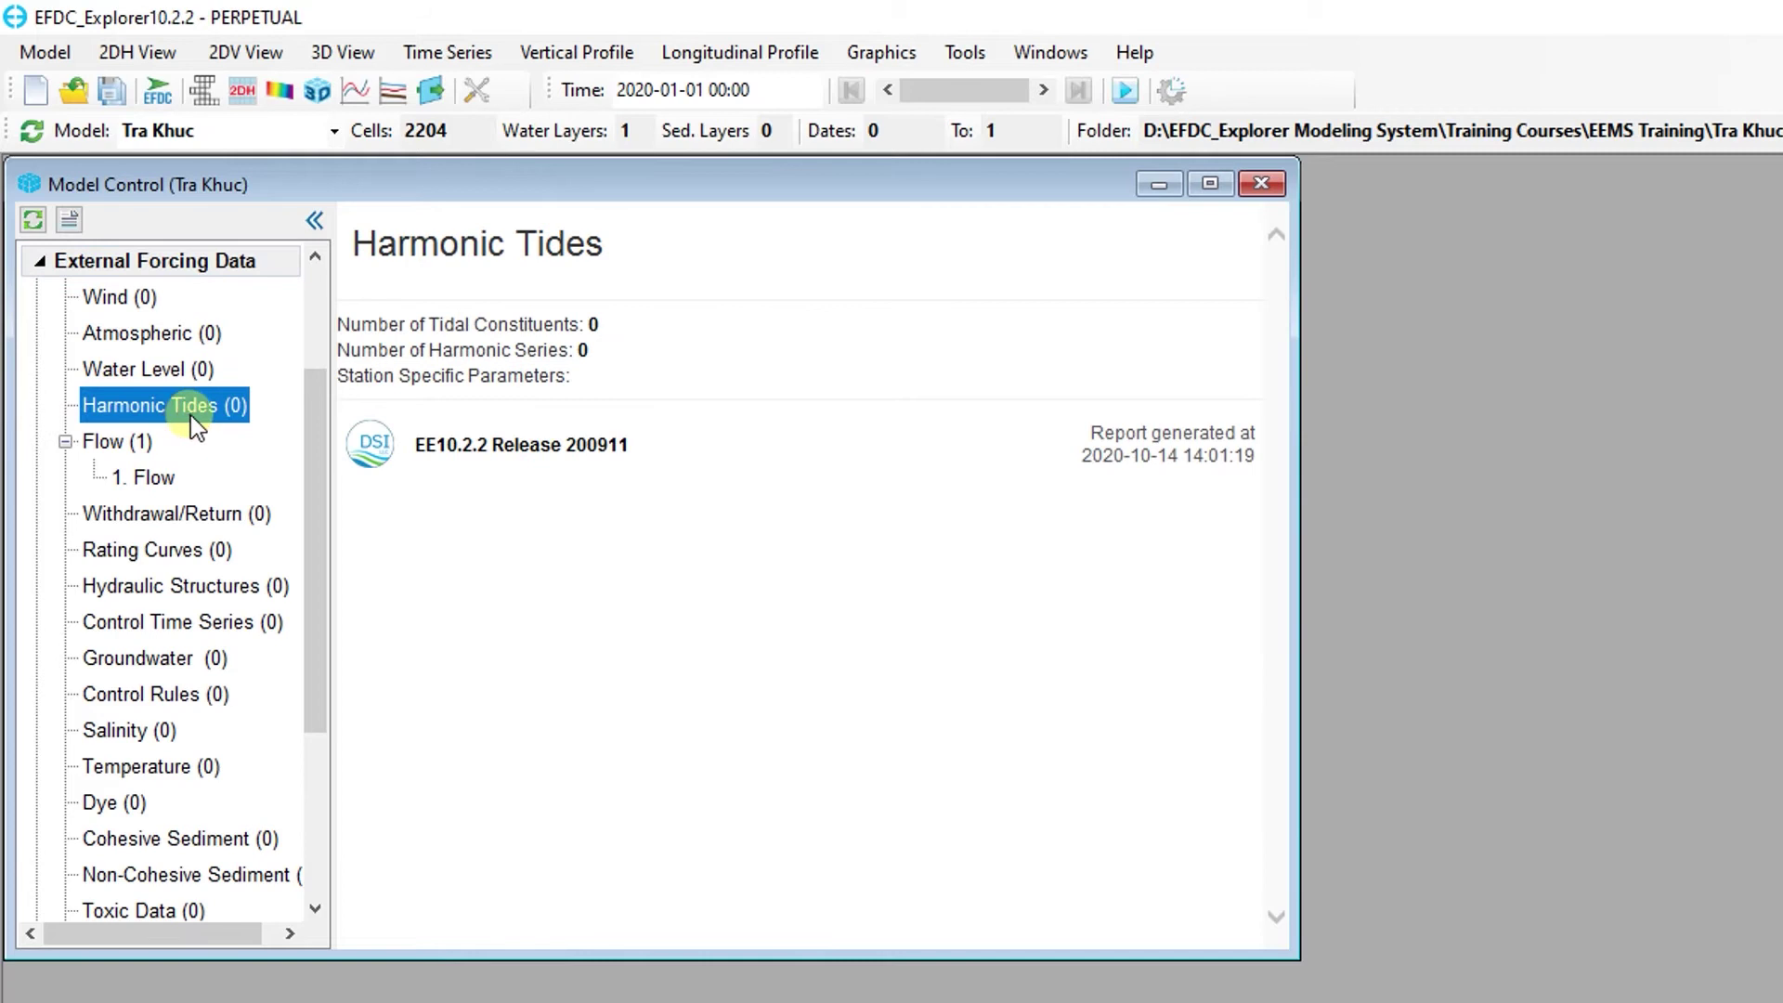
{"action": "right_click", "coordinate": [192, 415]}
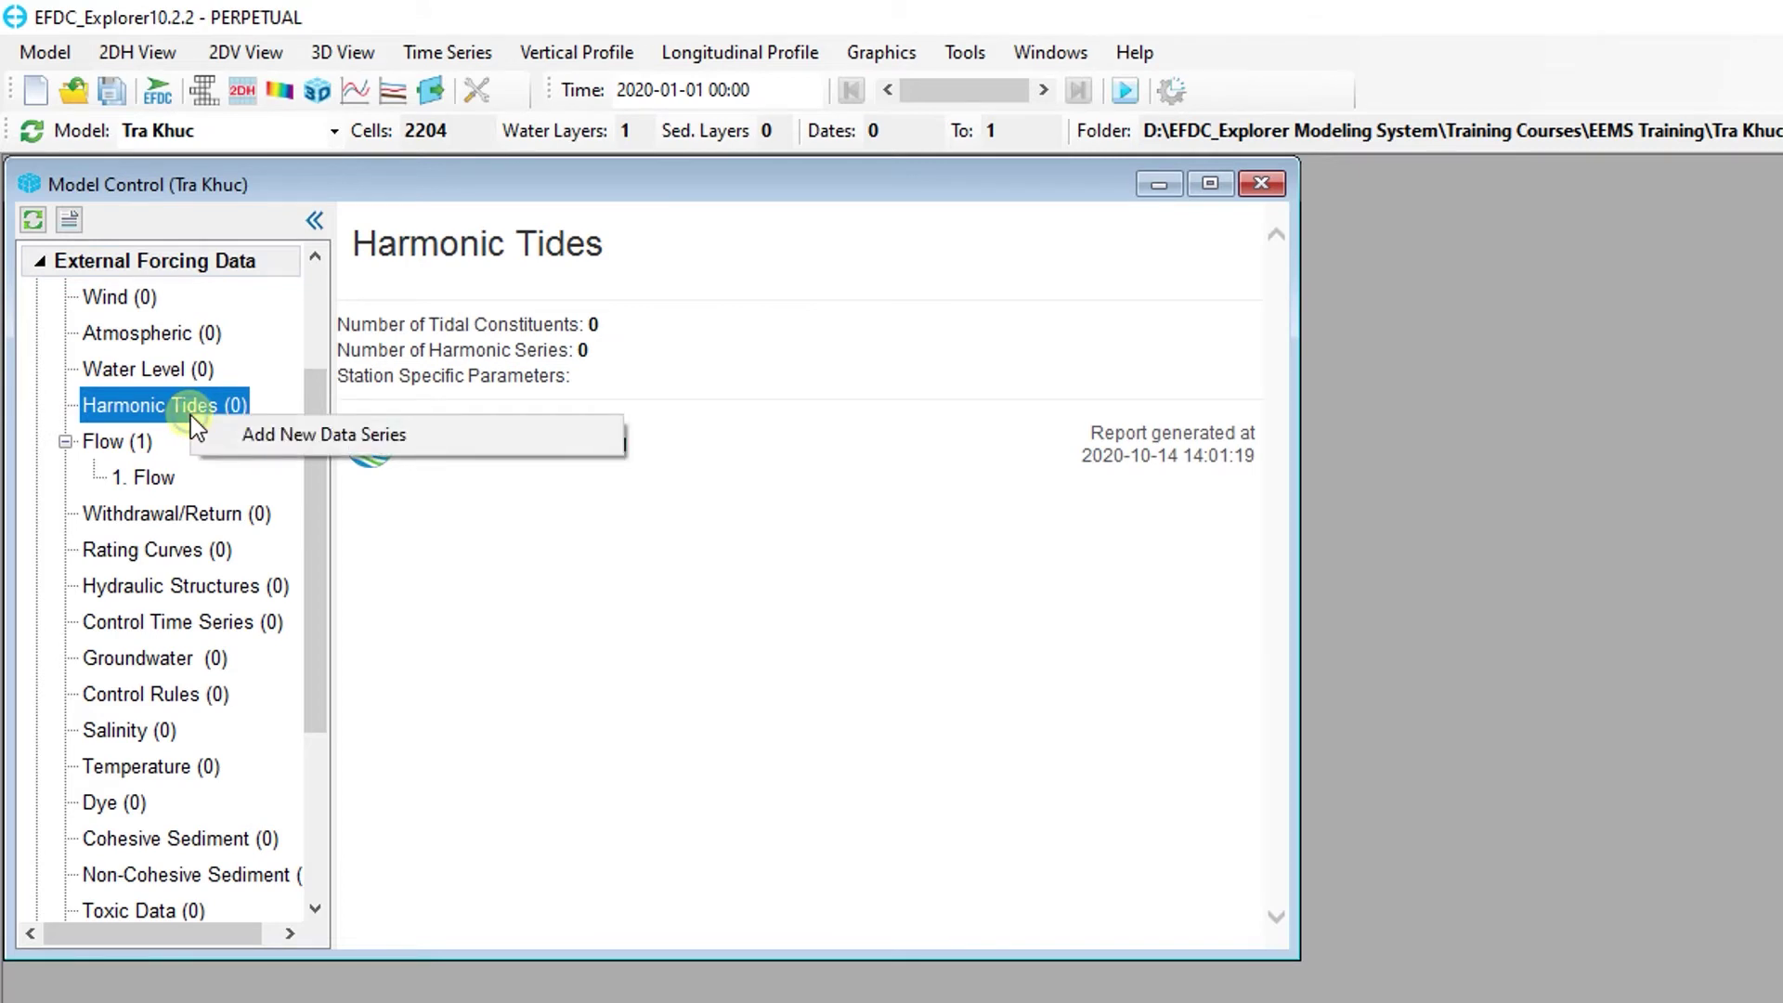
{"action": "left_click", "coordinate": [208, 434]}
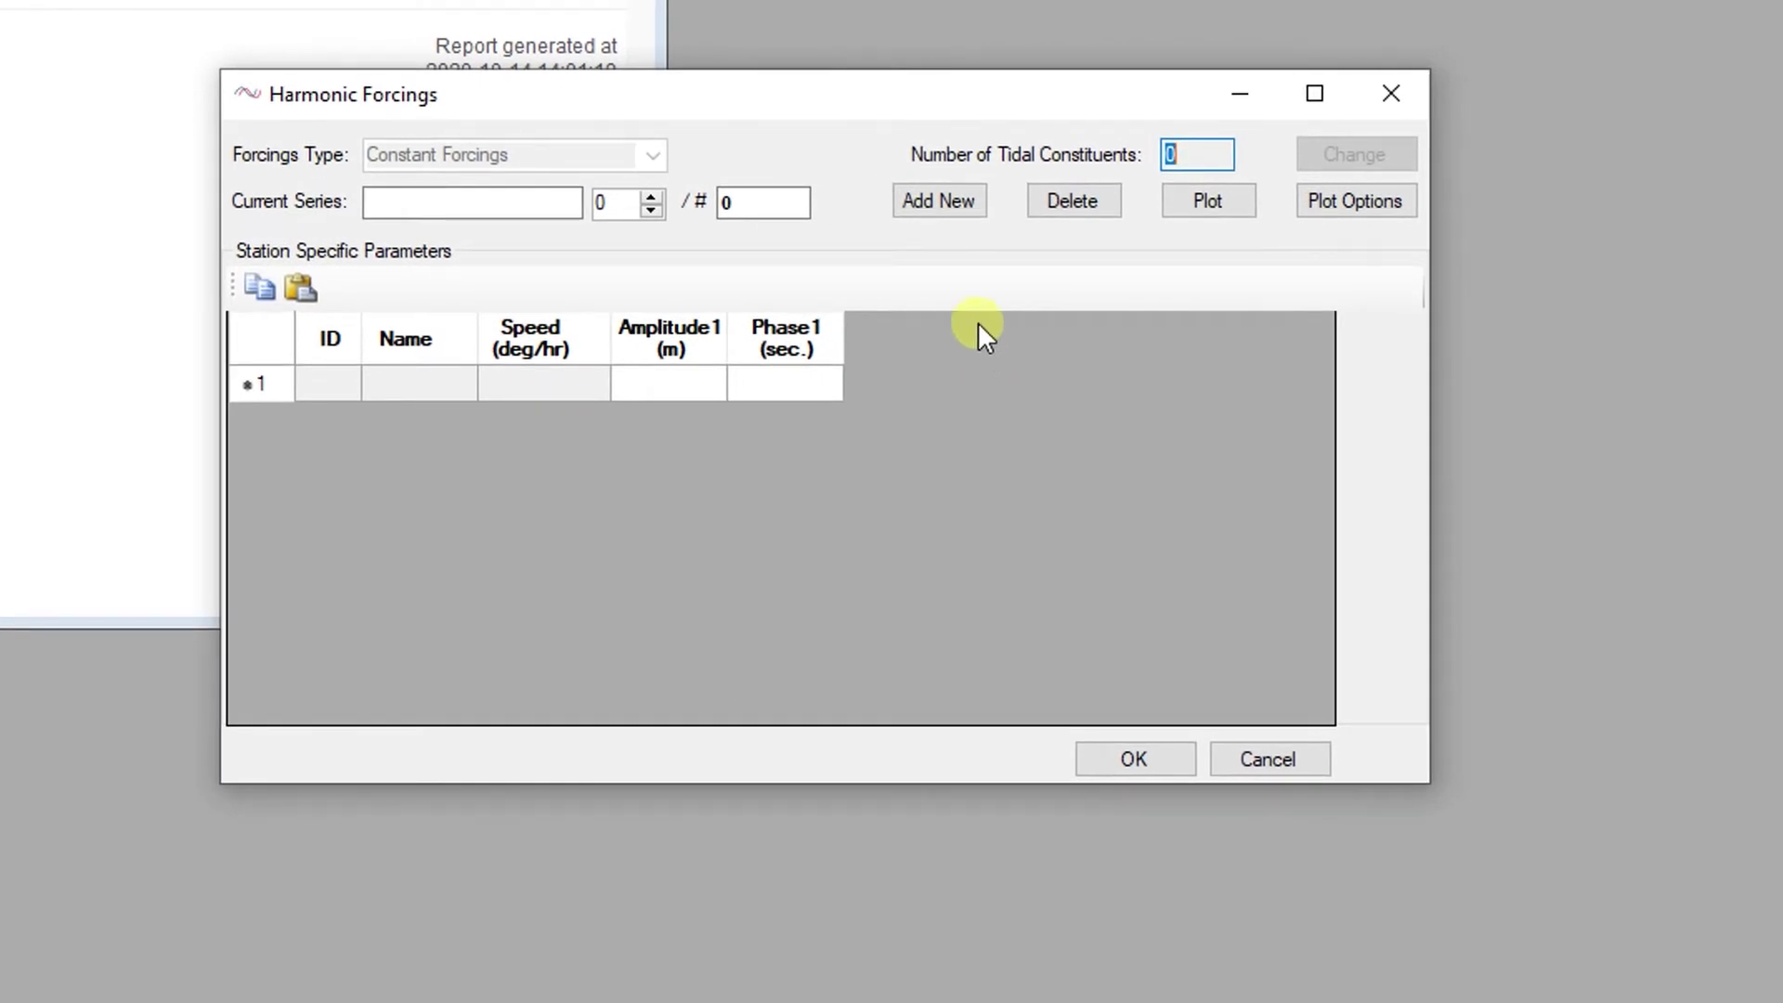
{"action": "left_click", "coordinate": [983, 223]}
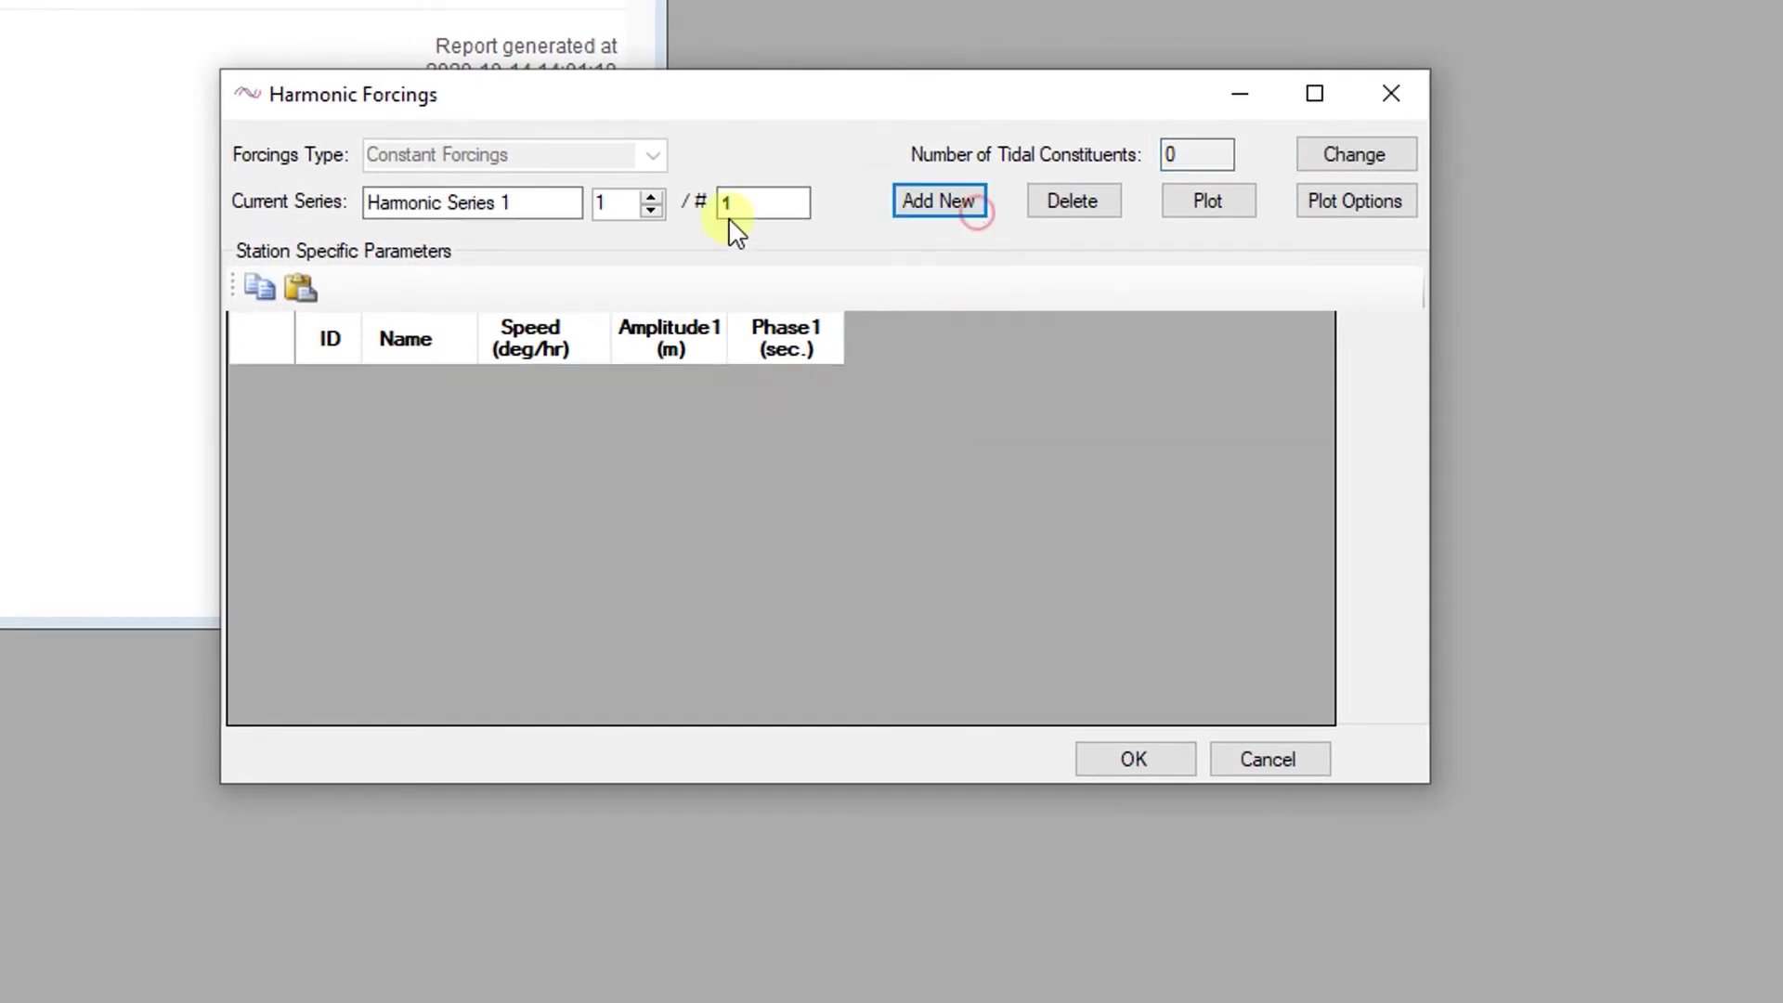
{"action": "left_click_drag", "start_coordinate": [557, 203], "coordinate": [326, 204]}
{"action": "type", "text": "Tide"}
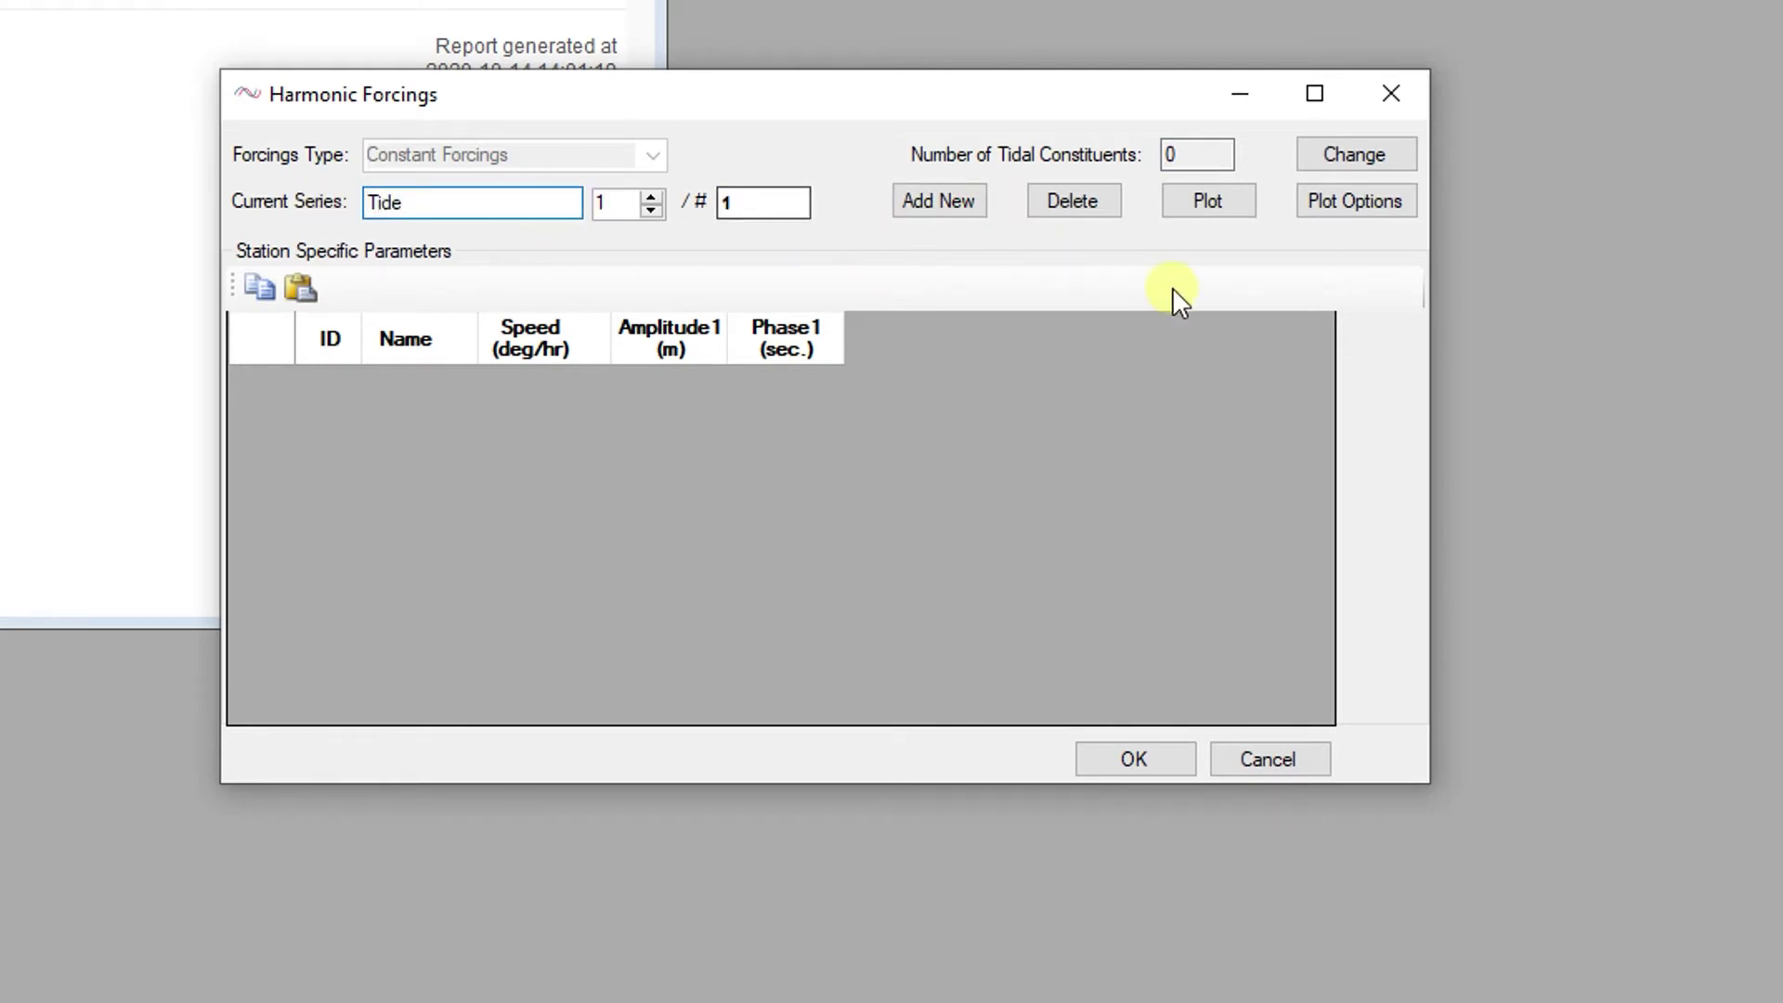
Add the Q1 and O1 tidal constituents to the harmonic series
{"action": "left_click", "coordinate": [1305, 154]}
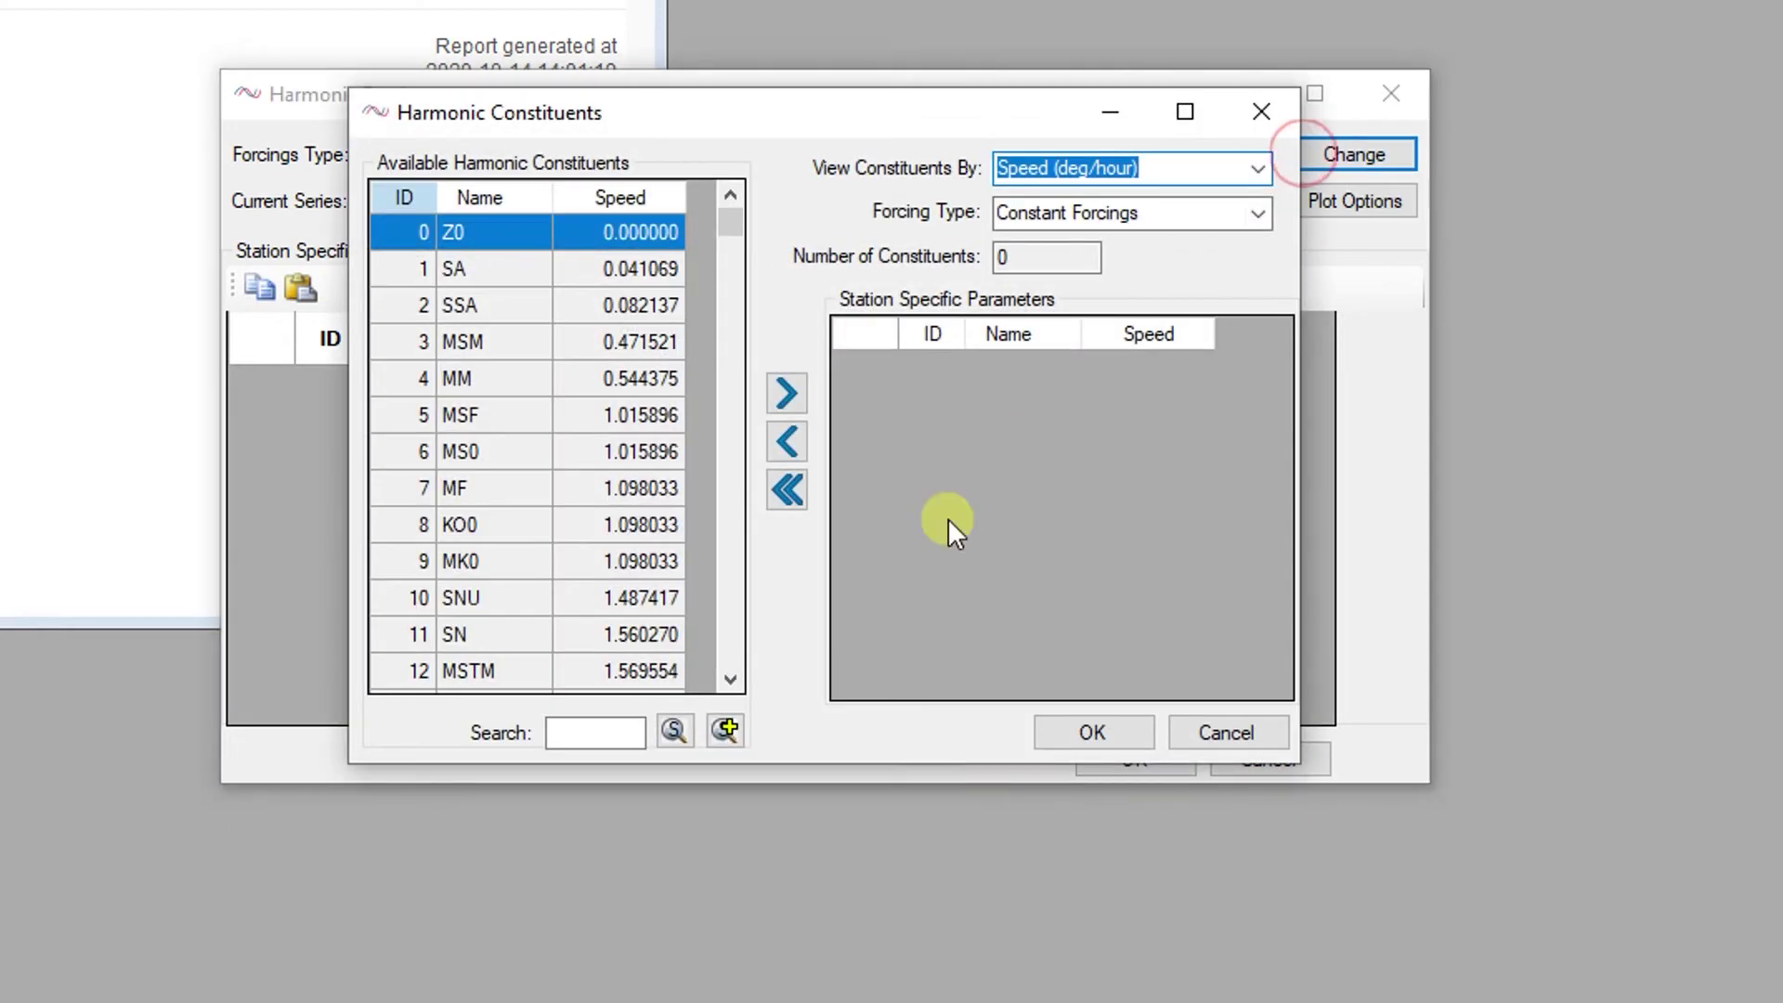
{"action": "left_click", "coordinate": [618, 732]}
{"action": "type", "text": "Q1"}
{"action": "left_click", "coordinate": [724, 731]}
{"action": "double_click", "coordinate": [595, 733]}
{"action": "type", "text": "O1"}
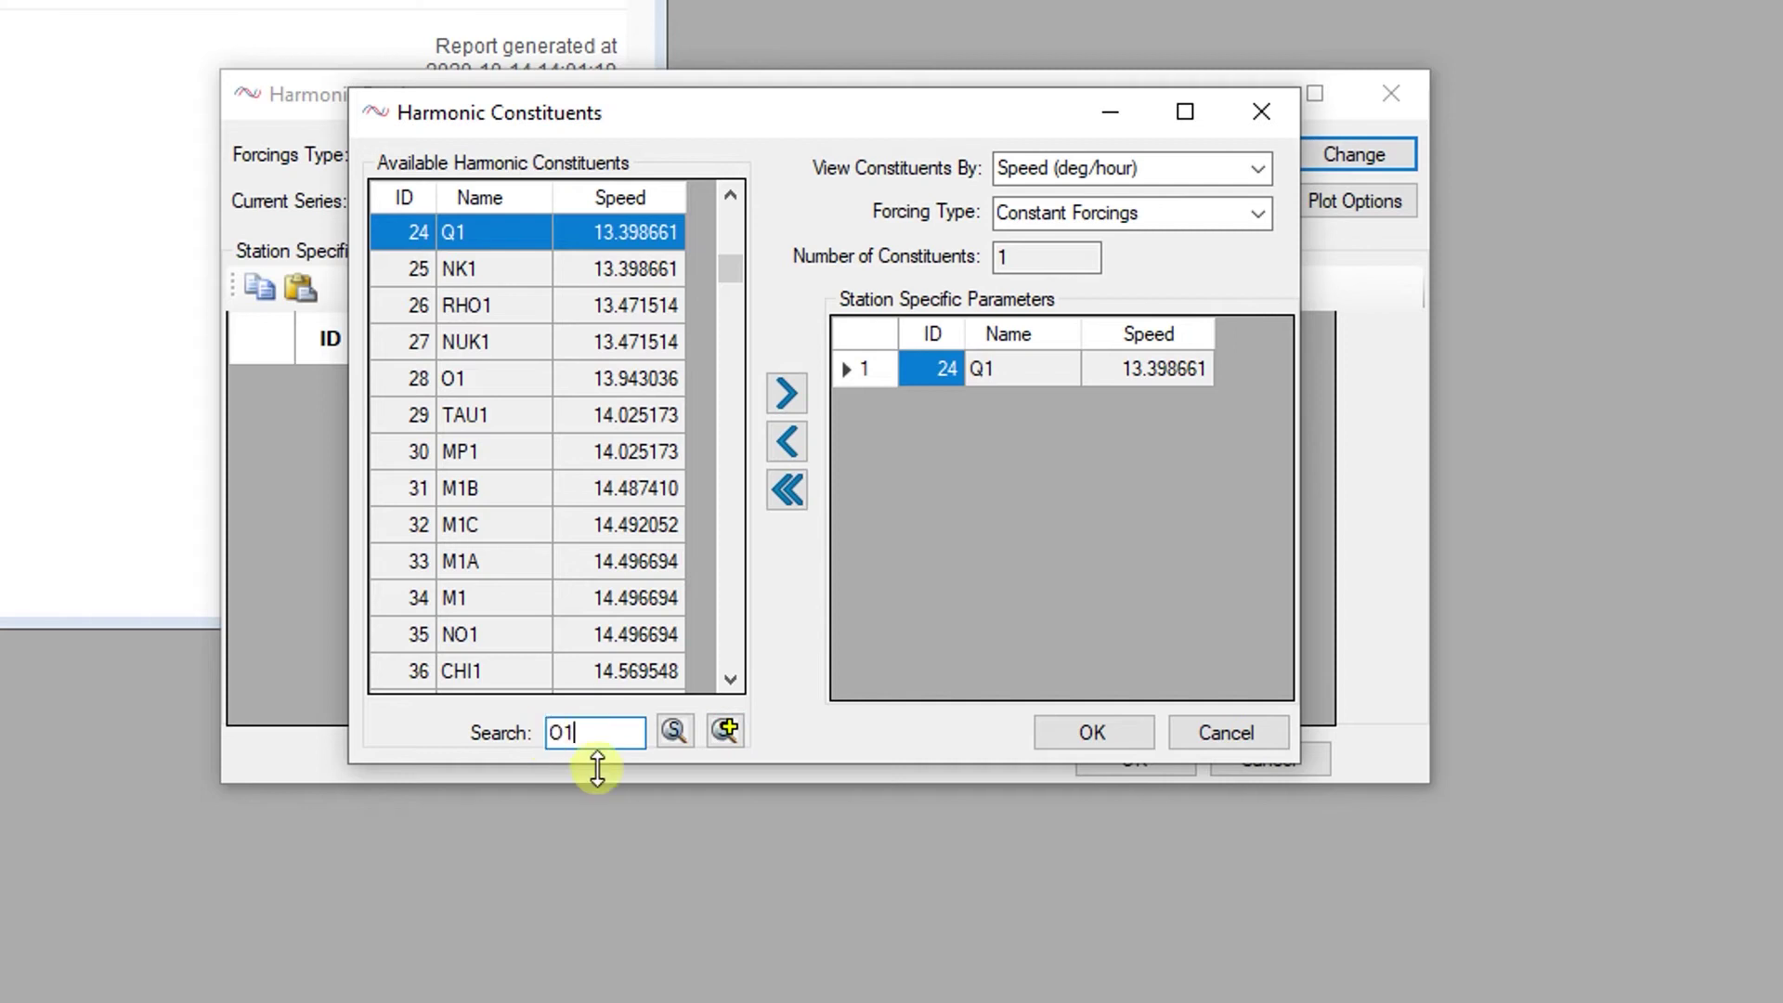
{"action": "left_click", "coordinate": [724, 730]}
{"action": "left_click", "coordinate": [1099, 730]}
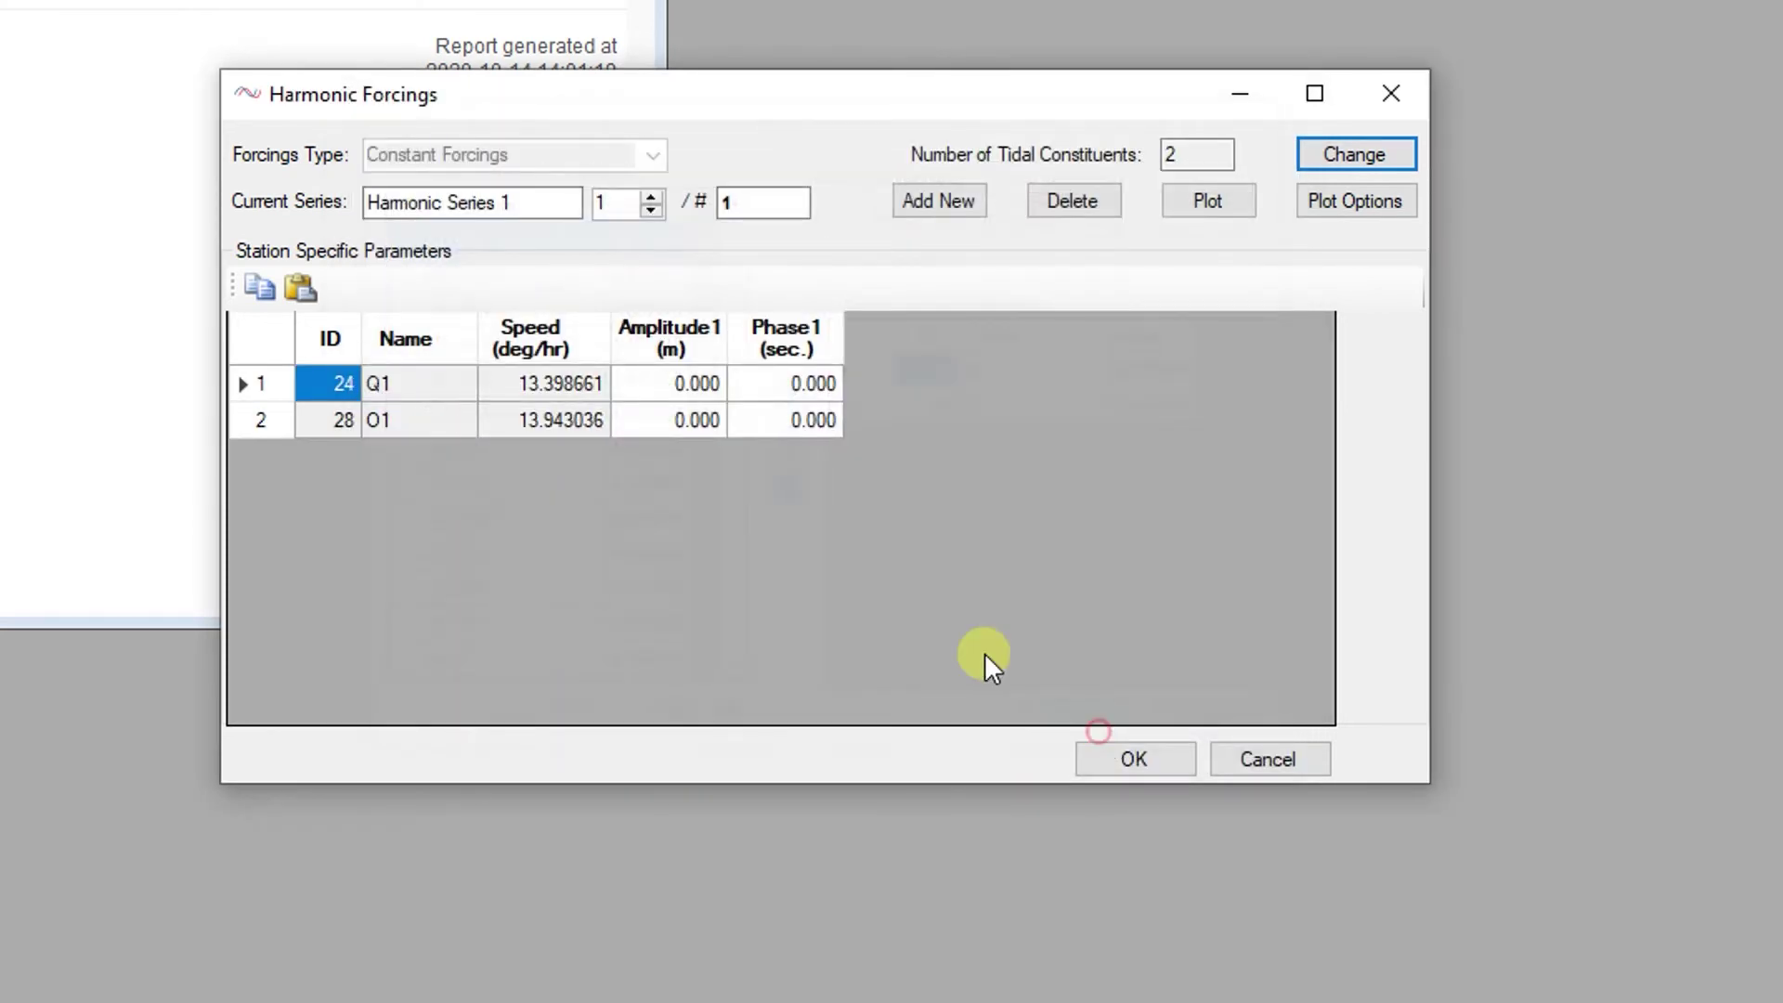
Set Q1 to amplitude 0.5 m and phase 100 sec, and O1 to amplitude 0.25 m and phase 150 sec
{"action": "left_click", "coordinate": [695, 384]}
{"action": "type", "text": "0.5"}
{"action": "left_click", "coordinate": [768, 398]}
{"action": "type", "text": "100"}
{"action": "left_click", "coordinate": [709, 425]}
{"action": "type", "text": "0.25"}
{"action": "left_click", "coordinate": [771, 425]}
{"action": "type", "text": "150"}
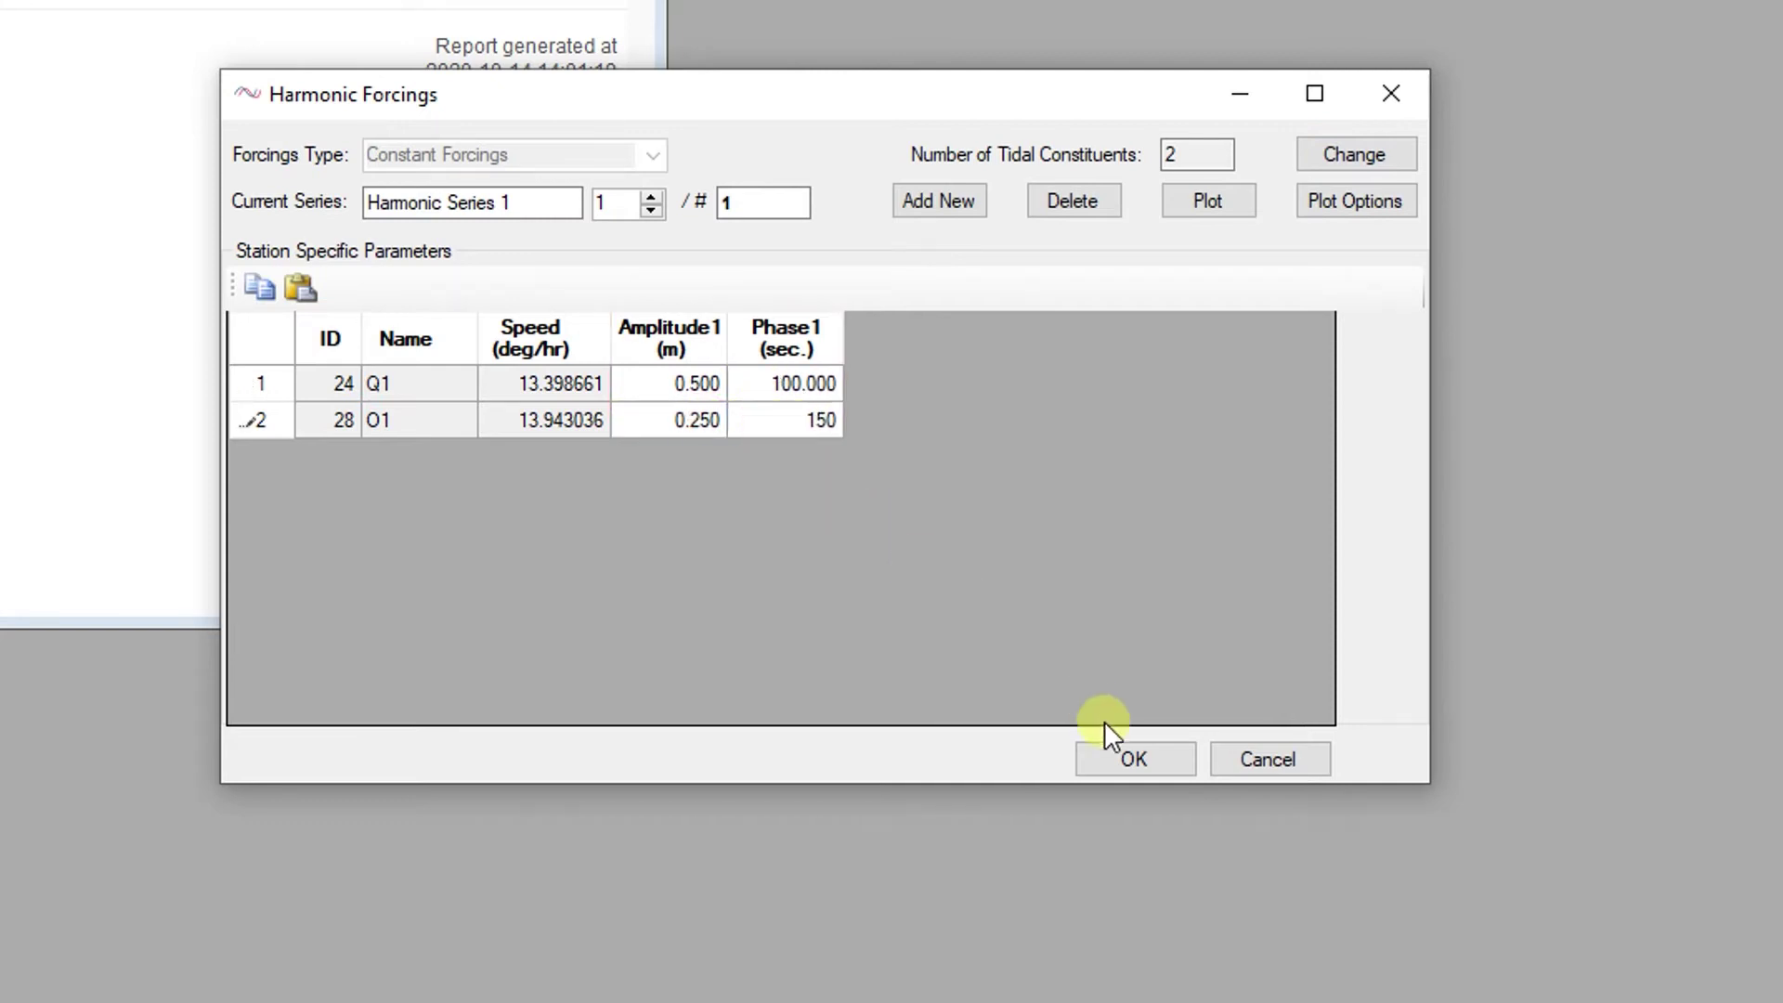
{"action": "left_click", "coordinate": [1106, 760]}
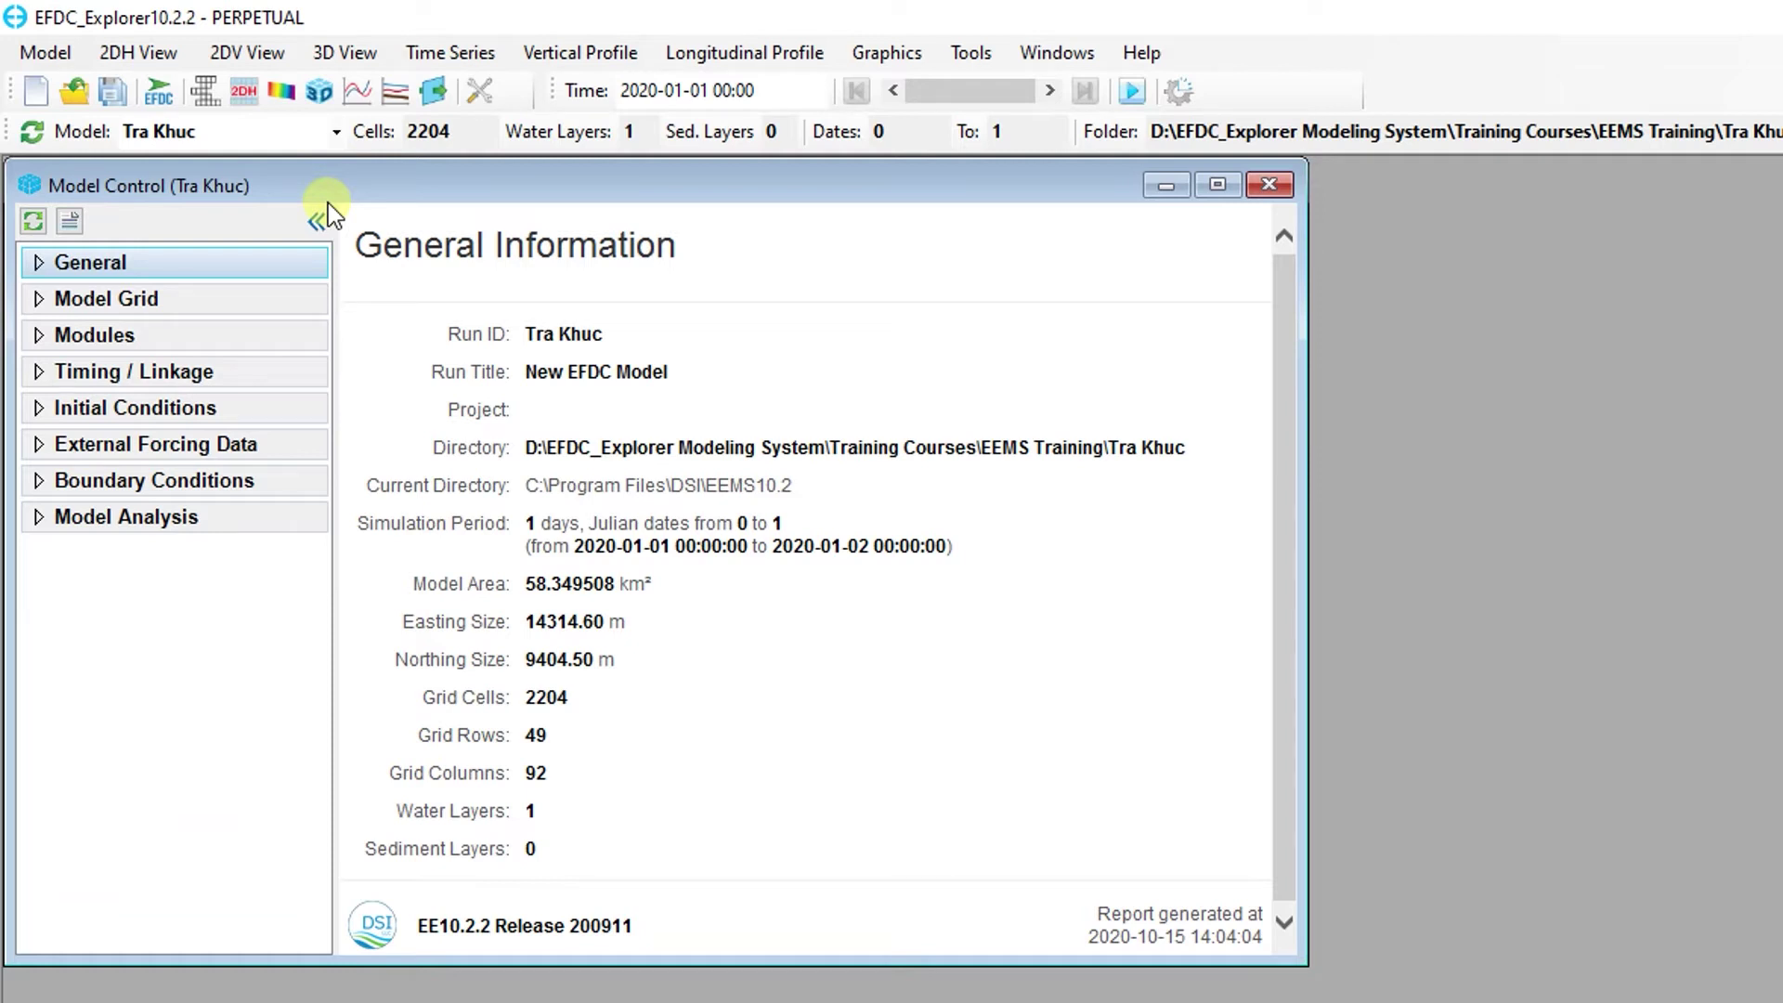
Open a new 2DH view of the model, enable editing of the Boundaries layer, and hide the Bottom Elevation layer
{"action": "left_click", "coordinate": [249, 97]}
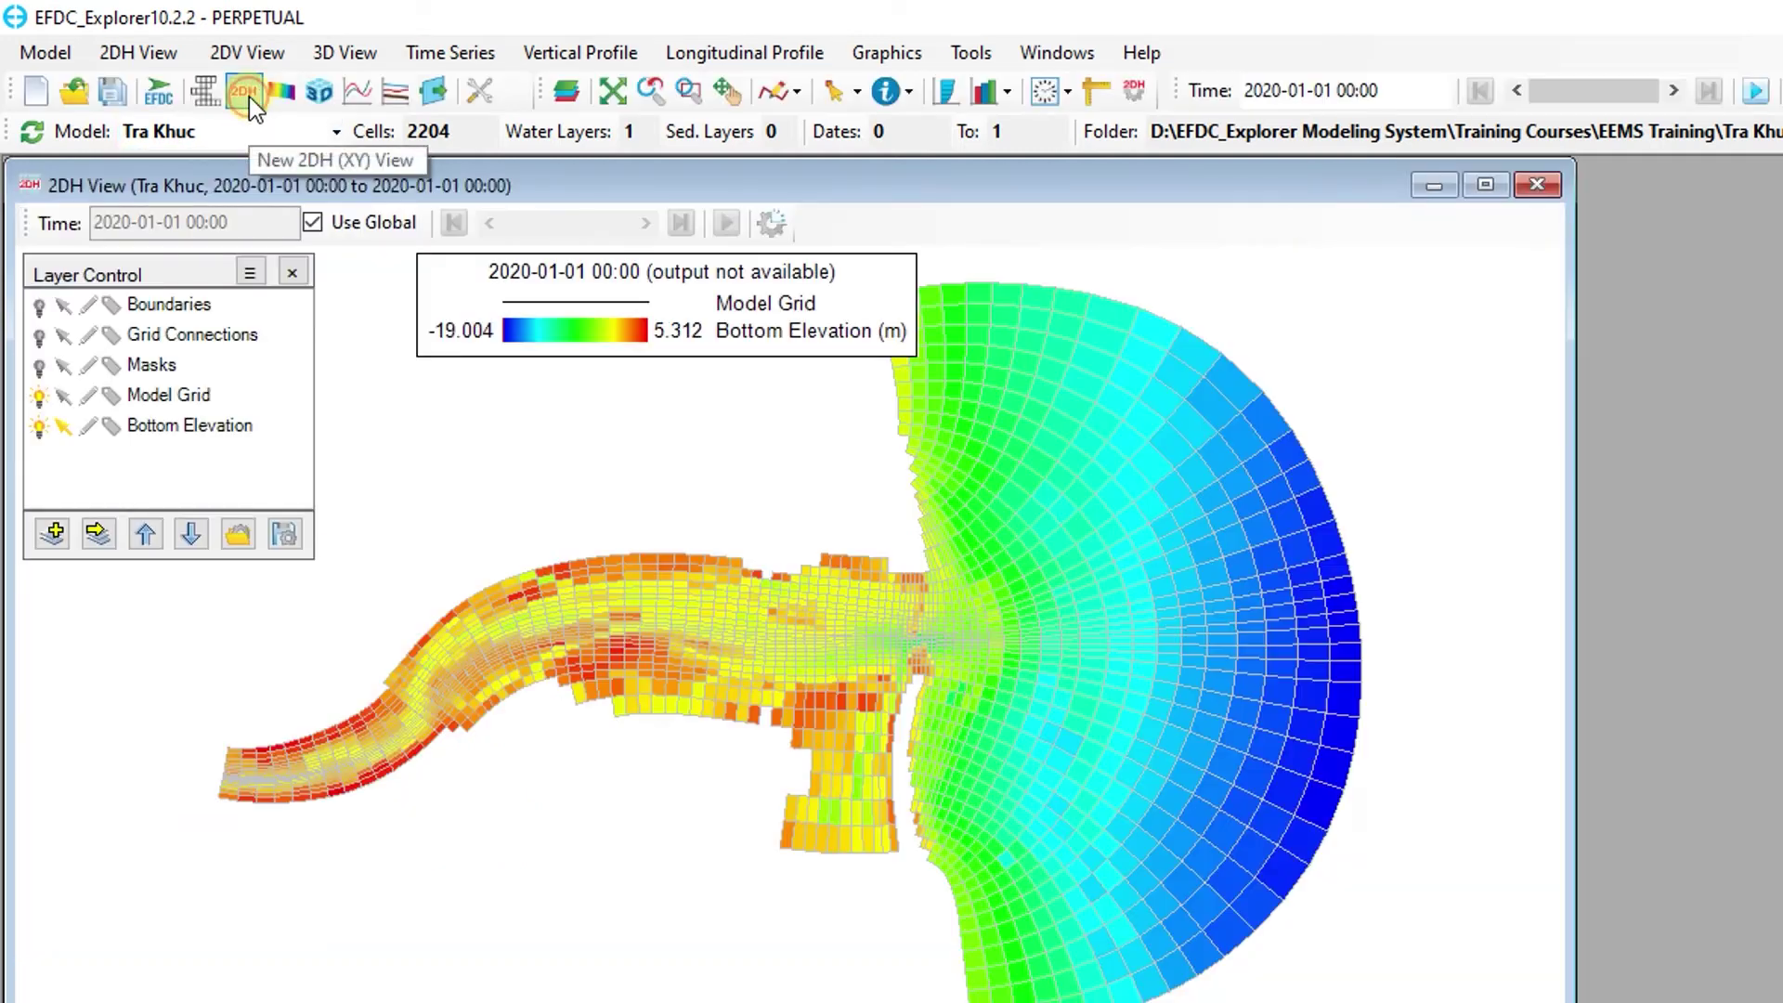
{"action": "left_click", "coordinate": [69, 306]}
{"action": "left_click", "coordinate": [85, 309]}
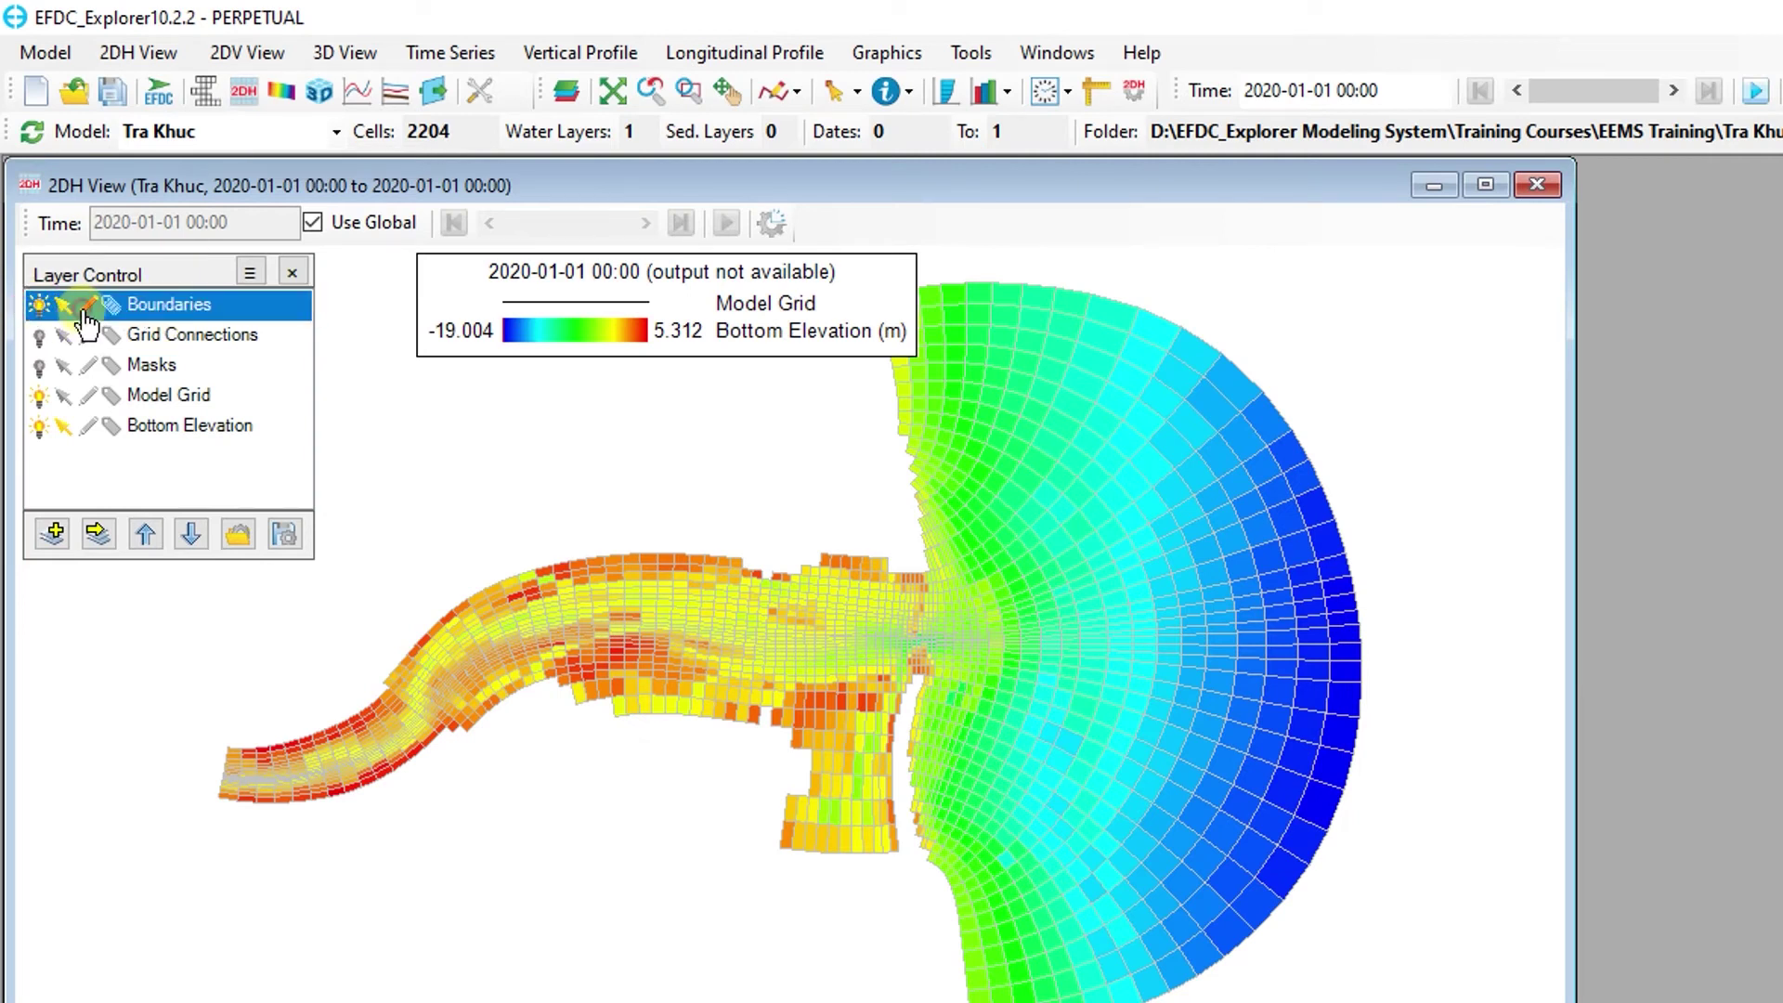
{"action": "left_click", "coordinate": [41, 427]}
{"action": "left_click", "coordinate": [204, 304]}
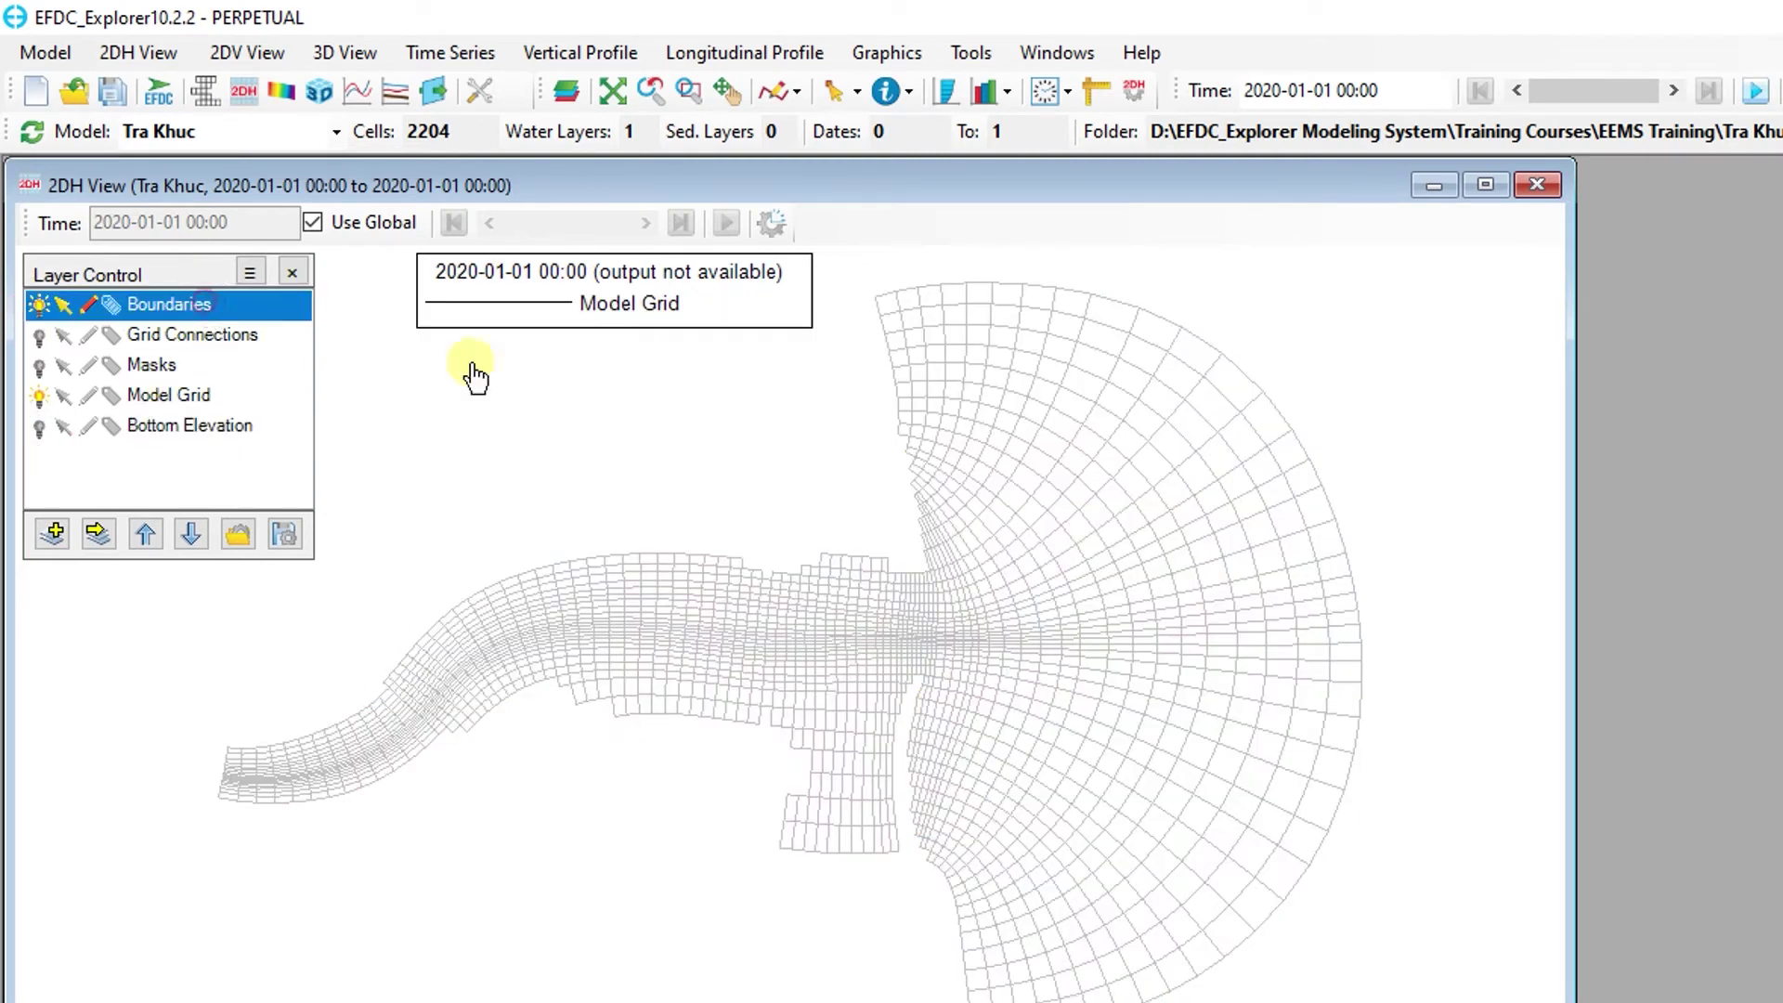
Select the column of cells across the river's upstream end with a line and add a Flow Boundary group named Inflow
{"action": "left_click", "coordinate": [851, 103]}
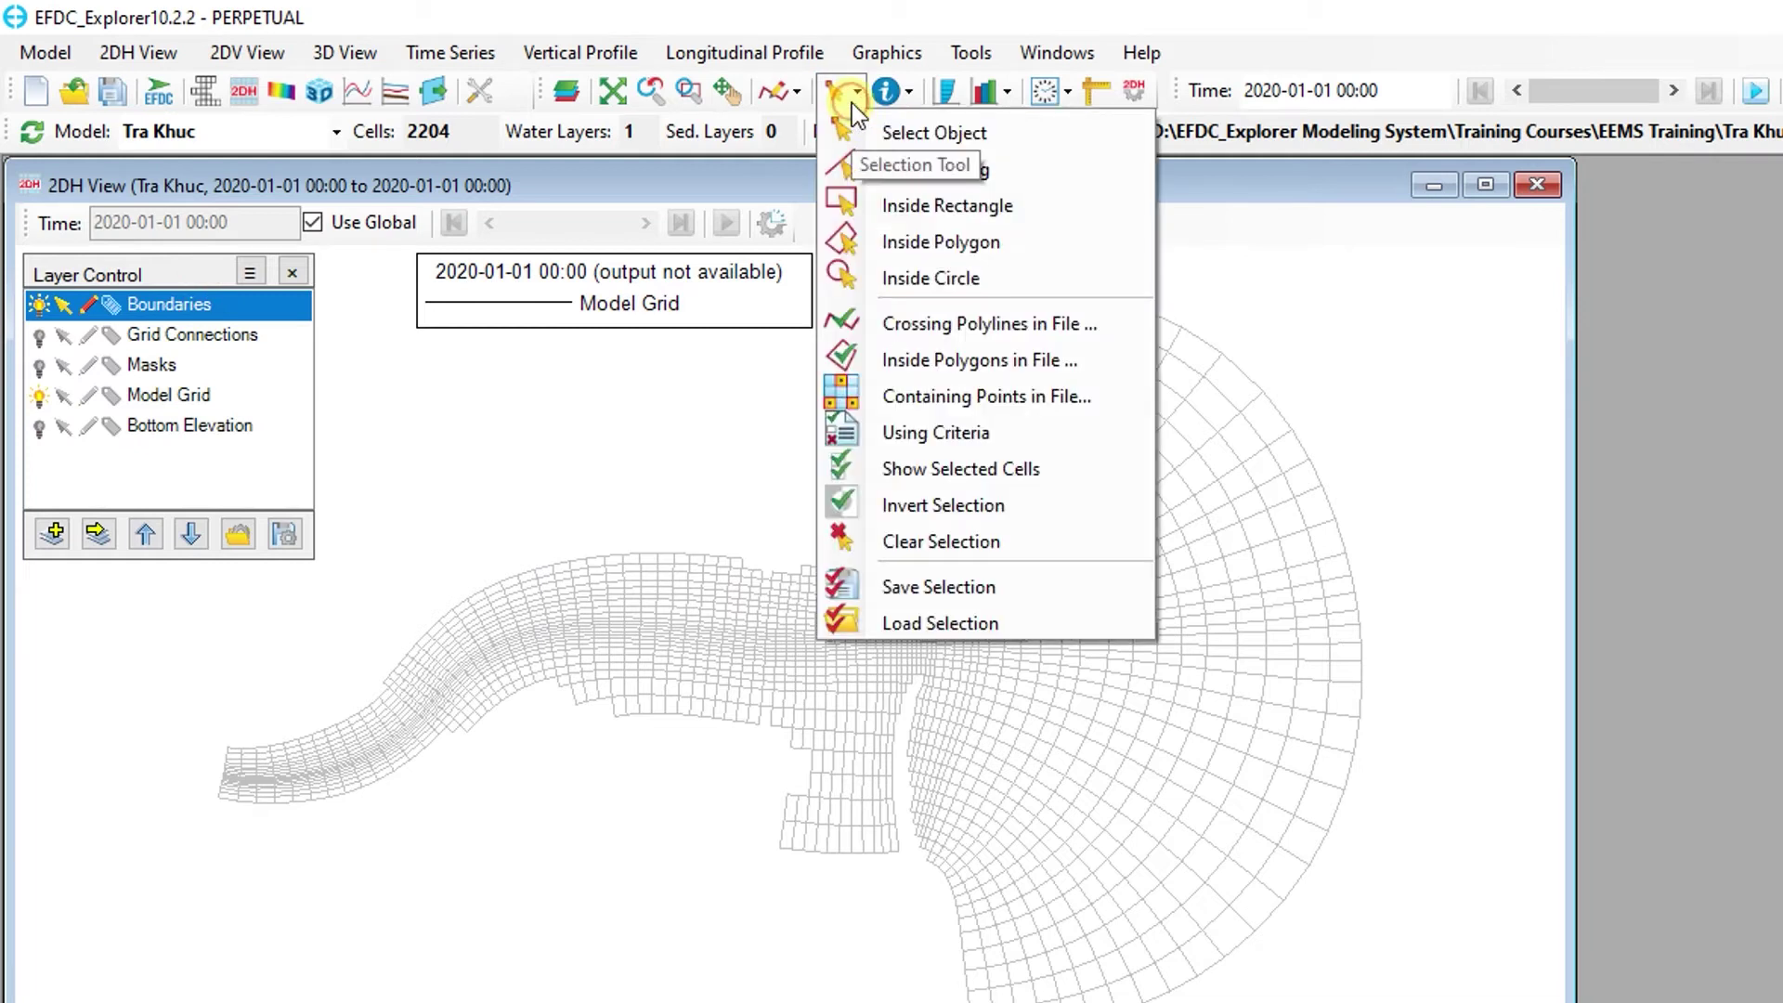
{"action": "left_click", "coordinate": [1035, 175]}
{"action": "scroll", "coordinate": [148, 799], "scroll_direction": "up", "scroll_amount": 5}
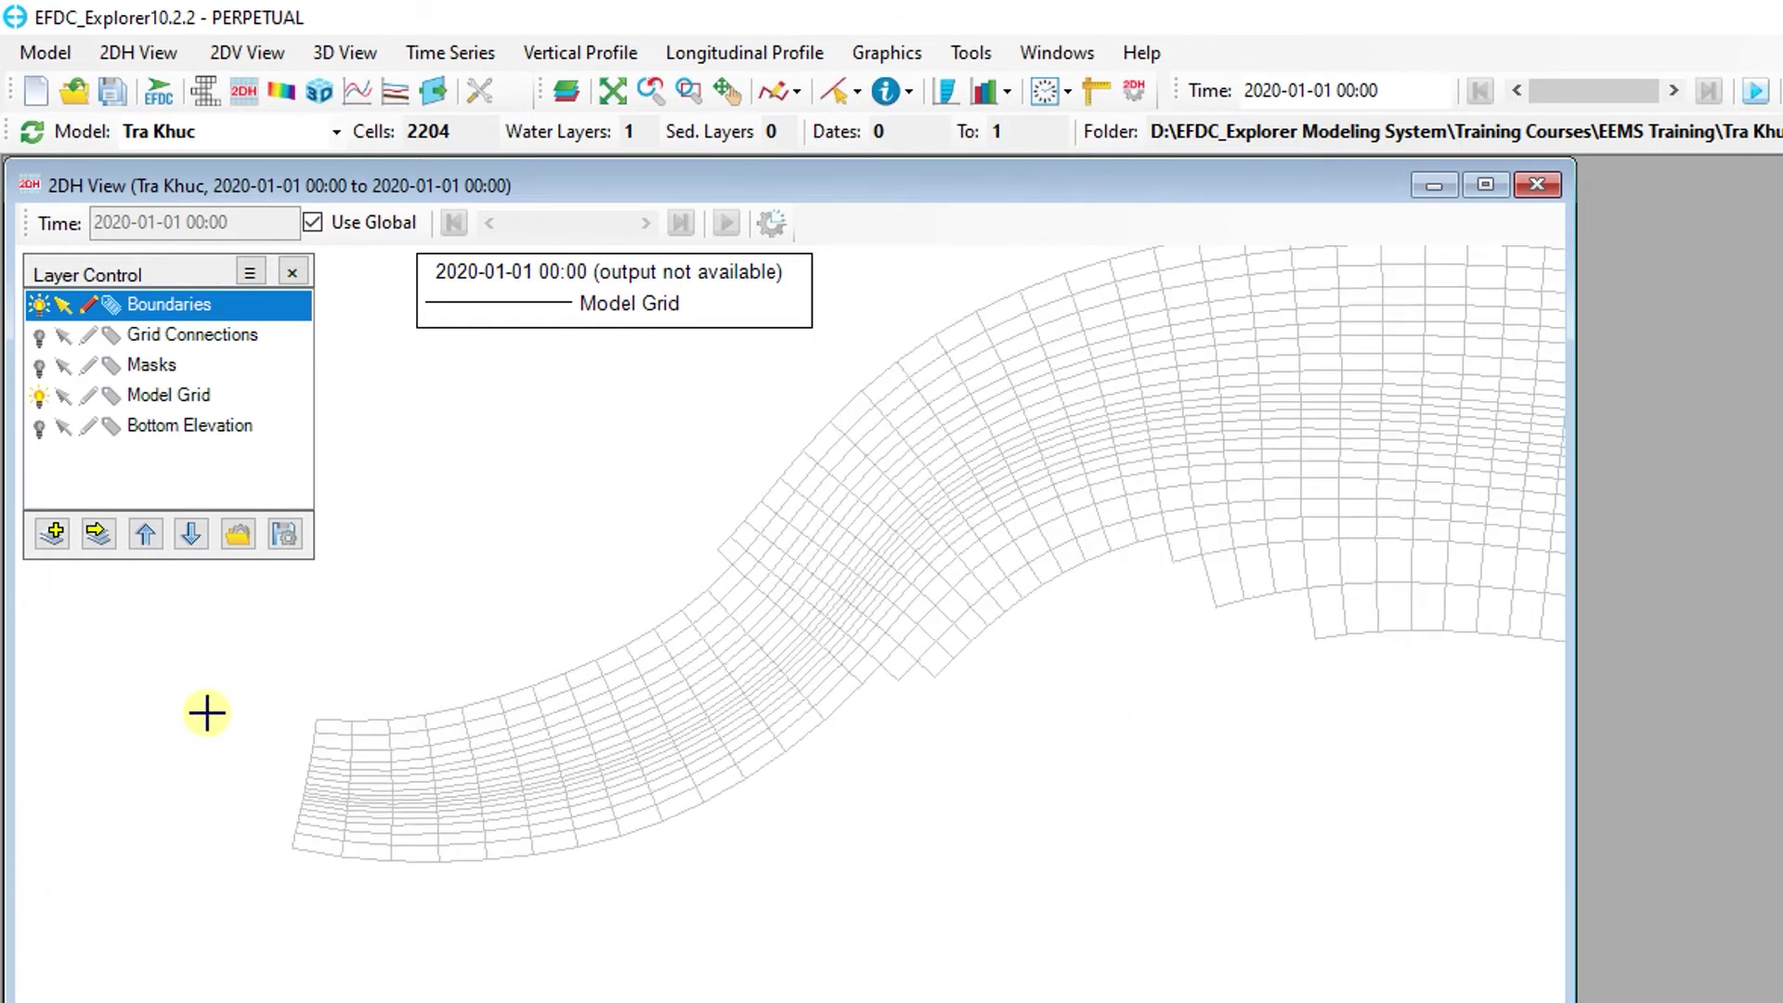
{"action": "scroll", "coordinate": [206, 713], "scroll_direction": "up", "scroll_amount": 2}
{"action": "left_click_drag", "start_coordinate": [400, 681], "coordinate": [355, 934]}
{"action": "right_click", "coordinate": [366, 904]}
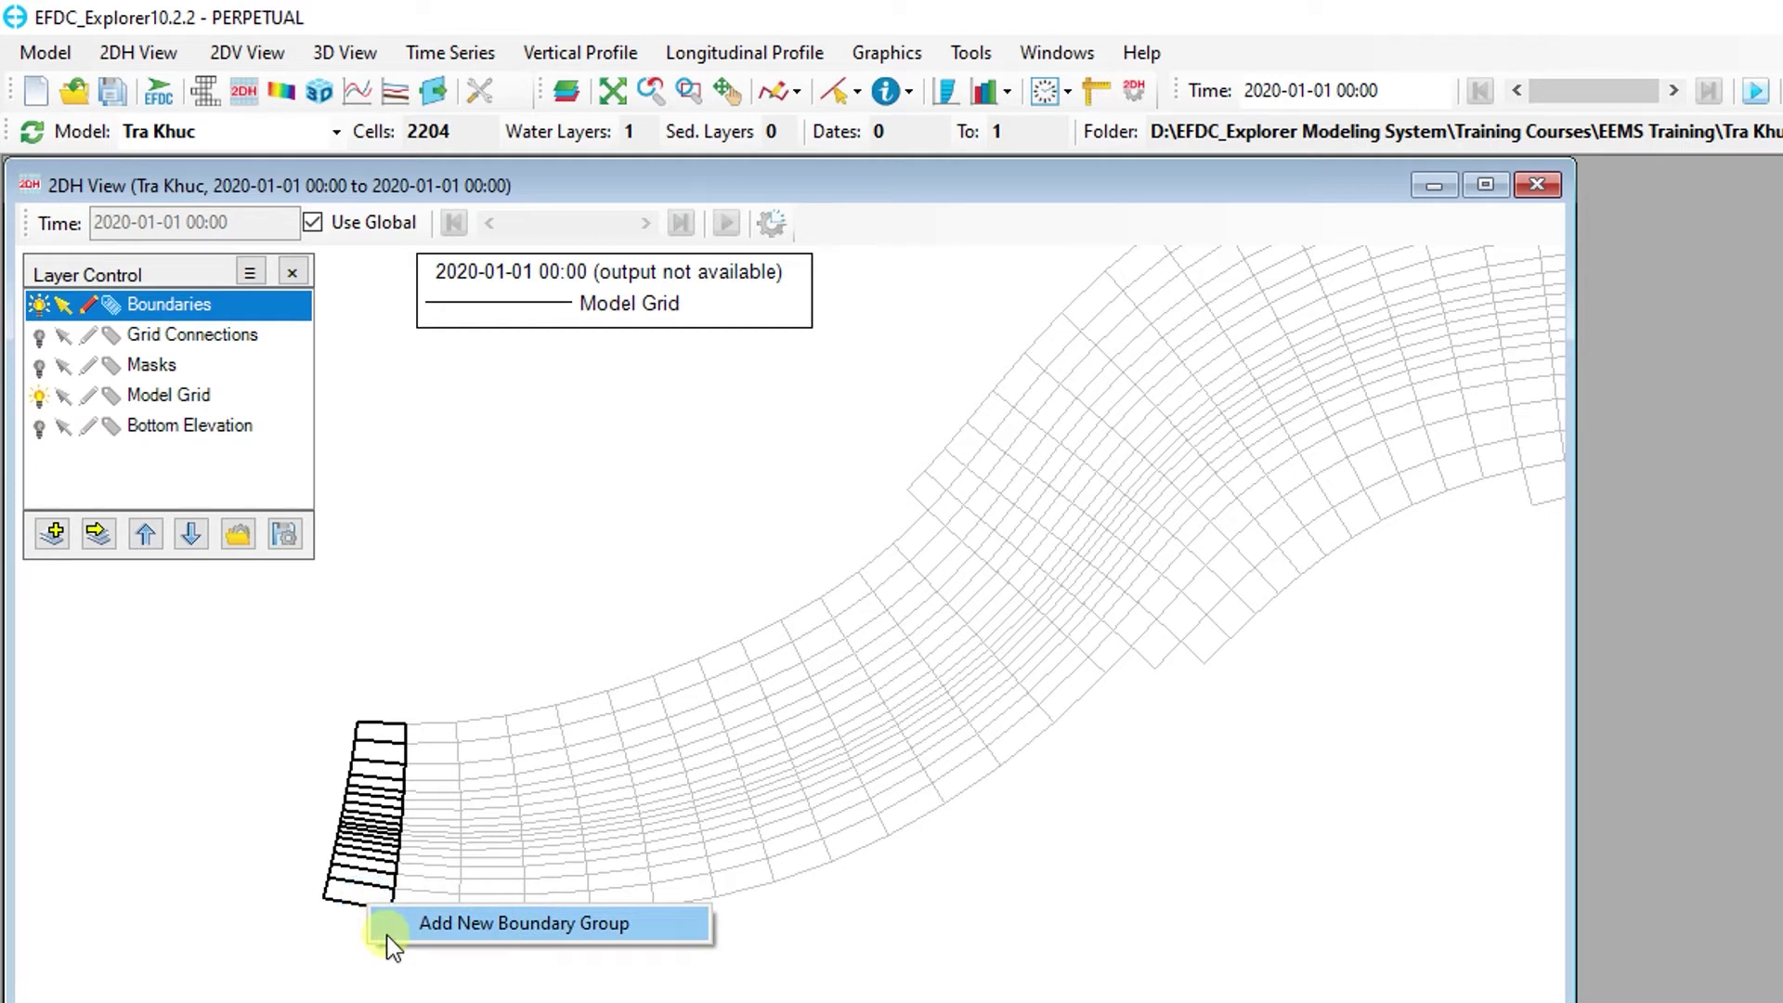
{"action": "left_click", "coordinate": [391, 923]}
{"action": "left_click", "coordinate": [1423, 740]}
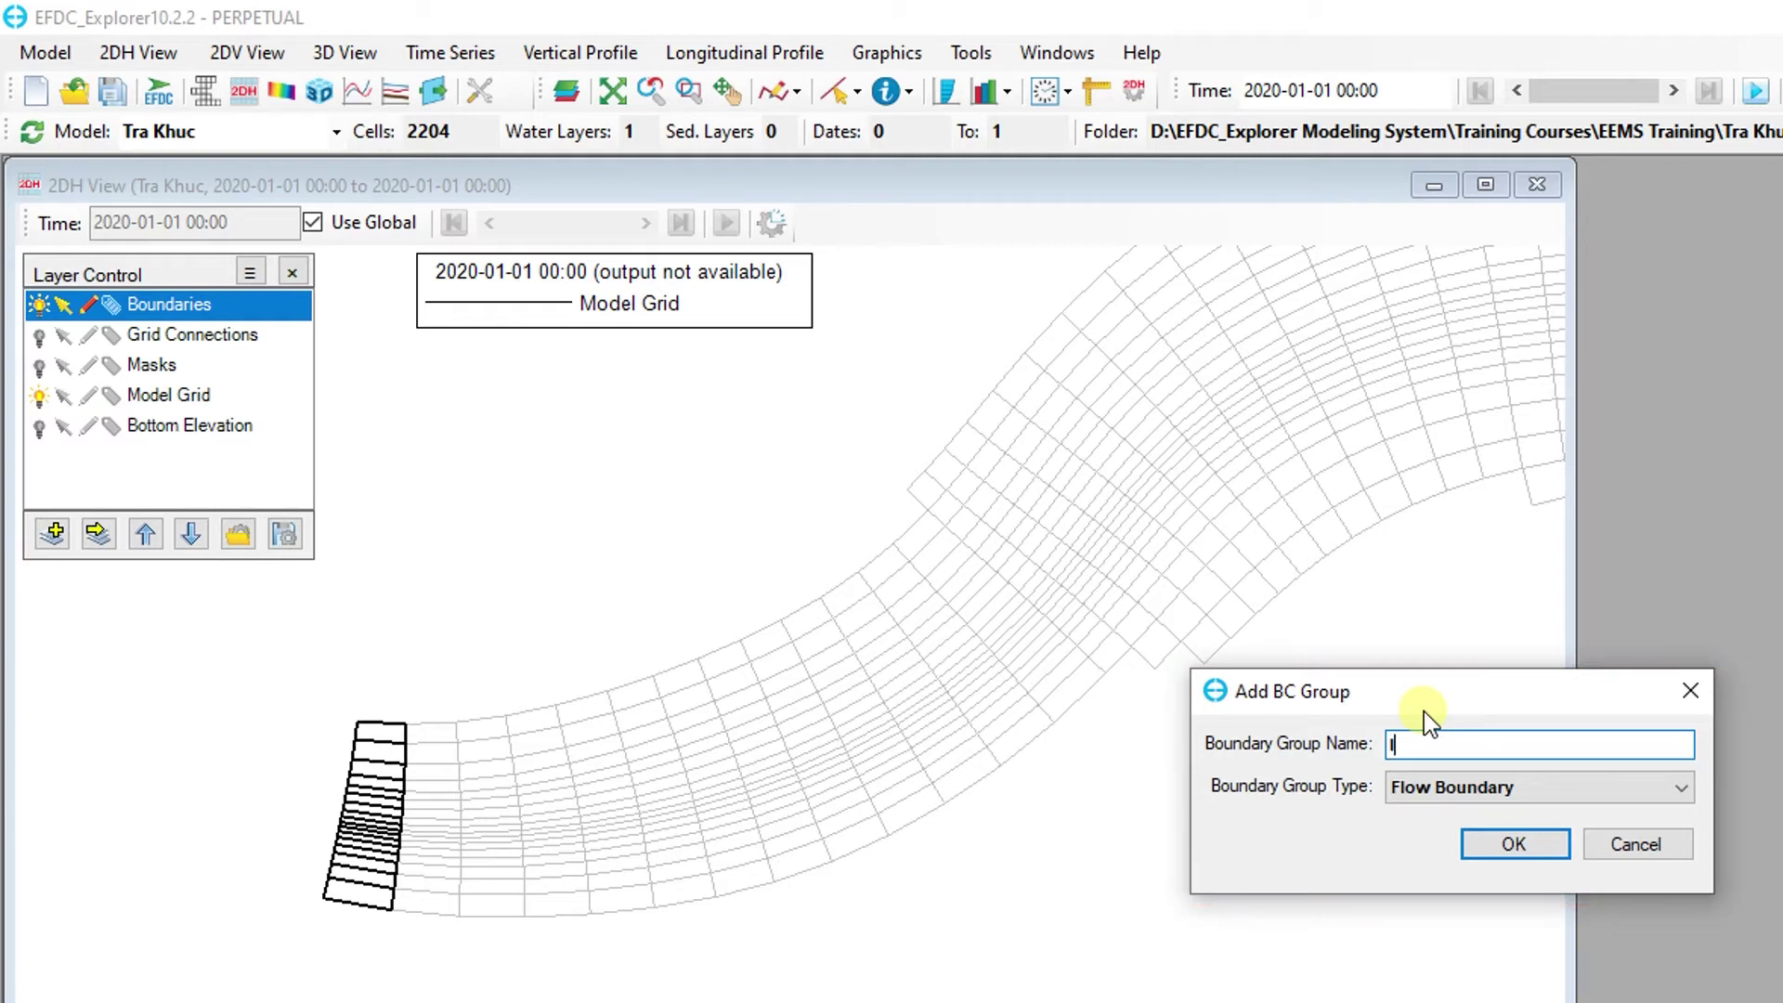
{"action": "type", "text": "Inflow"}
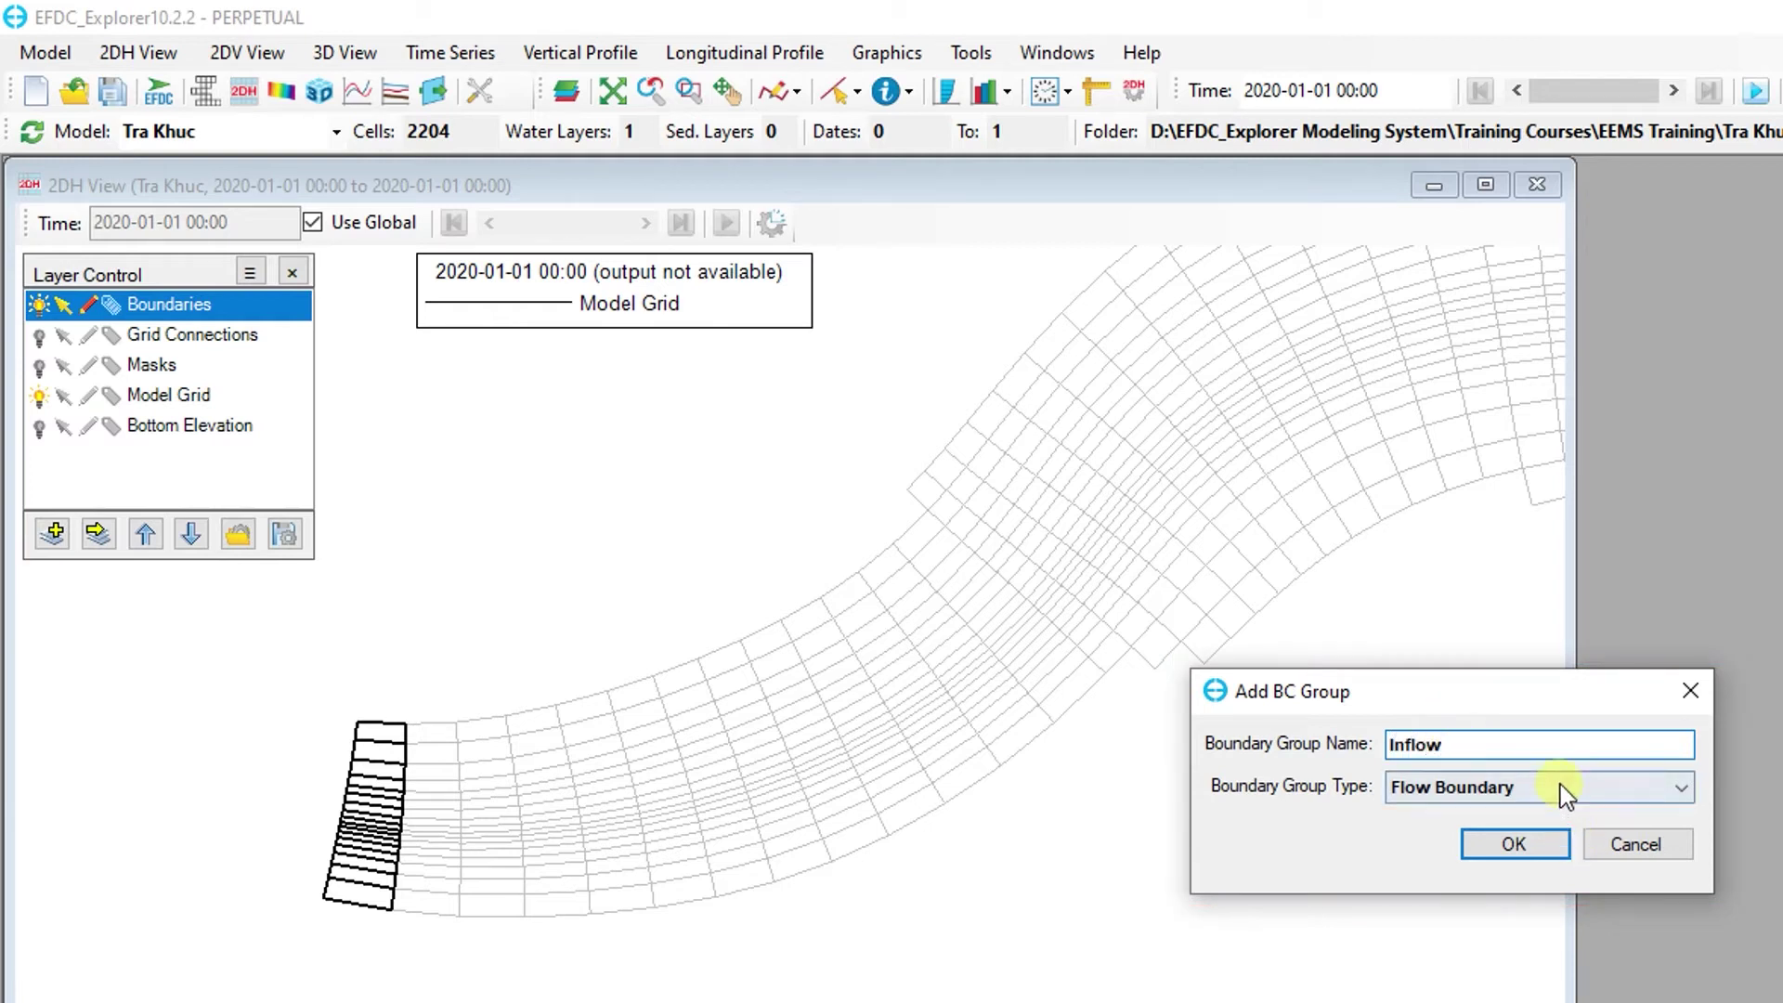
{"action": "left_click", "coordinate": [1560, 783]}
{"action": "left_click", "coordinate": [1562, 817]}
{"action": "left_click", "coordinate": [1562, 817]}
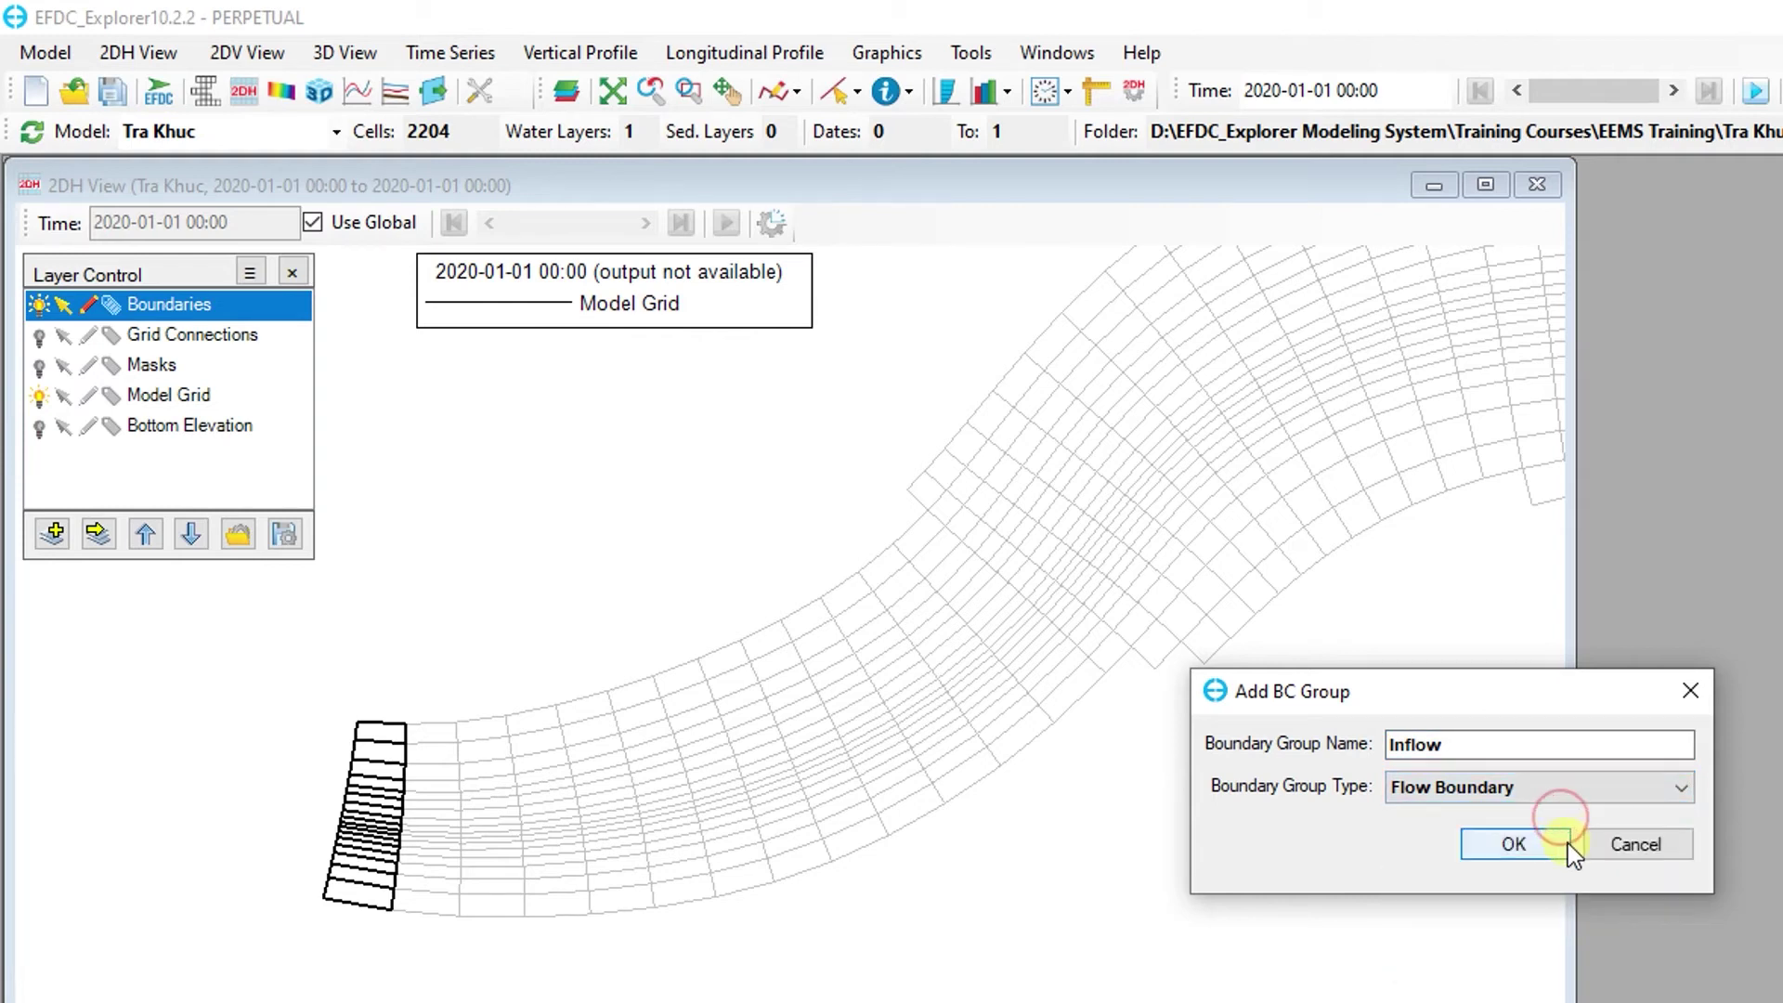
{"action": "left_click", "coordinate": [1566, 843]}
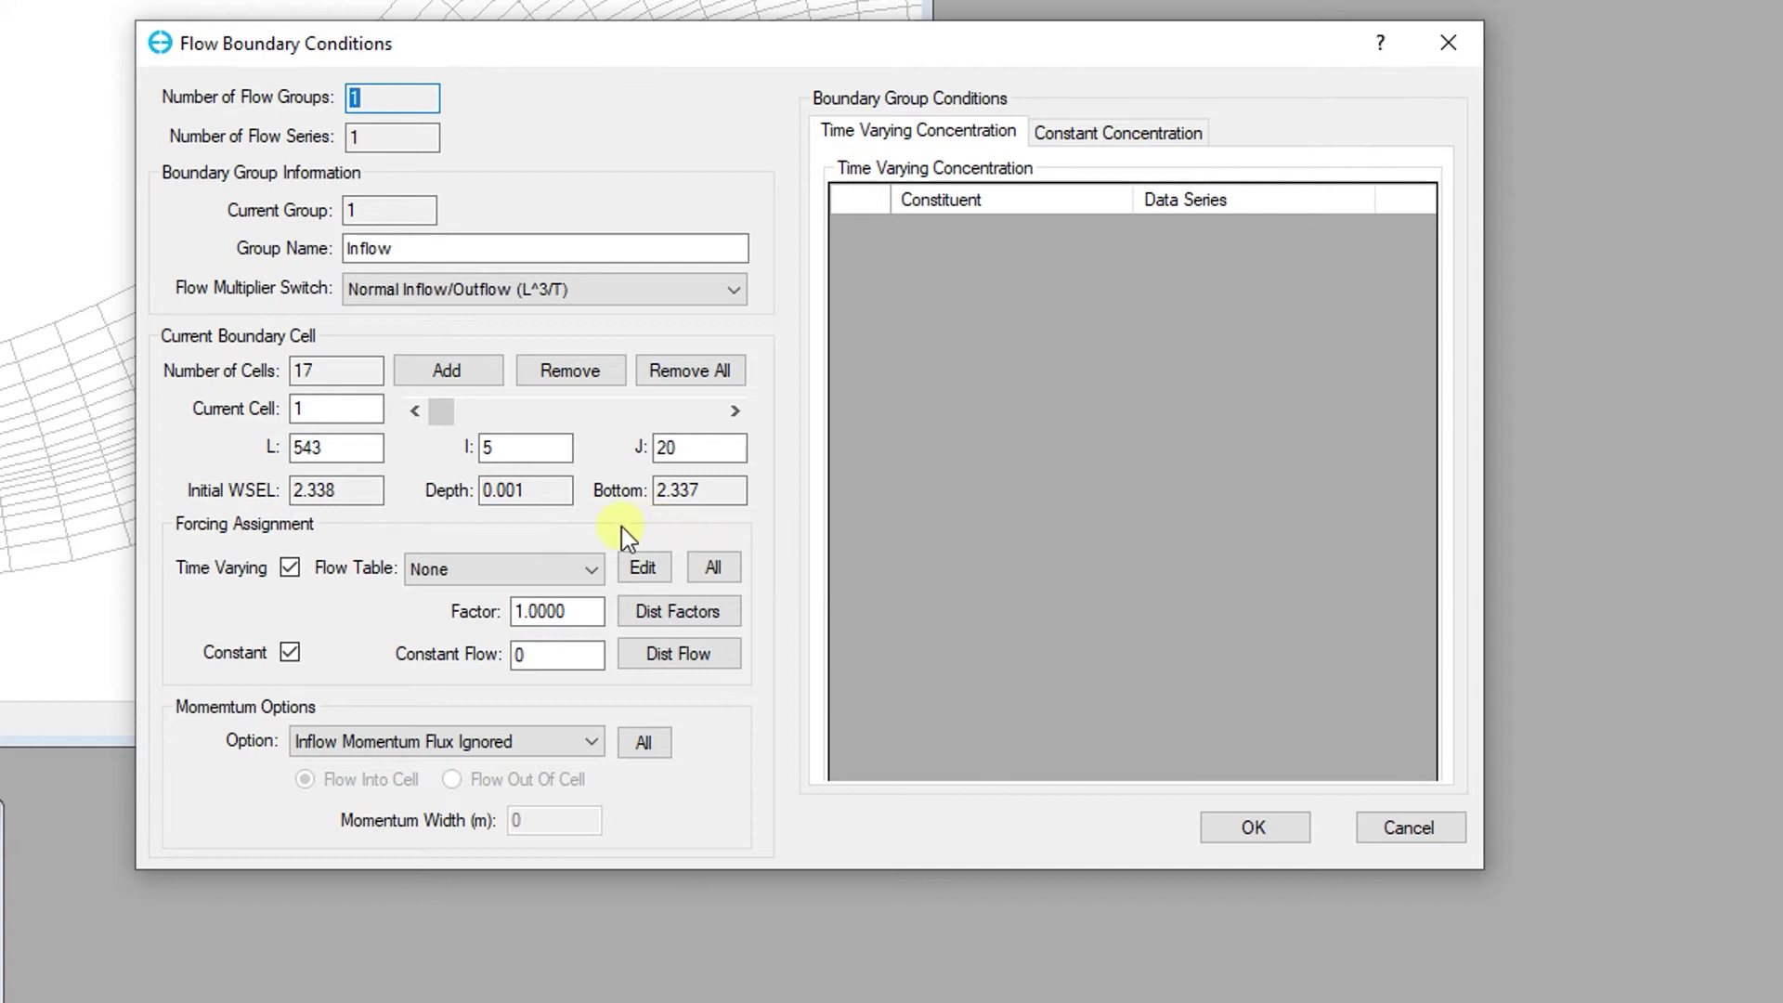
Assign the Inflow flow table to all cells of the Inflow boundary group
{"action": "left_click", "coordinate": [587, 566]}
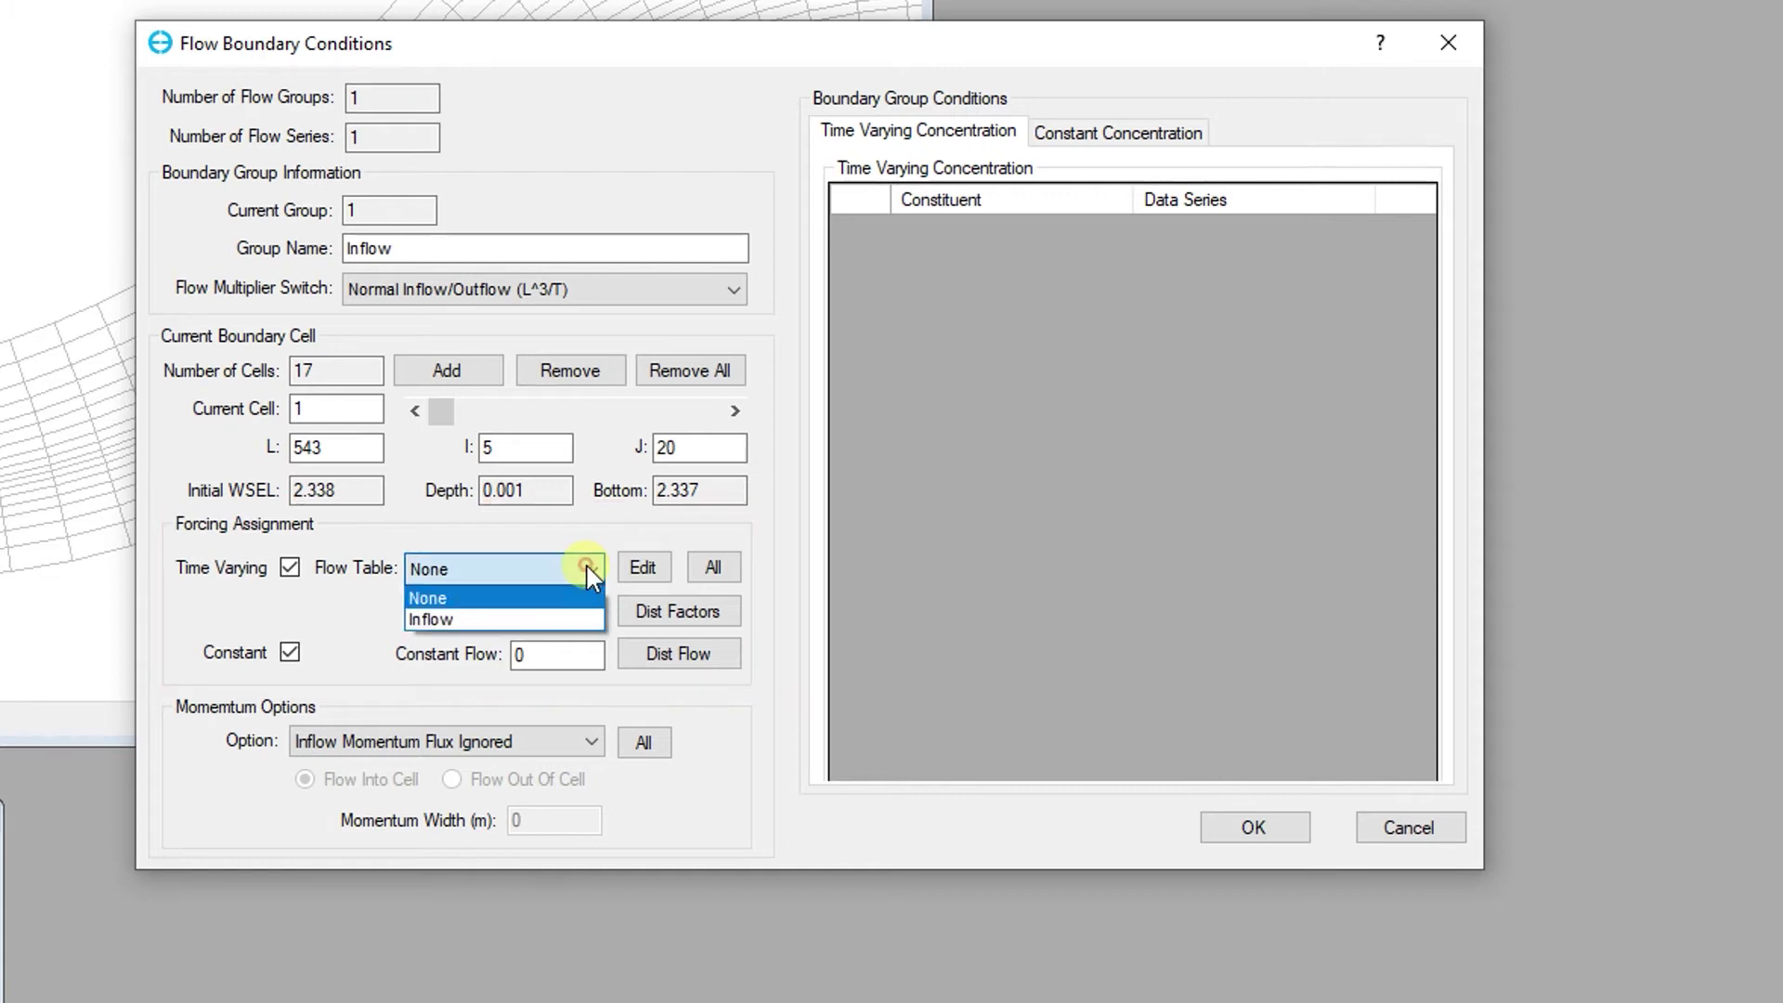
{"action": "left_click", "coordinate": [565, 613]}
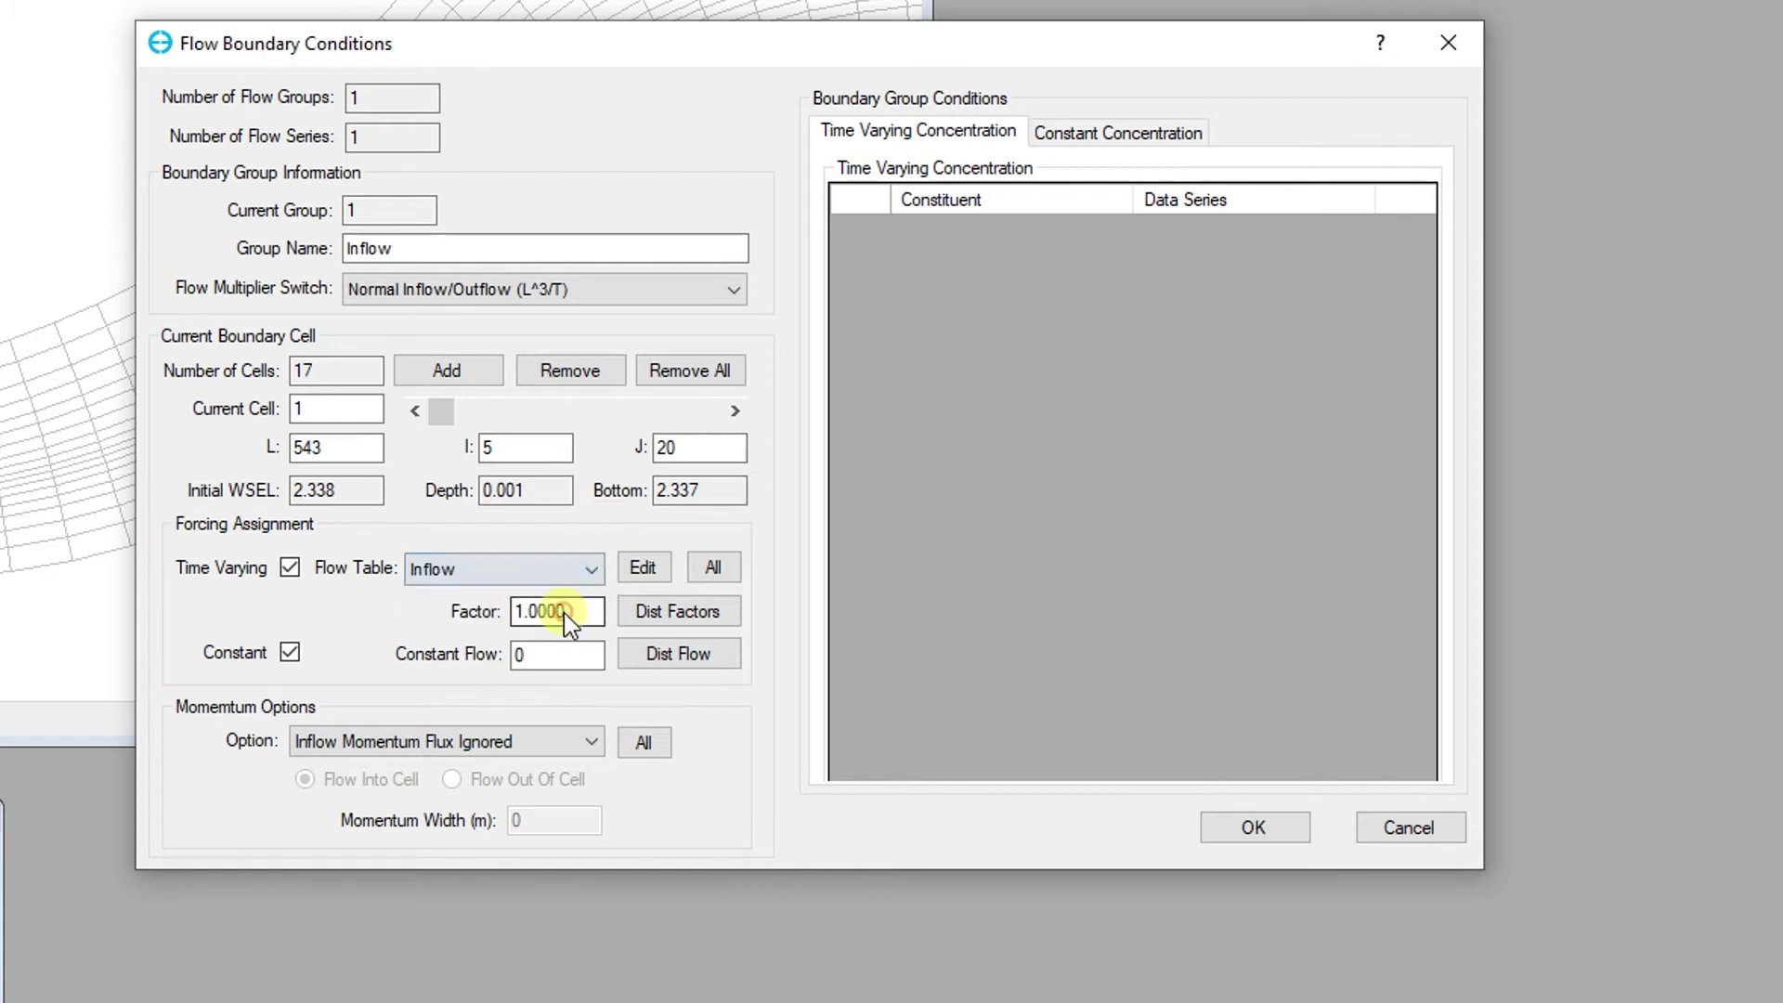
{"action": "left_click", "coordinate": [730, 573]}
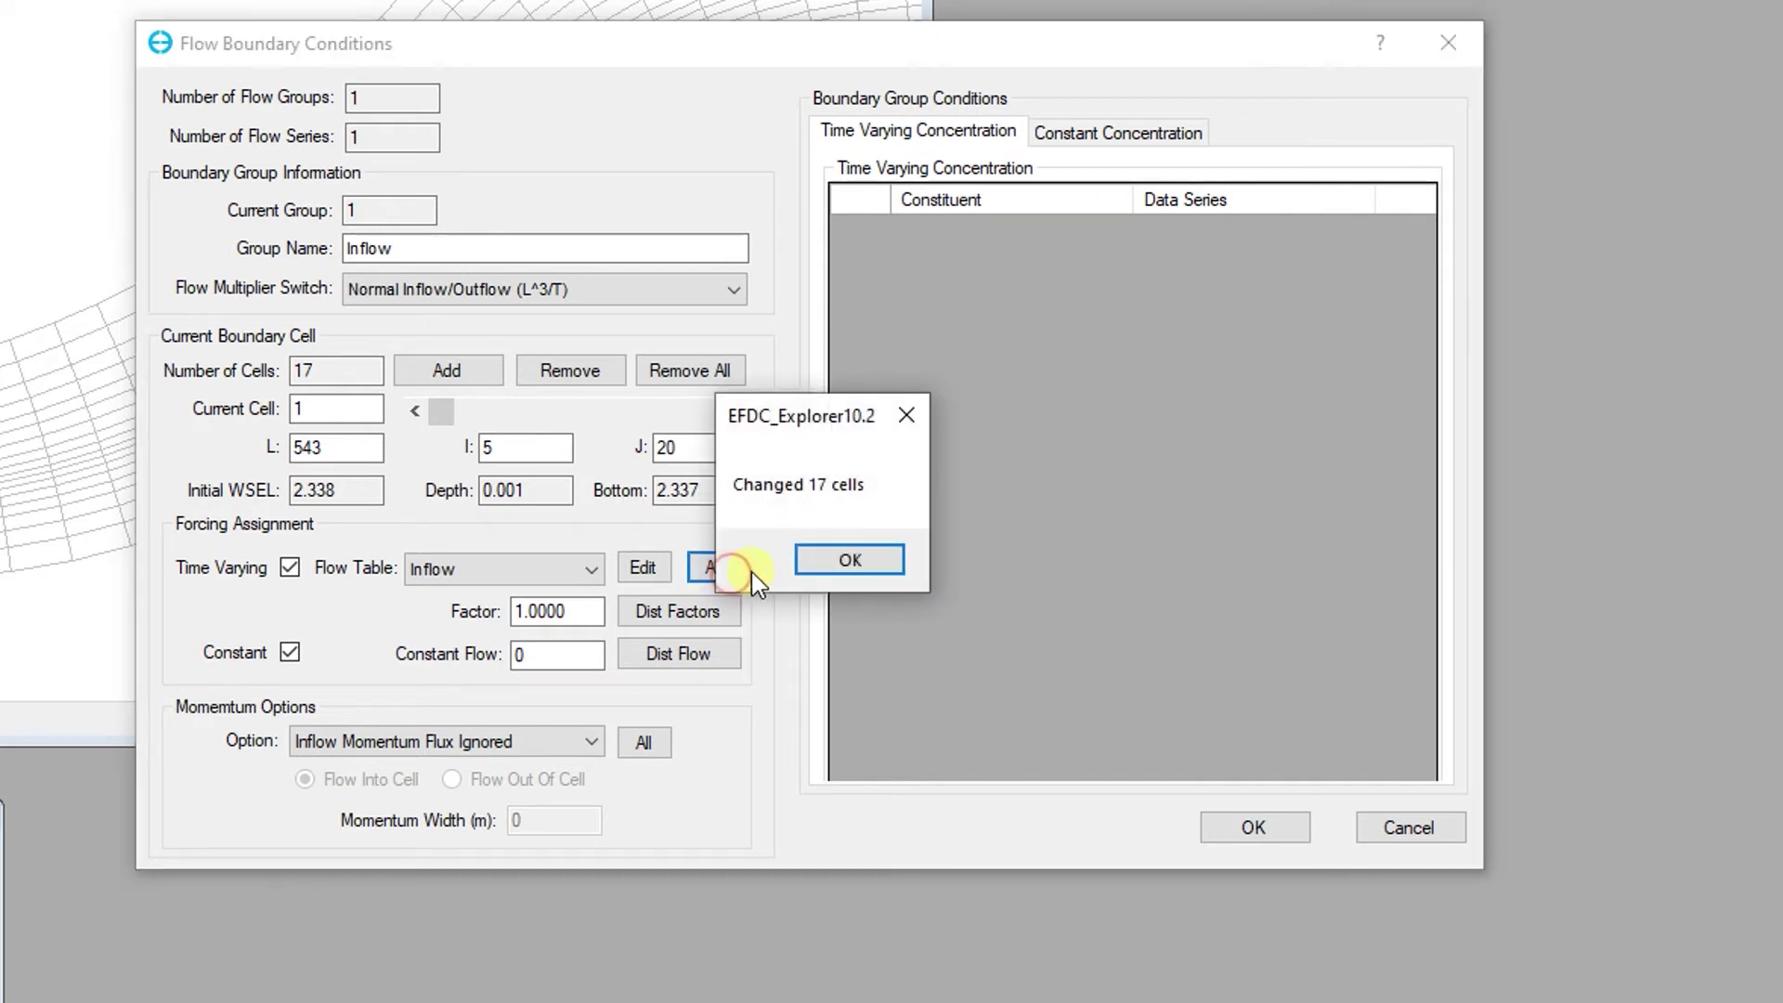
Accept the flow boundary conditions for the Inflow group and return to the 2DH view
{"action": "left_click", "coordinate": [811, 565]}
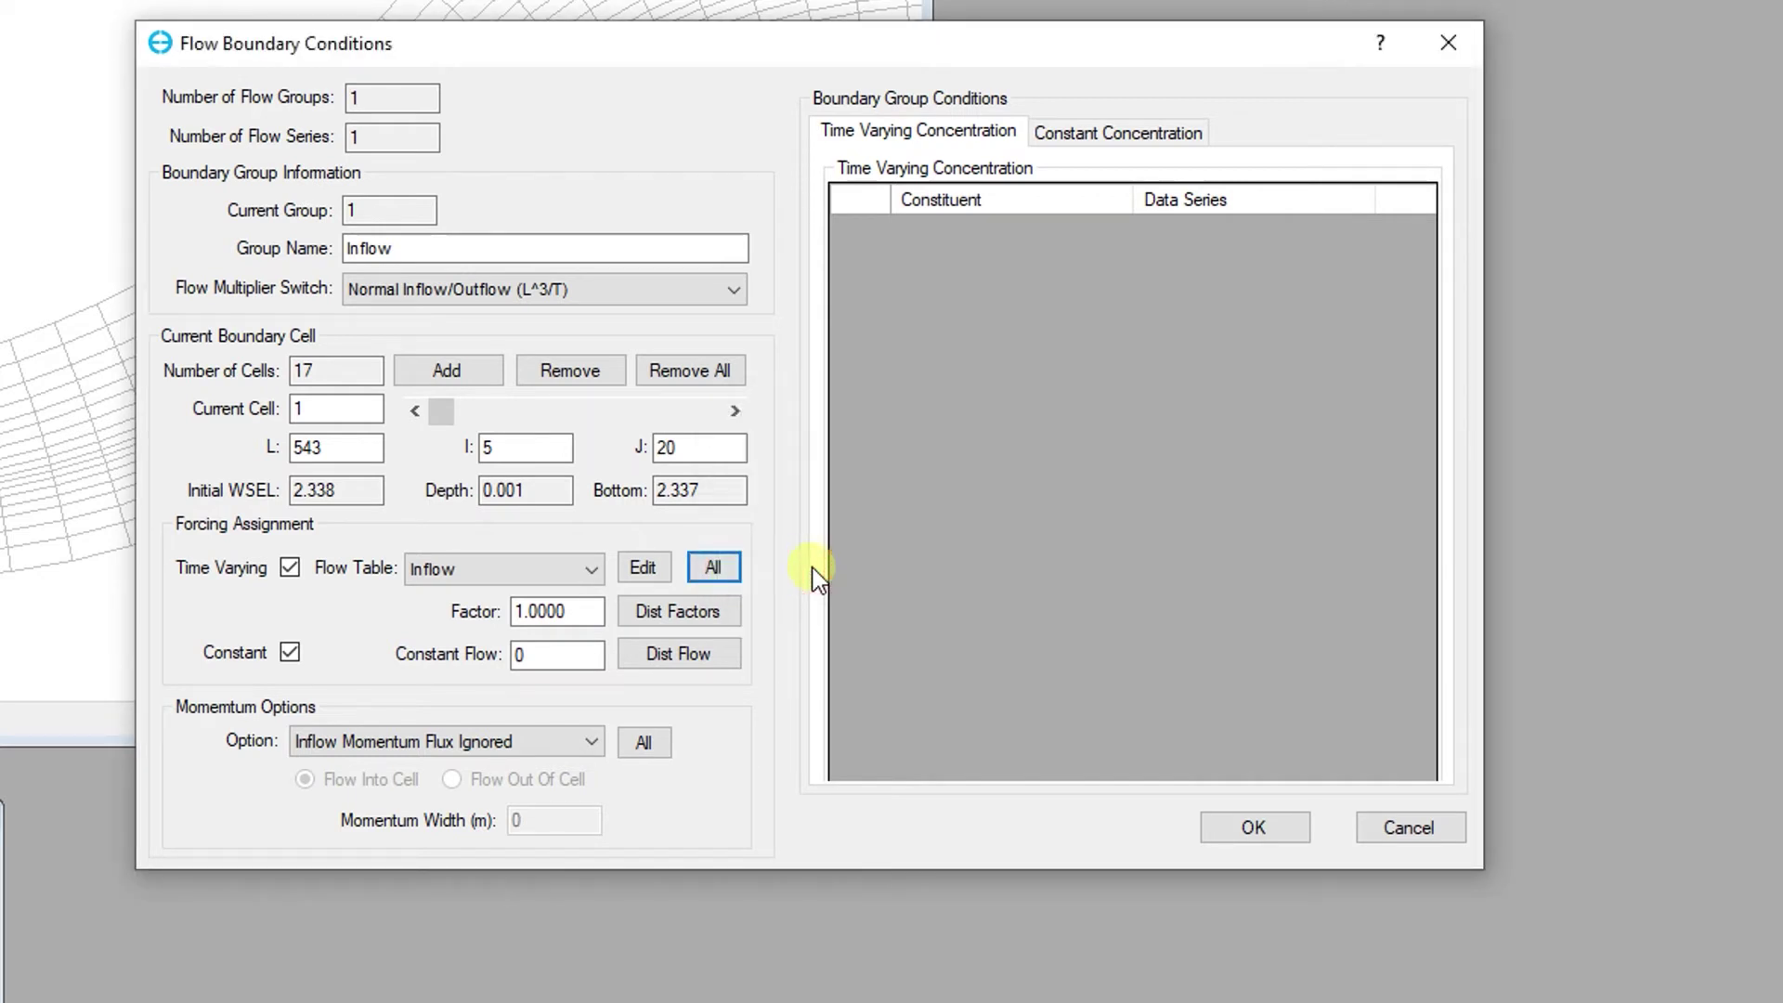
{"action": "left_click", "coordinate": [1206, 827]}
{"action": "left_click", "coordinate": [975, 599]}
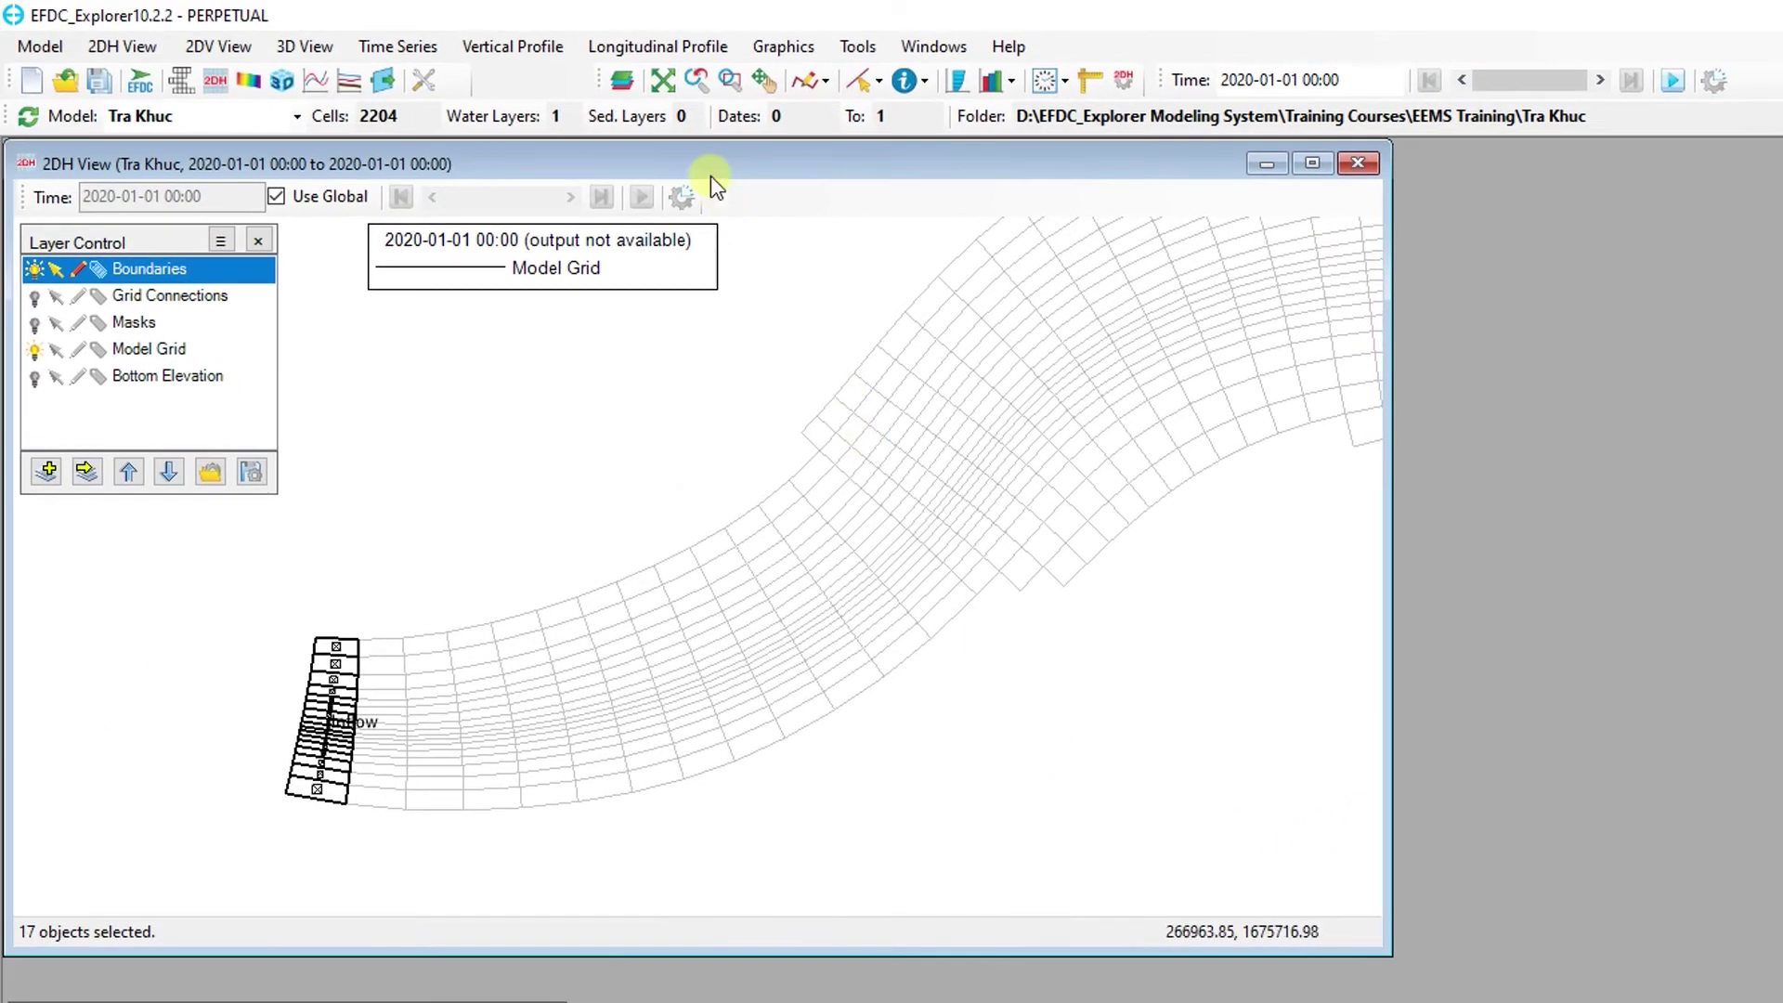
Select the outermost arc of ocean cells along the fan-shaped grid's seaward edge with a polygon
{"action": "left_click", "coordinate": [662, 81]}
{"action": "left_click", "coordinate": [808, 531]}
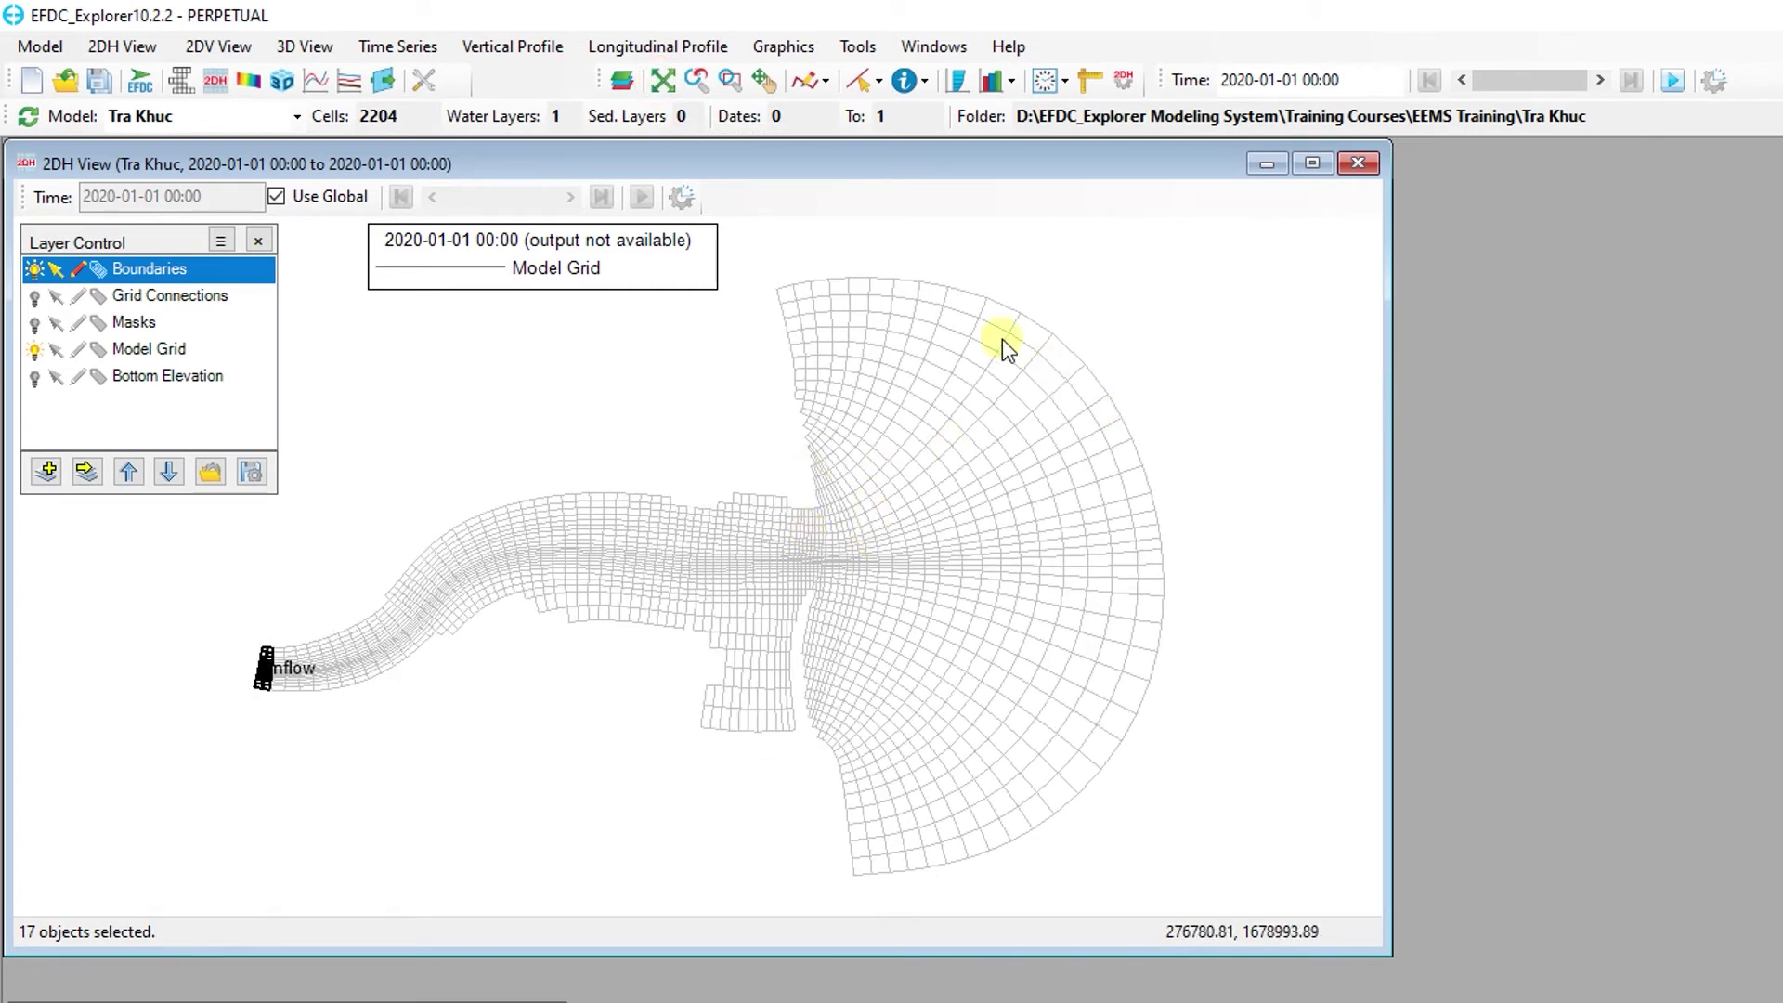
{"action": "left_click", "coordinate": [863, 82]}
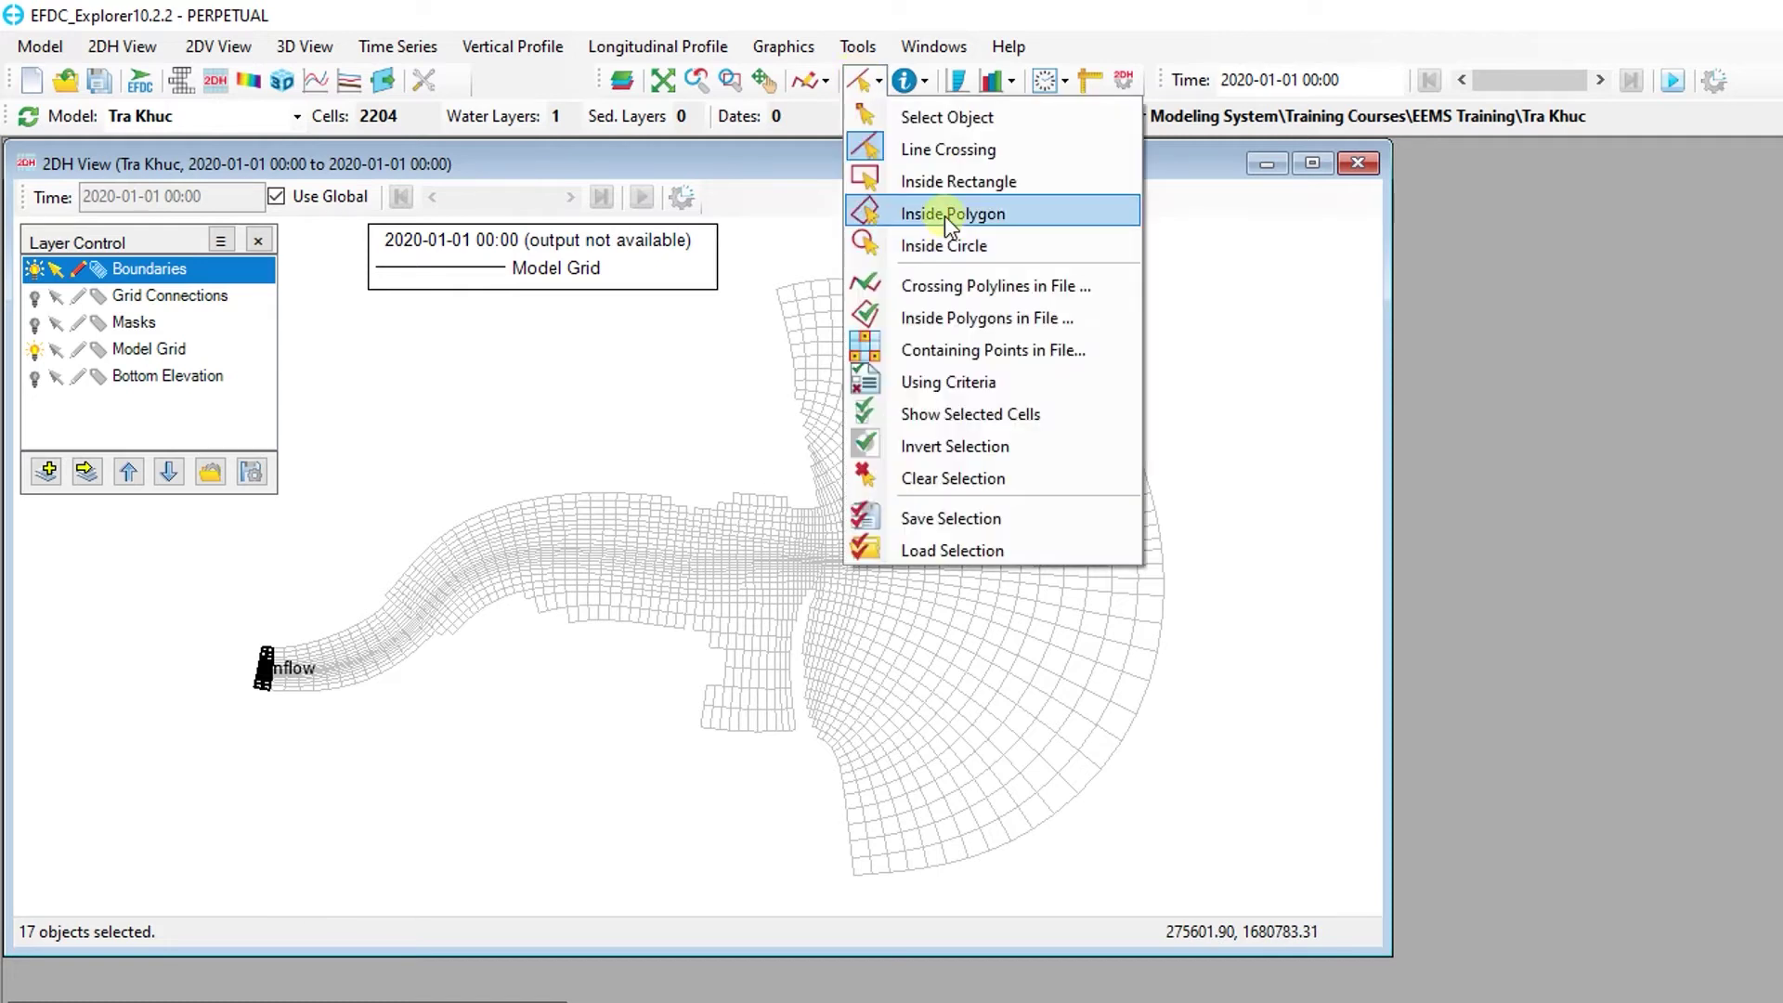
{"action": "left_click", "coordinate": [944, 215]}
{"action": "left_click", "coordinate": [771, 256]}
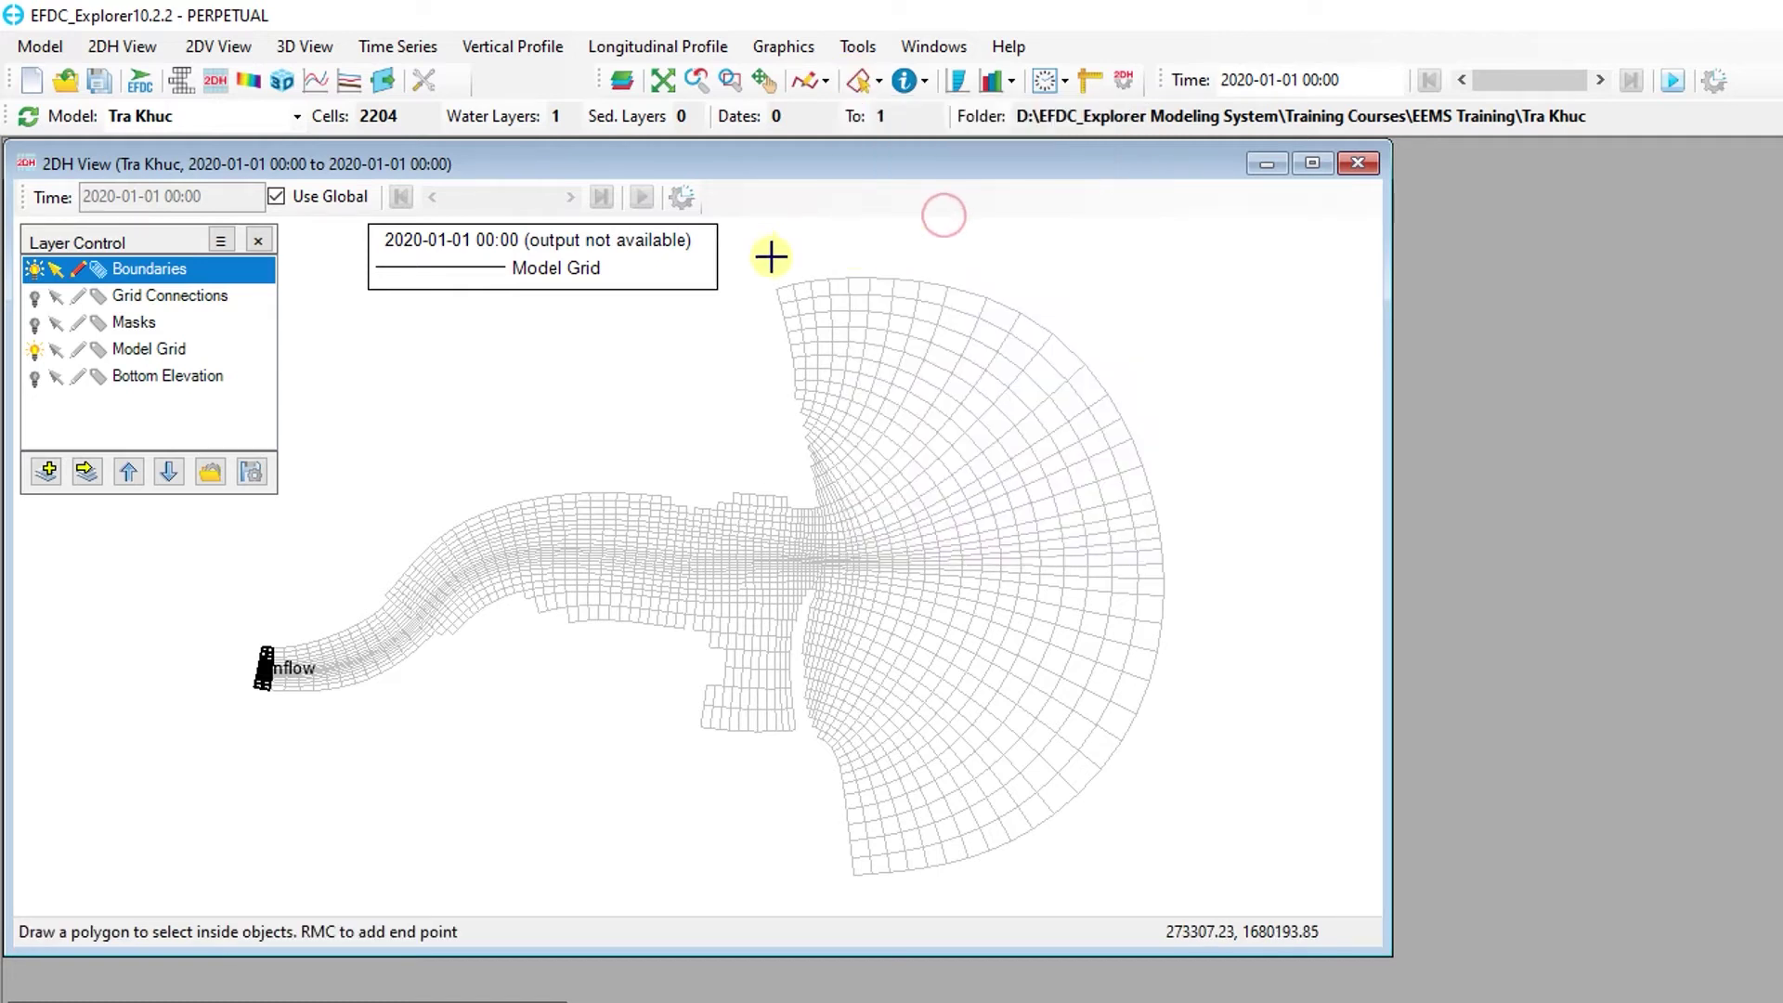
{"action": "left_click", "coordinate": [1063, 258]}
{"action": "left_click", "coordinate": [1218, 467]}
{"action": "left_click", "coordinate": [1182, 762]}
{"action": "left_click", "coordinate": [1047, 872]}
{"action": "left_click", "coordinate": [833, 889]}
{"action": "left_click", "coordinate": [828, 862]}
{"action": "left_click", "coordinate": [893, 850]}
{"action": "left_click", "coordinate": [1000, 816]}
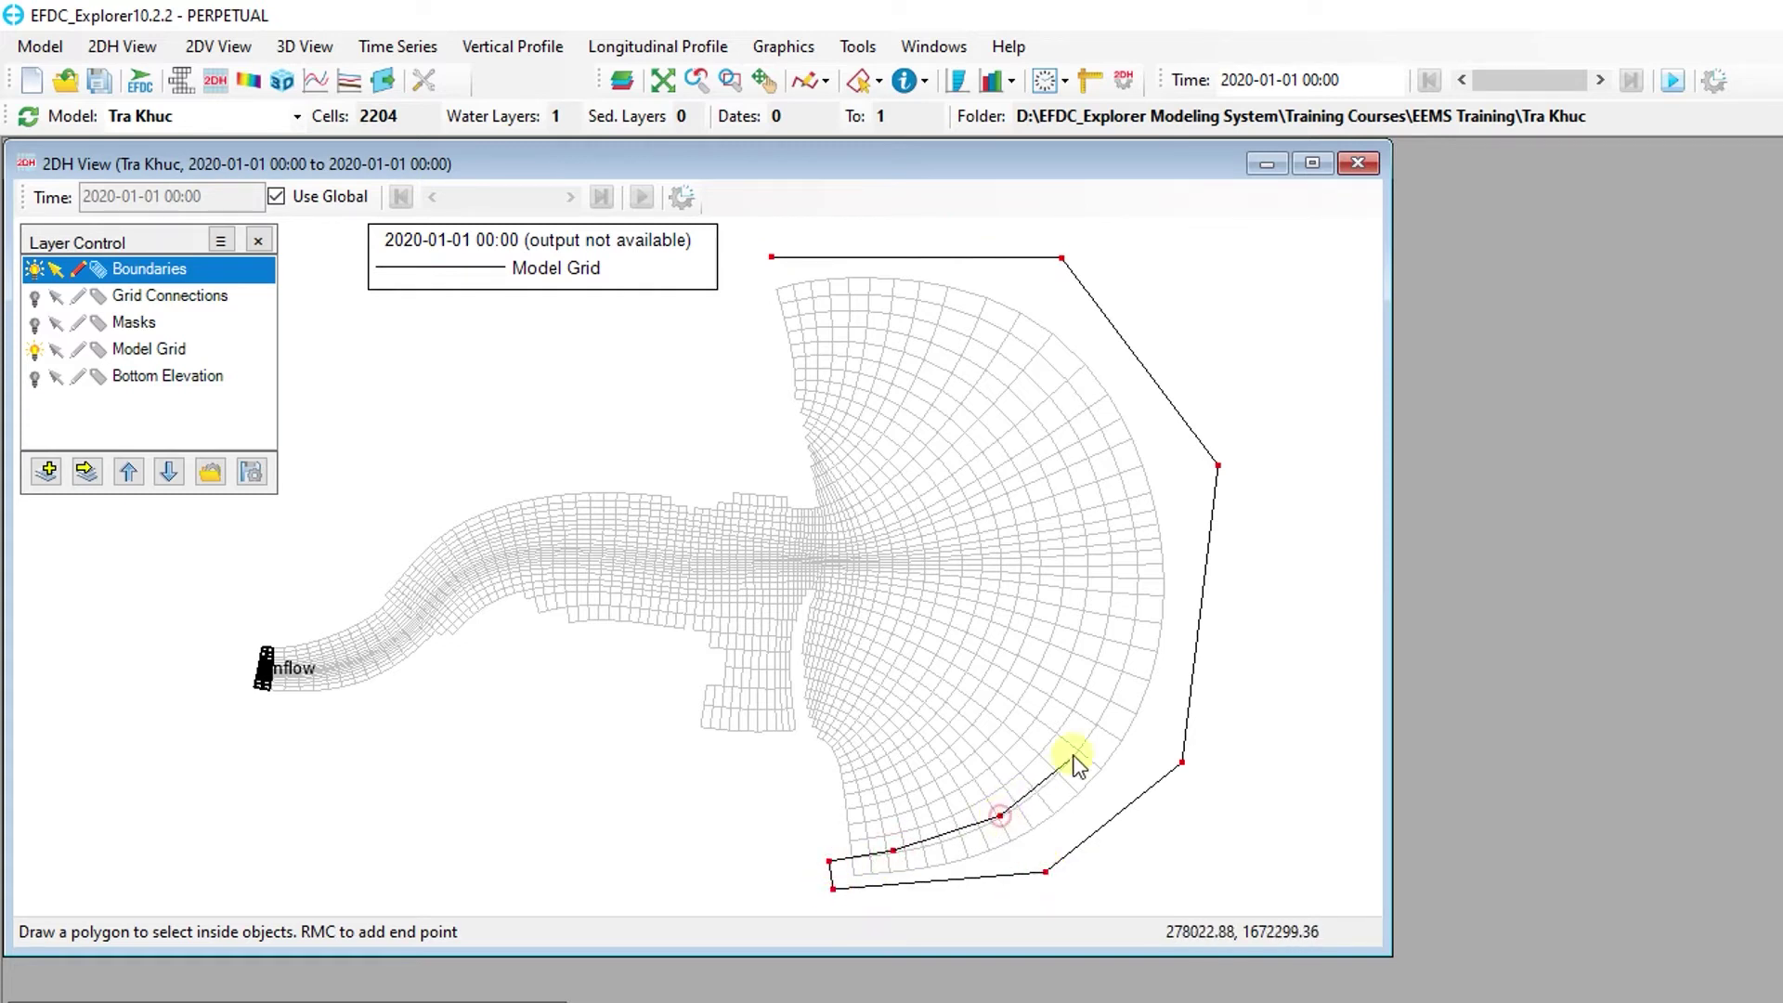
{"action": "left_click", "coordinate": [1087, 738]}
{"action": "left_click", "coordinate": [1138, 588]}
{"action": "left_click", "coordinate": [1115, 461]}
{"action": "left_click", "coordinate": [1075, 388]}
{"action": "left_click", "coordinate": [1019, 337]}
{"action": "left_click", "coordinate": [915, 303]}
{"action": "left_click", "coordinate": [856, 299]}
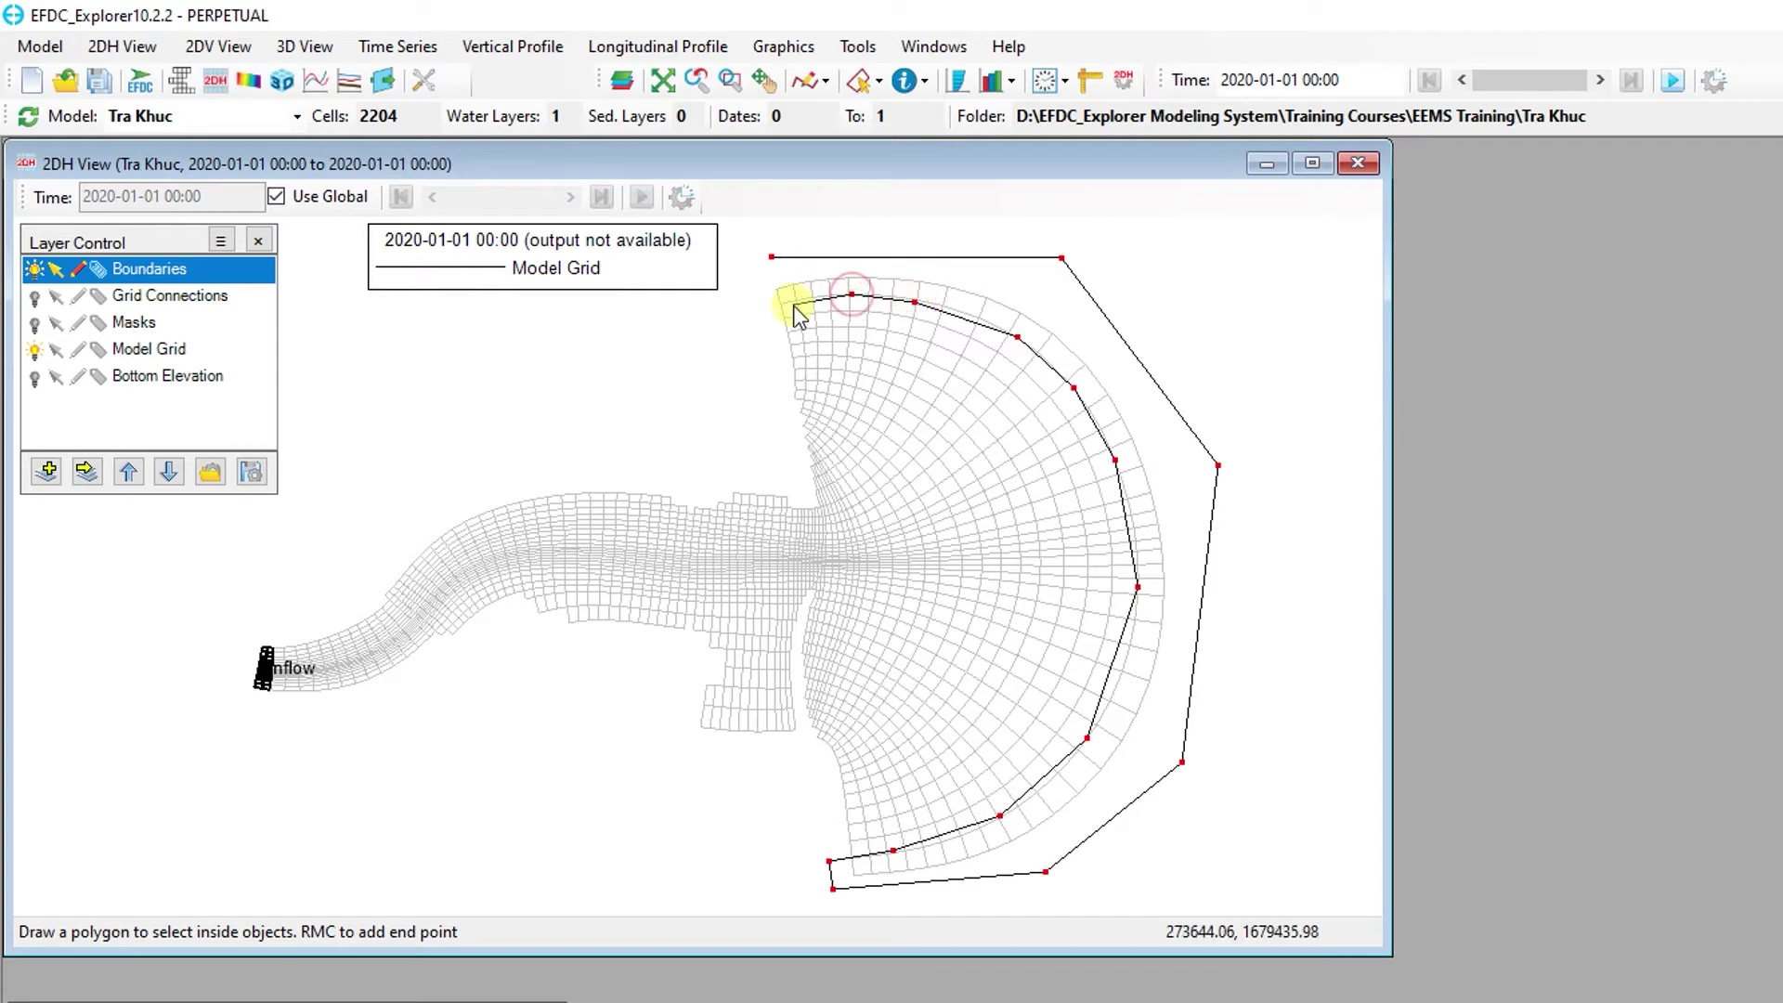
{"action": "right_click", "coordinate": [774, 256]}
Add a boundary group named Ocean of type East Open Boundary to the selected offshore cells
{"action": "left_click", "coordinate": [788, 297]}
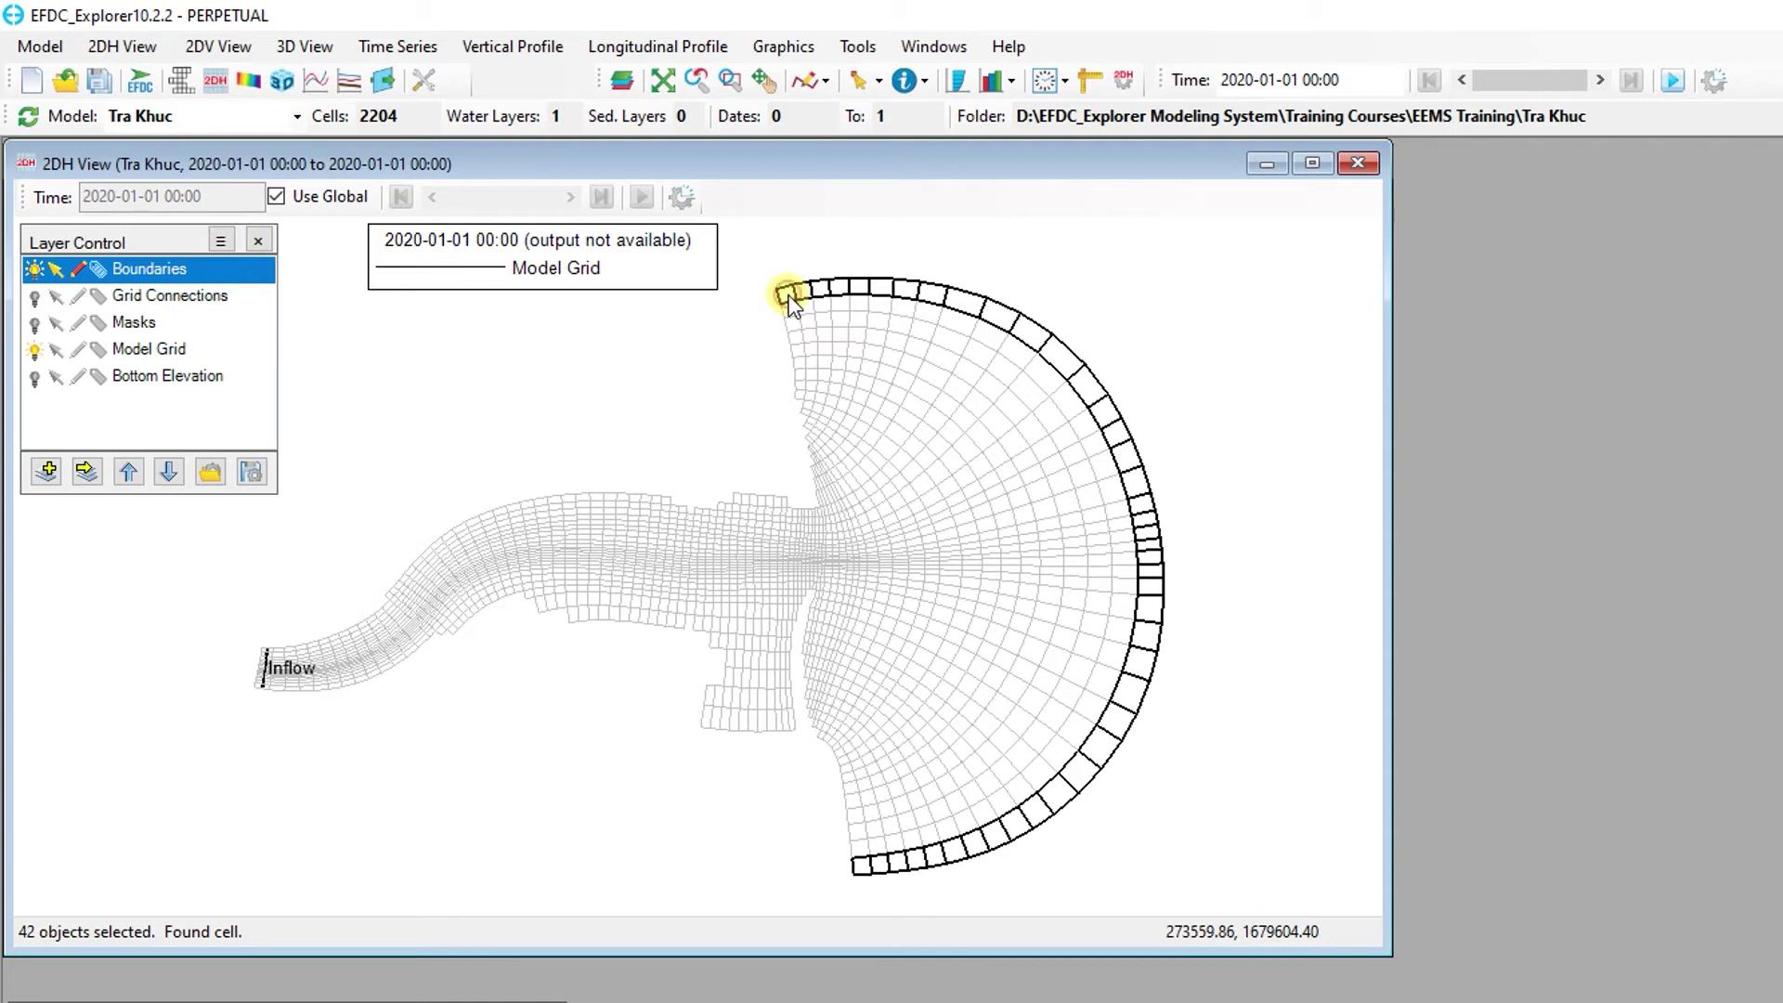
{"action": "right_click", "coordinate": [789, 299]}
{"action": "left_click", "coordinate": [808, 312]}
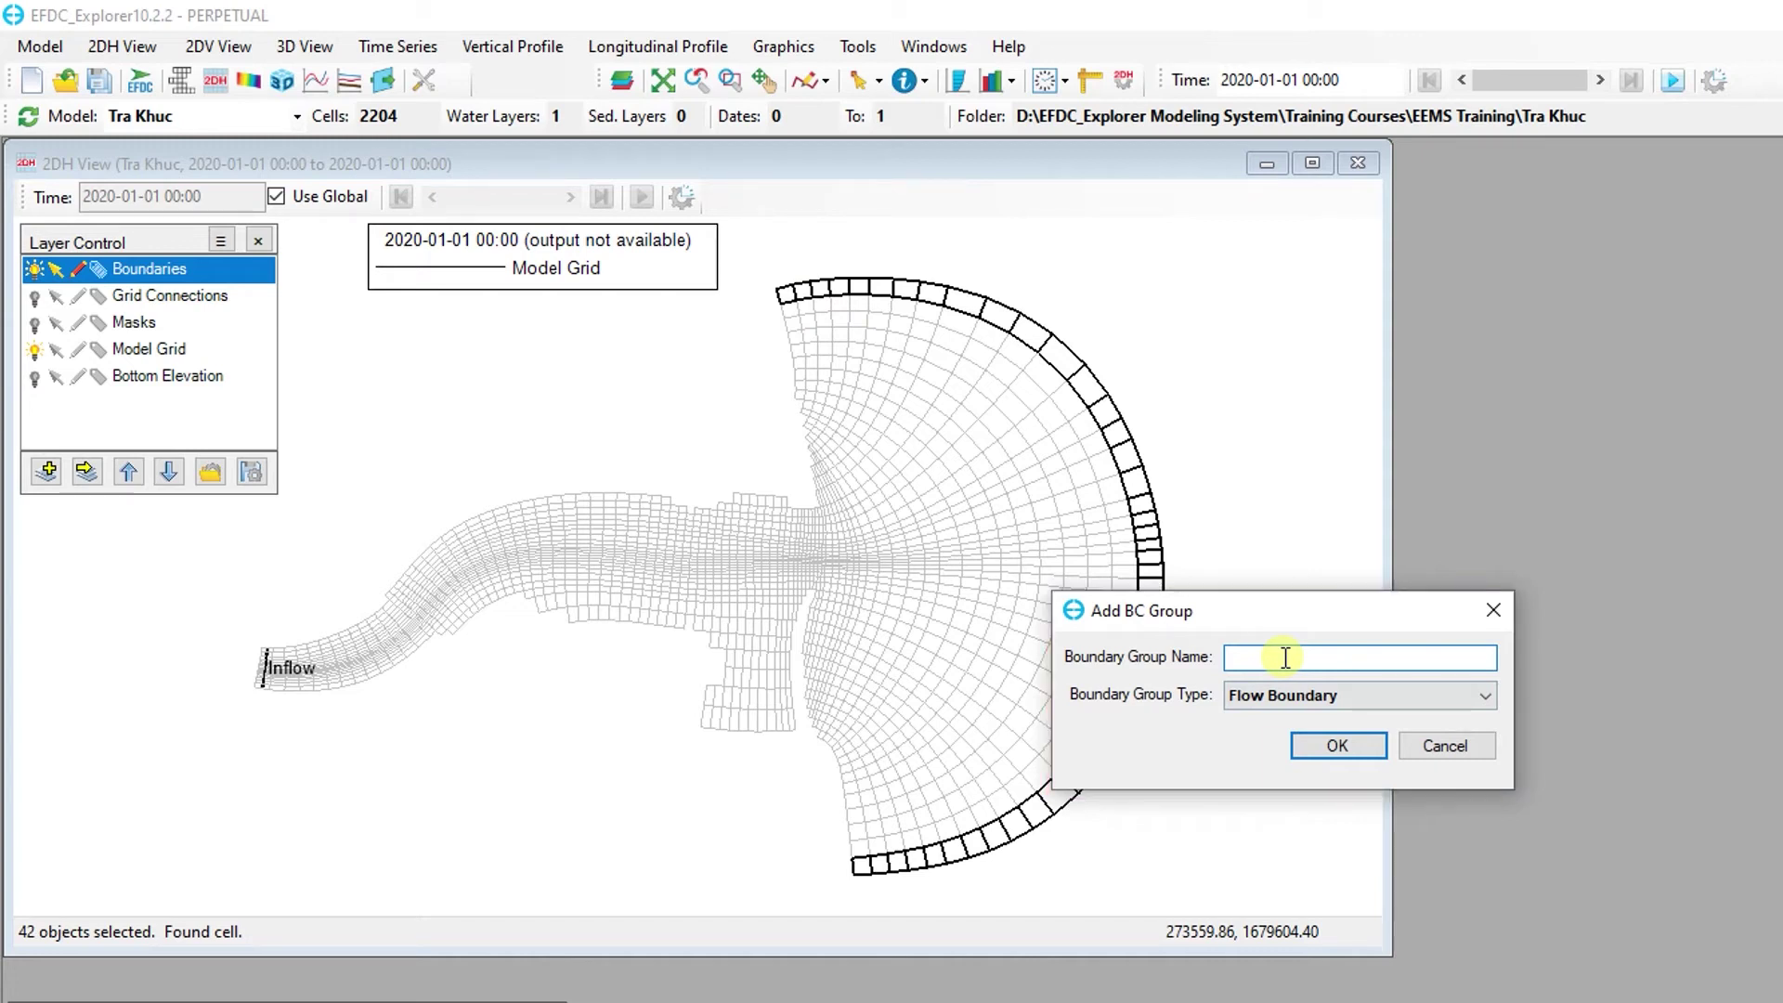
{"action": "type", "text": "Ocean"}
{"action": "left_click", "coordinate": [1346, 694]}
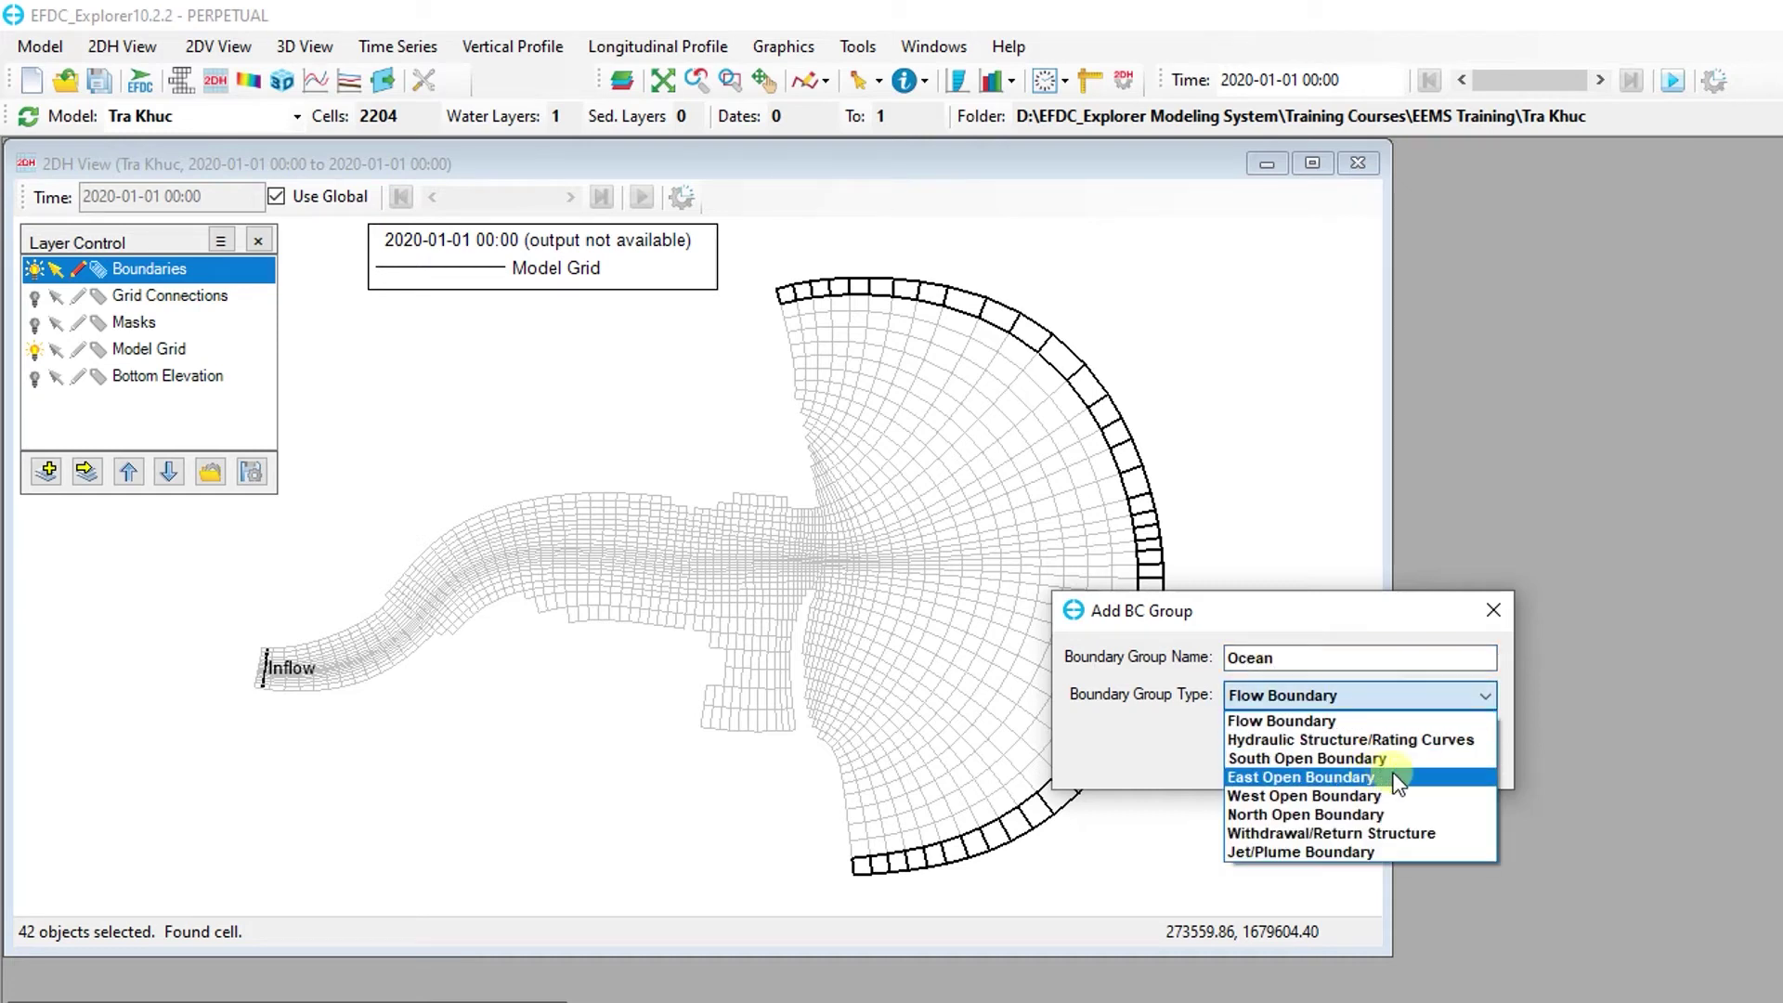
{"action": "left_click", "coordinate": [1393, 776]}
{"action": "left_click", "coordinate": [1373, 747]}
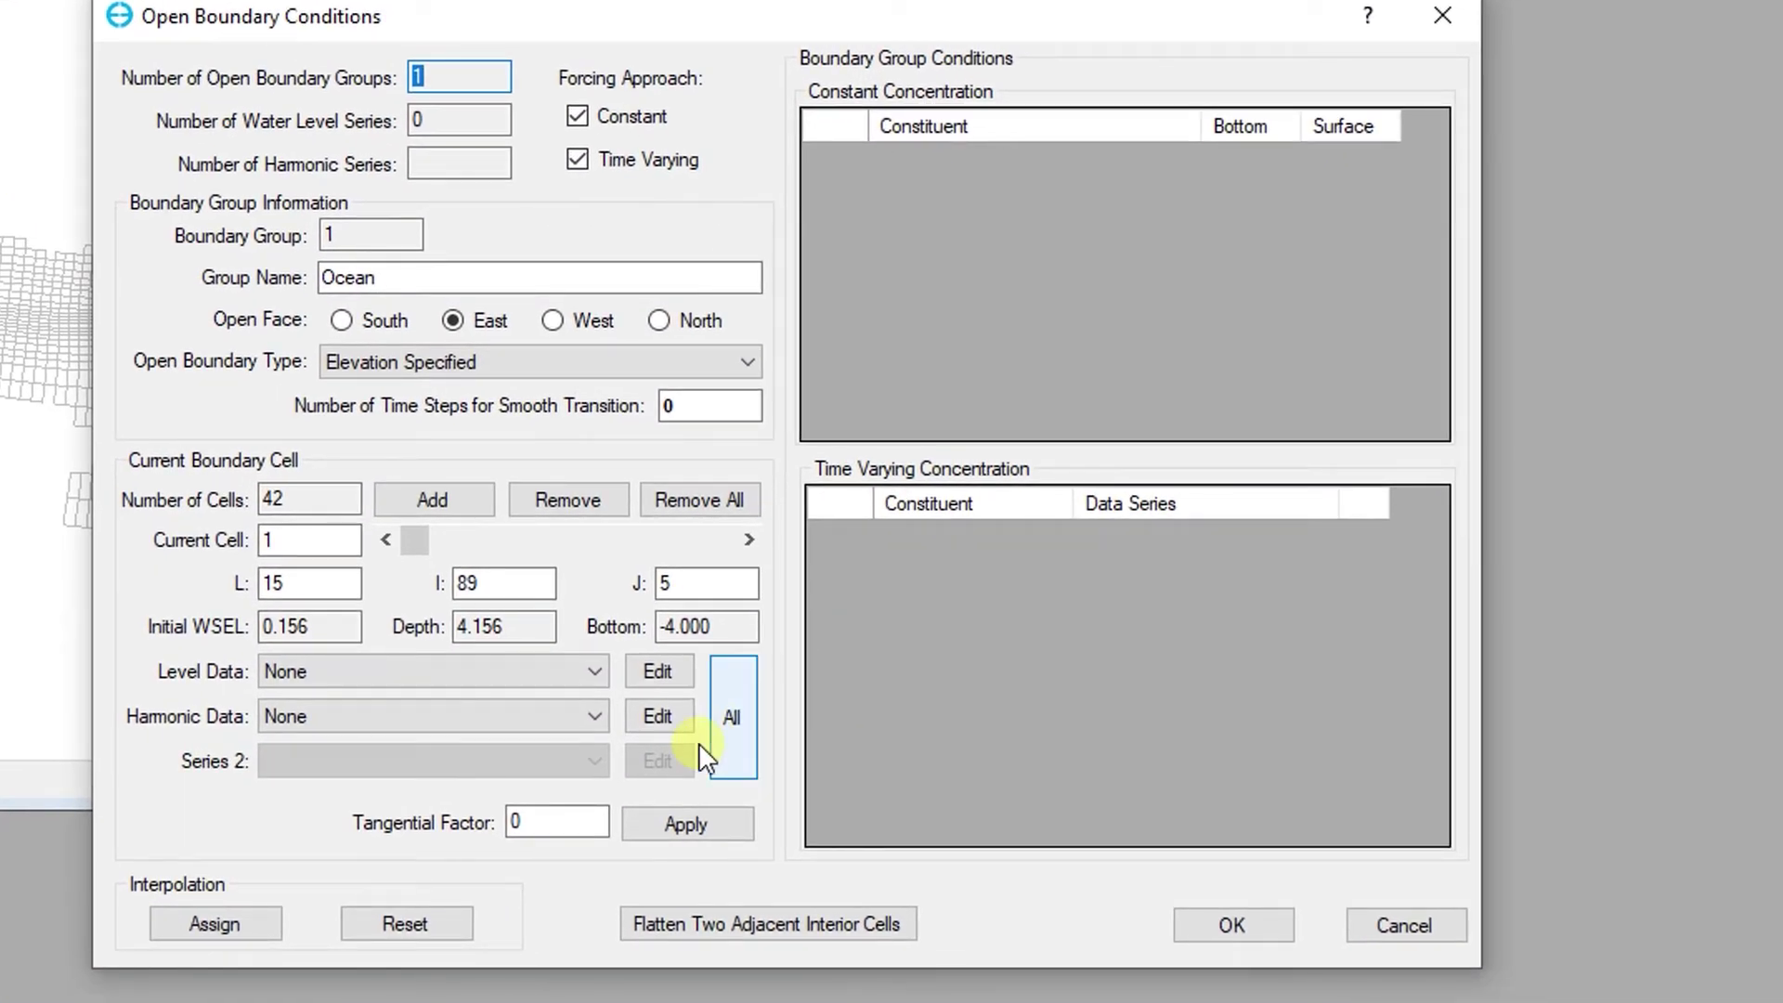
Assign the Tide harmonic data to all cells of the Ocean boundary group and accept the open boundary conditions
{"action": "left_click", "coordinate": [595, 715]}
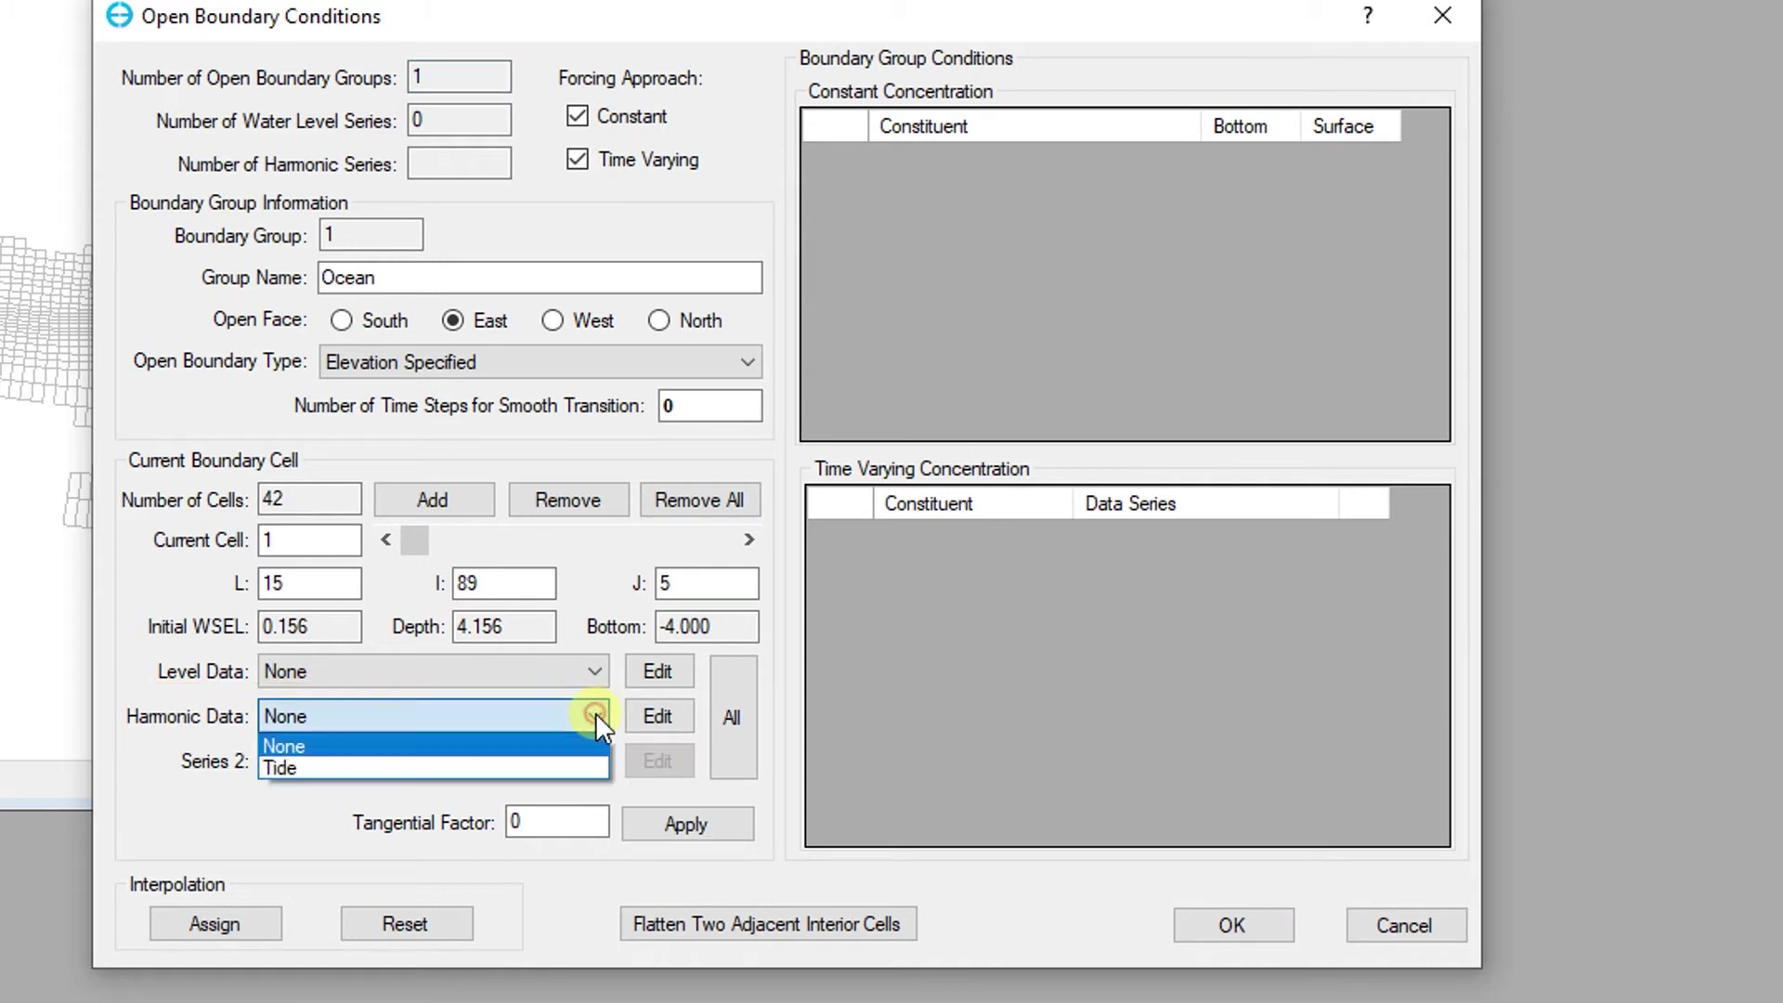
{"action": "left_click", "coordinate": [561, 767]}
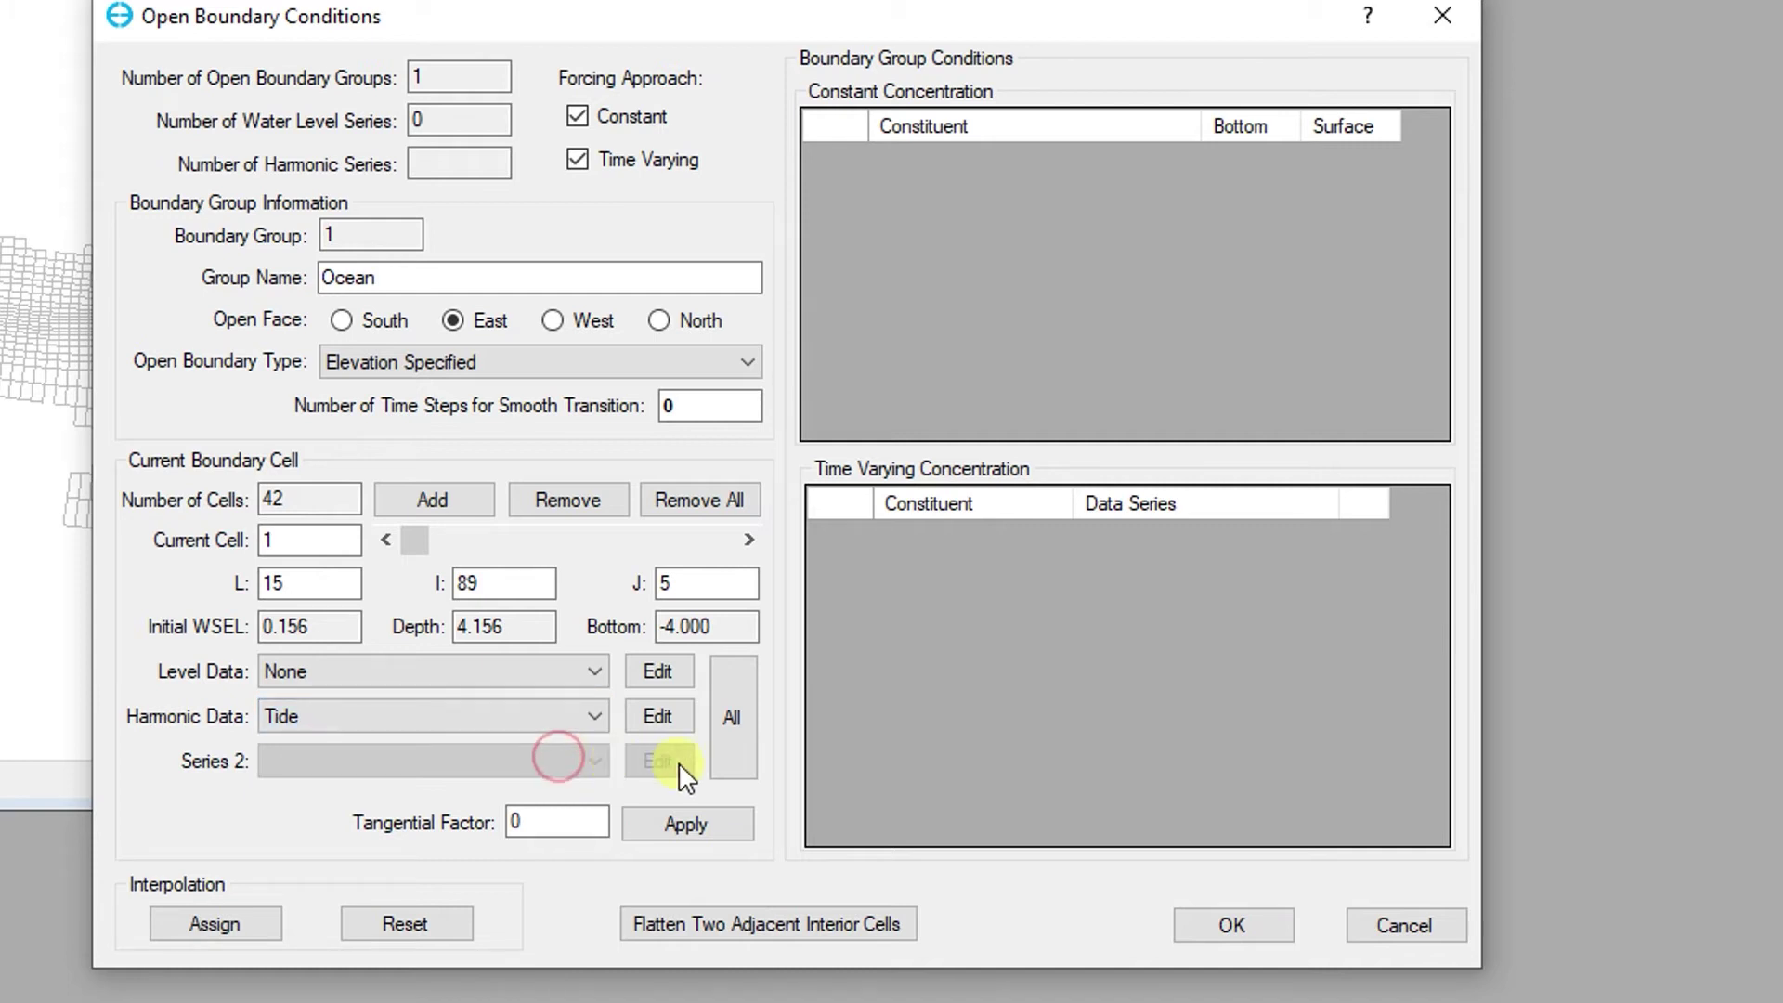
{"action": "left_click", "coordinate": [733, 762]}
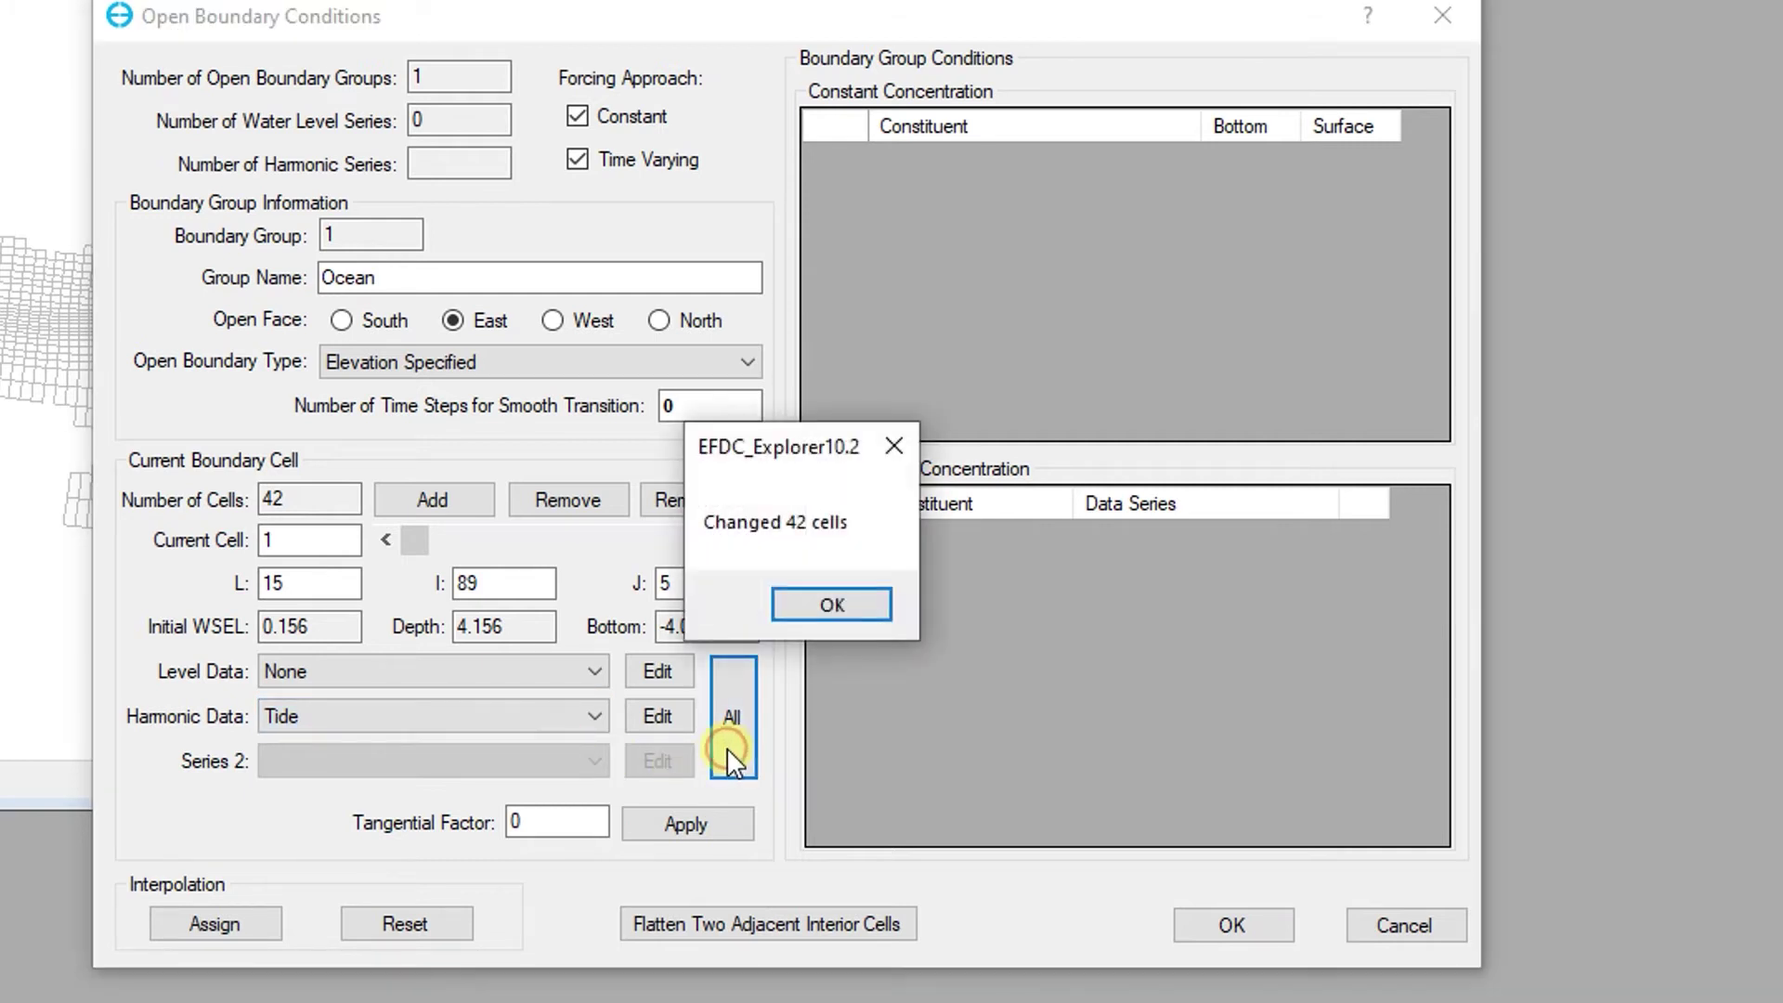
{"action": "left_click", "coordinate": [858, 609]}
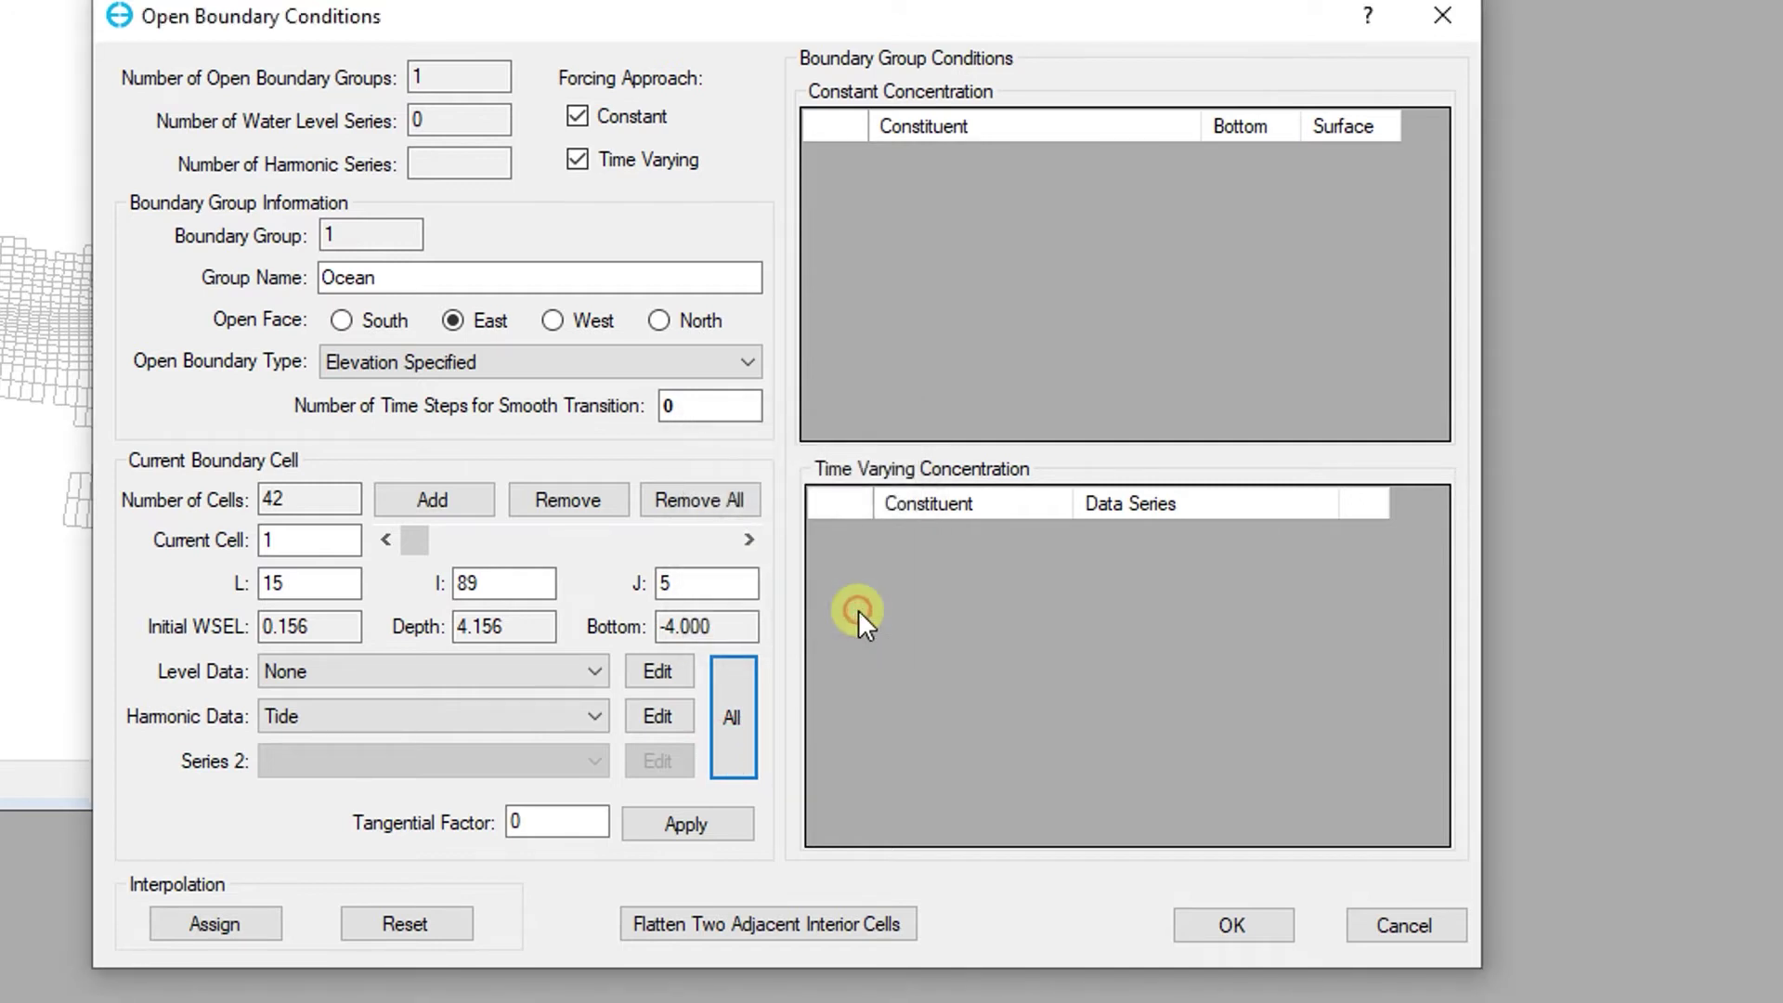
{"action": "left_click", "coordinate": [1214, 933]}
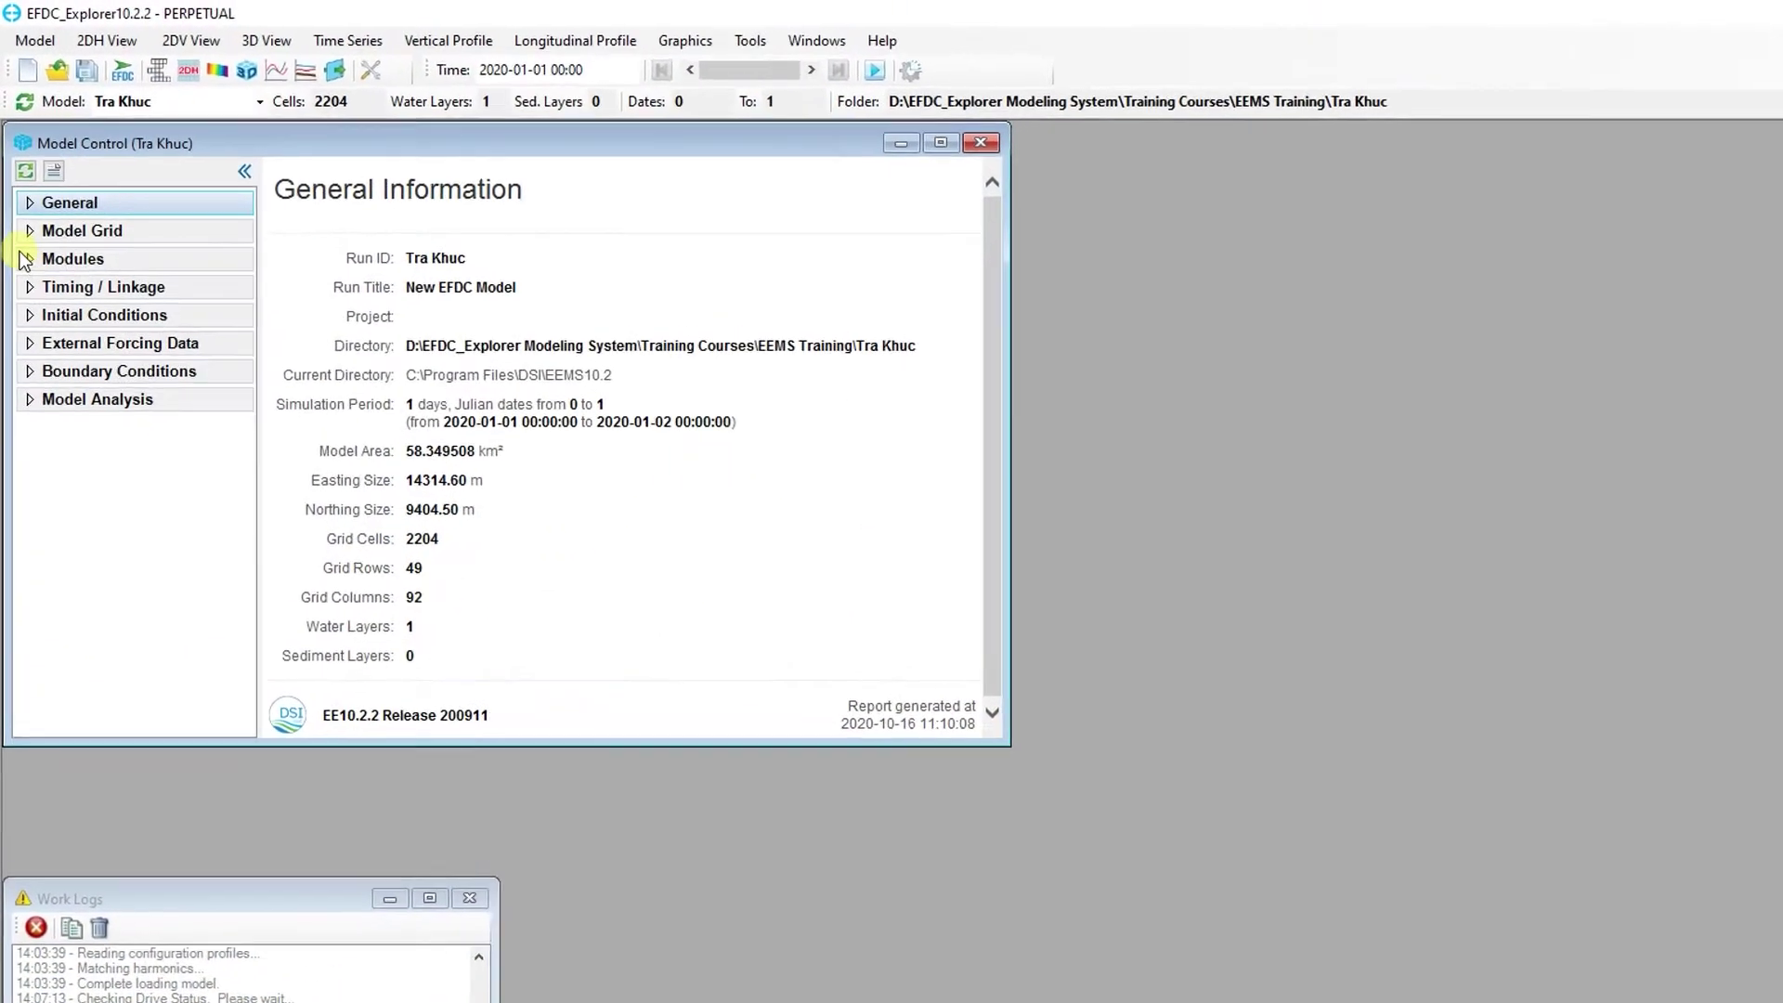
Set the model's vertical grid to 5 Standard Sigma water layers
{"action": "left_click", "coordinate": [32, 266]}
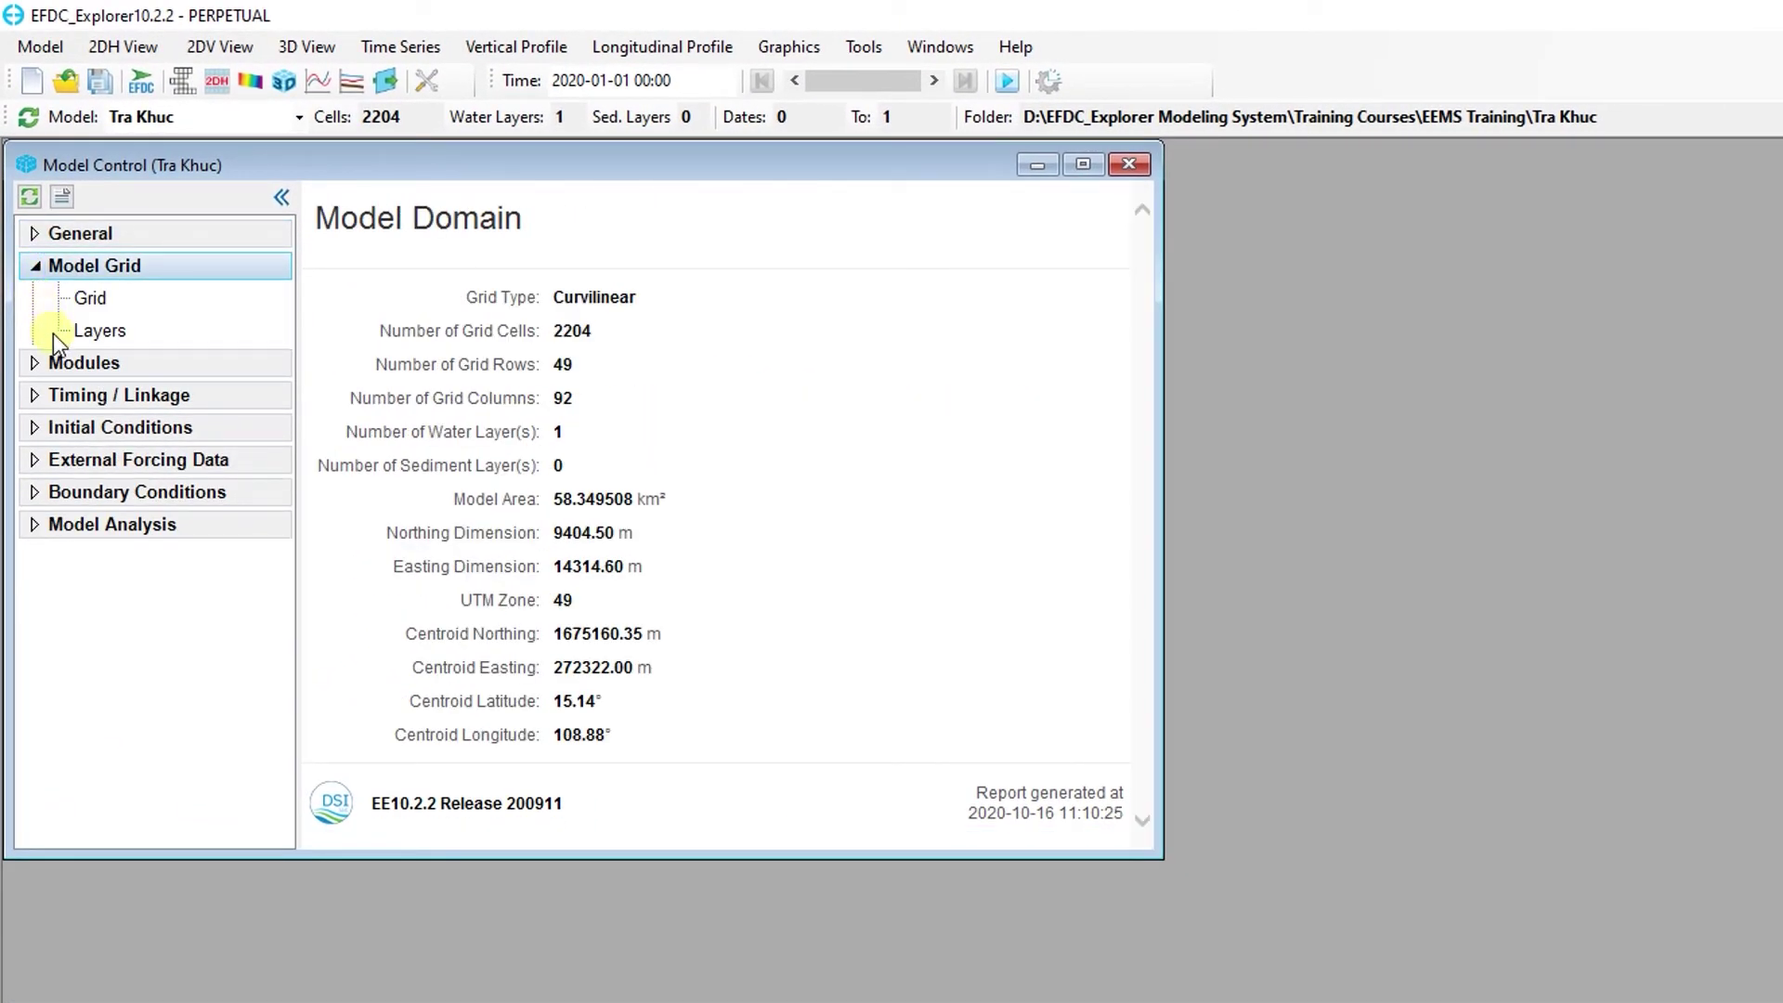
{"action": "left_click", "coordinate": [99, 332]}
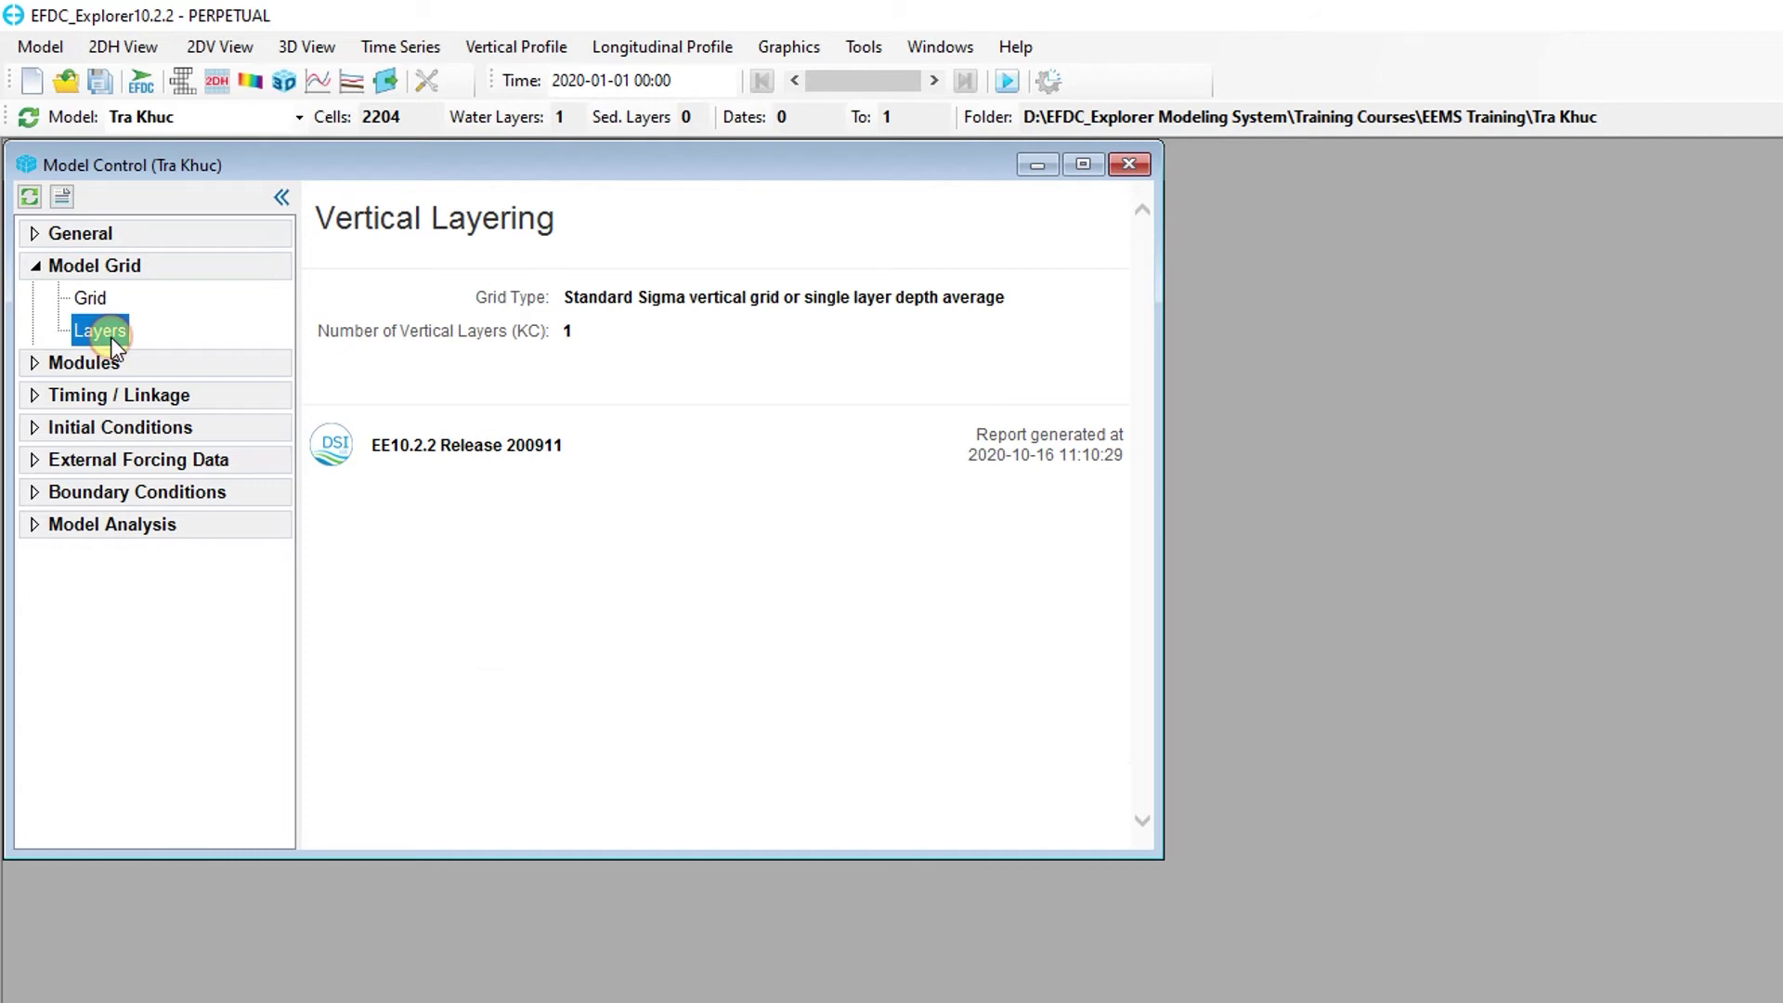
{"action": "double_click", "coordinate": [110, 337]}
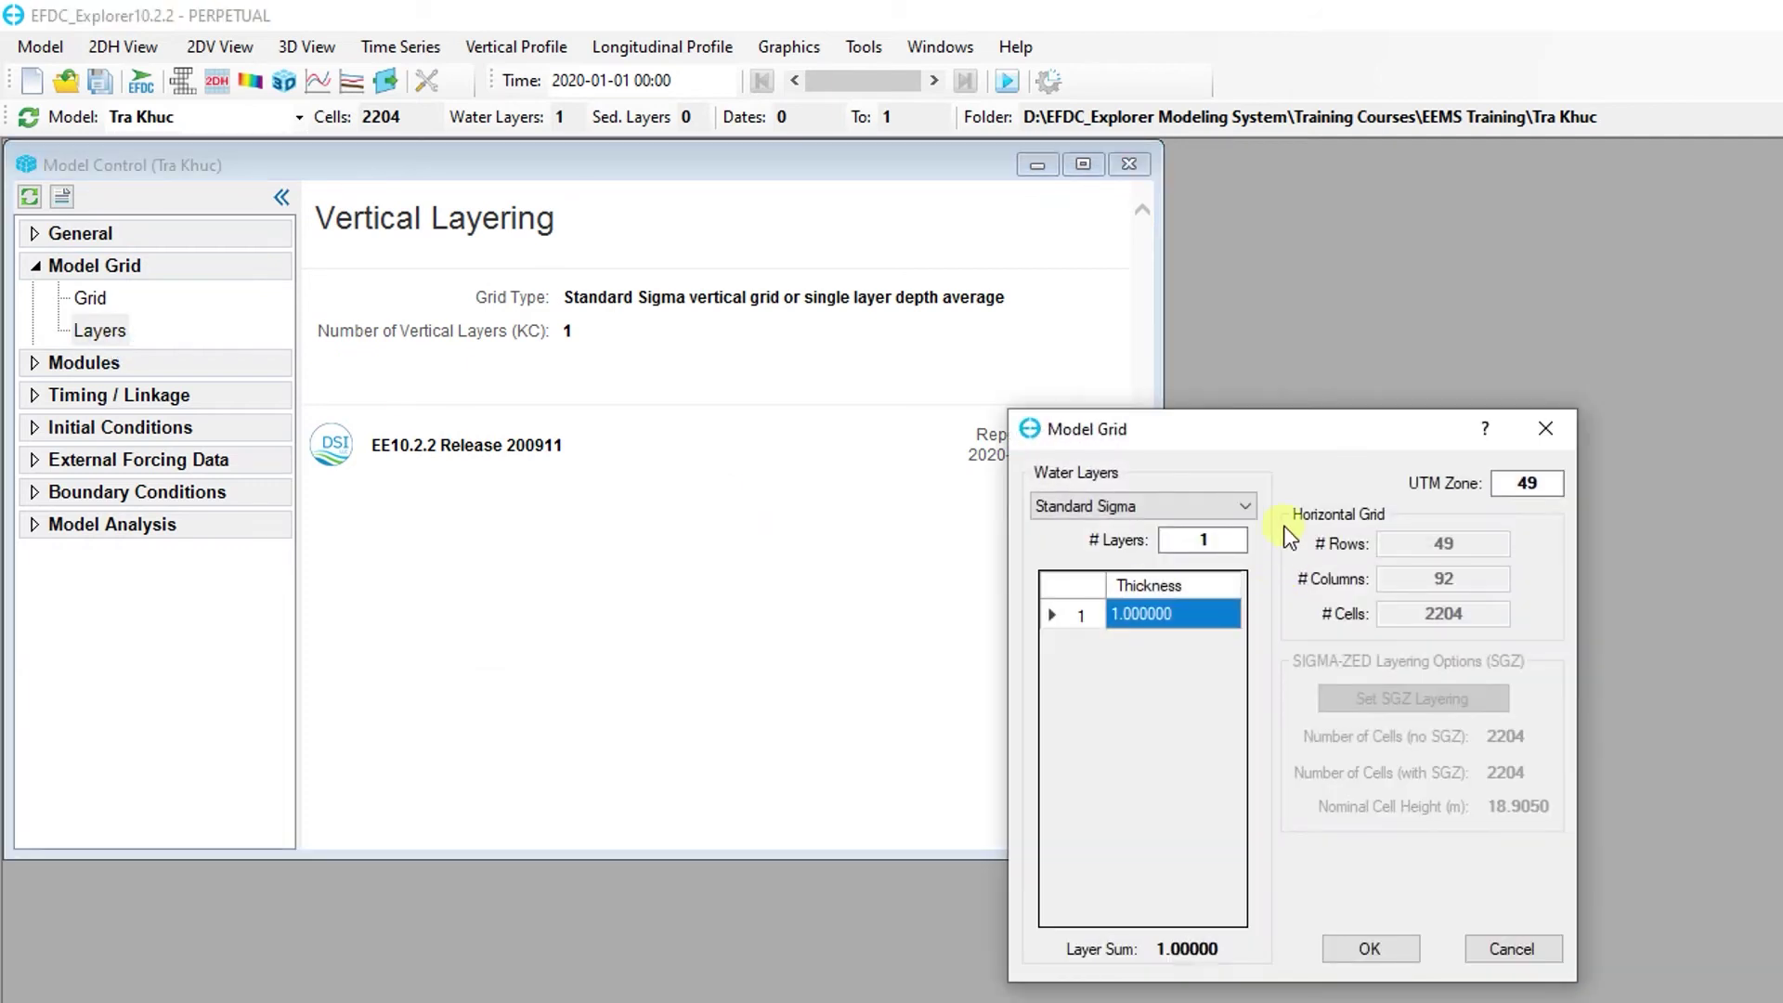
{"action": "left_click", "coordinate": [1248, 506]}
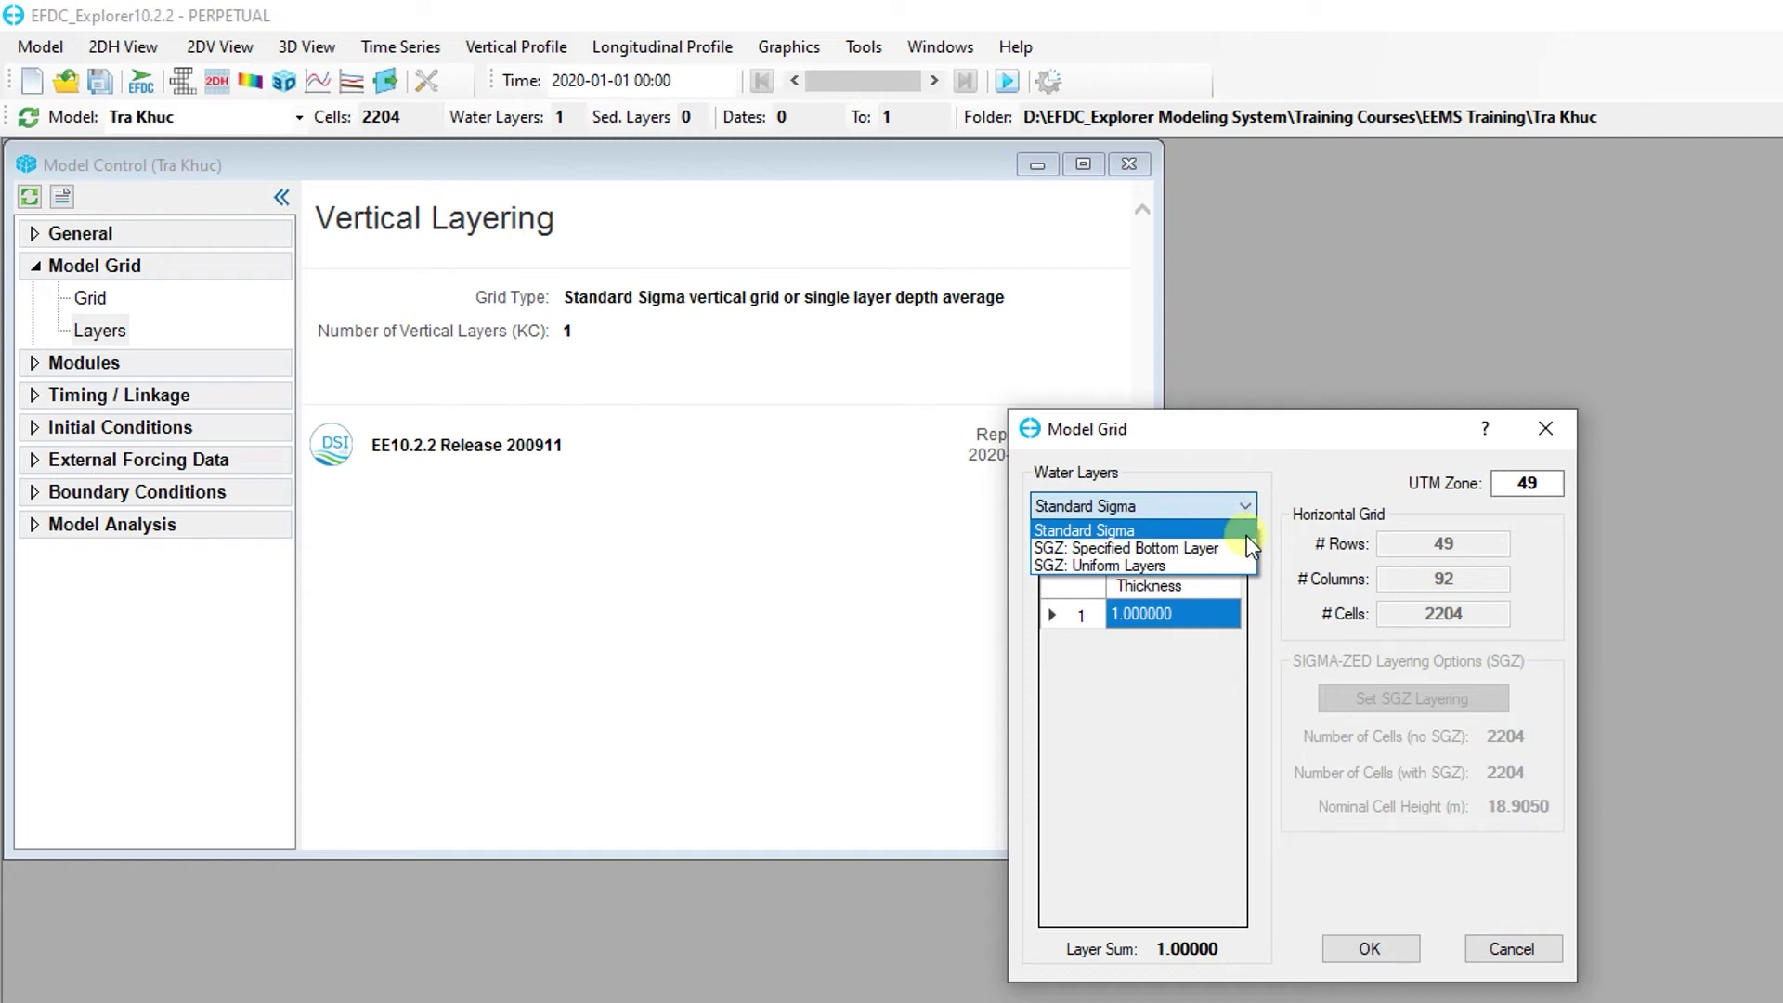
{"action": "left_click", "coordinate": [1246, 531]}
{"action": "left_click", "coordinate": [1202, 540]}
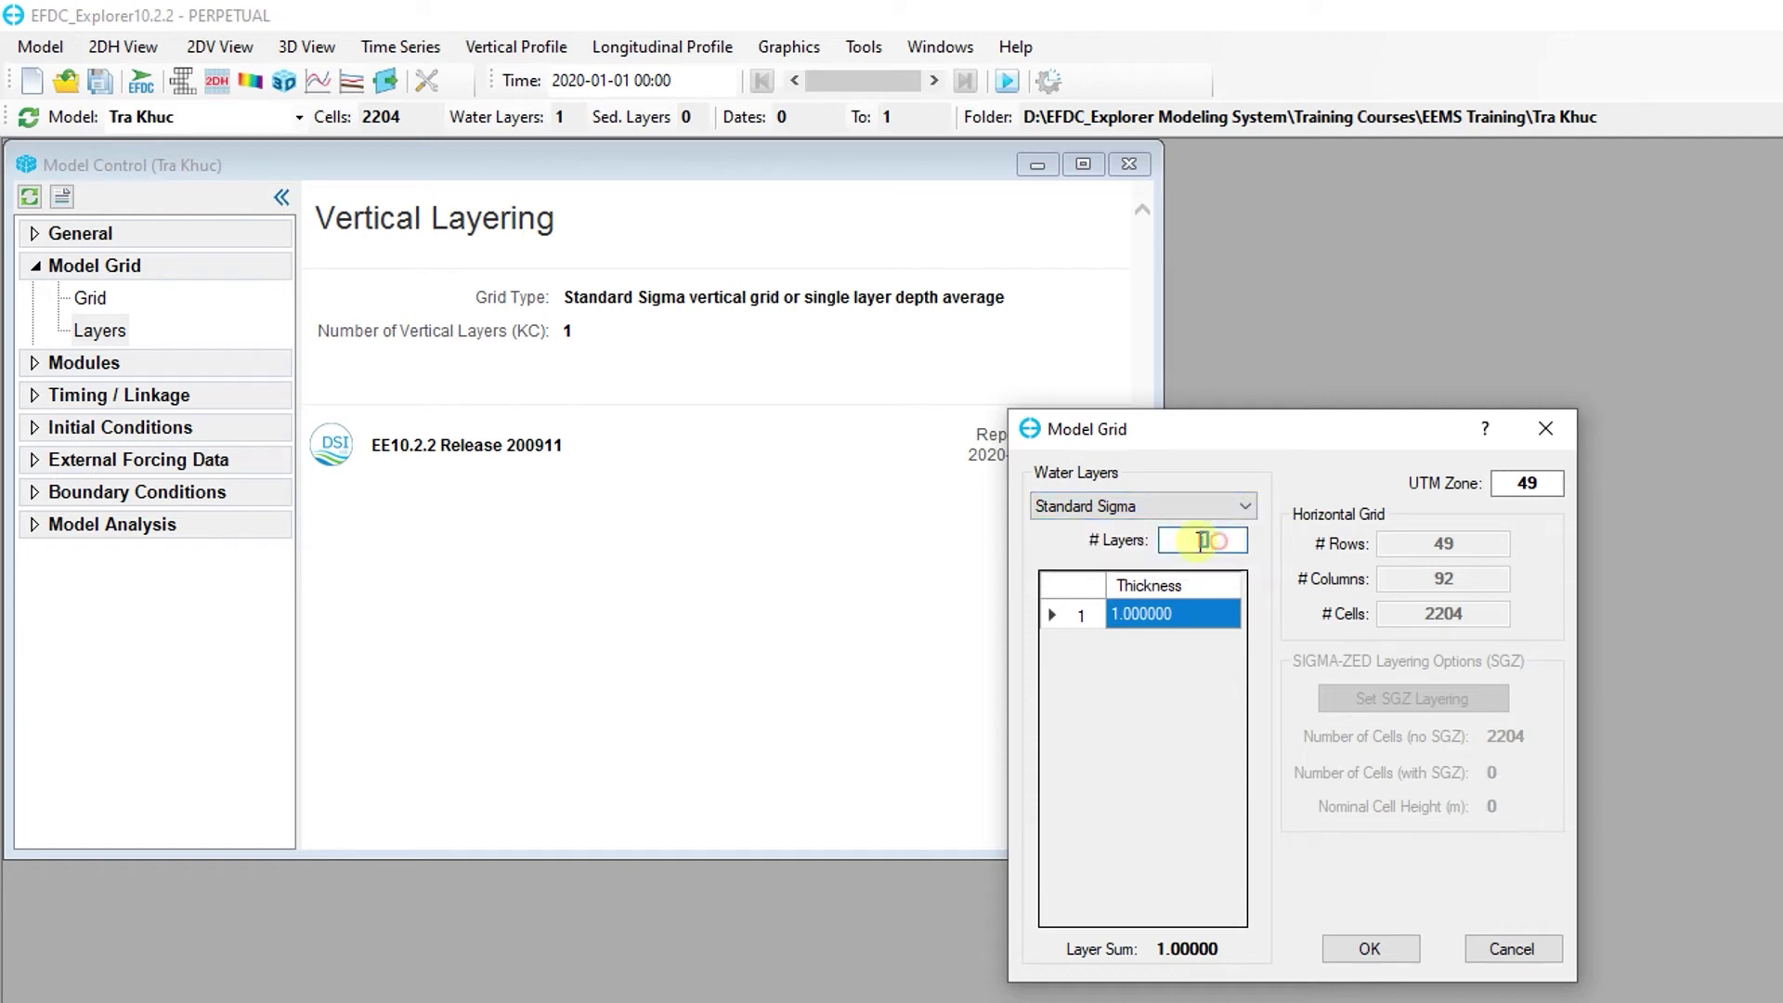
{"action": "key", "text": "BackSpace"}
{"action": "type", "text": "5"}
{"action": "left_click", "coordinate": [1370, 948]}
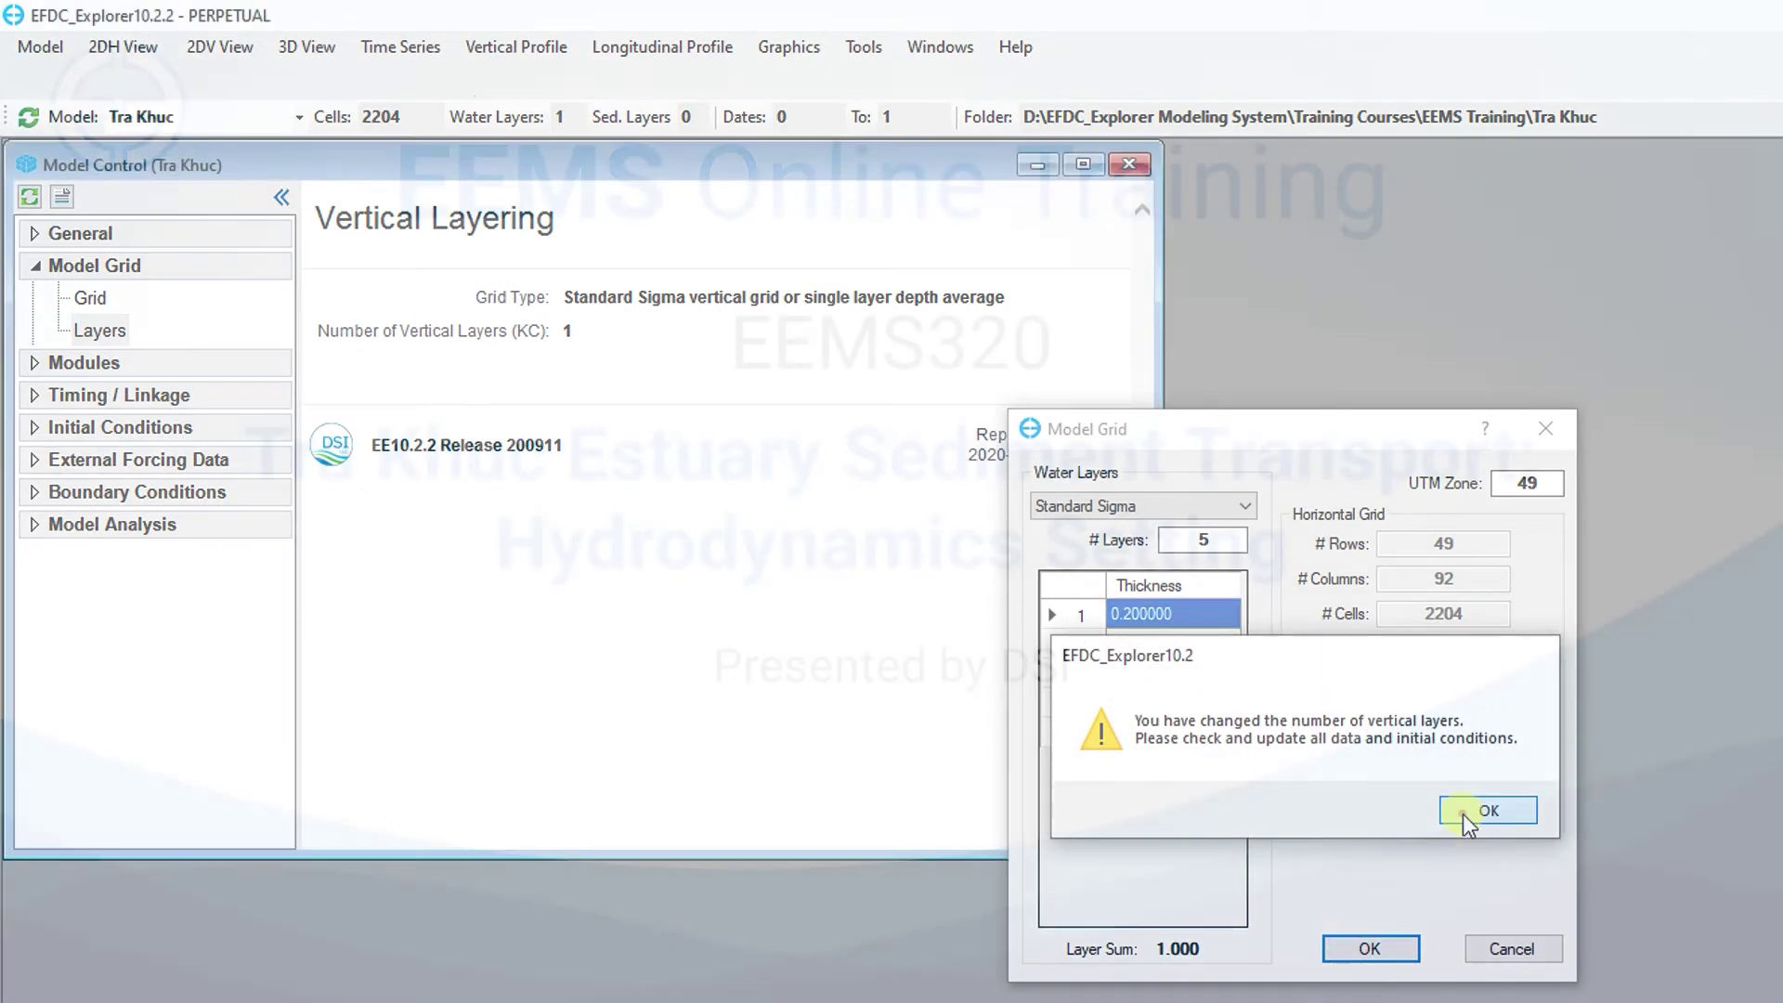
{"action": "left_click", "coordinate": [1463, 814]}
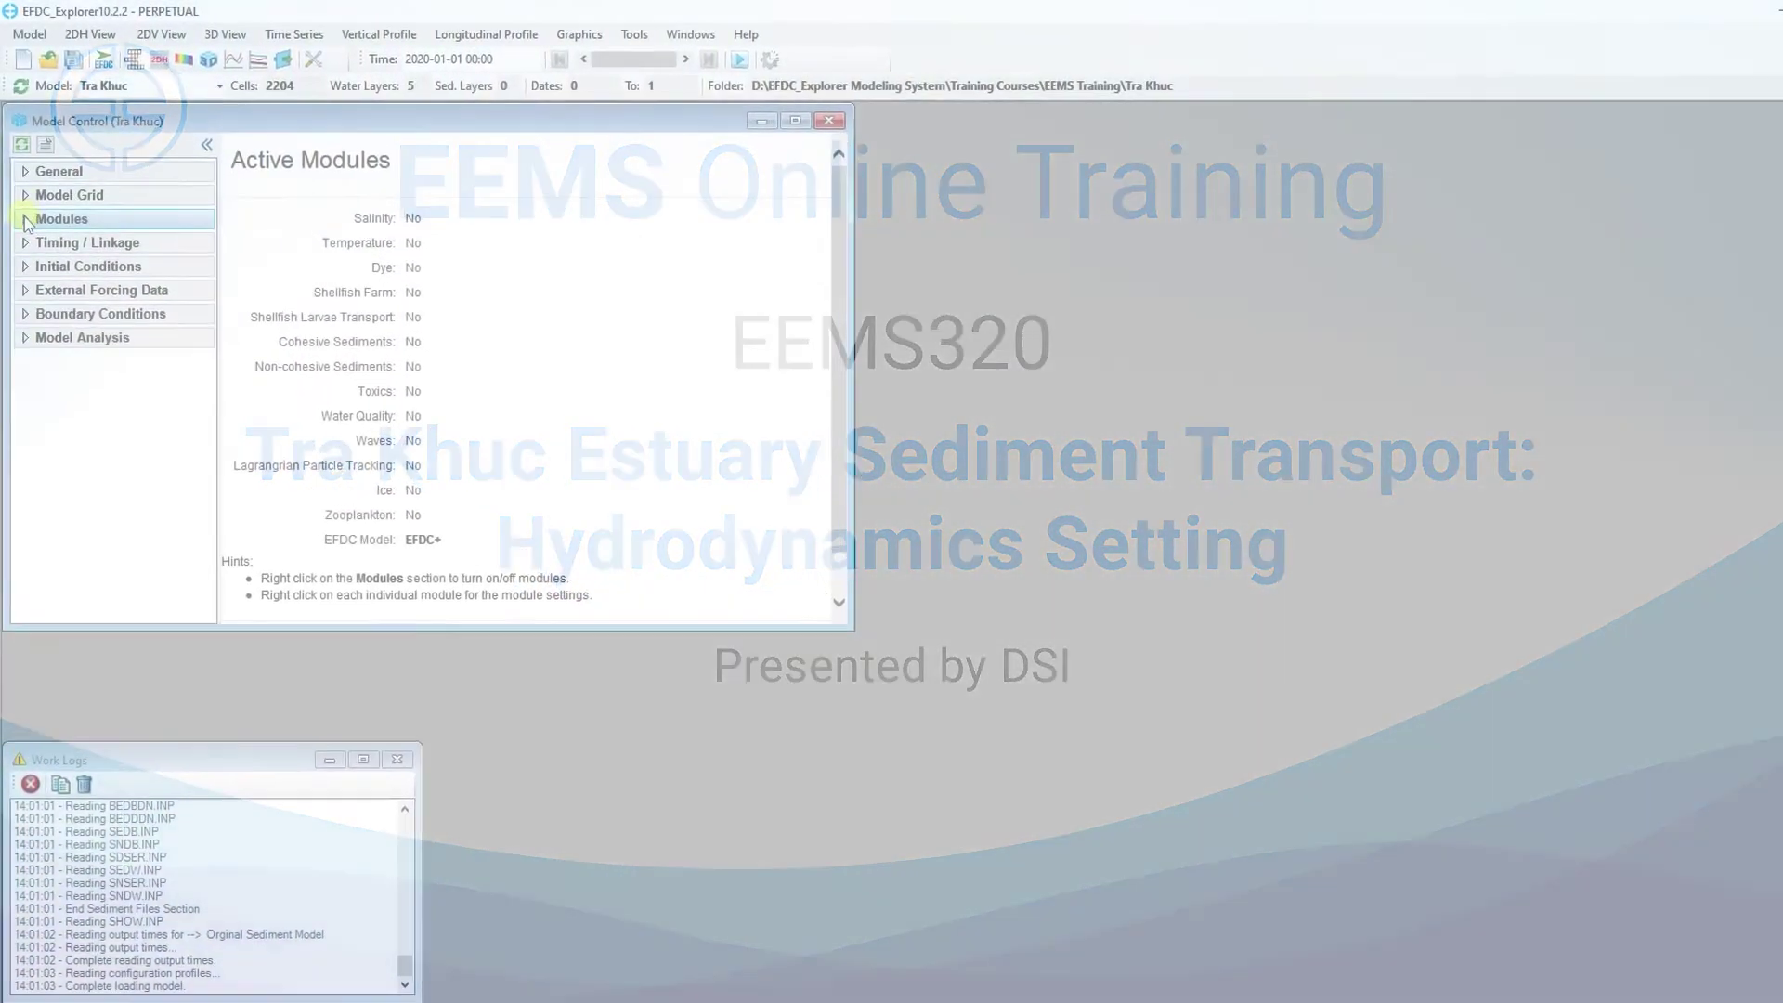
Review the Hydrodynamics module summaries from Numerical Options and Turbulence through Coriolis Effect, Density Effects Factor and Vegetation
{"action": "left_click", "coordinate": [37, 313]}
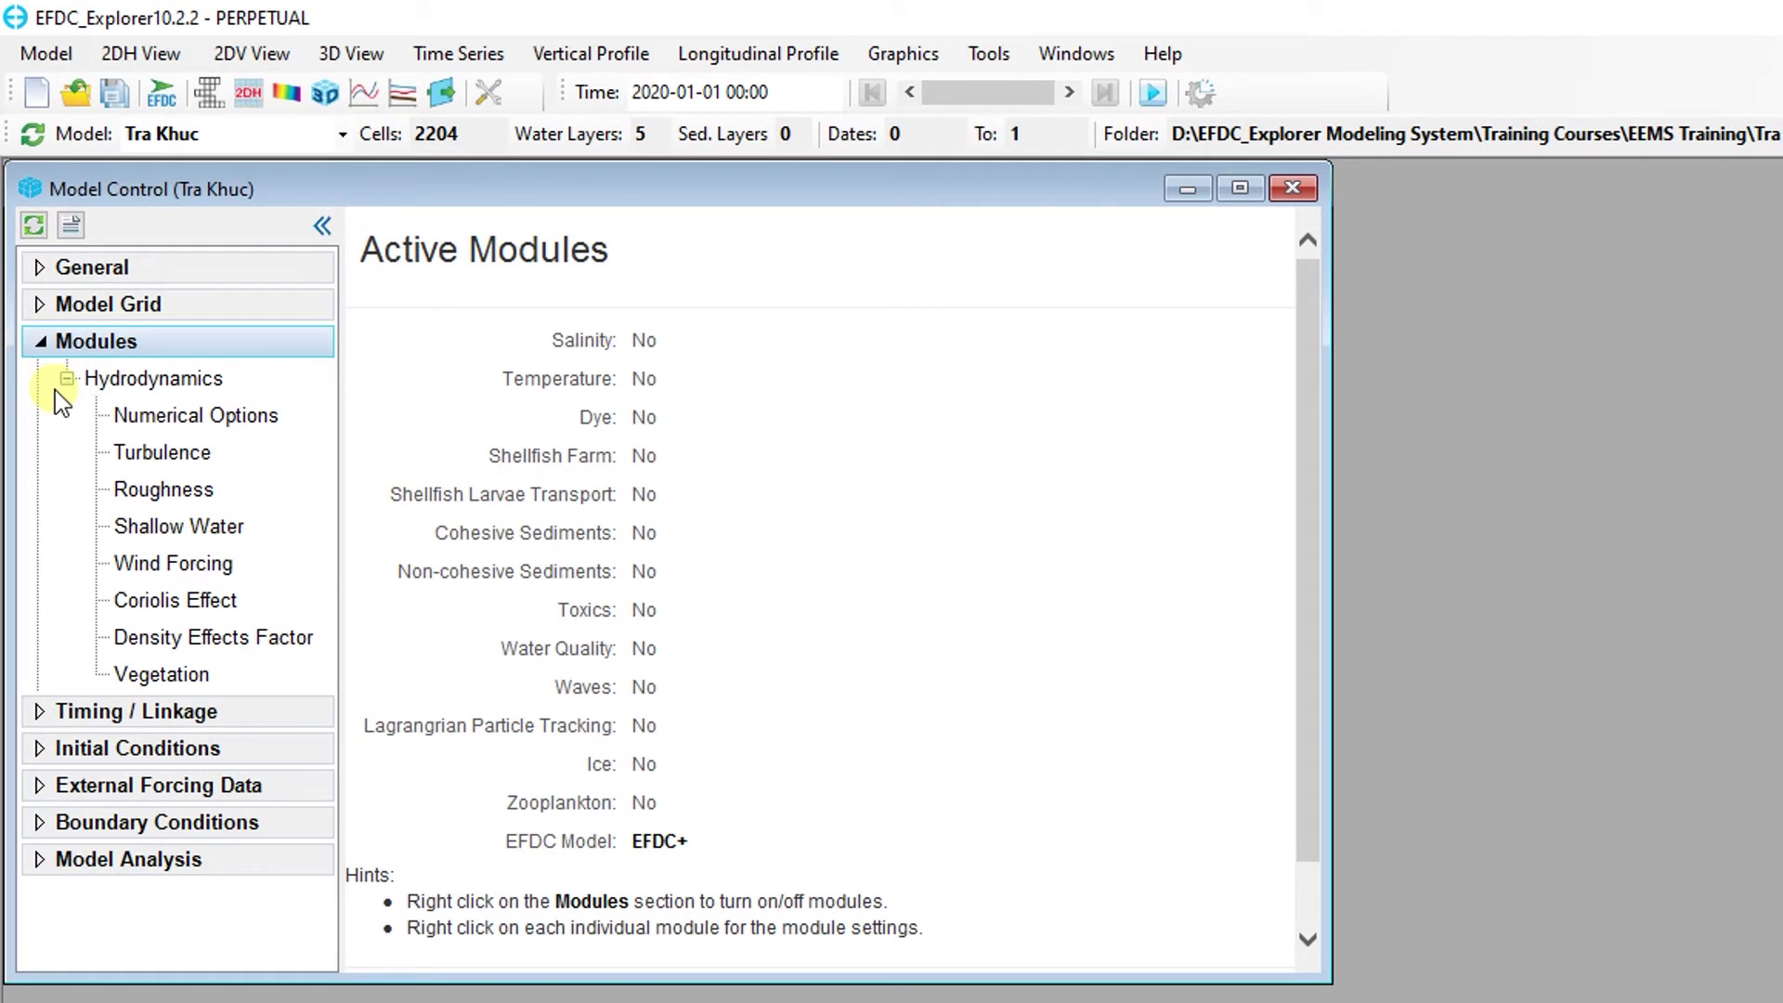
{"action": "left_click", "coordinate": [276, 420]}
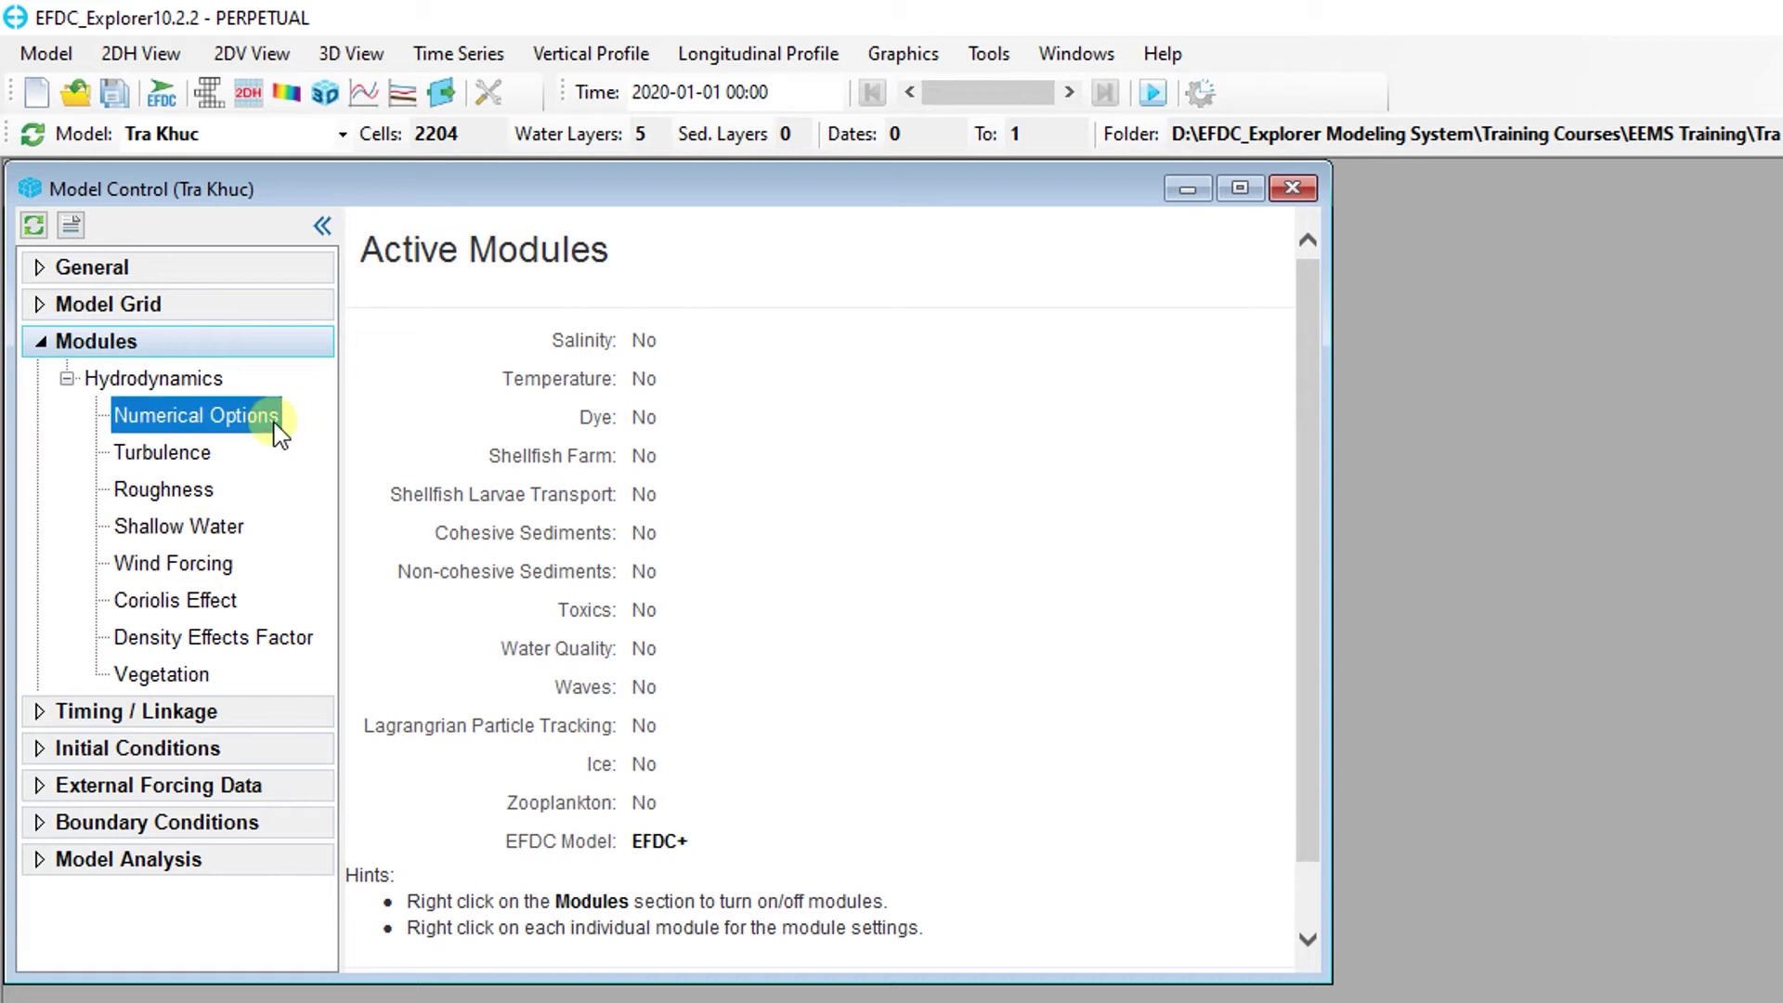
{"action": "left_click", "coordinate": [215, 455]}
{"action": "left_click", "coordinate": [215, 488]}
{"action": "left_click", "coordinate": [245, 526]}
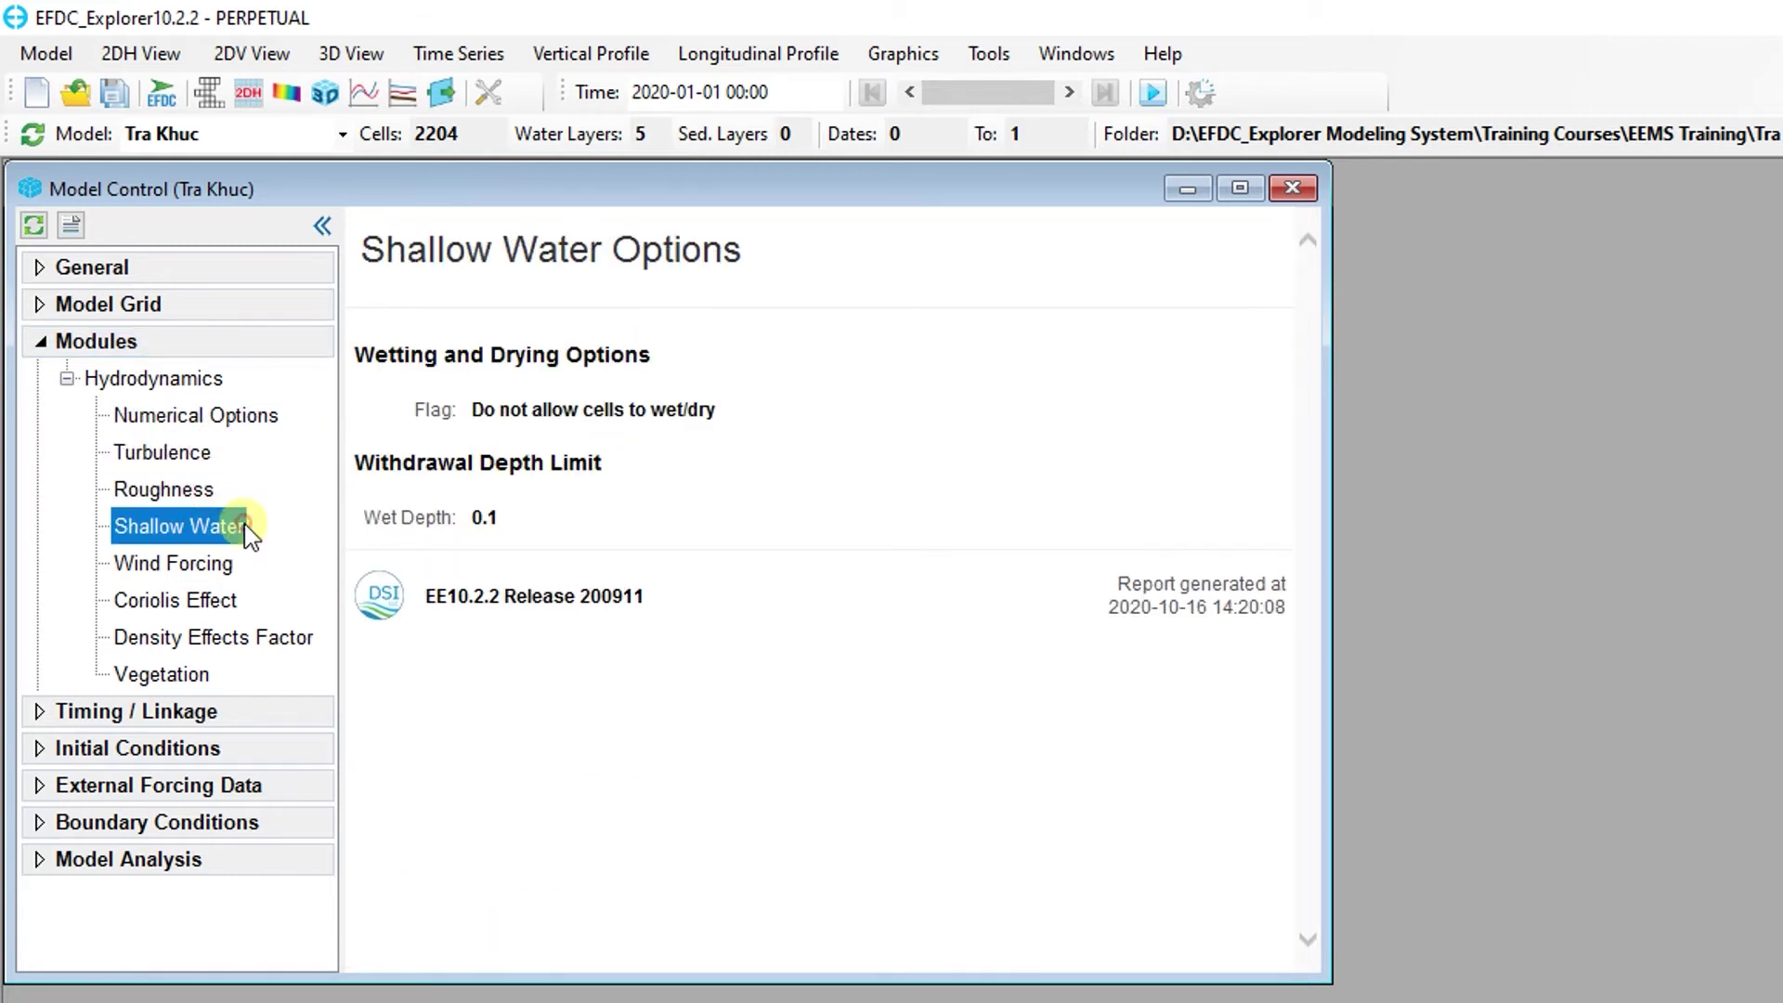
{"action": "left_click", "coordinate": [230, 569]}
{"action": "left_click", "coordinate": [238, 598]}
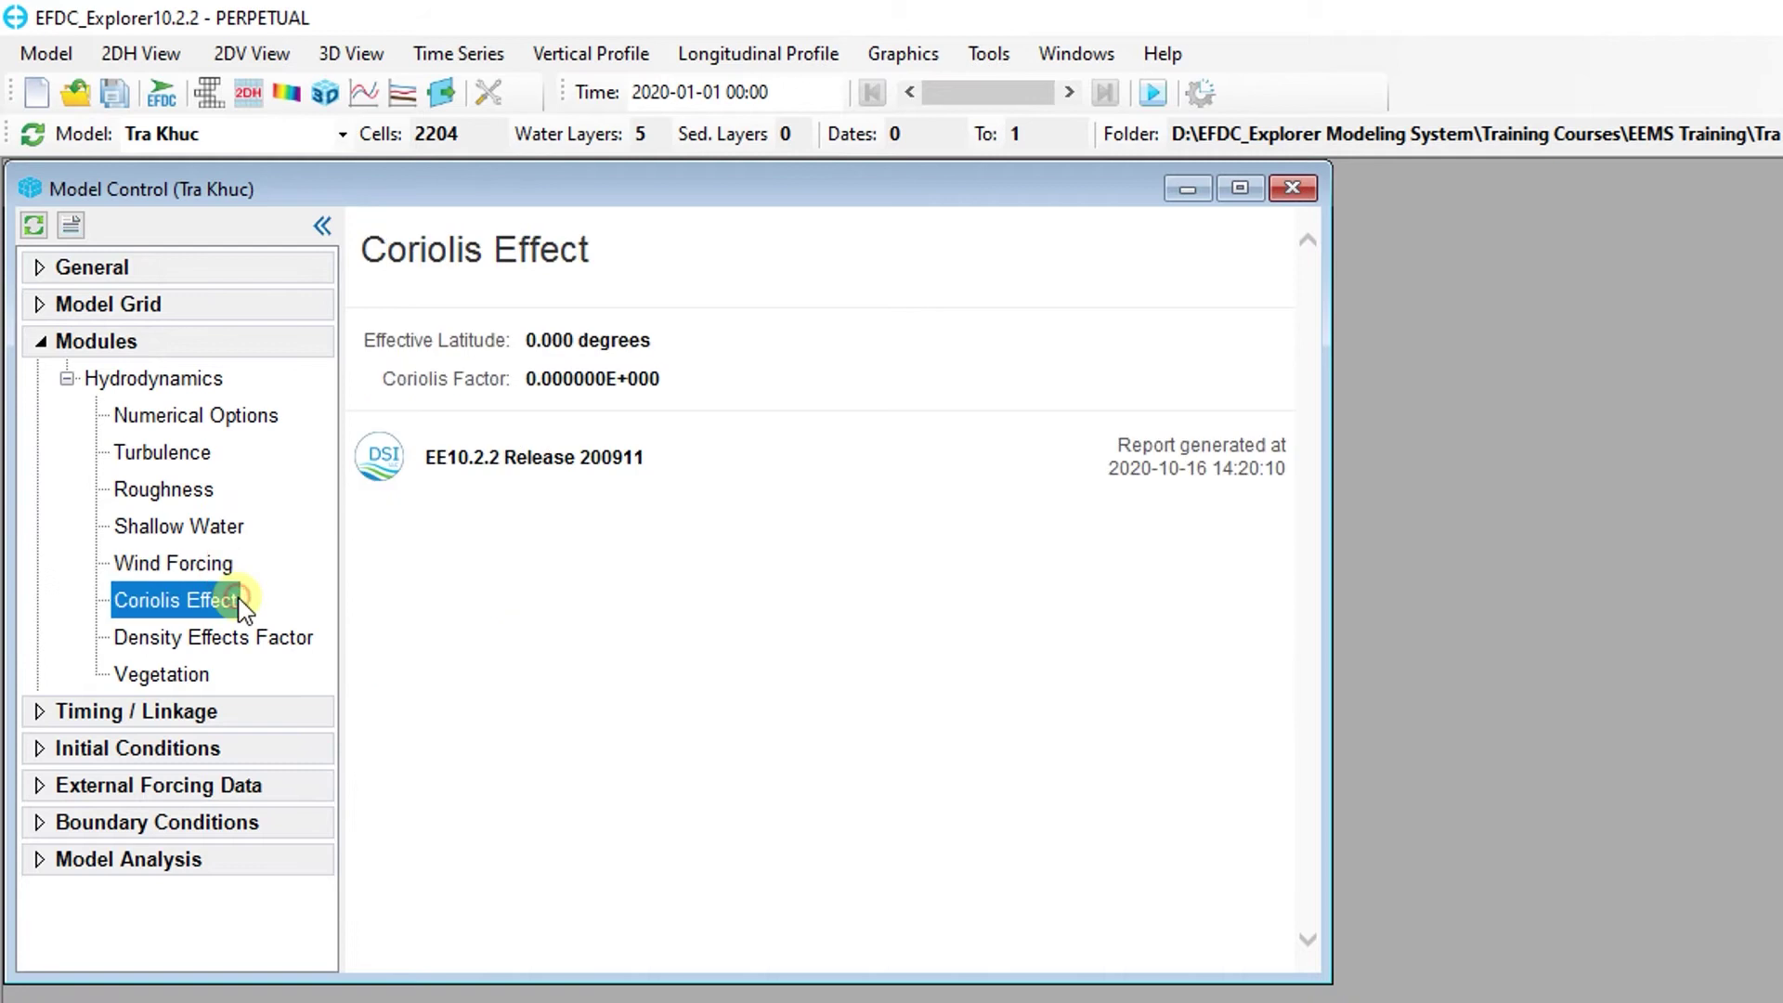
{"action": "left_click", "coordinate": [280, 638]}
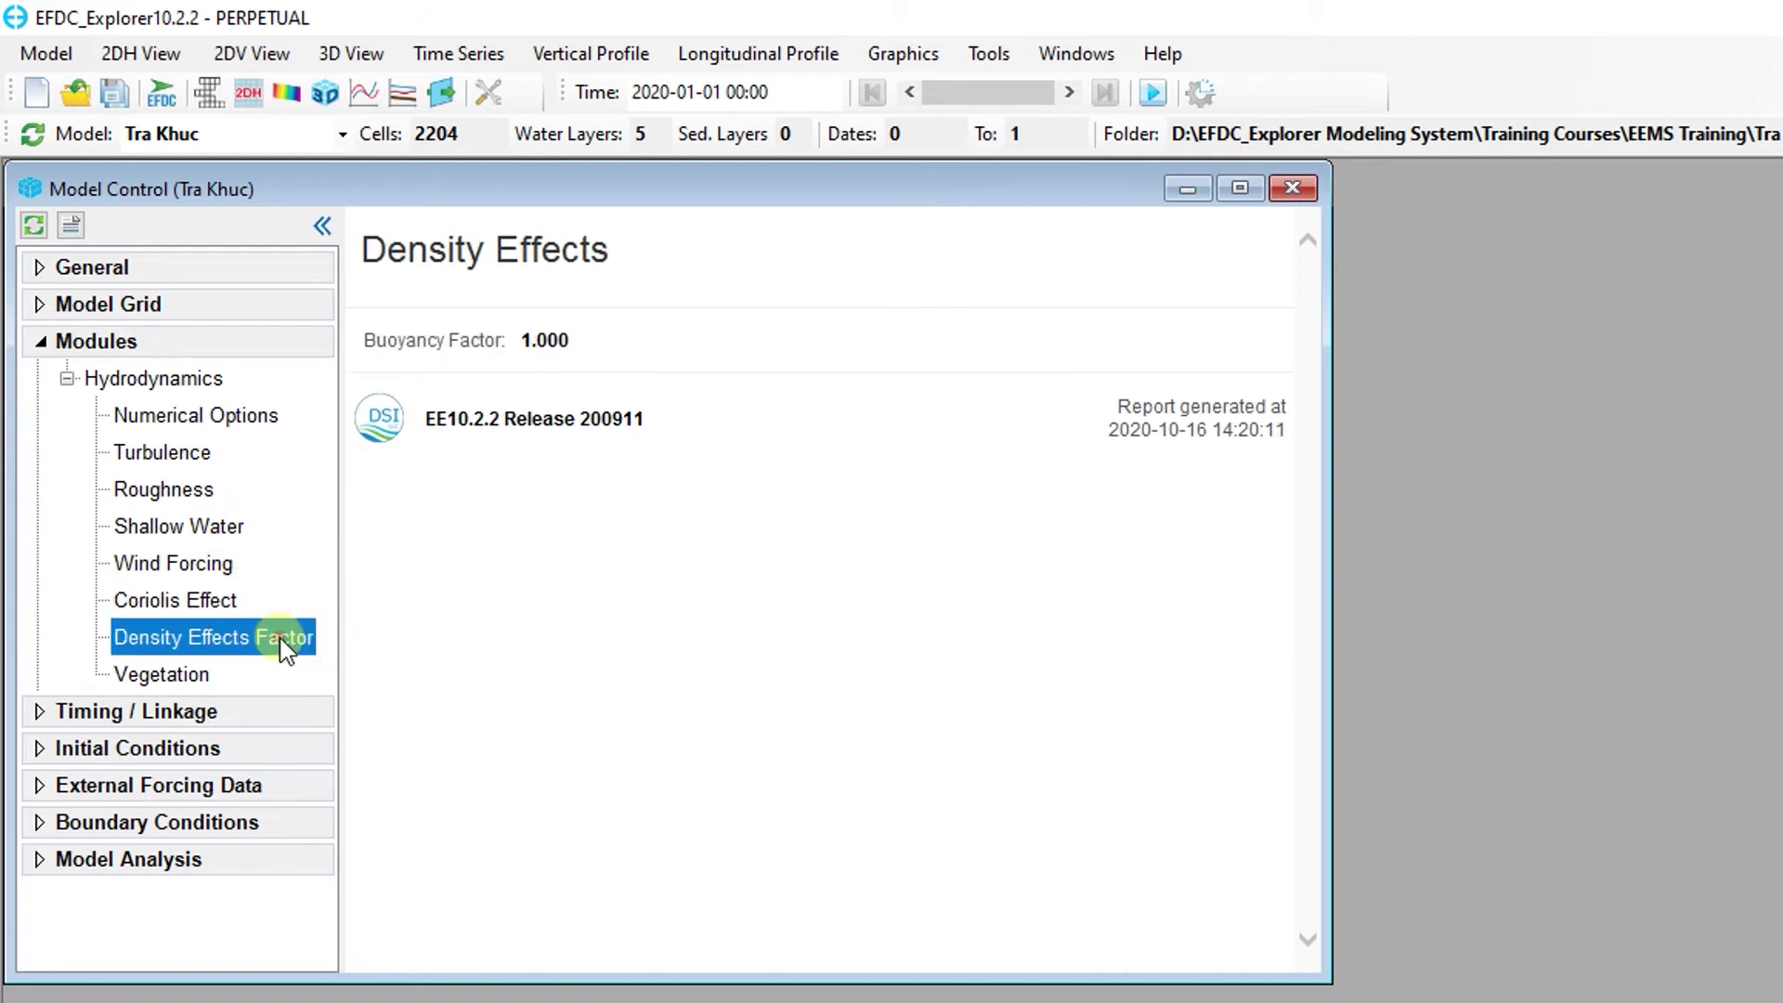
{"action": "left_click", "coordinate": [212, 678]}
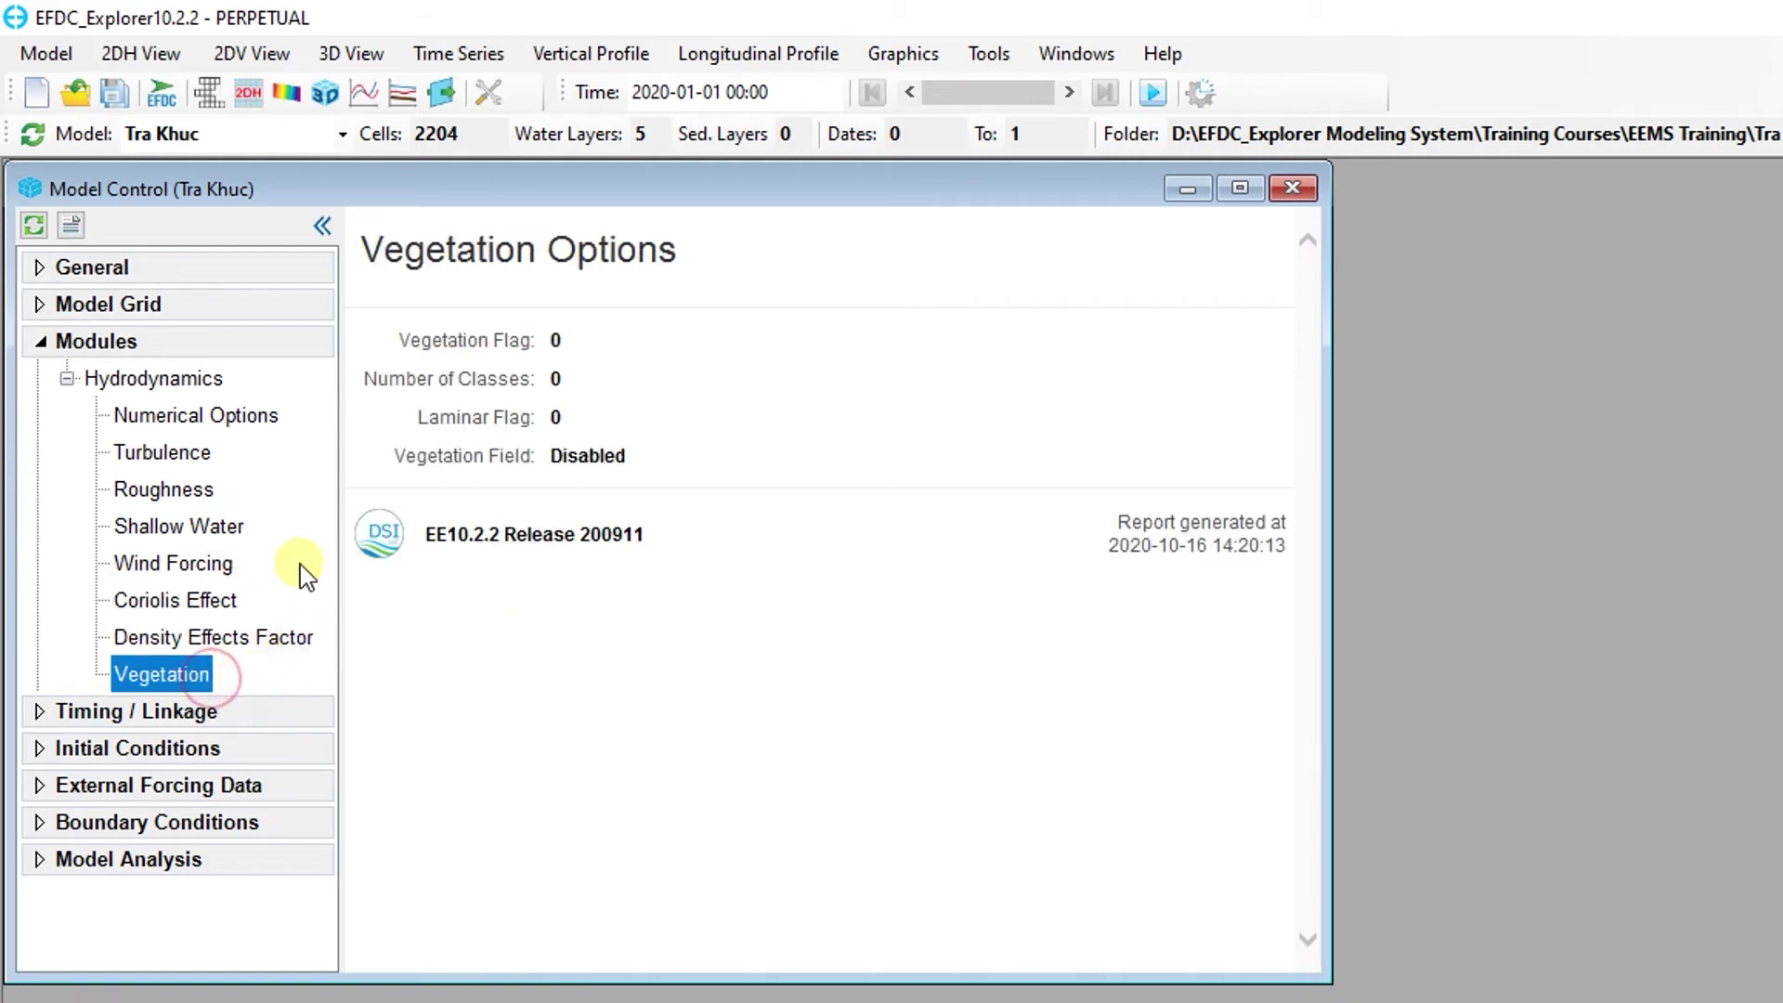
Examine the turbulent diffusion and turbulent intensity settings in the Turbulence Options and accept them as they are
{"action": "double_click", "coordinate": [211, 454]}
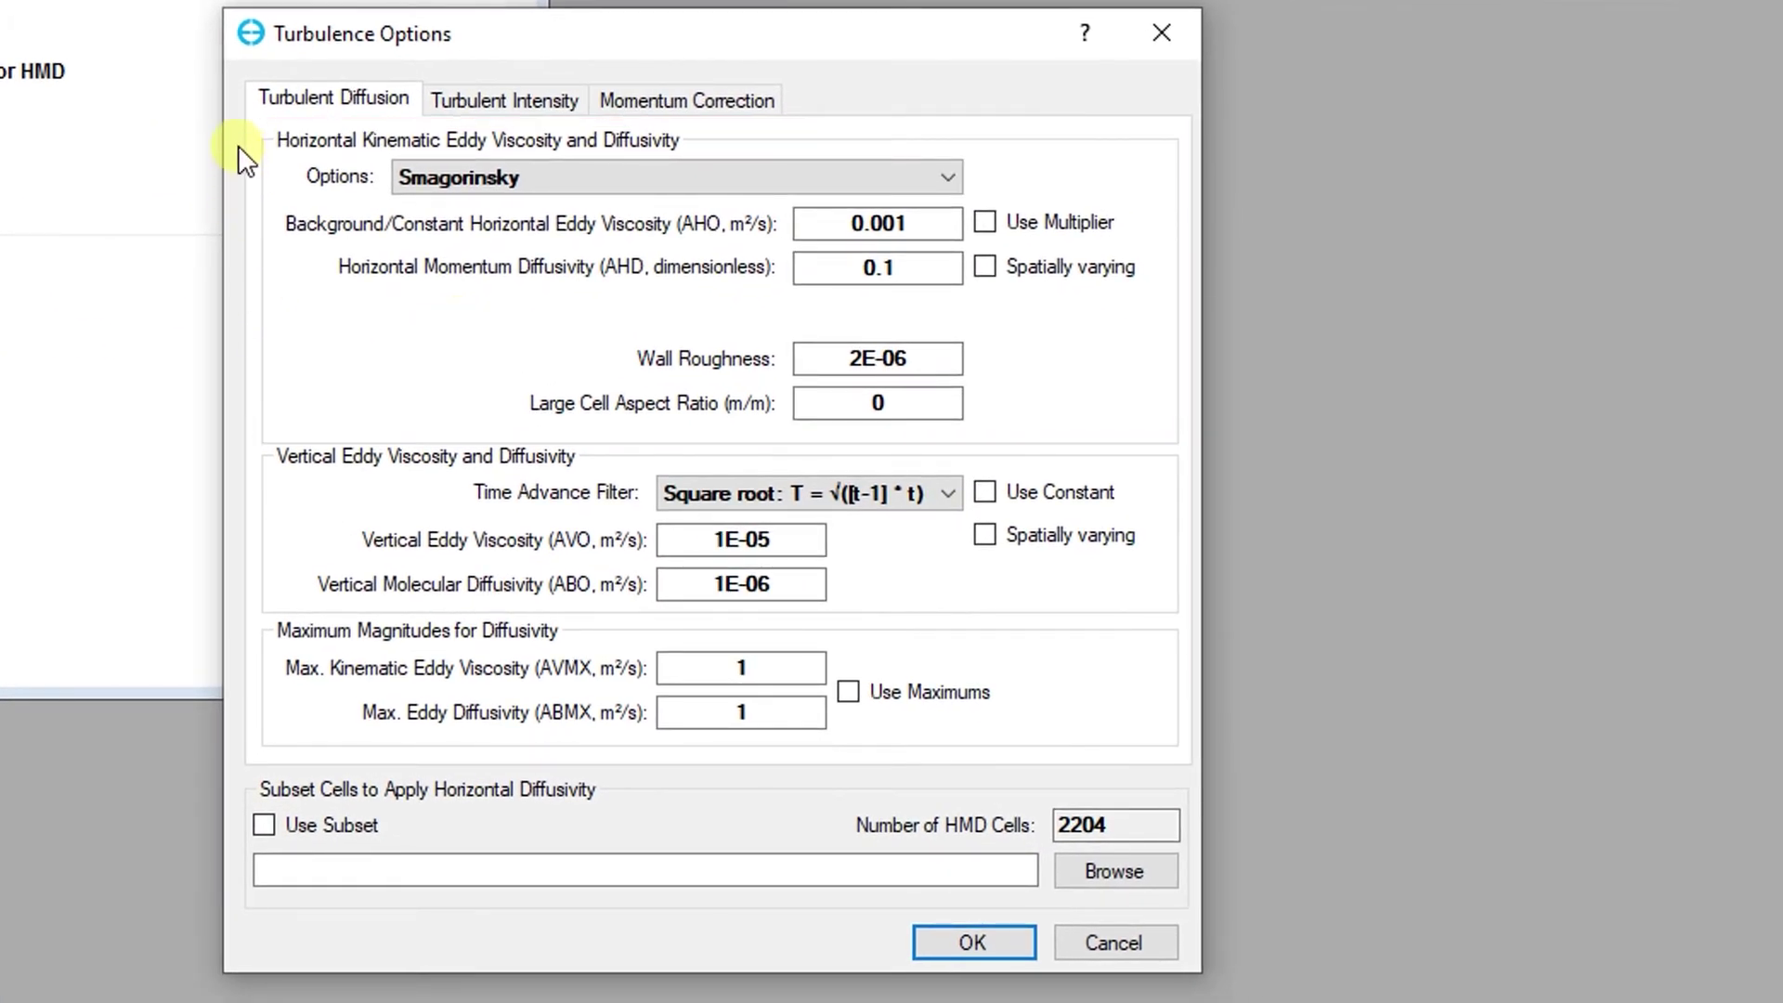
{"action": "left_click", "coordinate": [429, 112]}
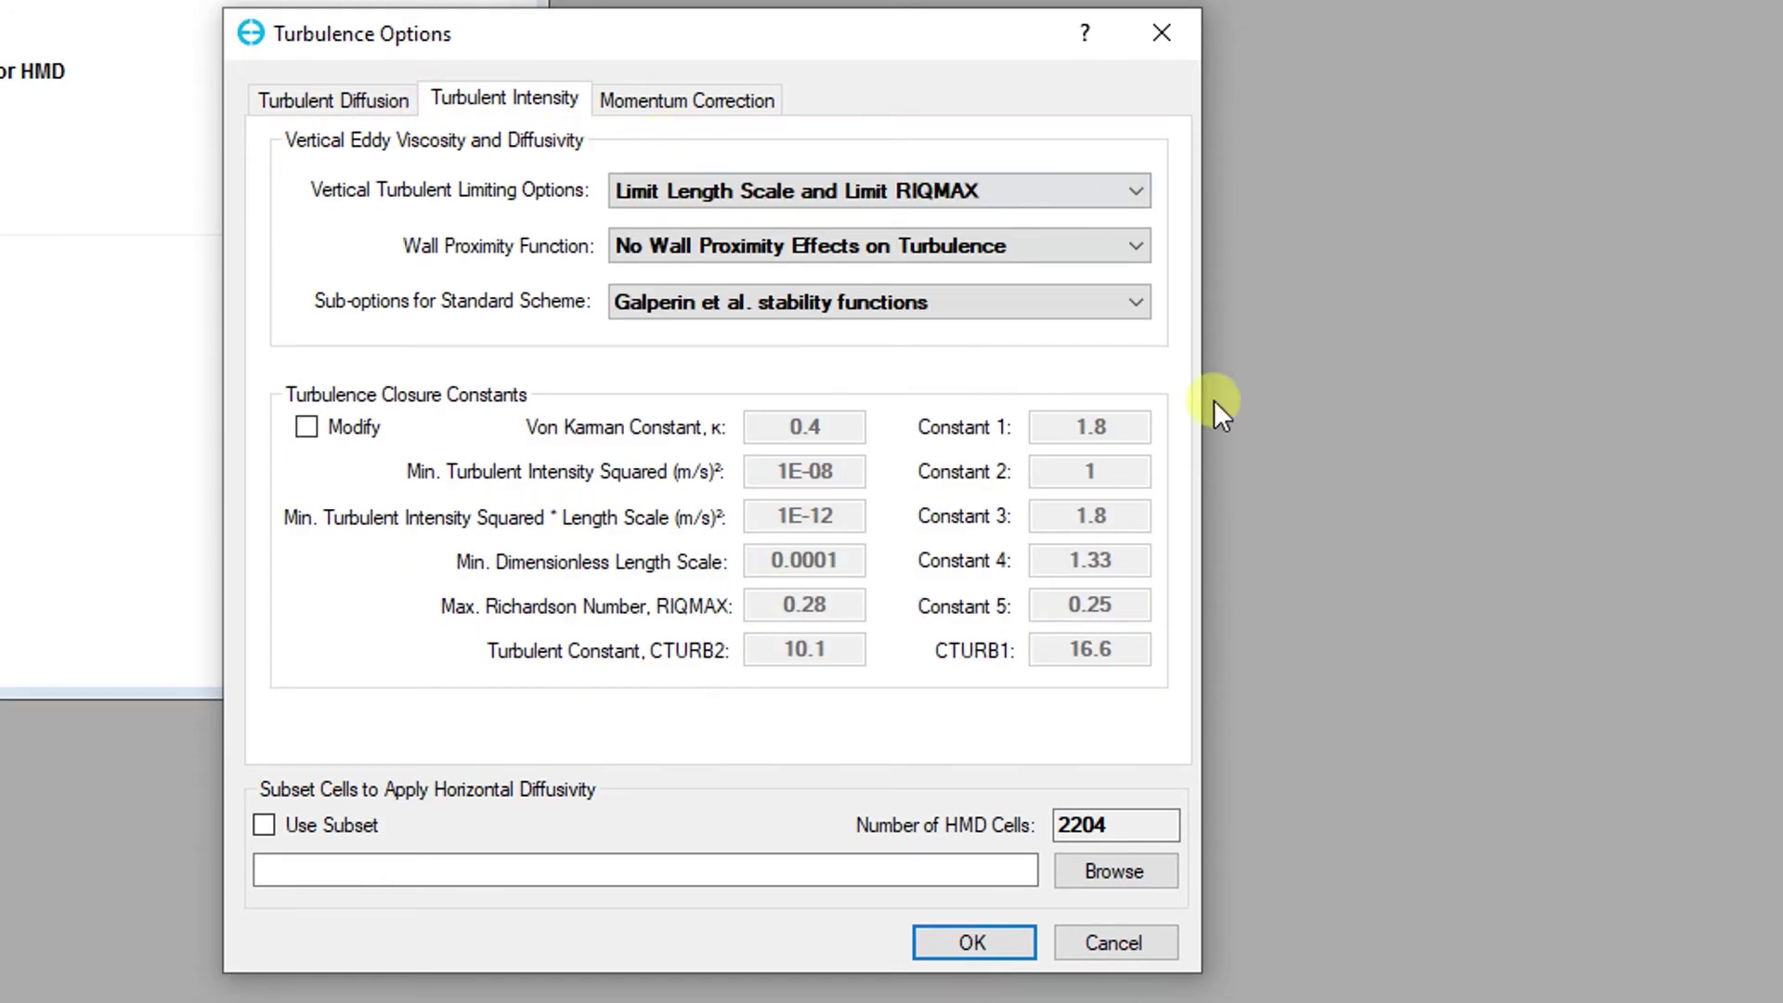
{"action": "left_click", "coordinate": [1014, 927]}
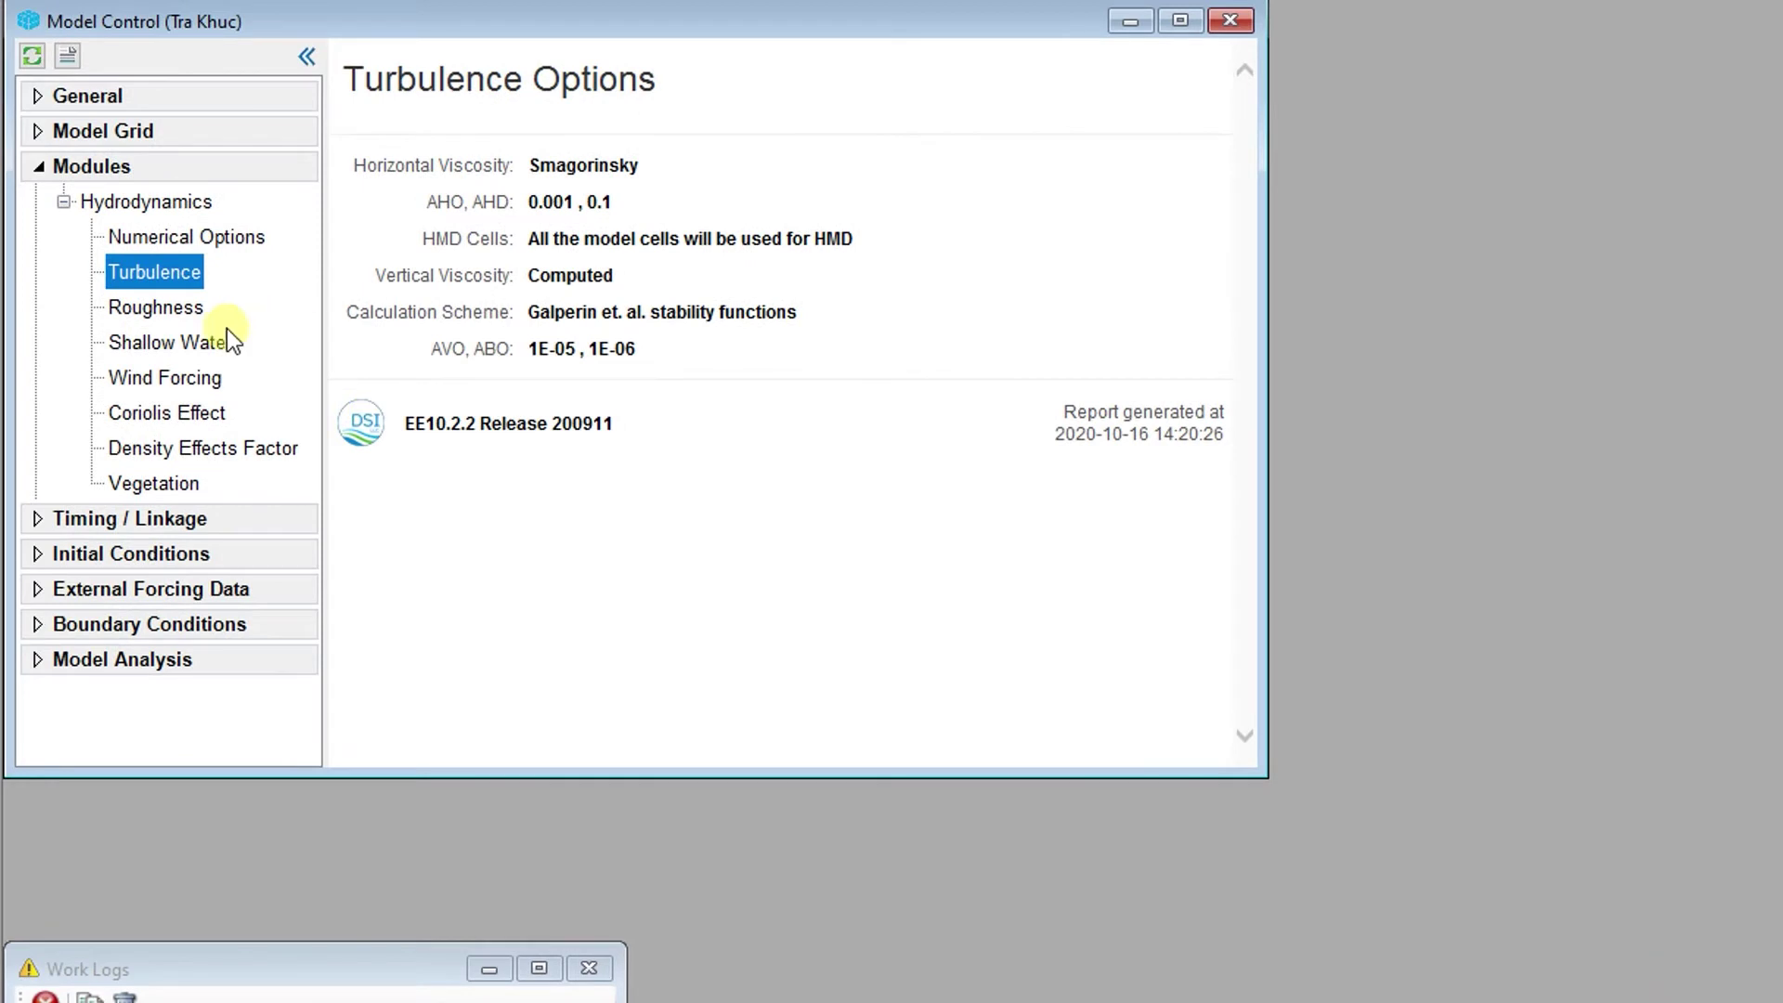
Assign bottom roughness to all grid cells from scatter data in IC Bot Roughness.dat and accept the roughness settings
{"action": "left_click", "coordinate": [196, 316]}
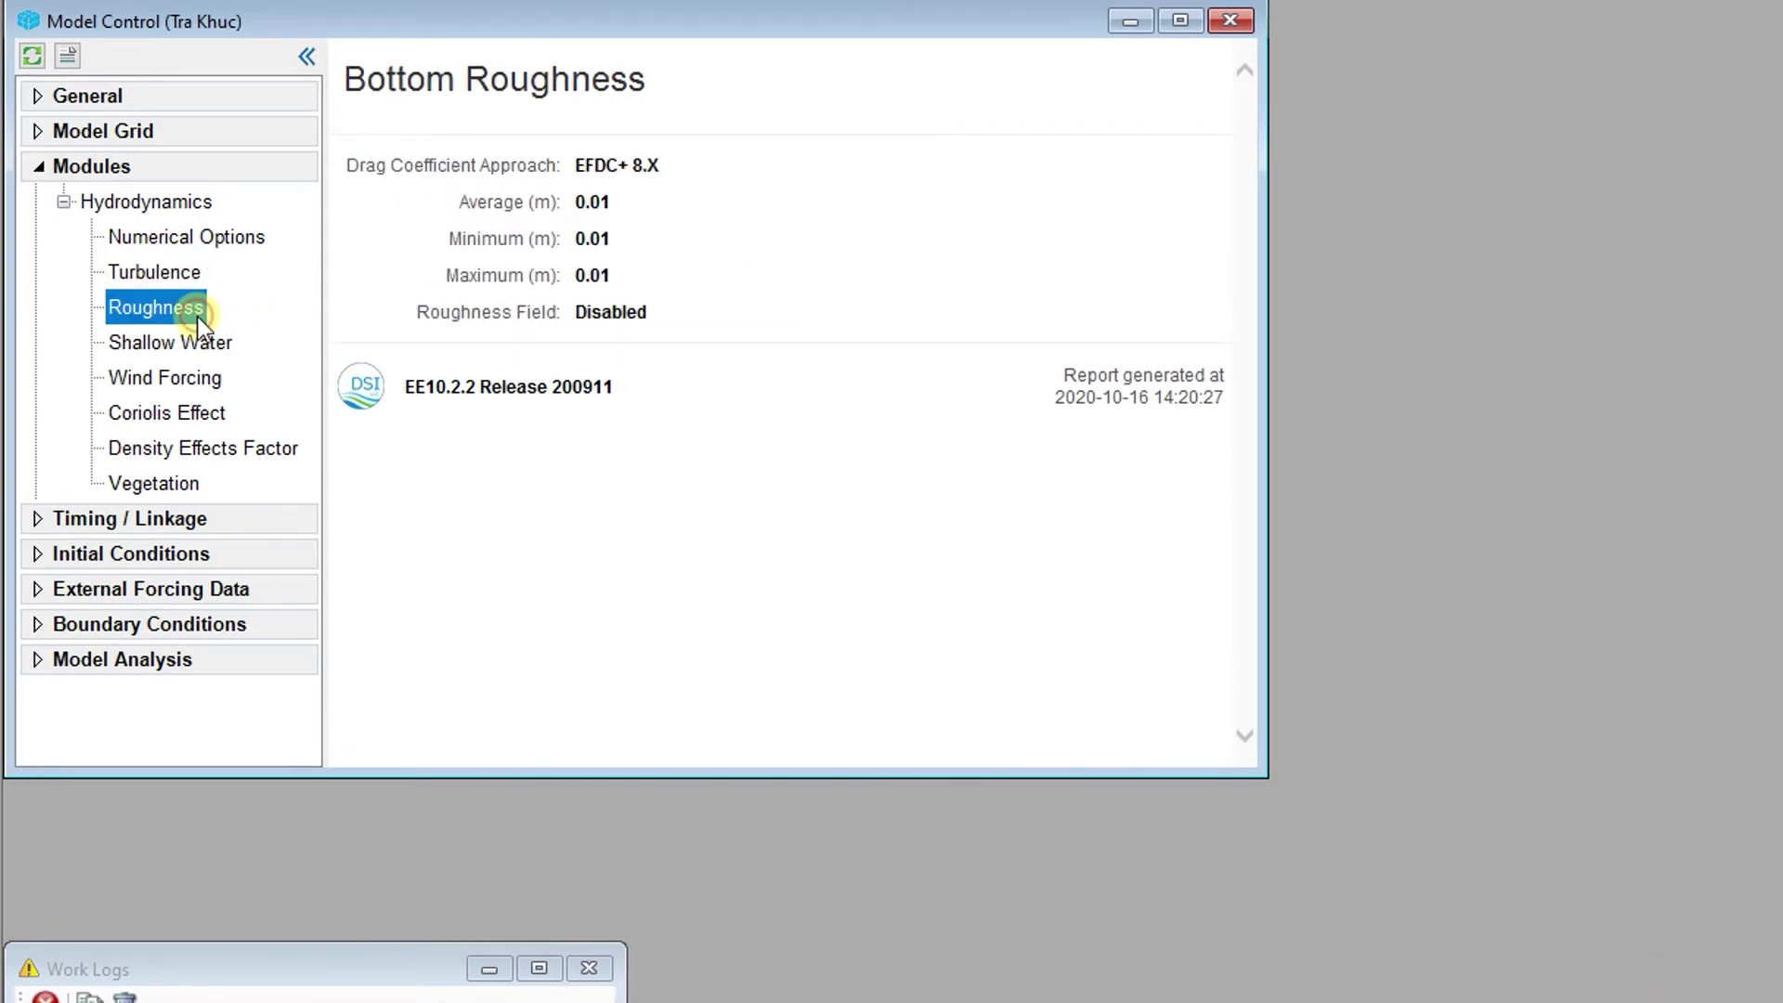
{"action": "double_click", "coordinate": [197, 316]}
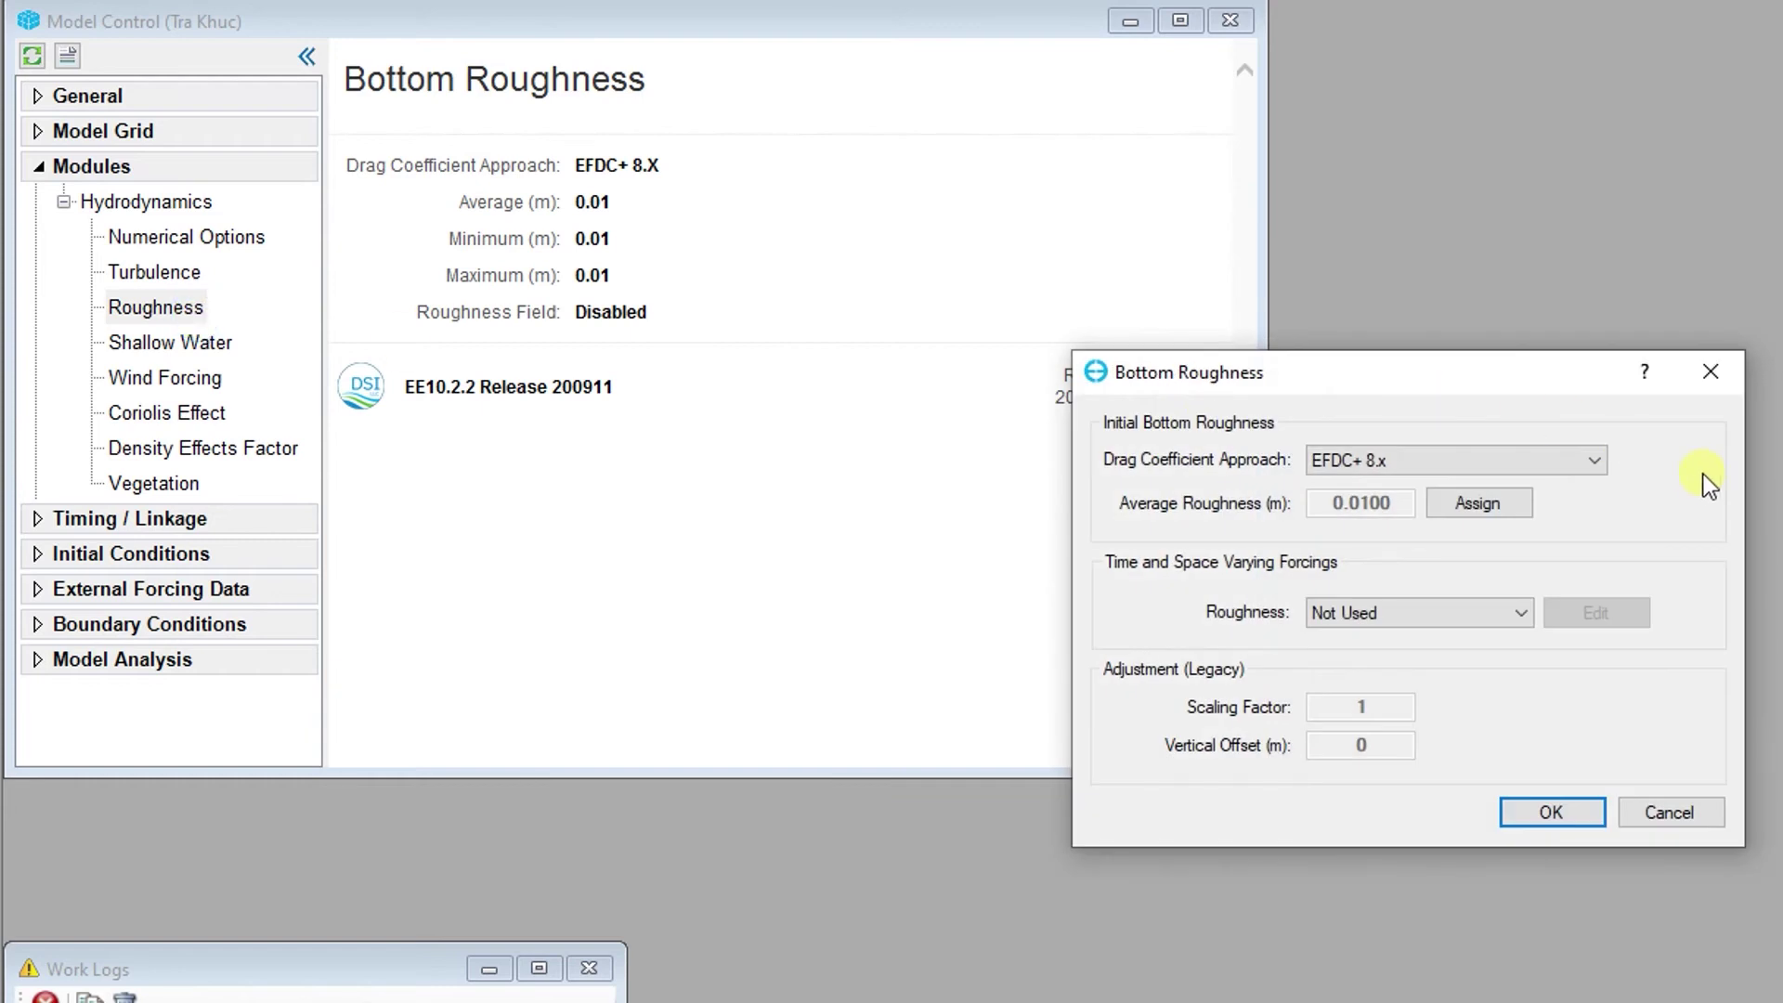
{"action": "left_click", "coordinate": [1514, 509]}
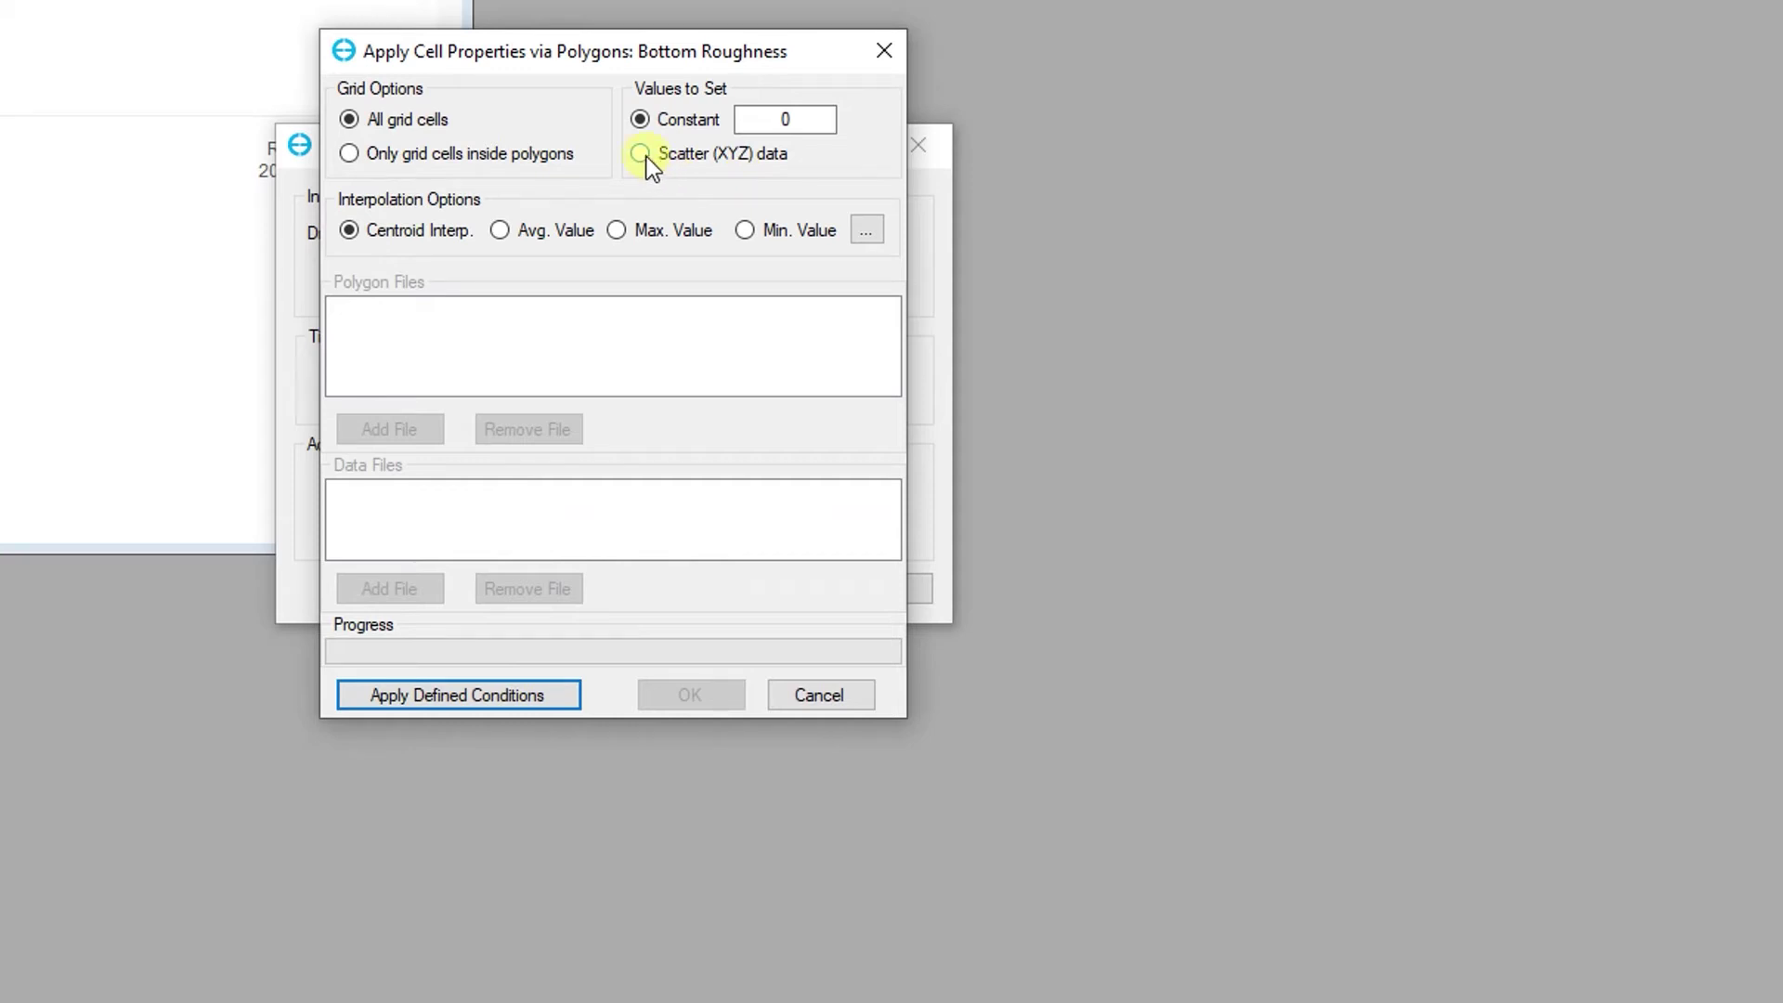
{"action": "left_click", "coordinate": [643, 155]}
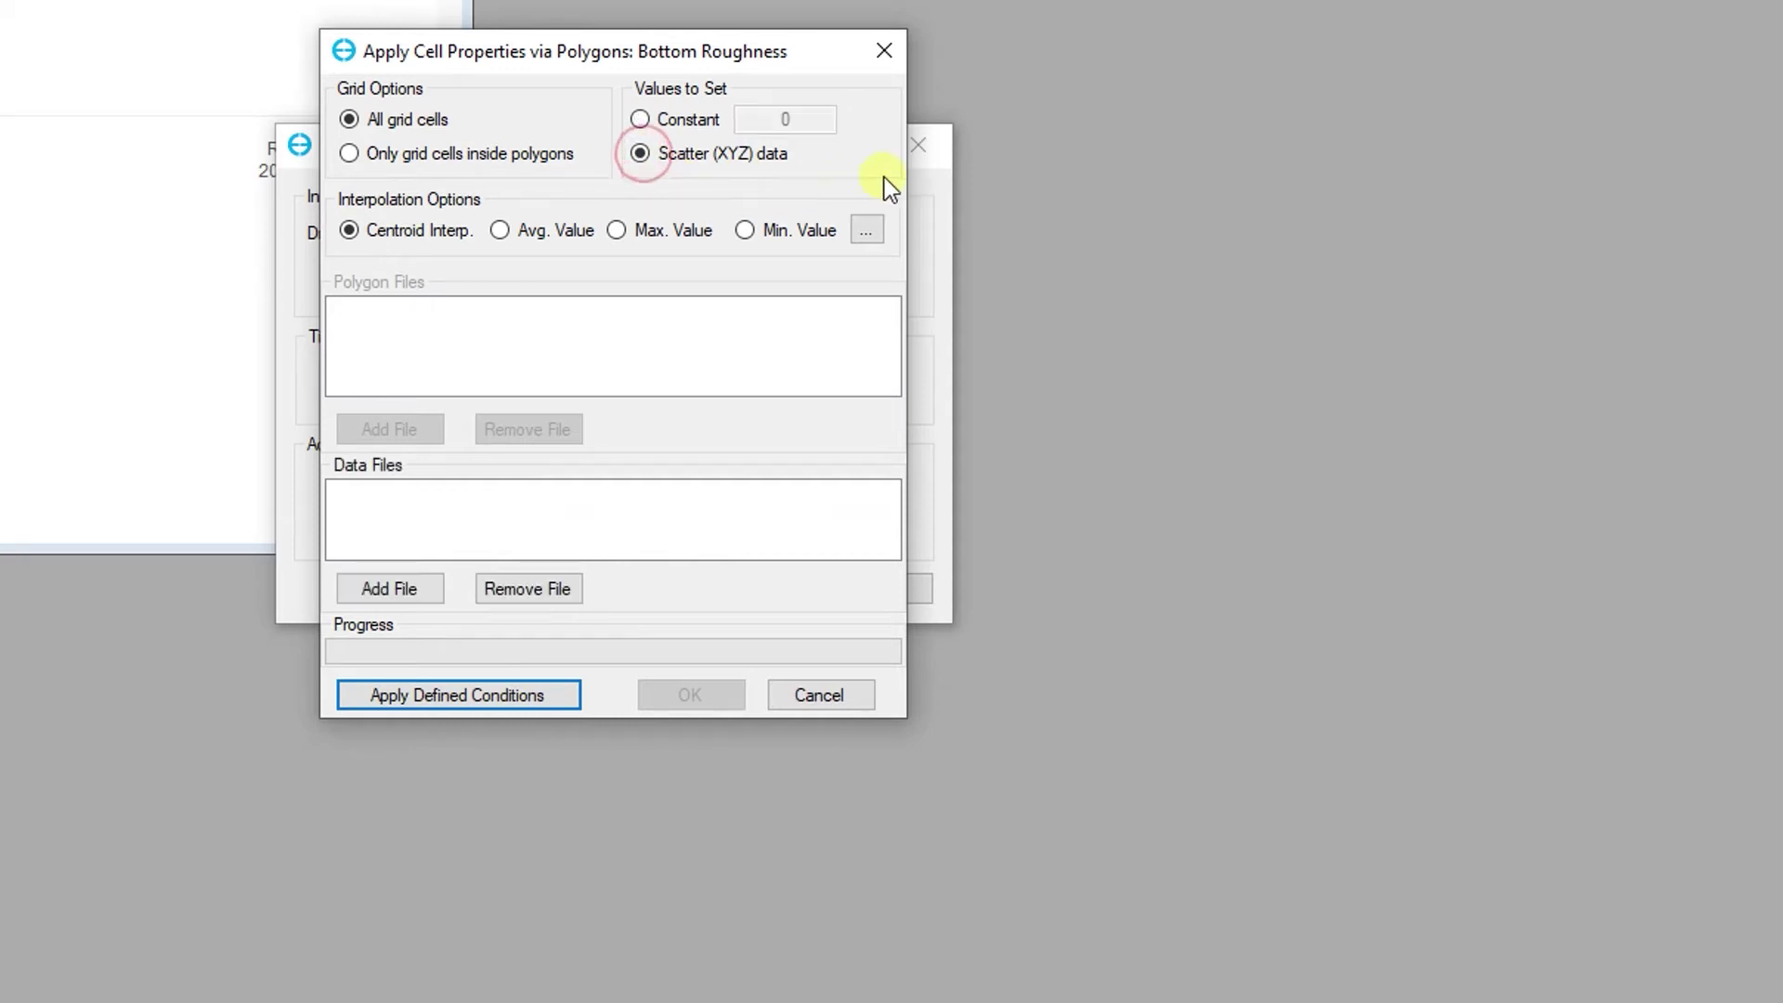
{"action": "left_click", "coordinate": [438, 594]}
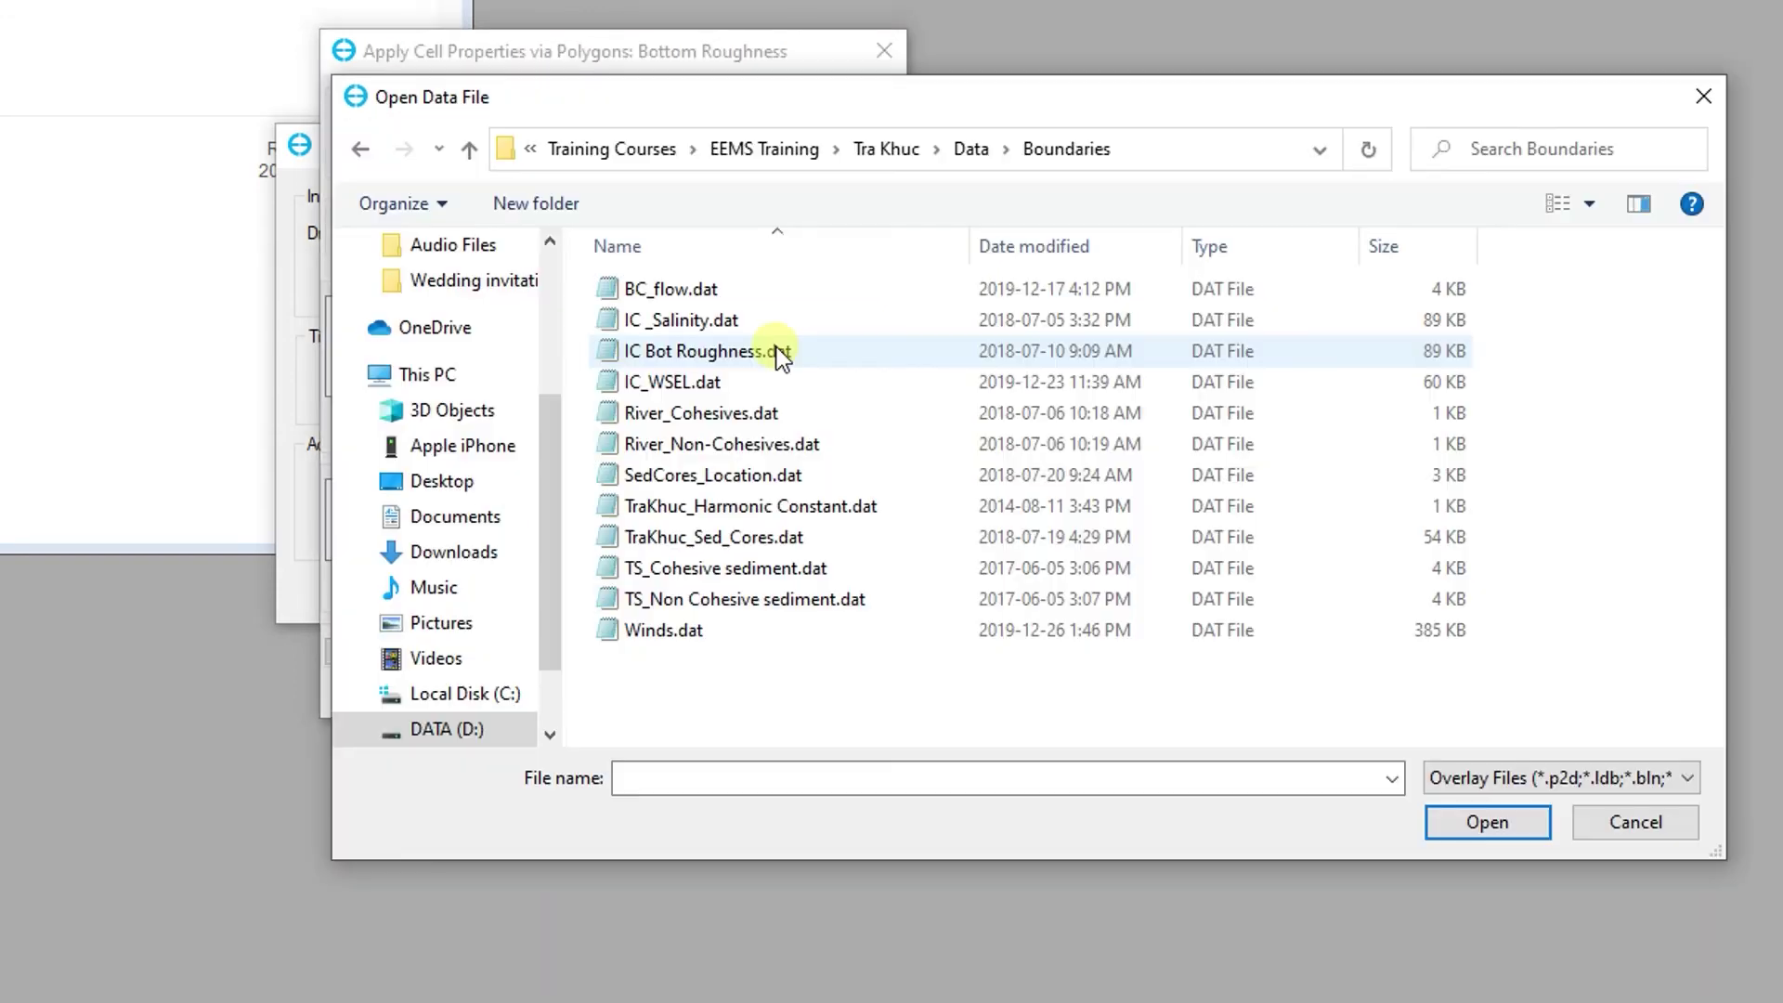
{"action": "left_click", "coordinate": [779, 353]}
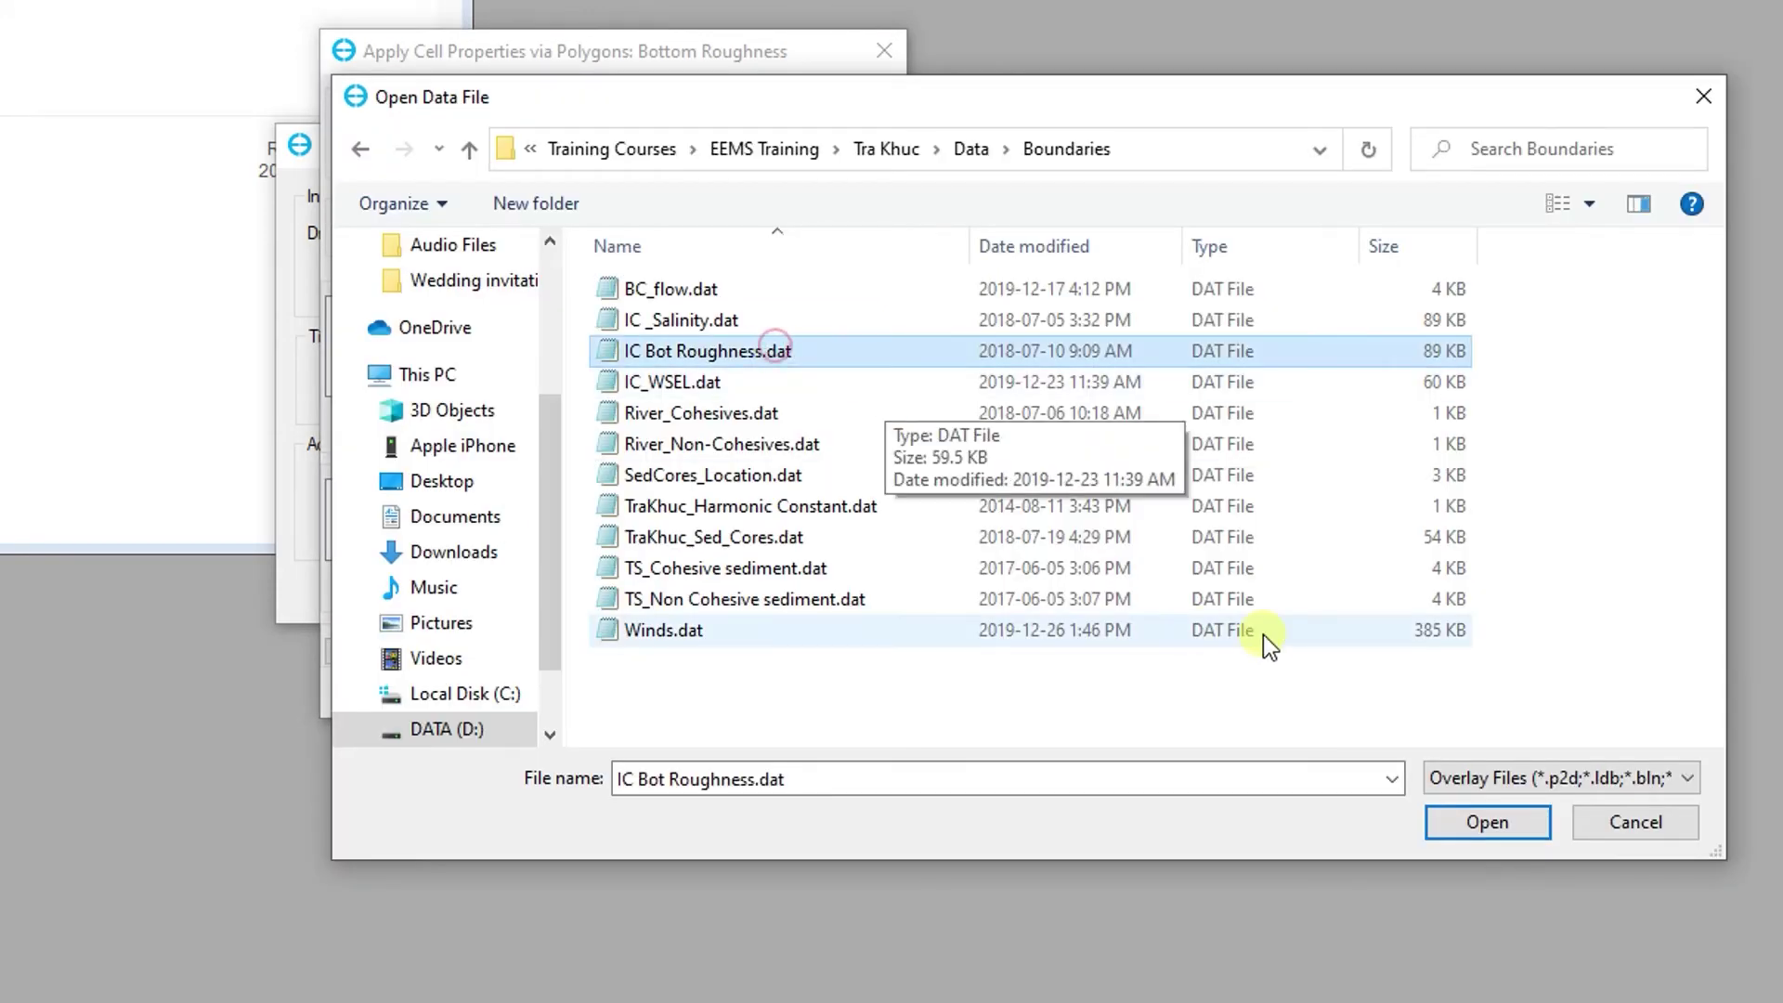
{"action": "left_click", "coordinate": [1446, 823]}
{"action": "left_click", "coordinate": [563, 697]}
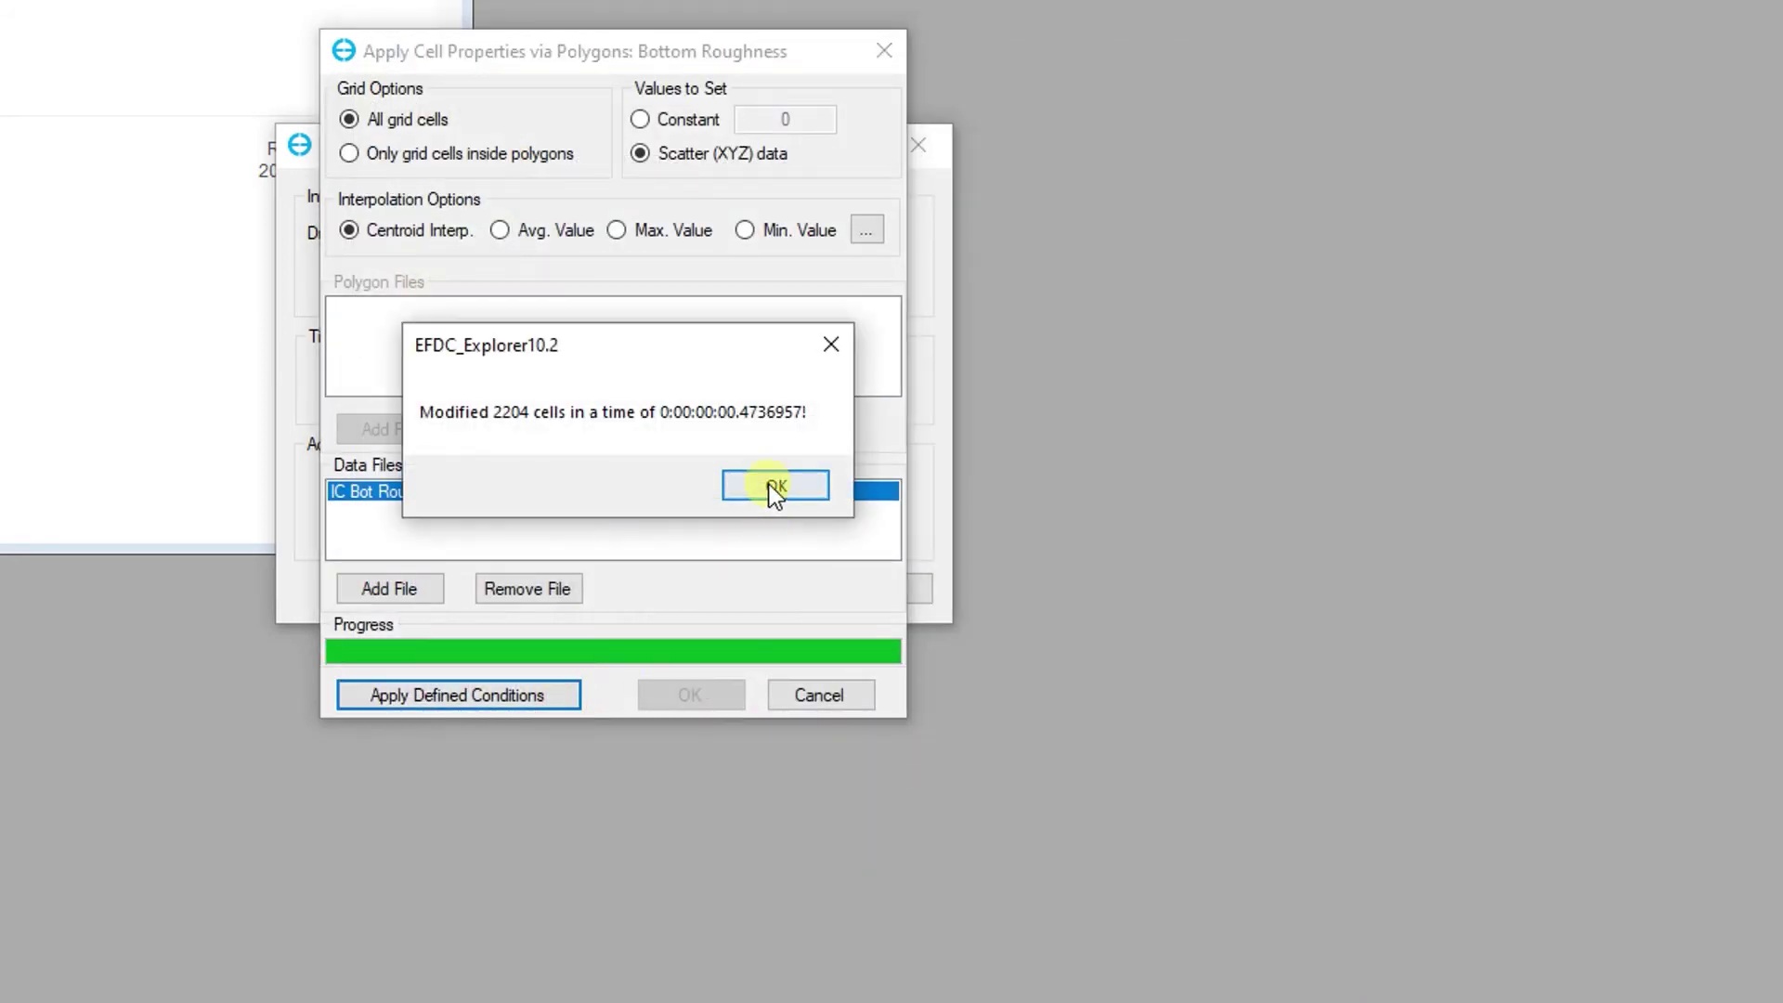
{"action": "left_click", "coordinate": [770, 484]}
{"action": "left_click", "coordinate": [695, 691]}
{"action": "left_click", "coordinate": [775, 588]}
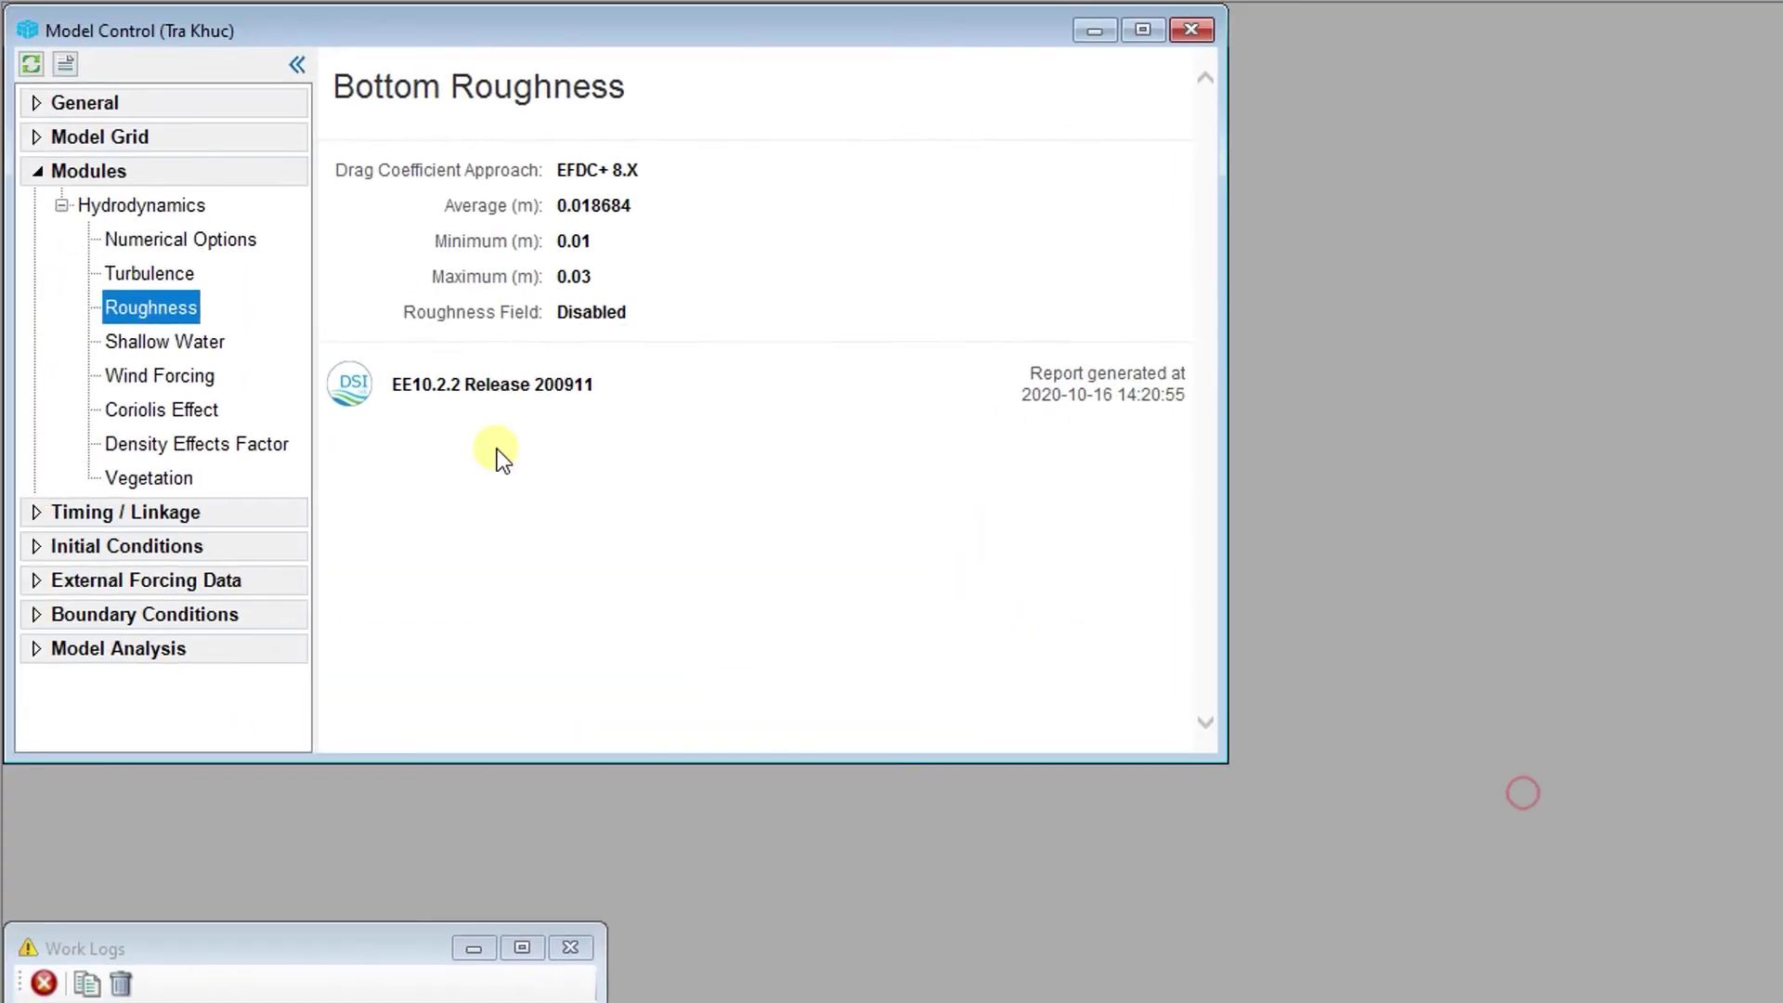
Set the Shallow Water wetting and drying option to wetting/drying with non-linear iterations and face masking
{"action": "left_click", "coordinate": [223, 343]}
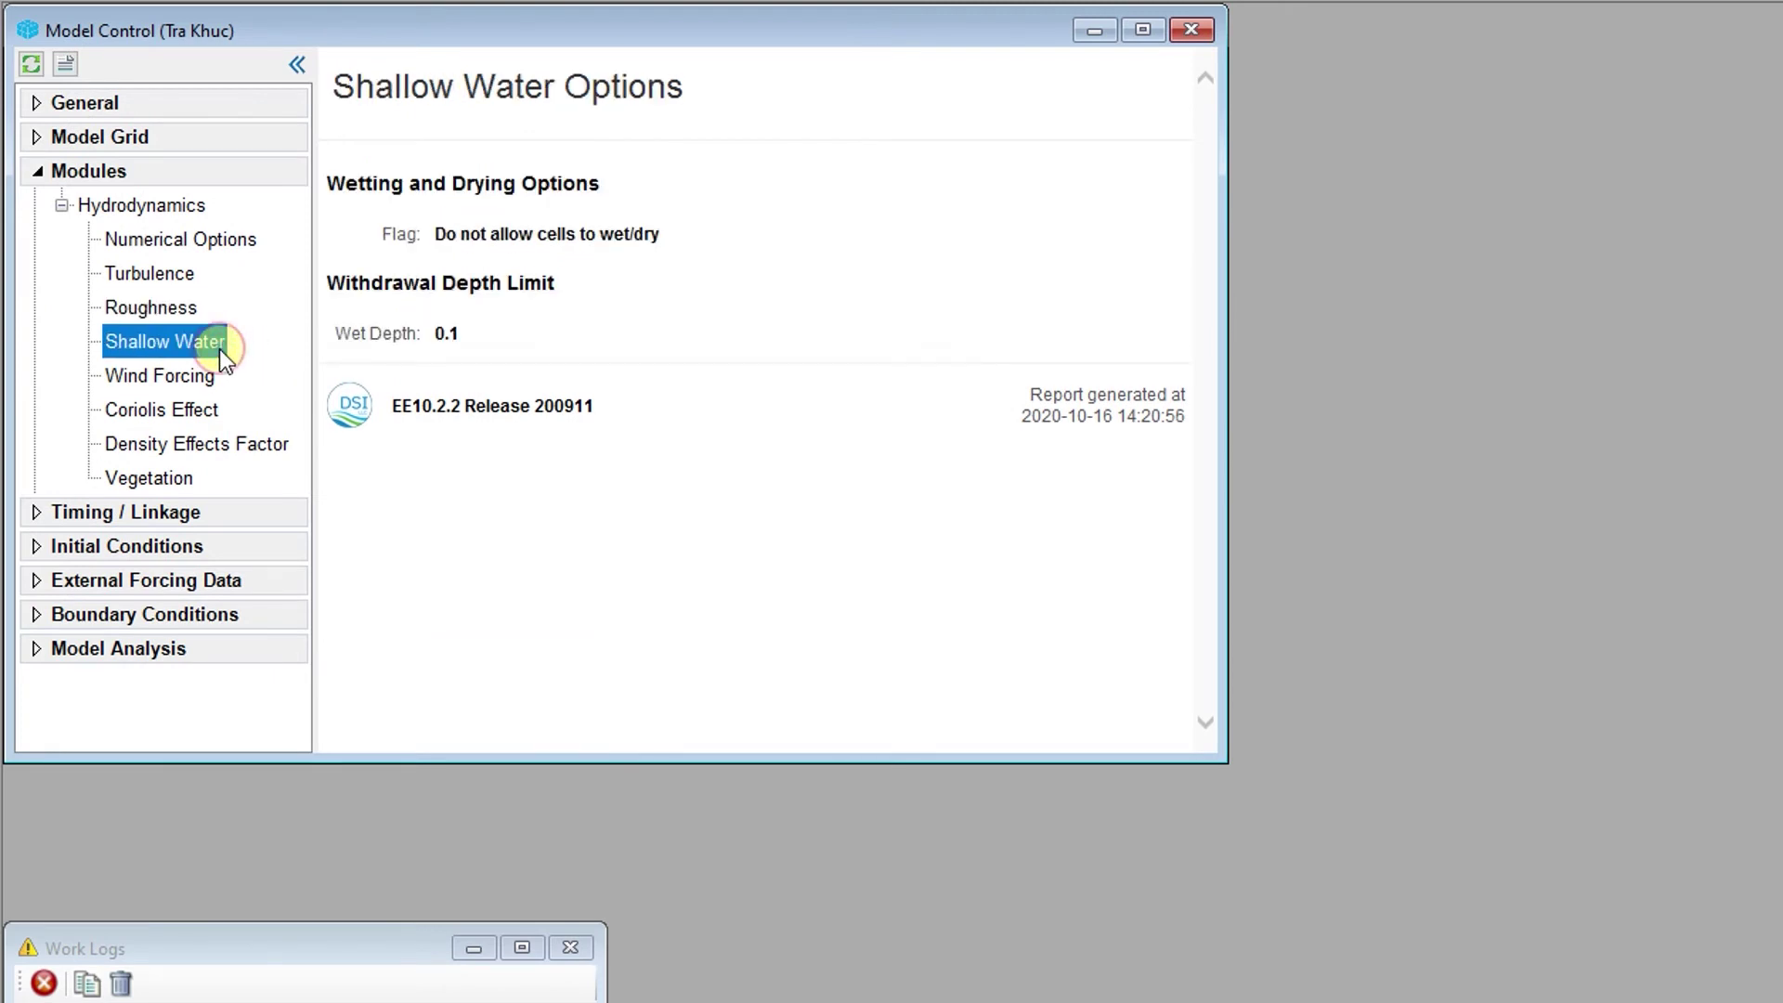
{"action": "double_click", "coordinate": [220, 349]}
{"action": "left_click", "coordinate": [1642, 478]}
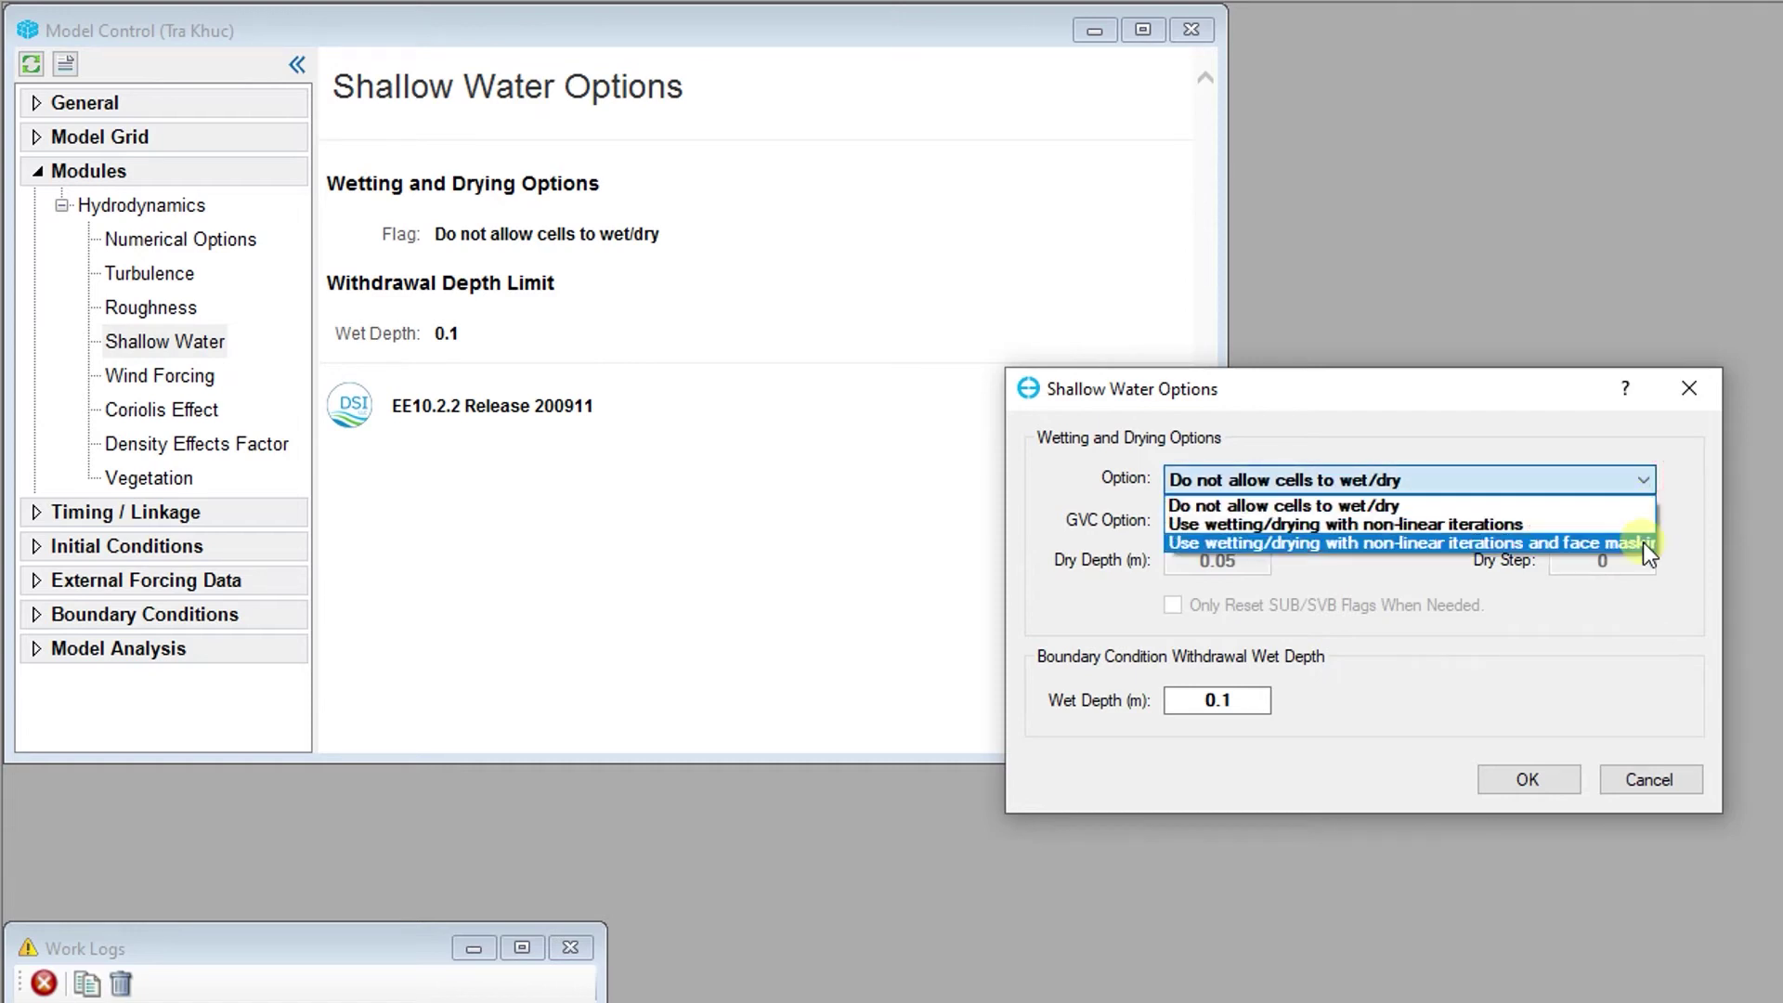
{"action": "left_click", "coordinate": [1642, 542]}
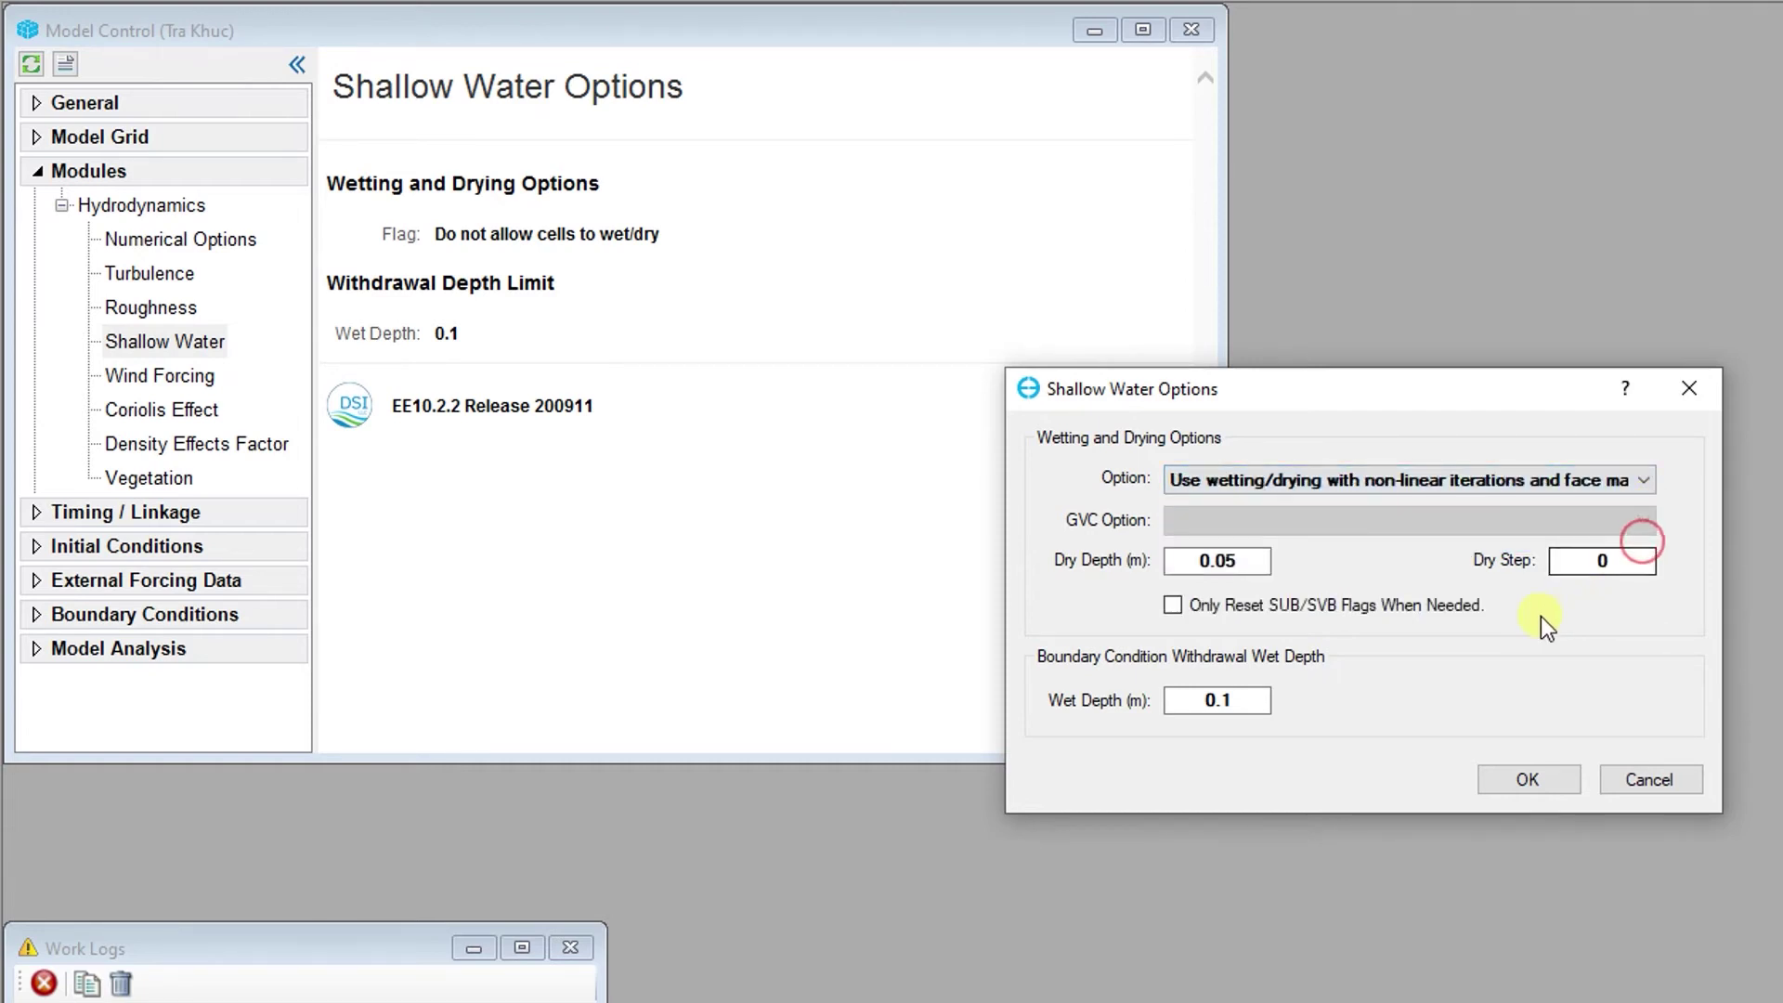
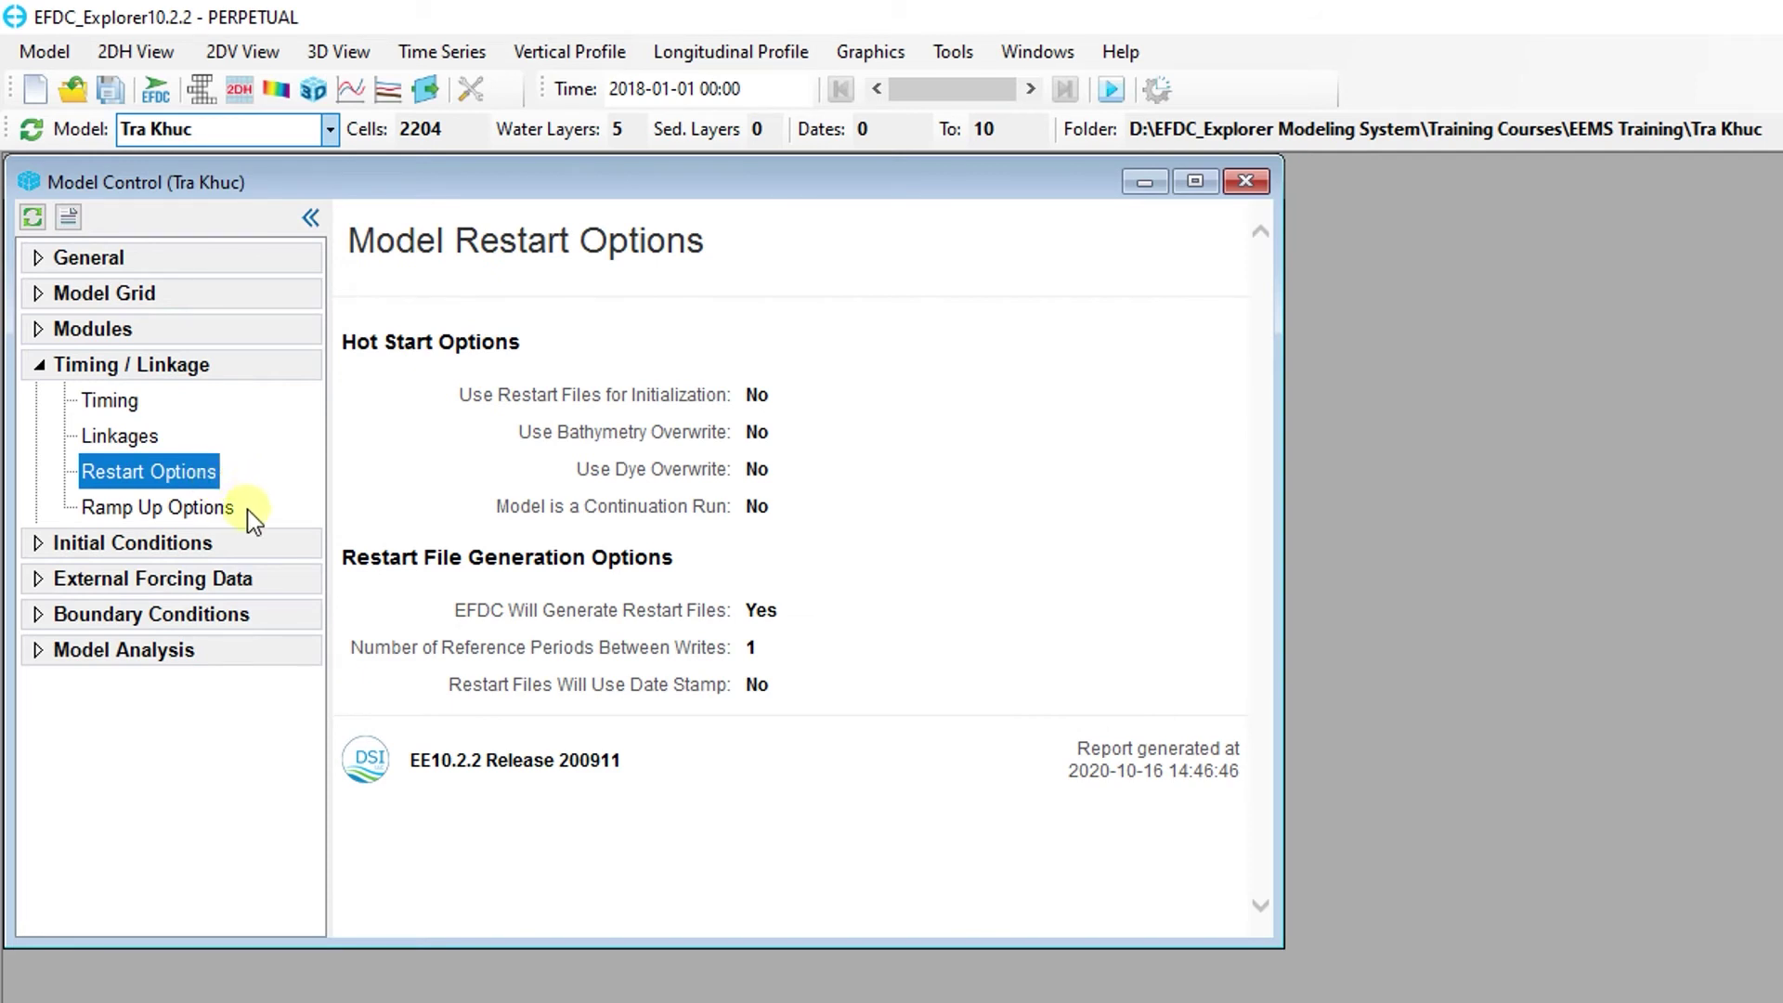
Review the ramp-up options and the simulation timing settings, including the dynamic time step options, and accept them as they are
{"action": "left_click", "coordinate": [233, 508]}
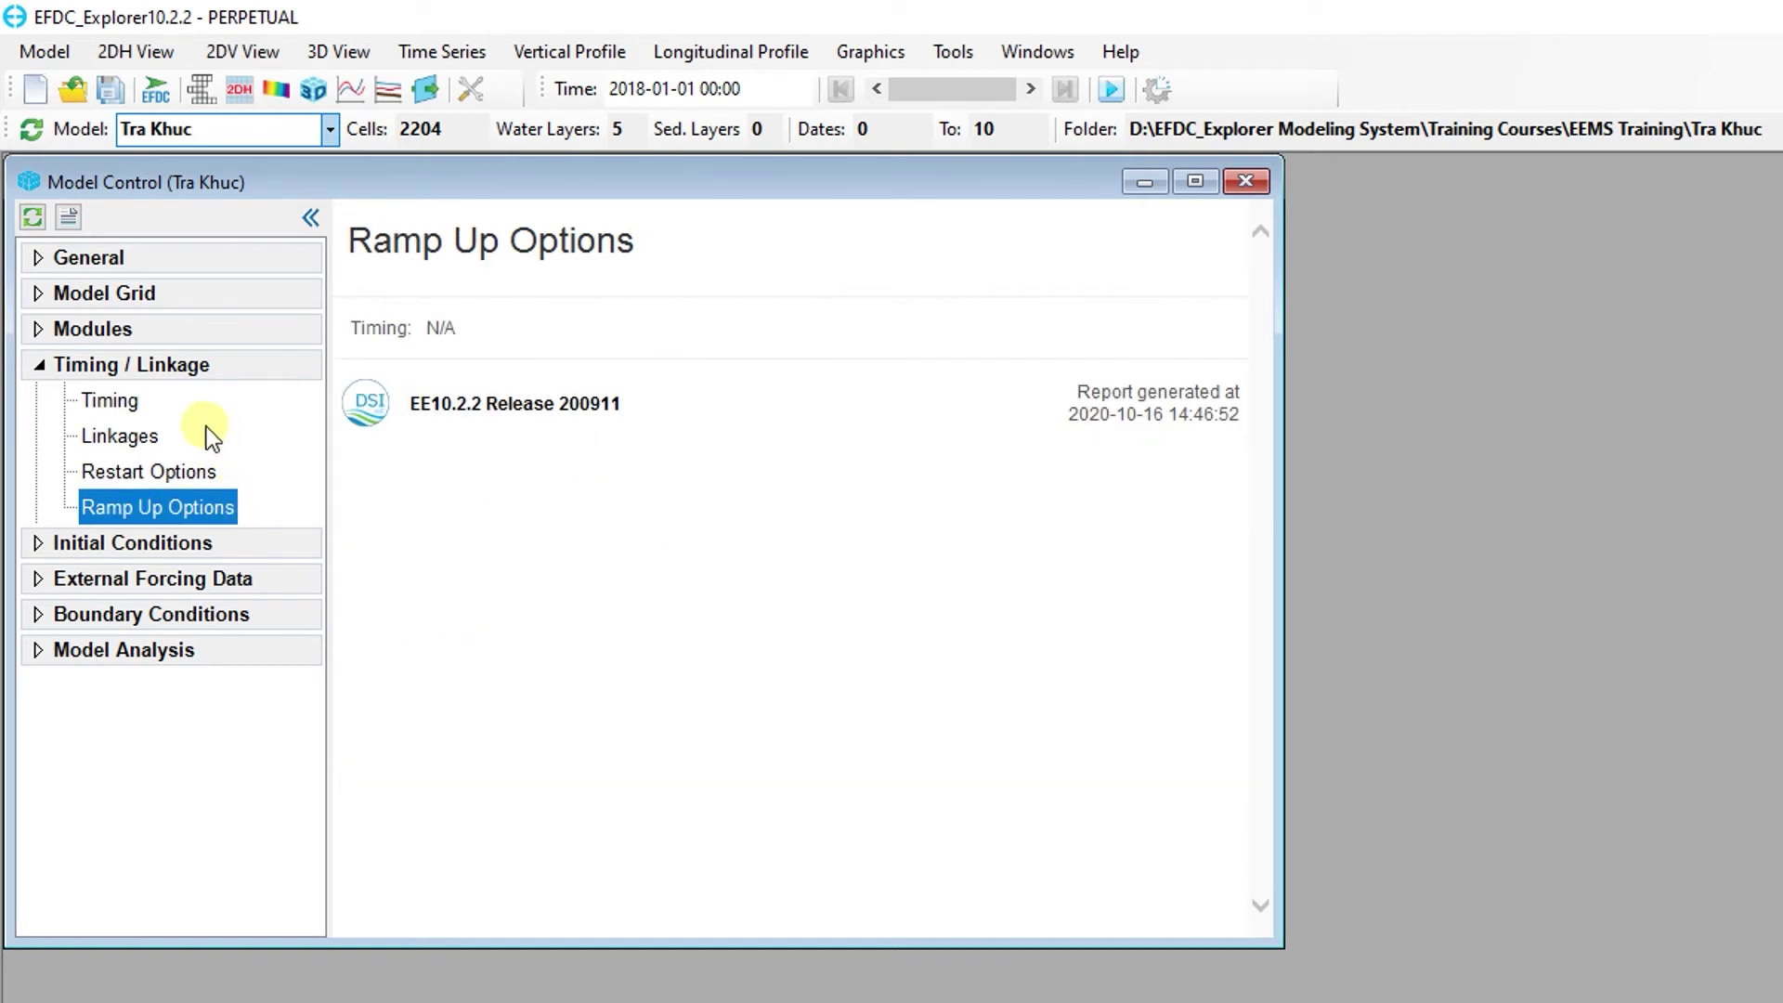
{"action": "left_click", "coordinate": [139, 403]}
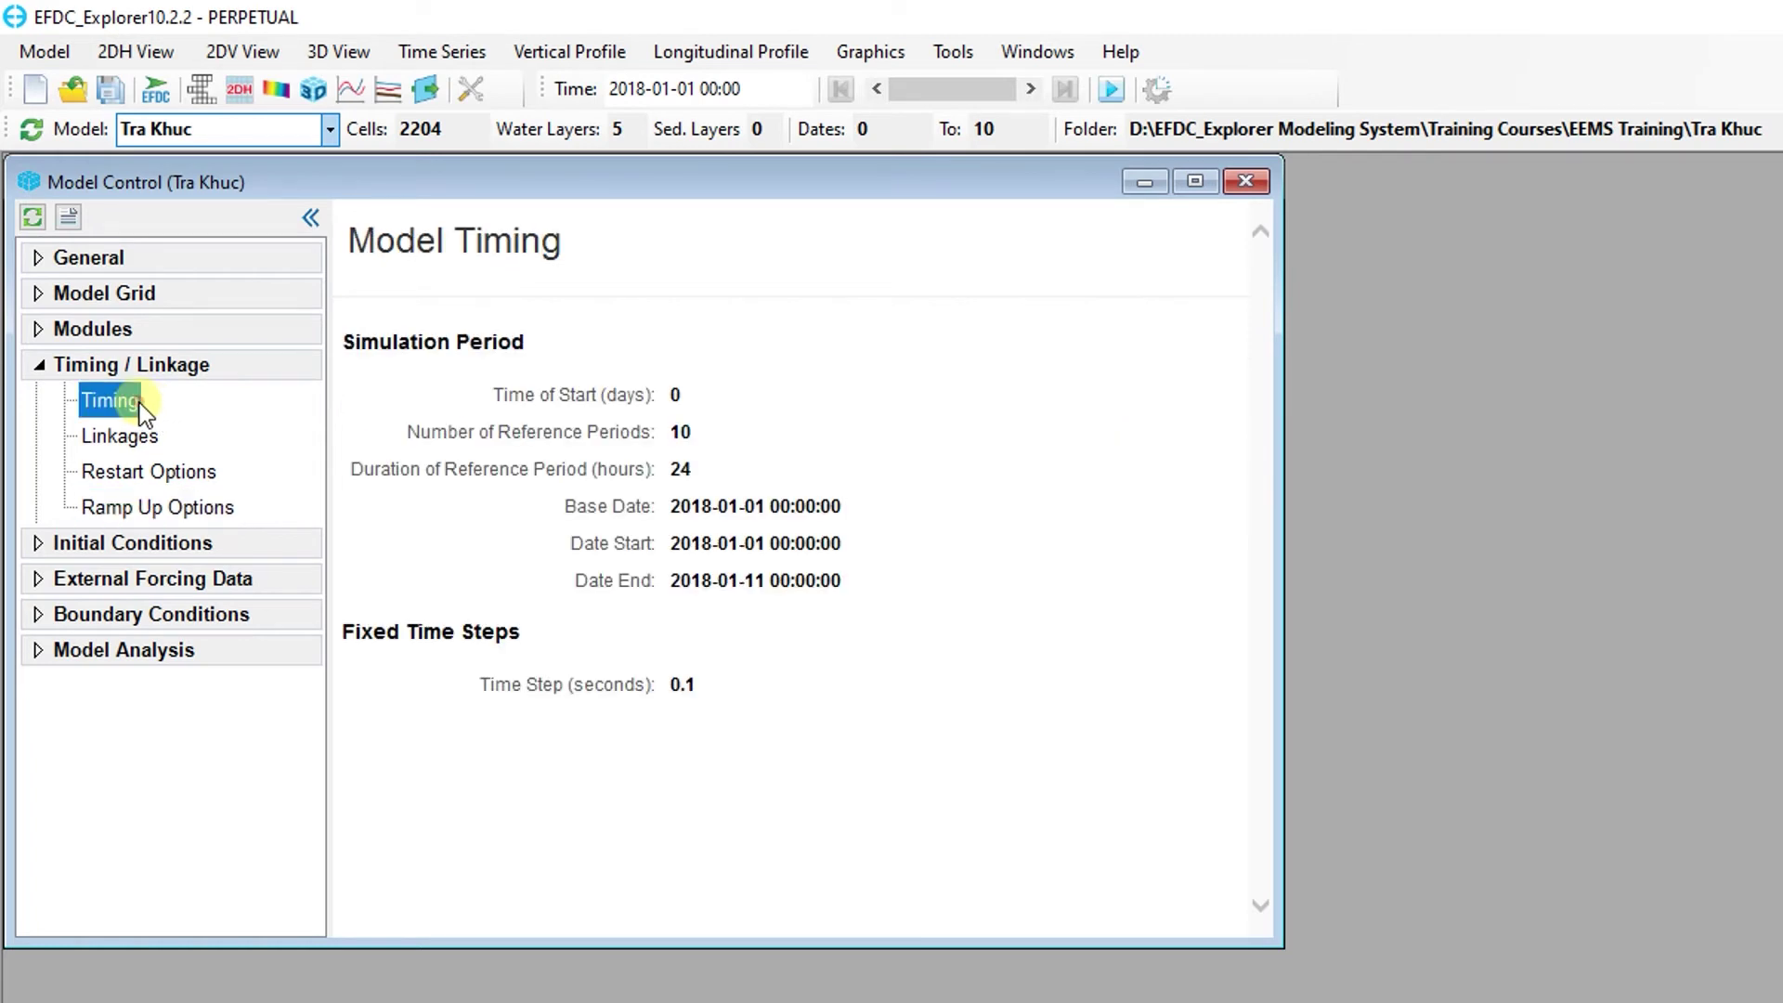
{"action": "double_click", "coordinate": [139, 404]}
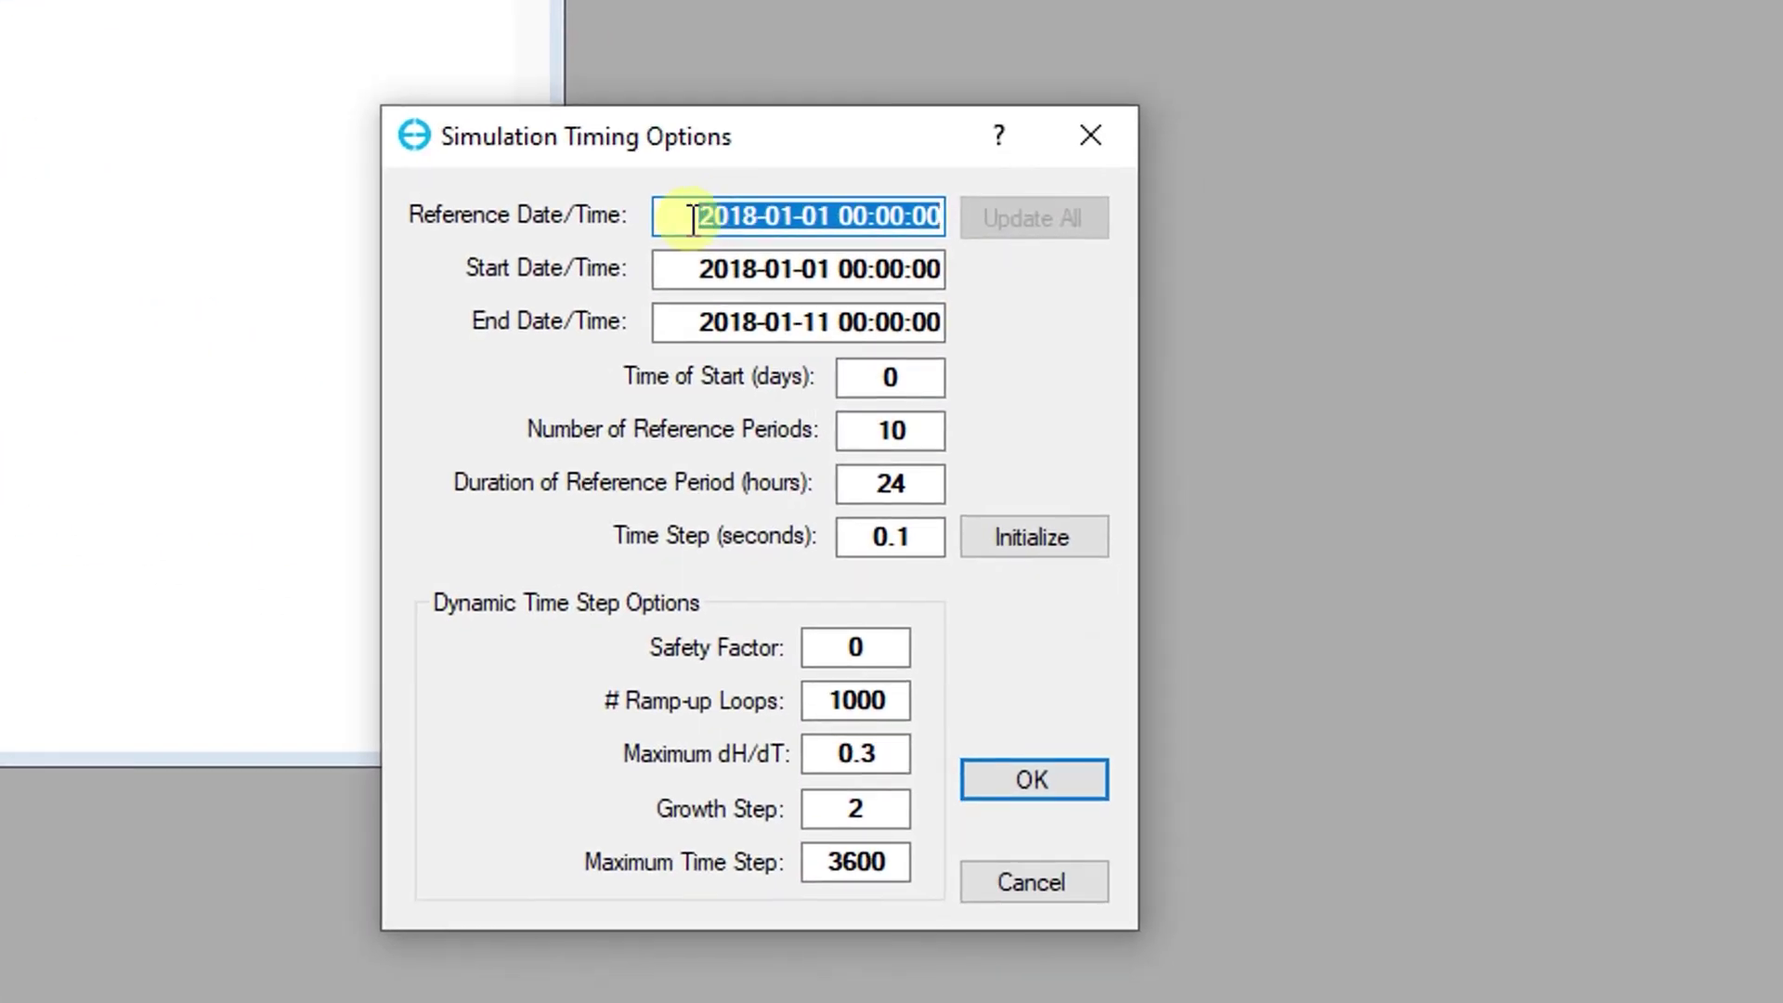
{"action": "left_click", "coordinate": [1374, 549]}
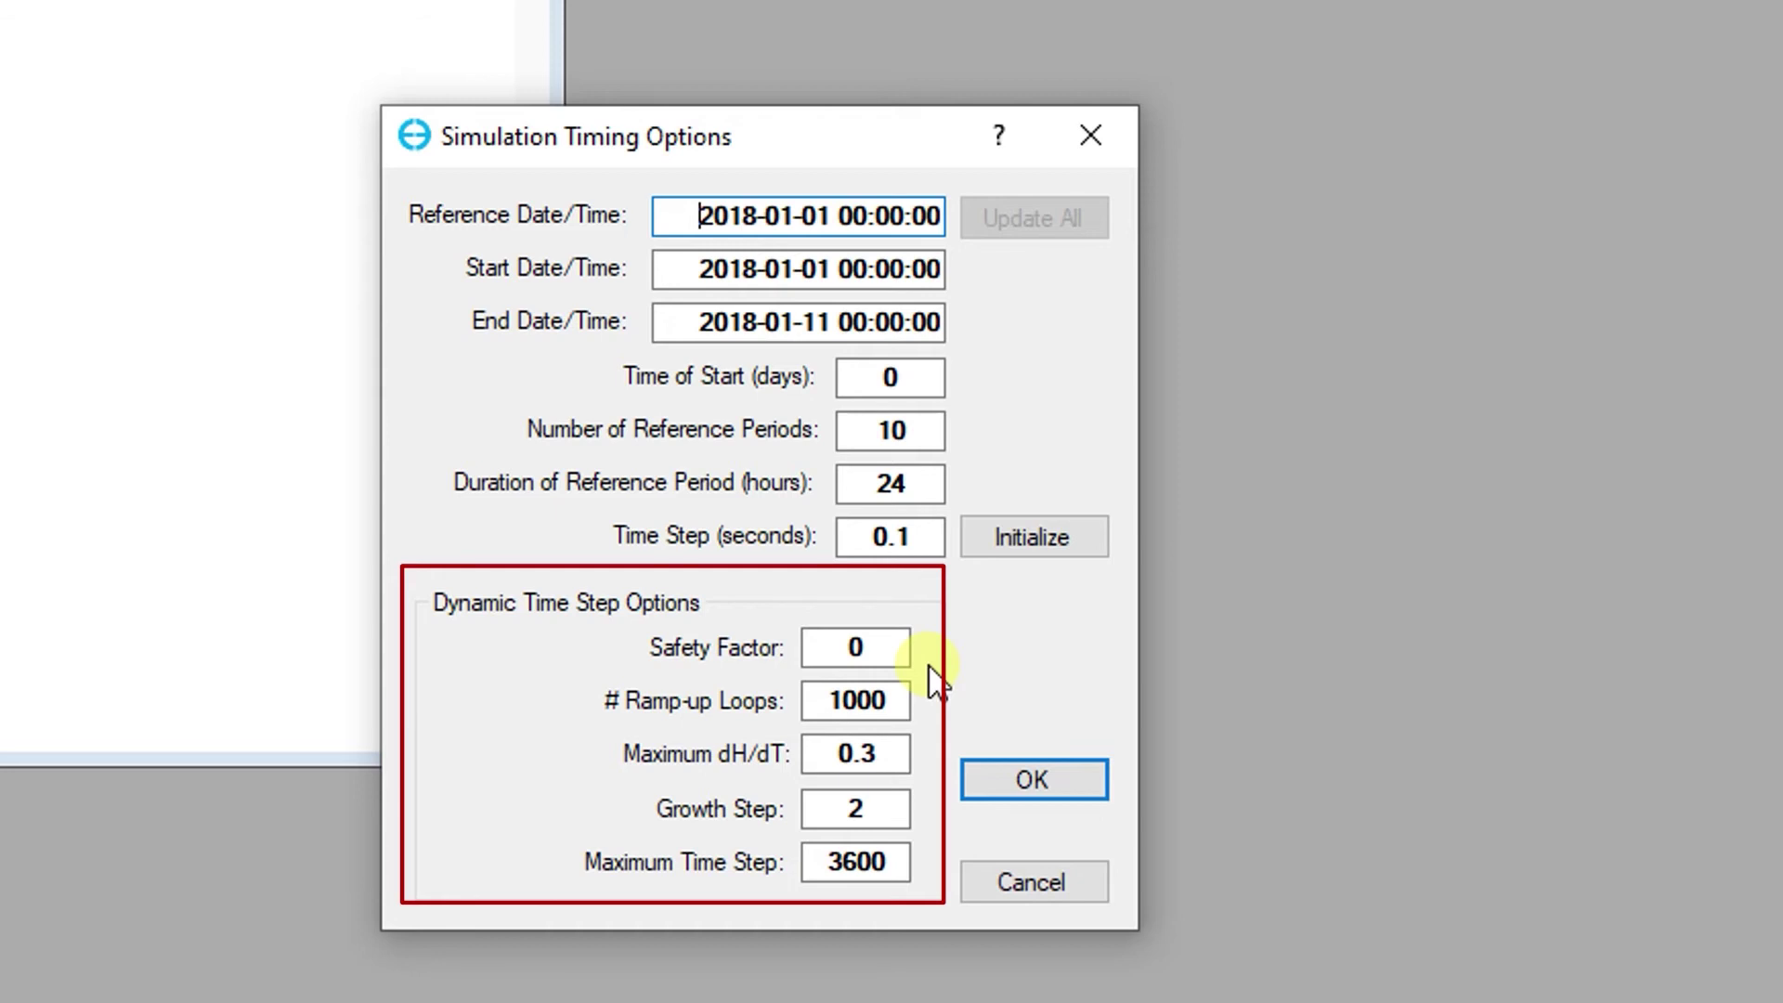
{"action": "left_click", "coordinate": [885, 646]}
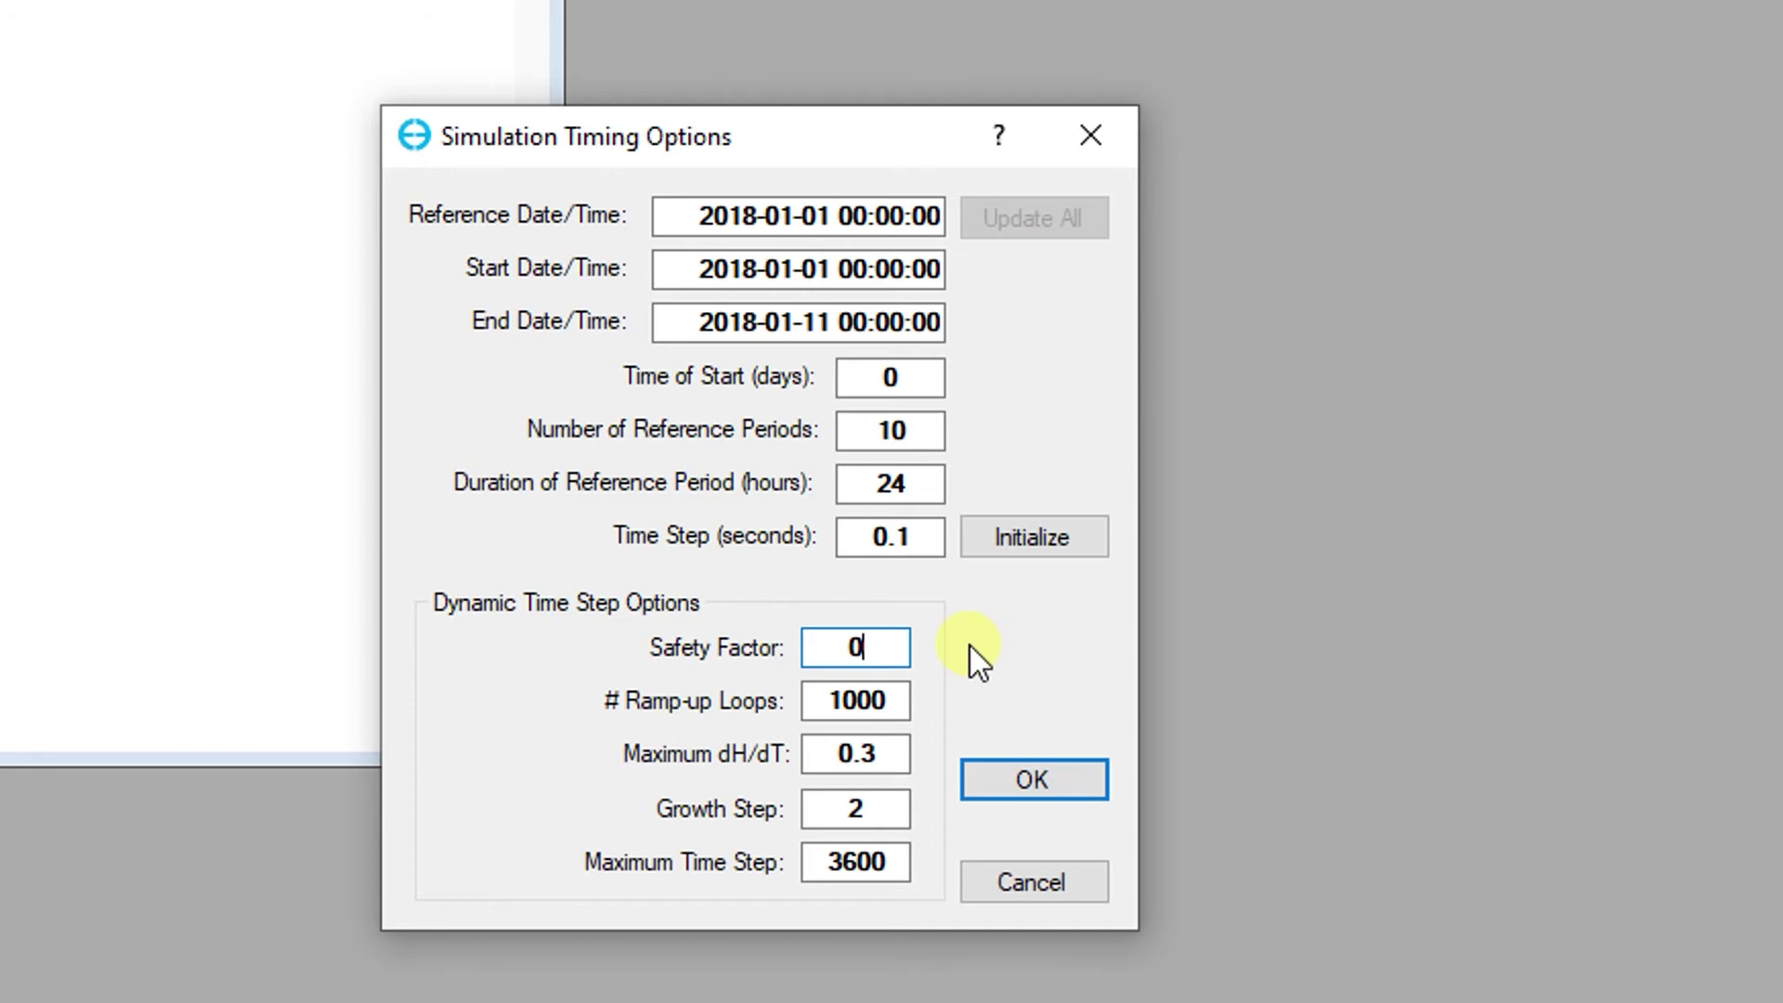
{"action": "left_click", "coordinate": [1033, 786]}
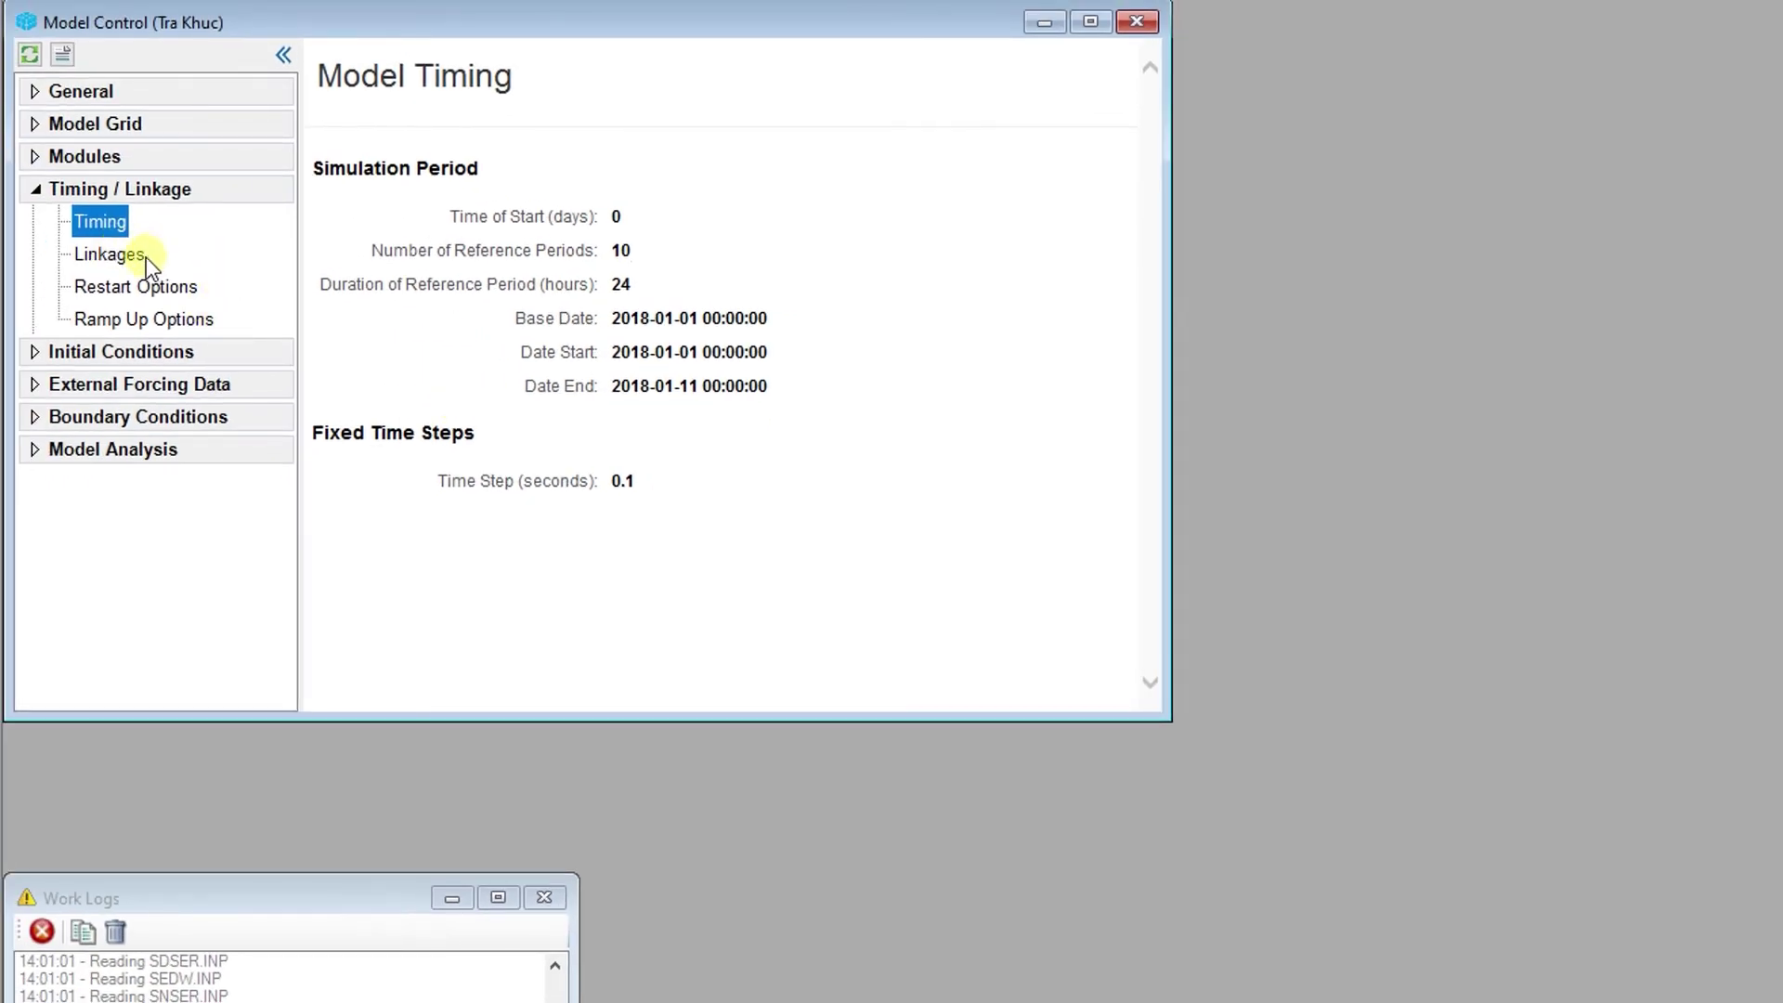
Enable linking of EFDC results to EFDC_Explorer in the EFDC model linkage settings
{"action": "left_click", "coordinate": [145, 256]}
{"action": "double_click", "coordinate": [143, 256]}
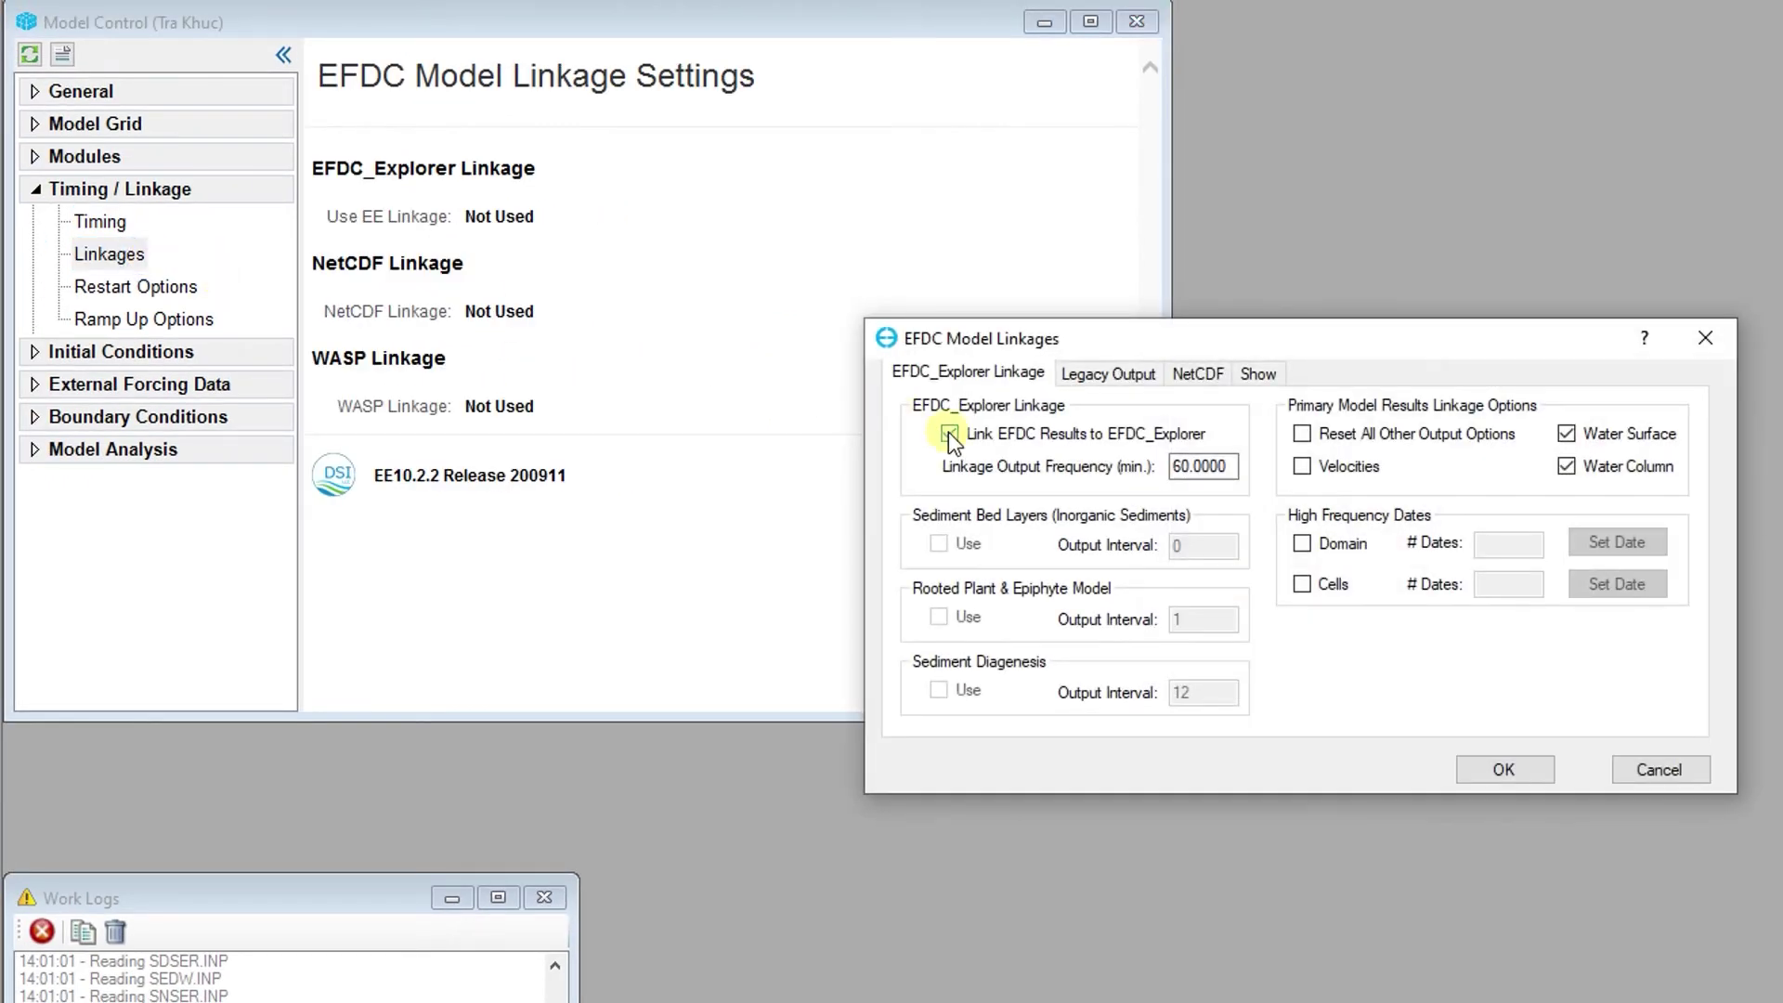
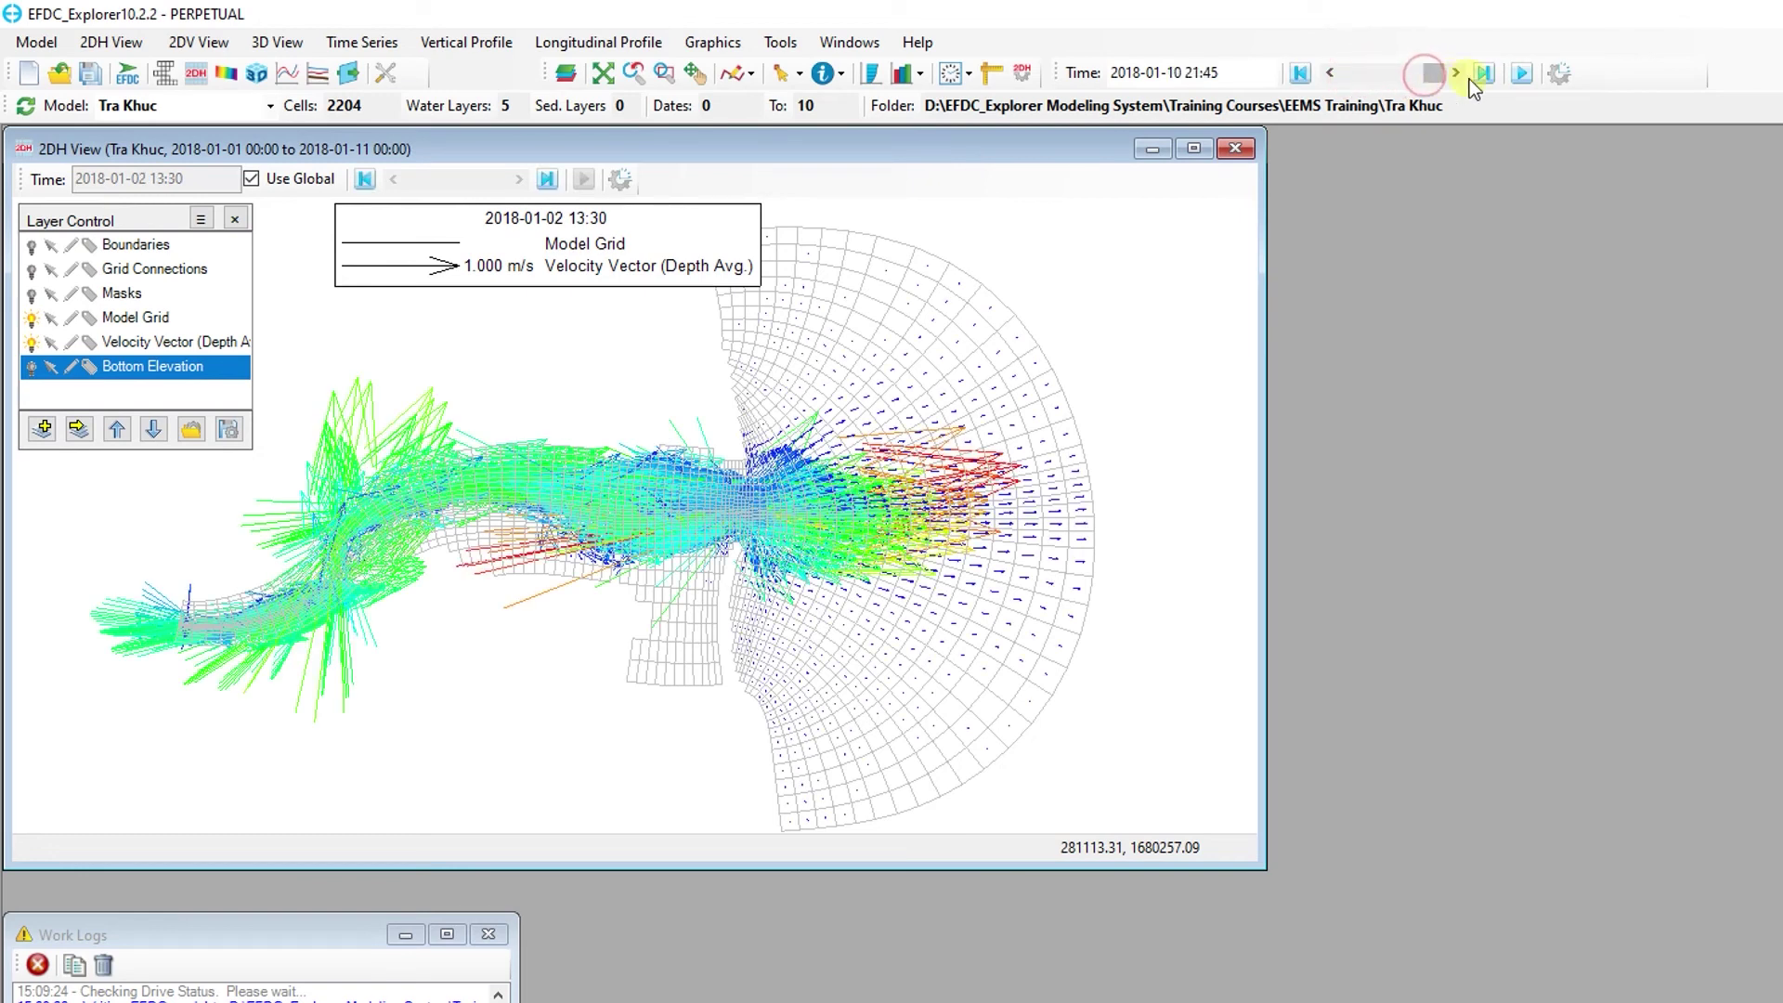
Close the 2DH velocity view and set up a time series extraction for one cell with L index 27
{"action": "left_click", "coordinate": [1239, 150]}
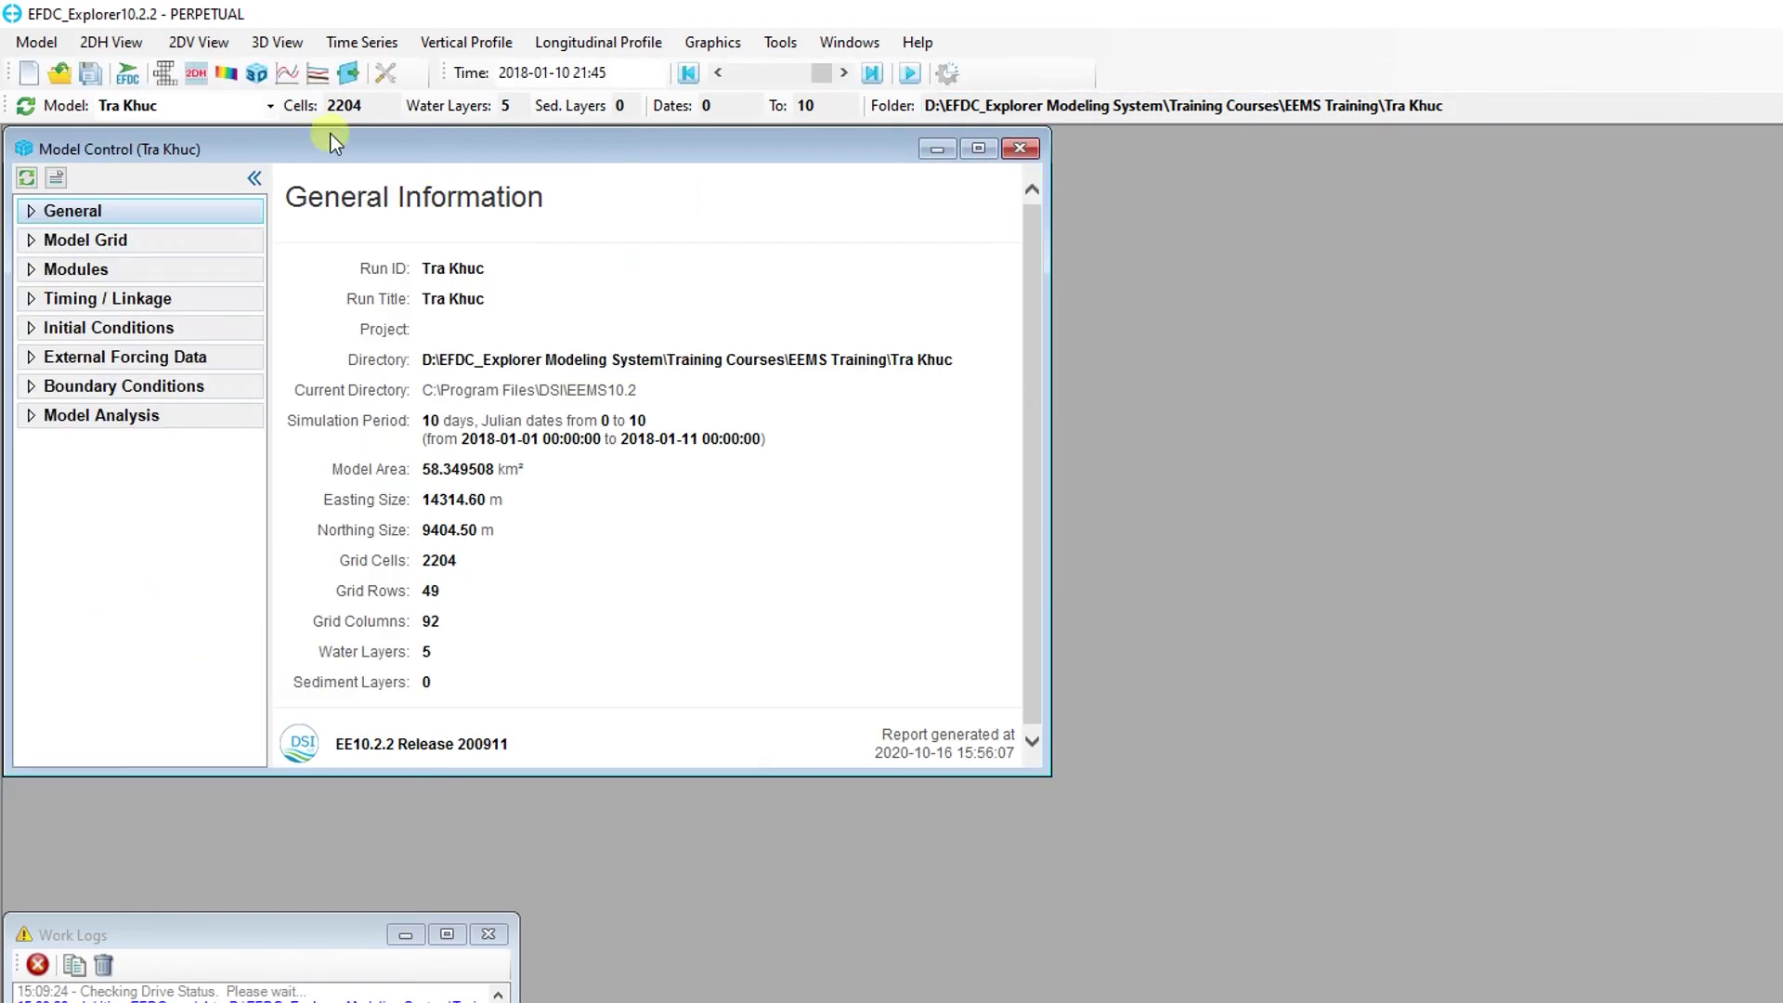
{"action": "left_click", "coordinate": [287, 73]}
{"action": "type", "text": "1.583333"}
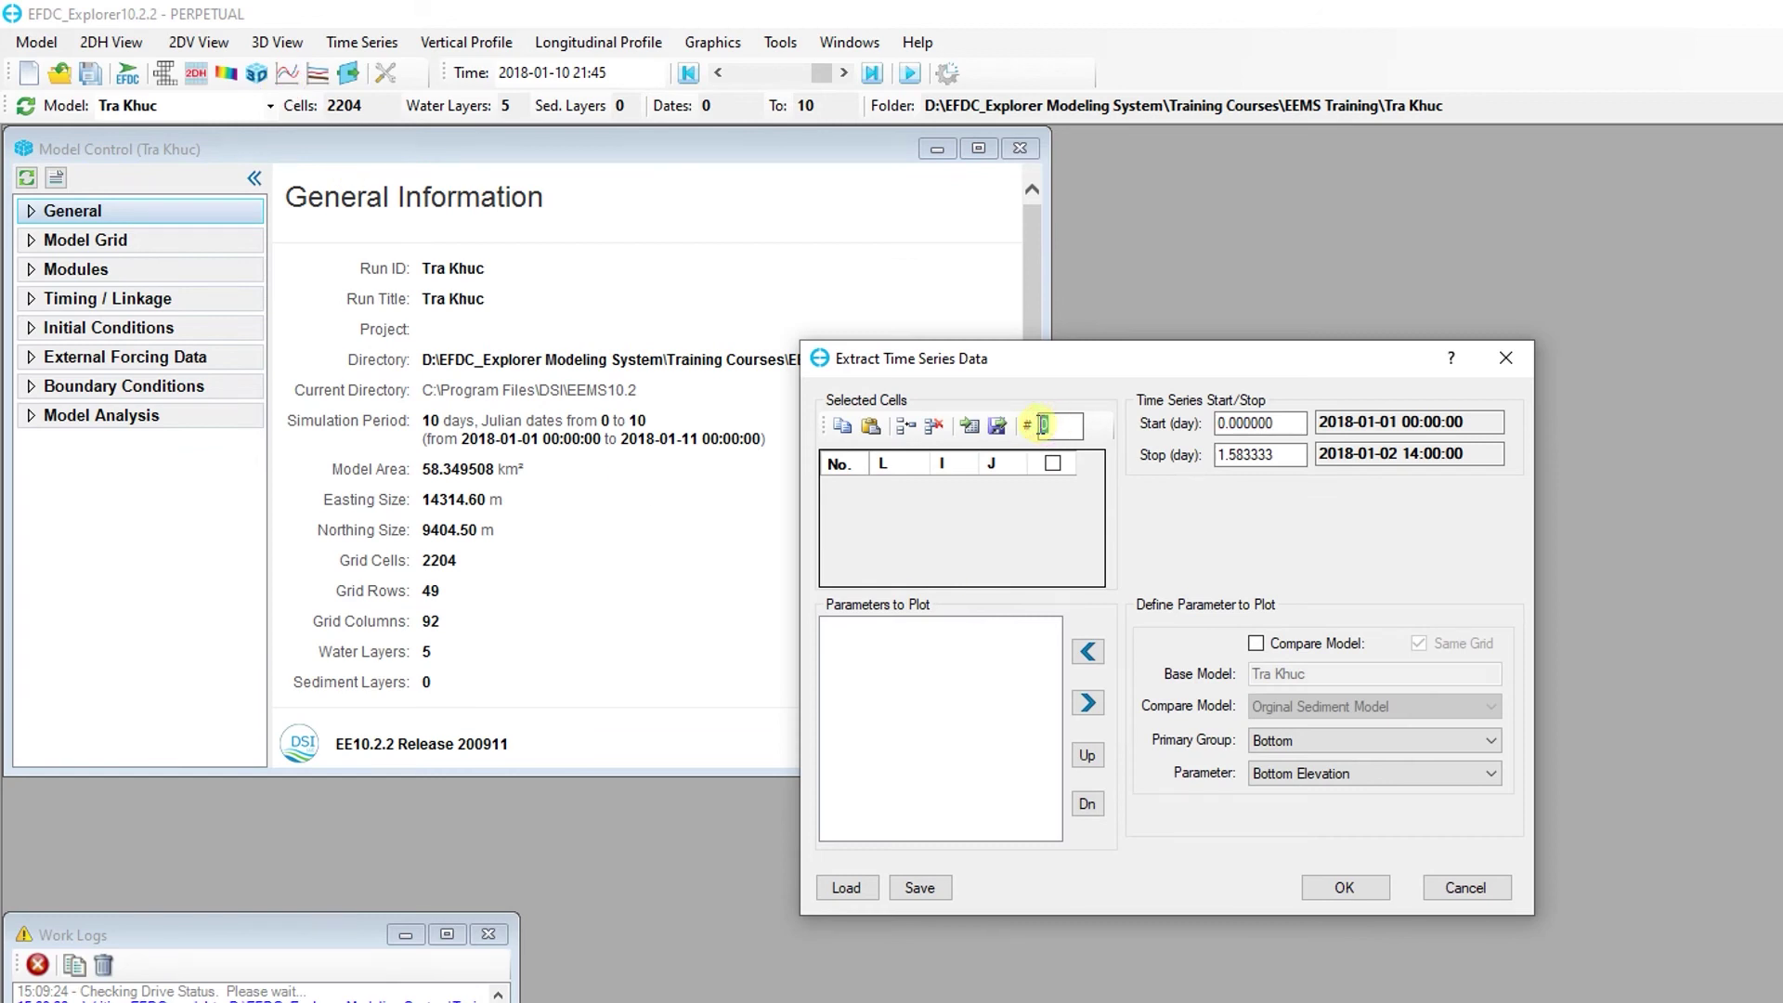
{"action": "key", "text": "Return"}
{"action": "type", "text": "27"}
{"action": "key", "text": "Return"}
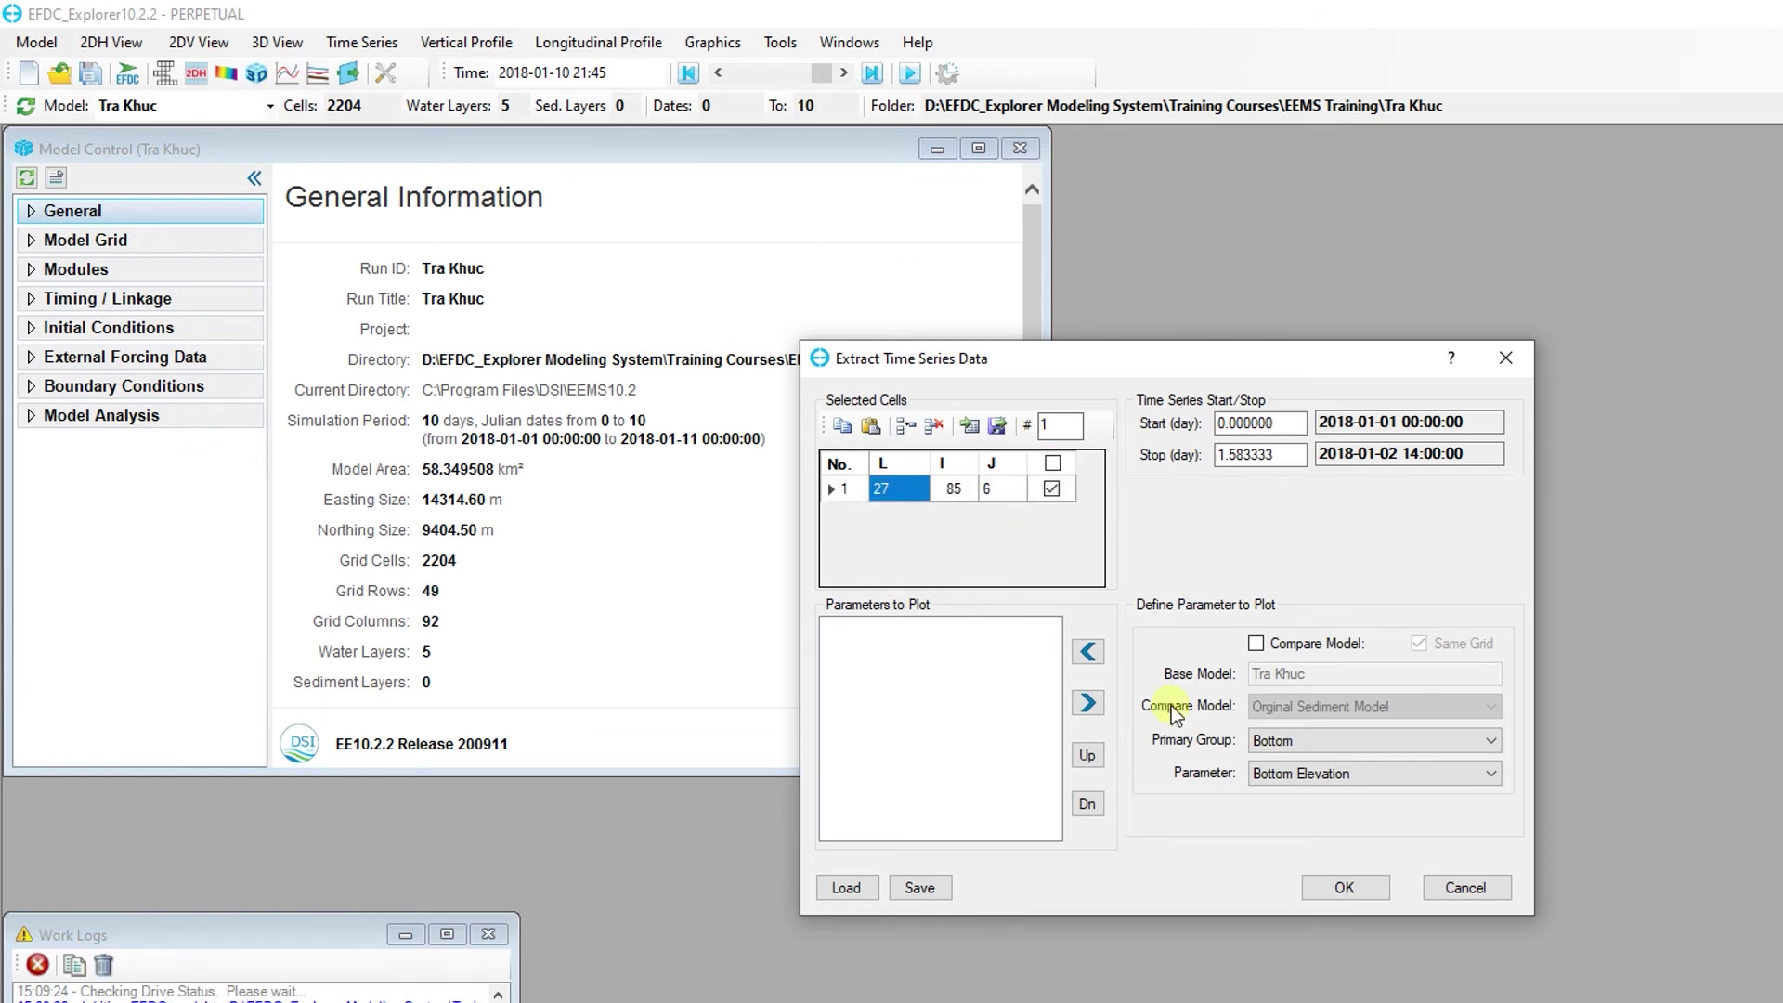
Plot depth-averaged Flow from the Velocities group as a time series for the selected cell, inspect the graph and close it
{"action": "left_click", "coordinate": [1312, 740]}
{"action": "left_click", "coordinate": [1313, 827]}
{"action": "left_click", "coordinate": [1096, 660]}
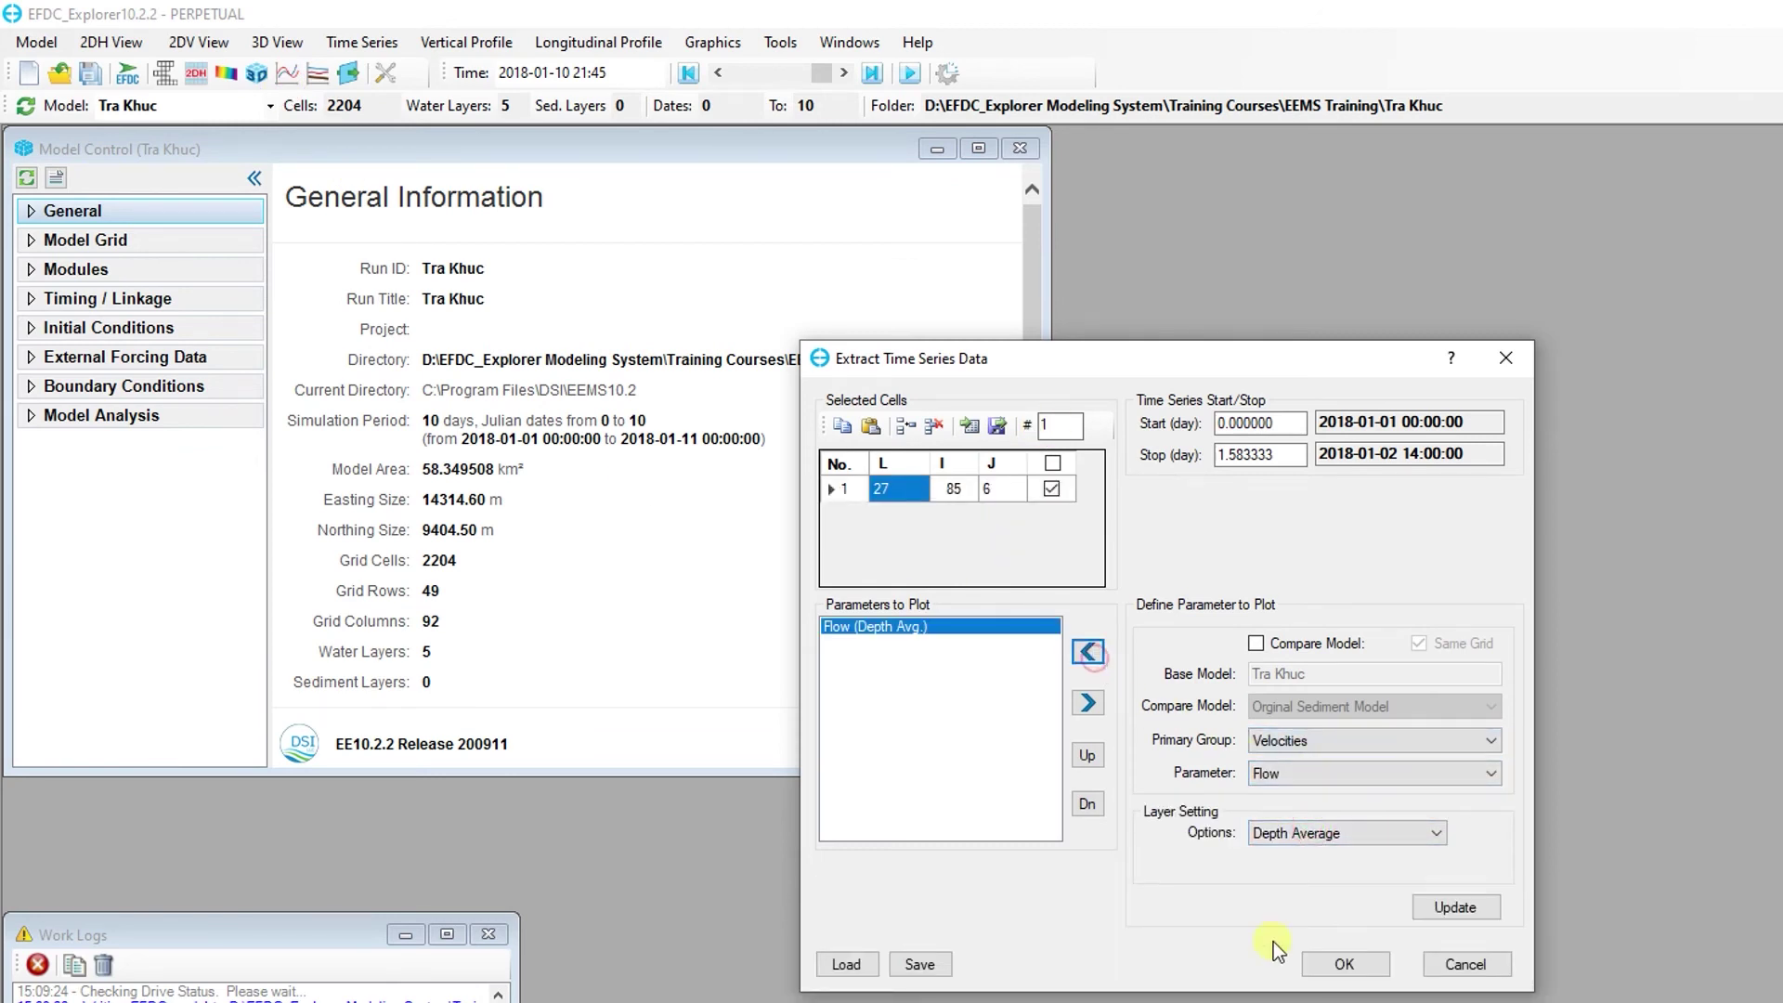
{"action": "left_click", "coordinate": [1328, 966]}
{"action": "left_click_drag", "start_coordinate": [1009, 620], "coordinate": [1089, 505]}
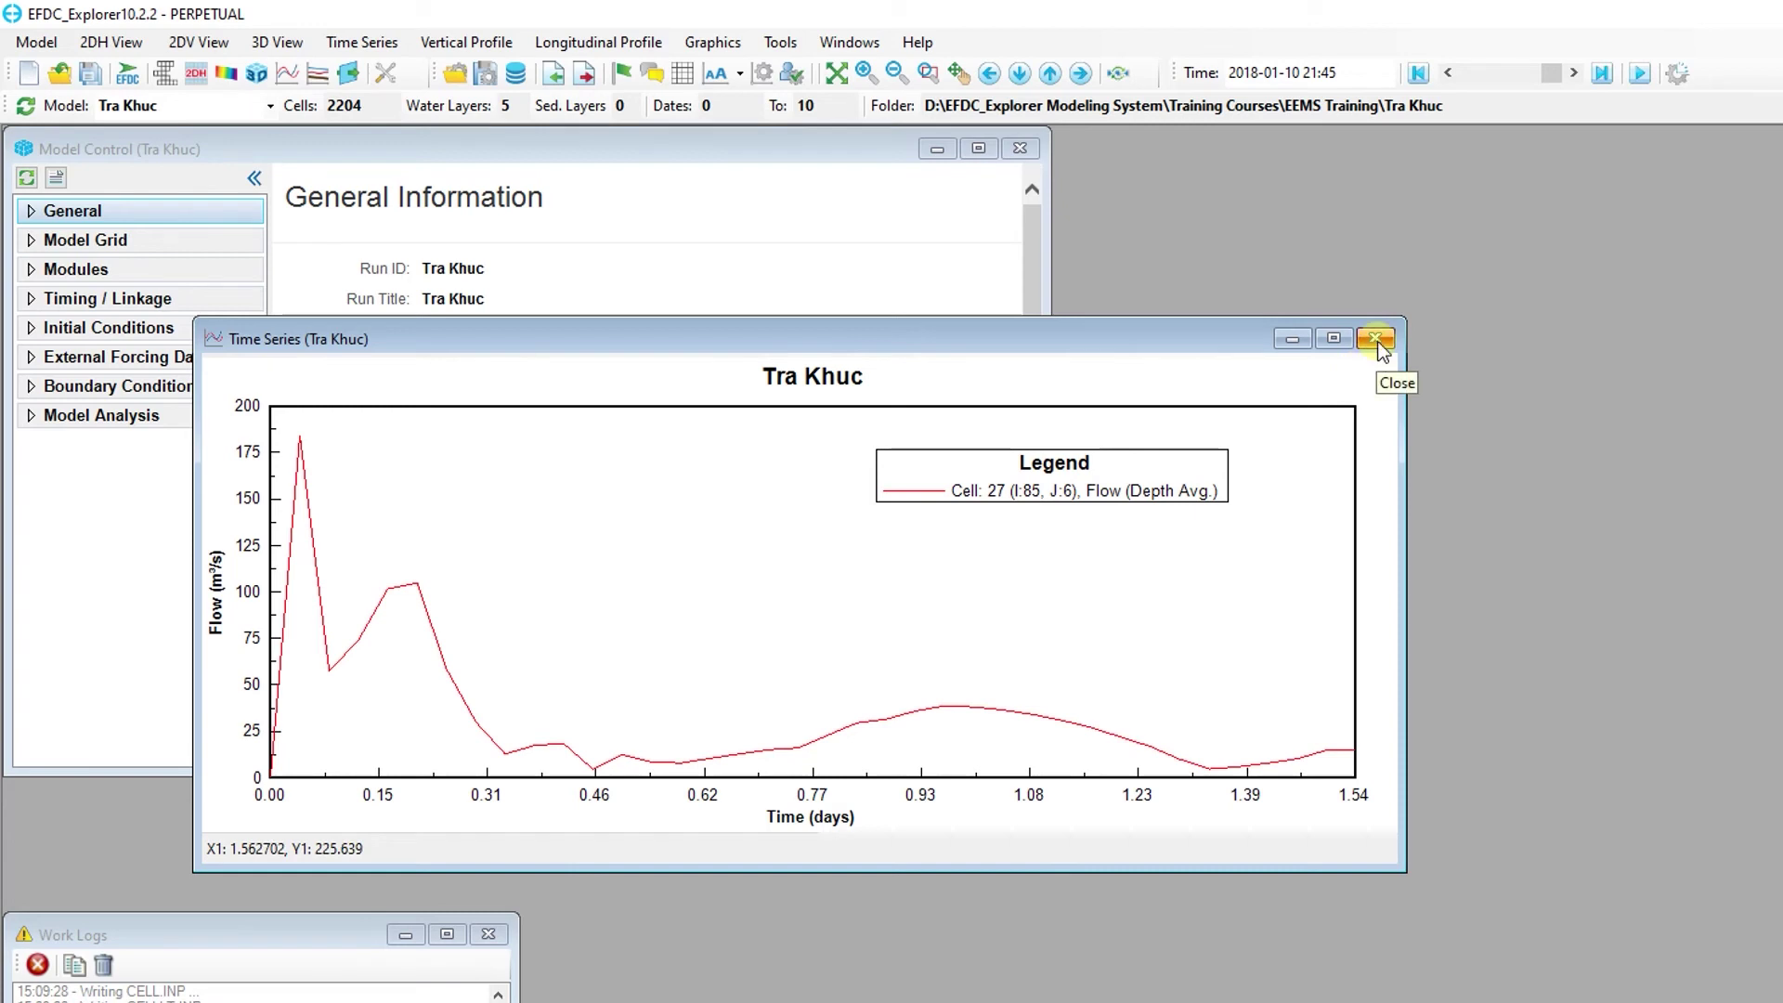
{"action": "left_click", "coordinate": [1377, 340]}
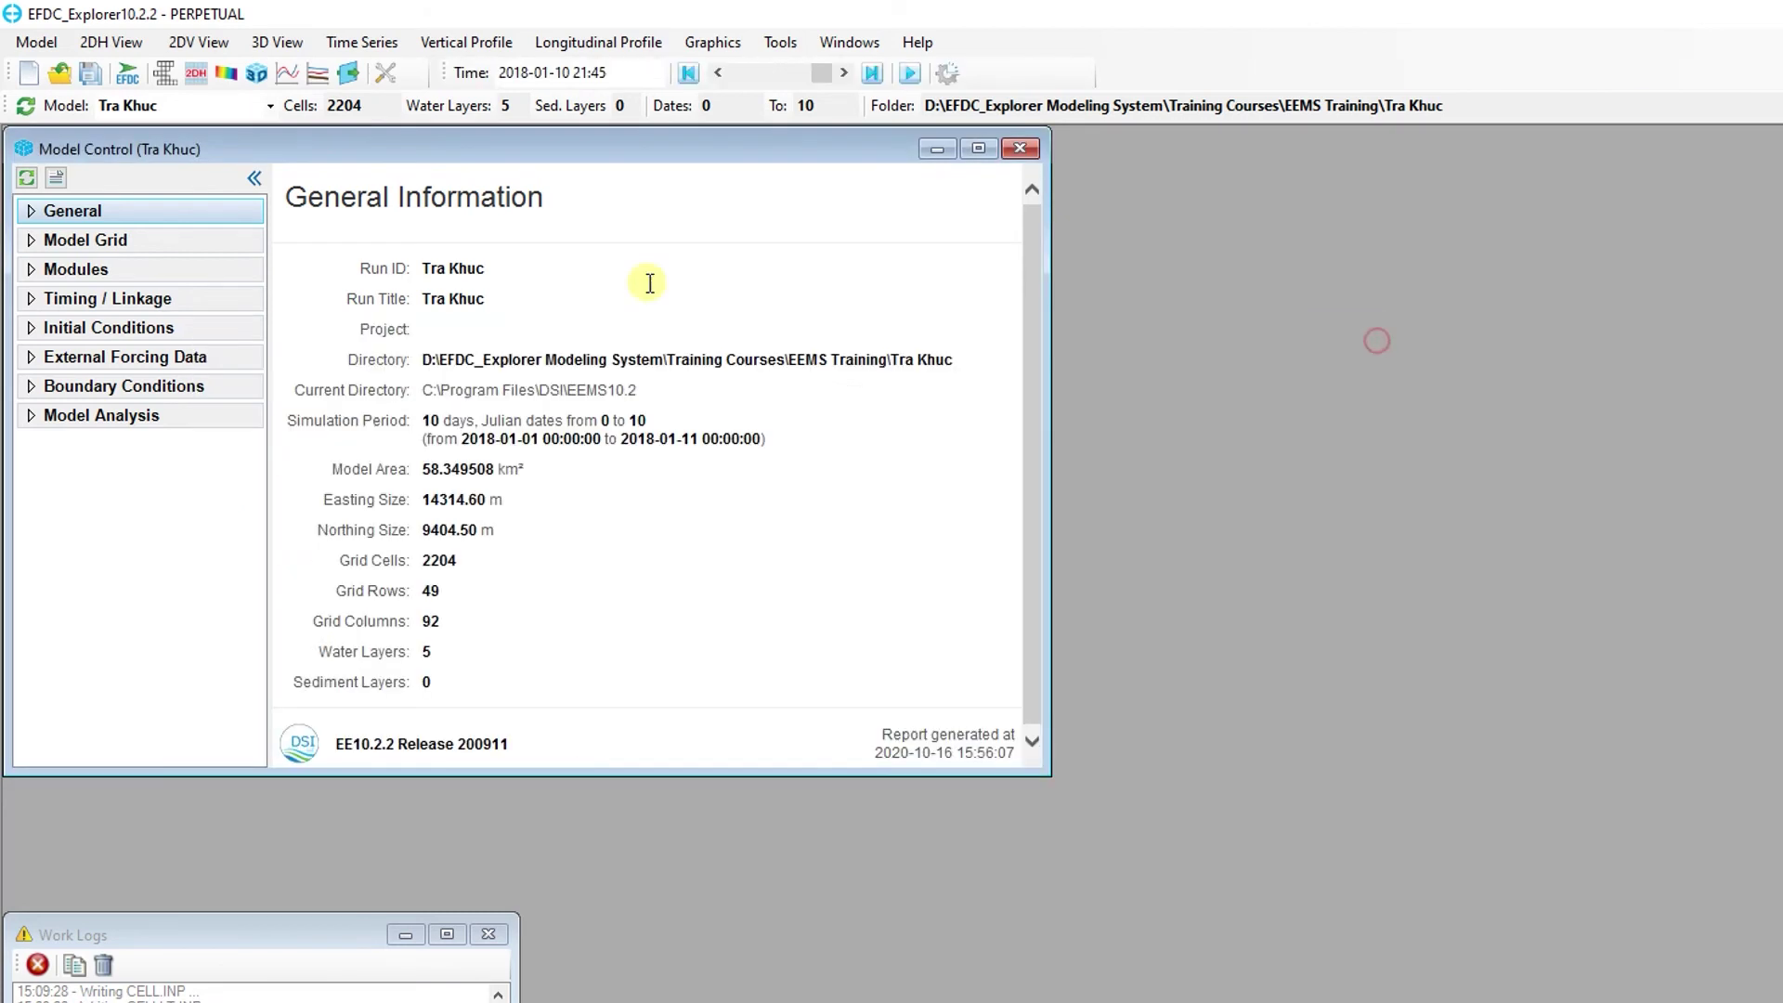
Plot a longitudinal profile of Bottom Elevation along J 27 and close the profile view
{"action": "left_click", "coordinate": [317, 75]}
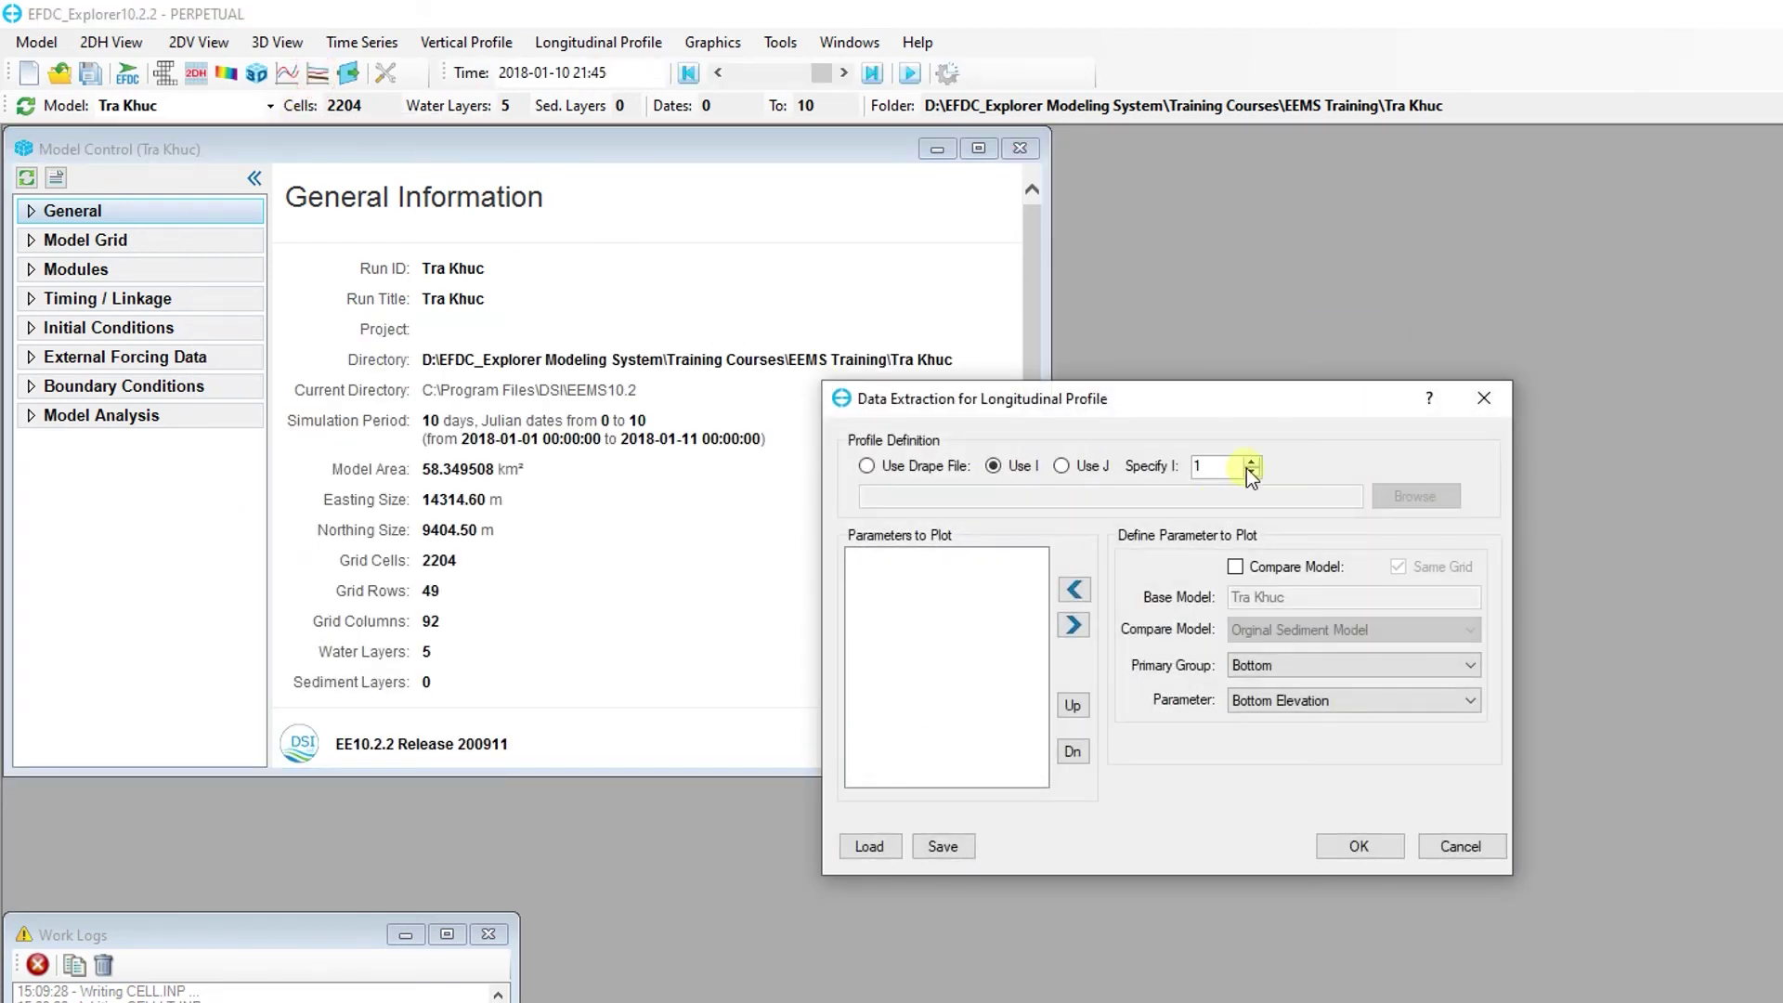
{"action": "left_click_drag", "start_coordinate": [1226, 466], "coordinate": [1185, 469]}
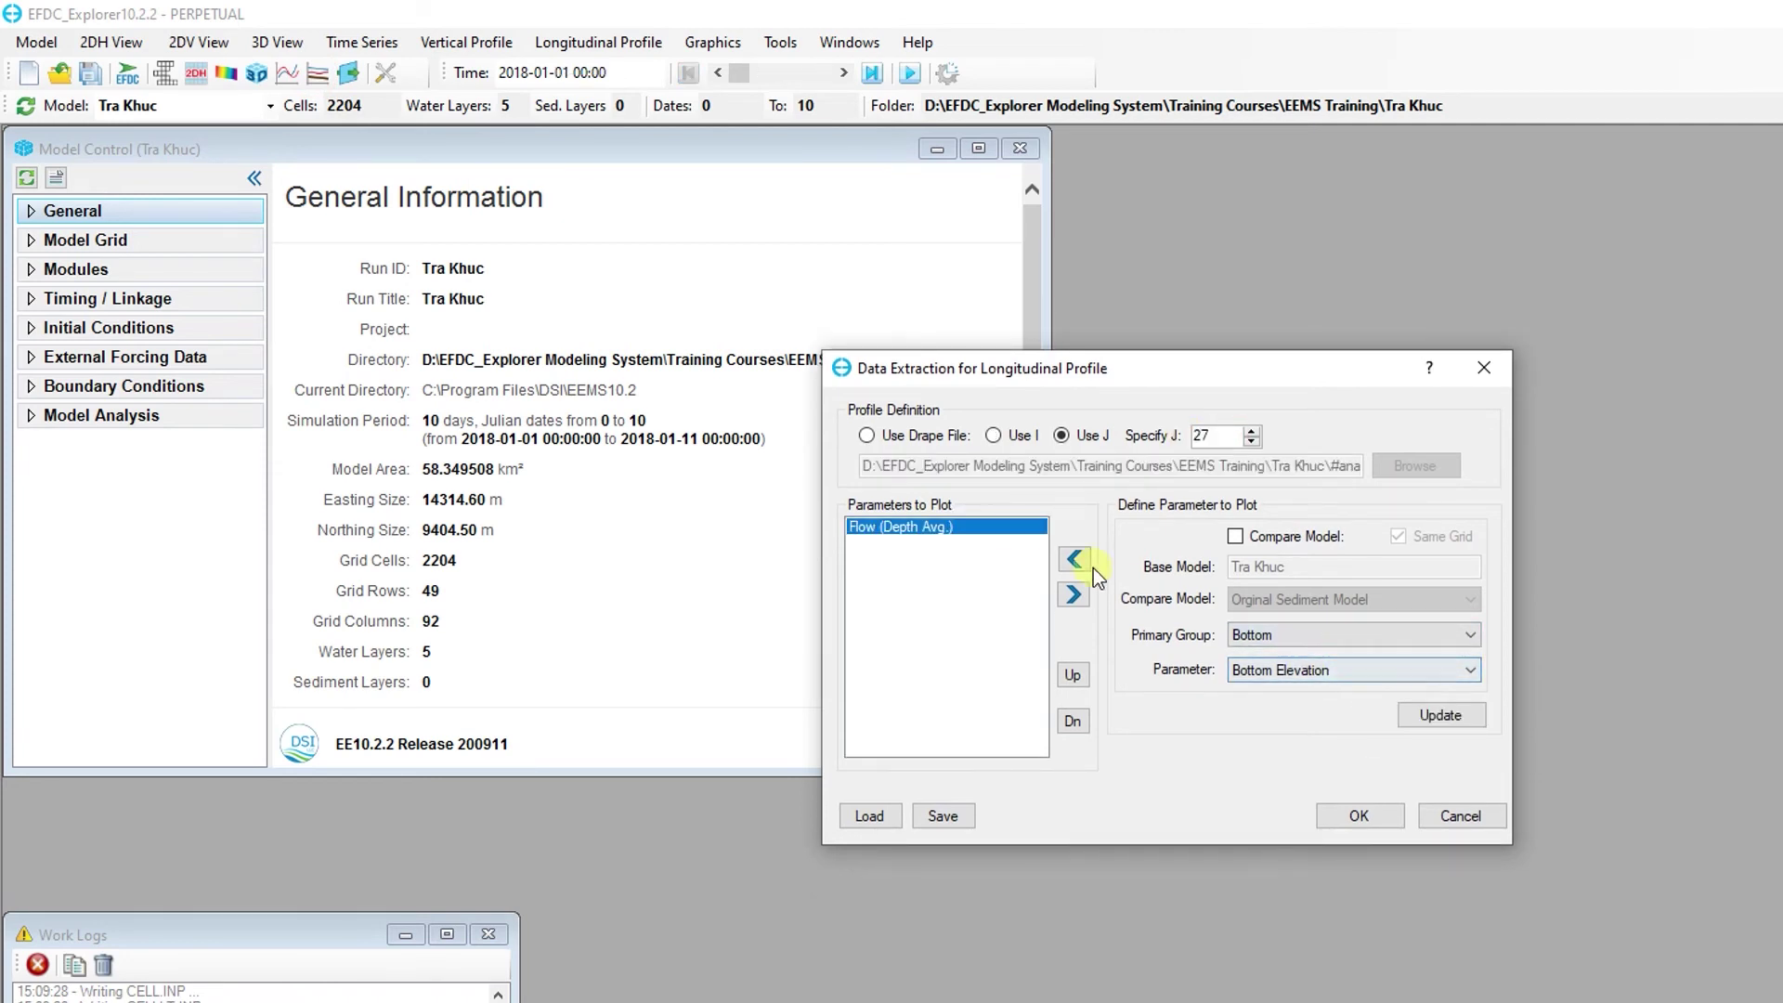
{"action": "left_click", "coordinate": [1454, 716]}
{"action": "left_click", "coordinate": [1361, 815]}
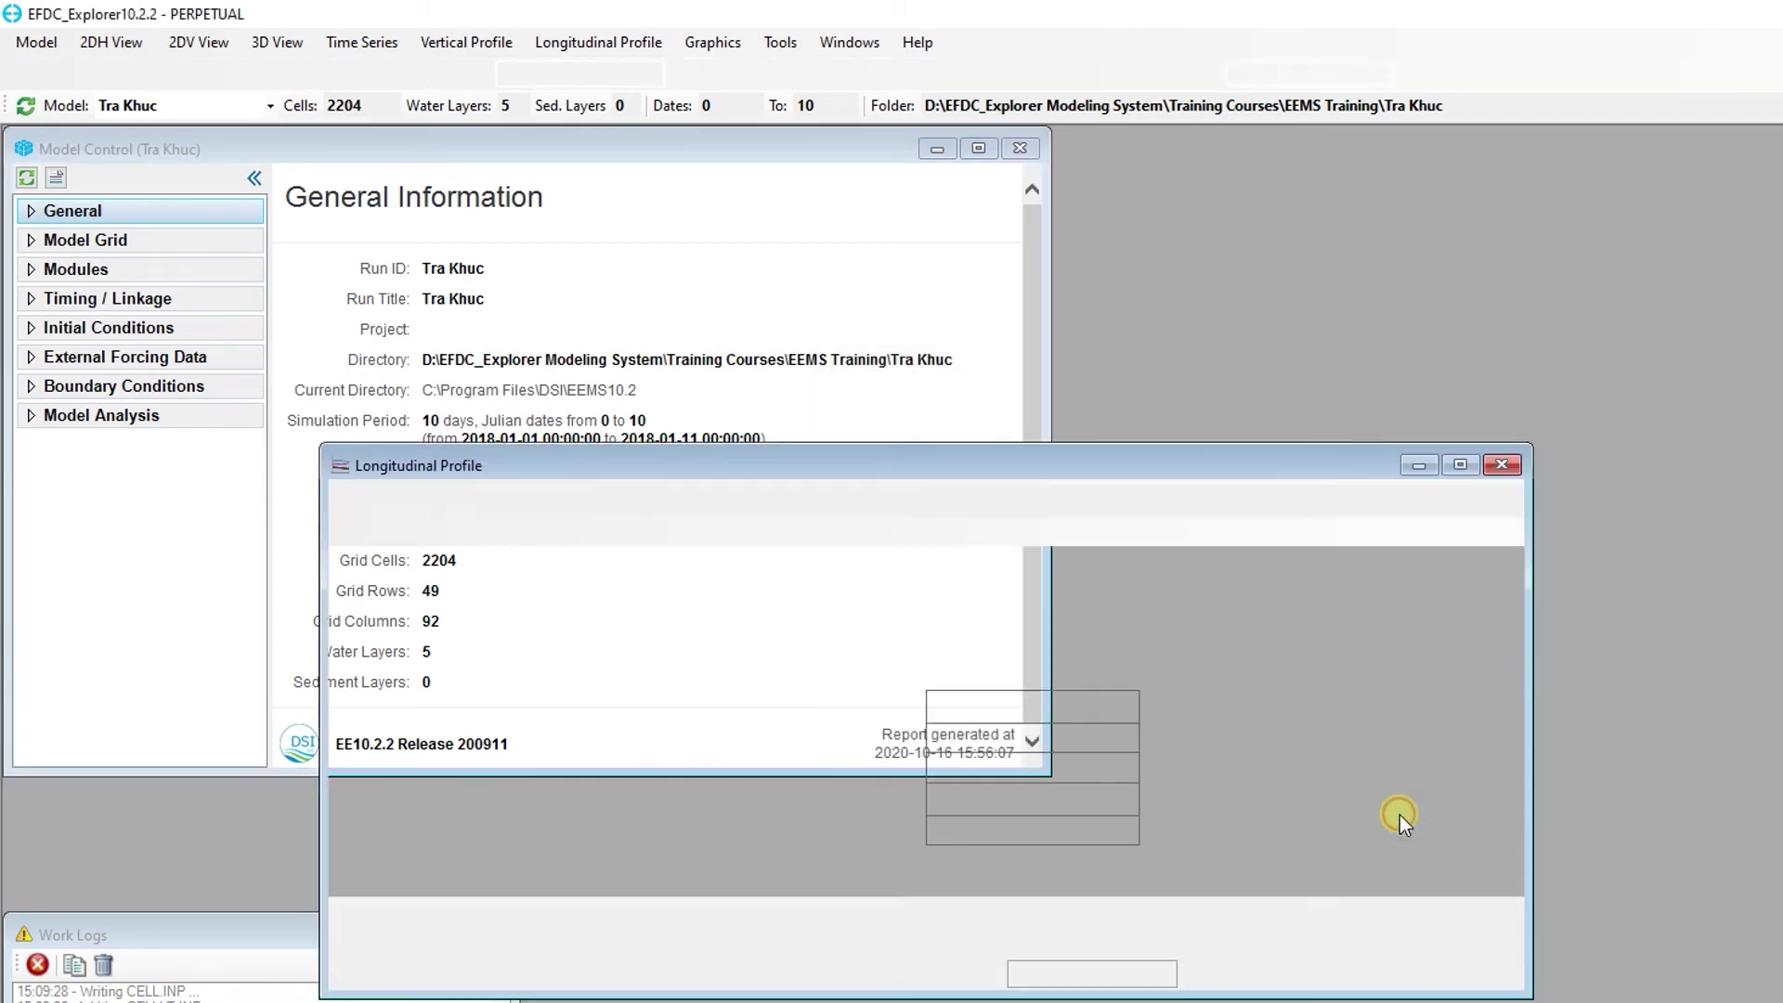
{"action": "left_click", "coordinate": [1501, 465]}
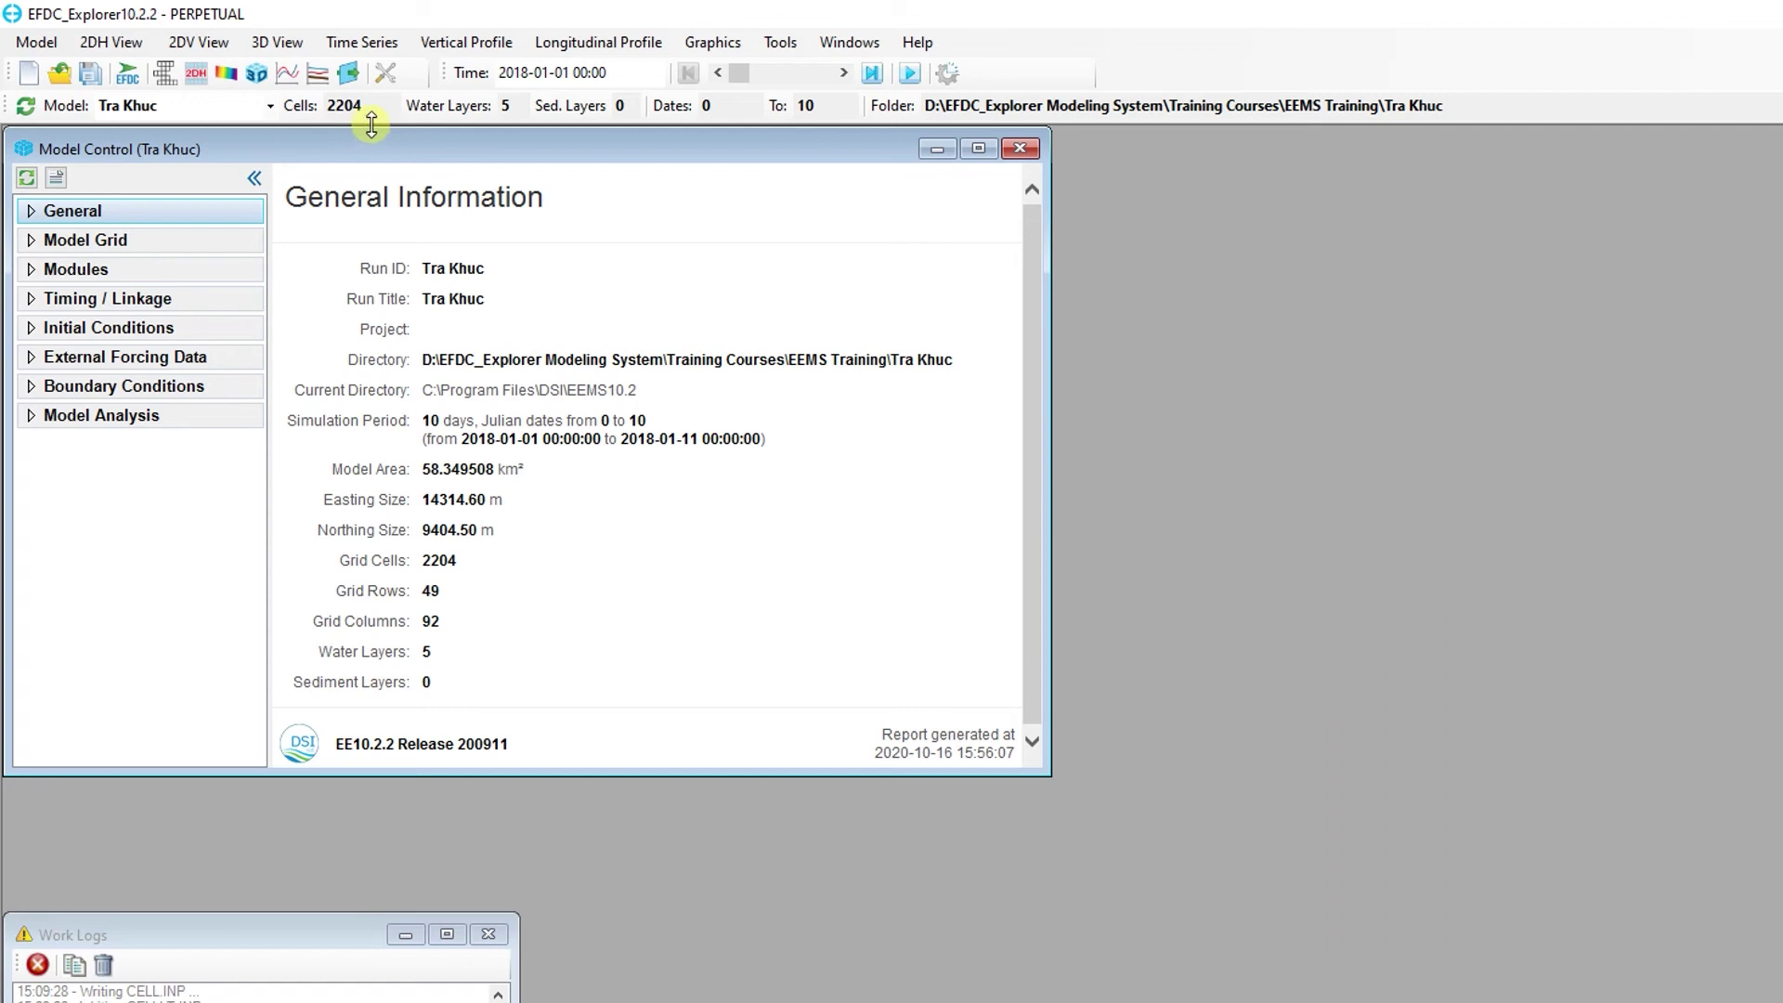
{"action": "left_click", "coordinate": [505, 47]}
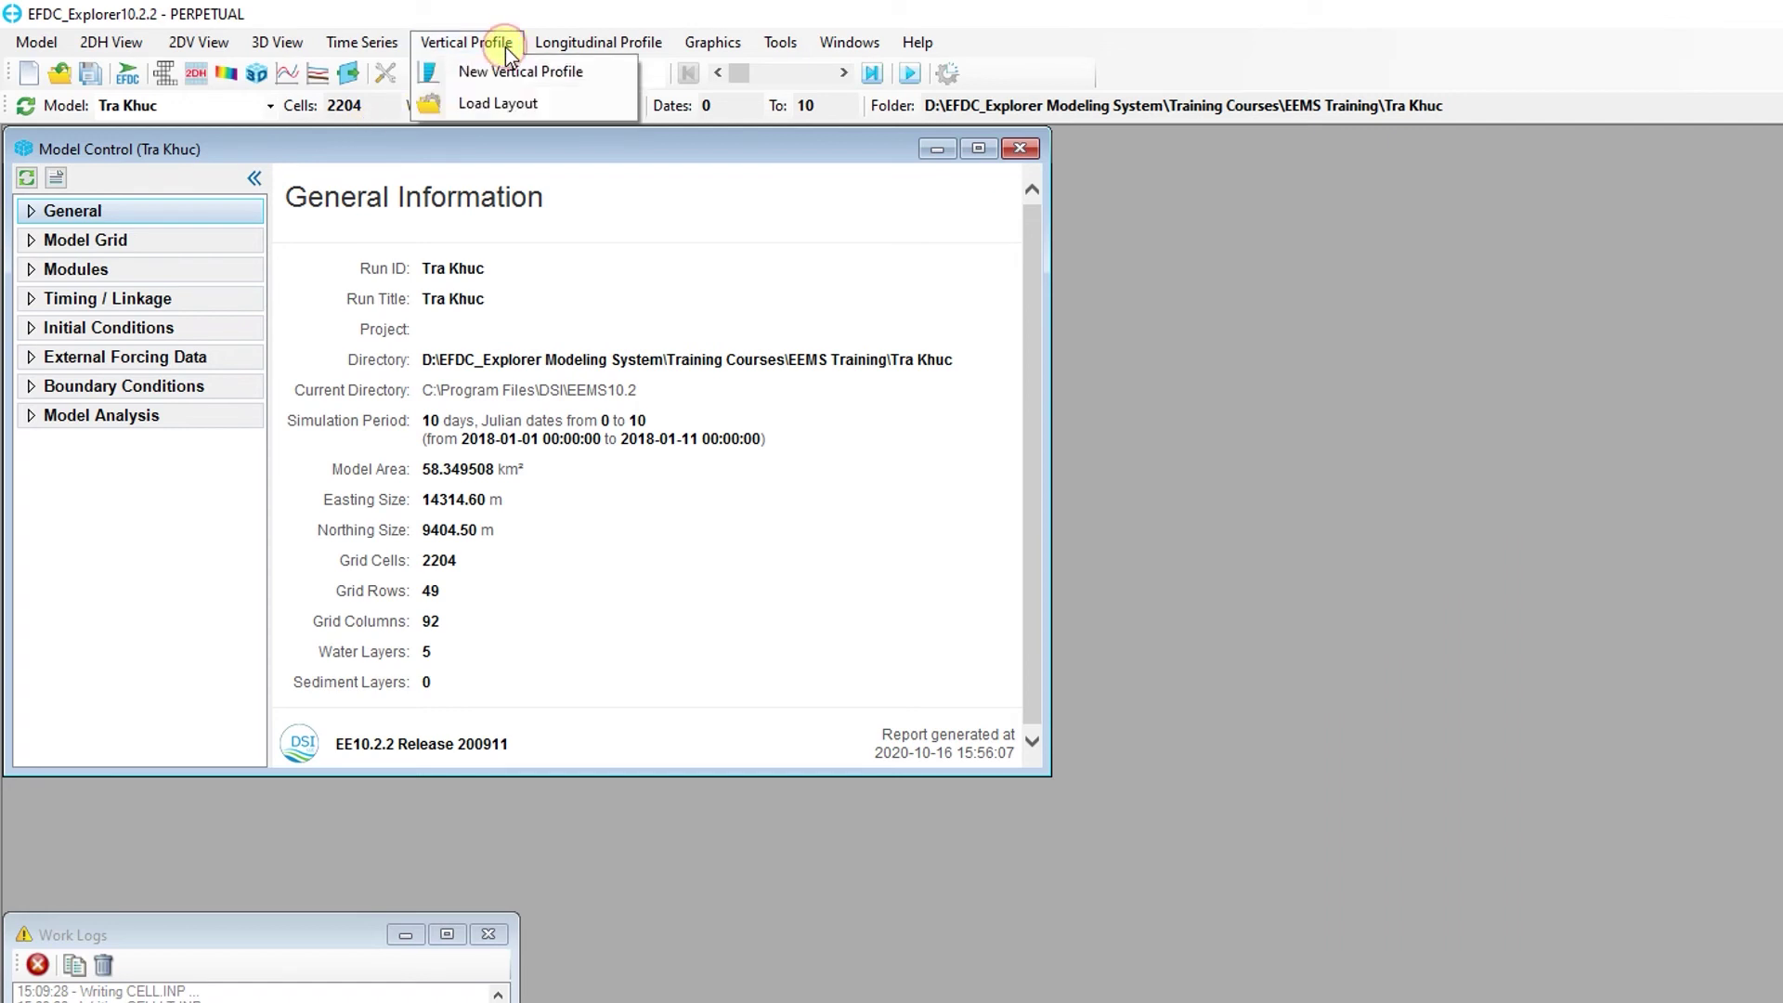
{"action": "left_click", "coordinate": [506, 48]}
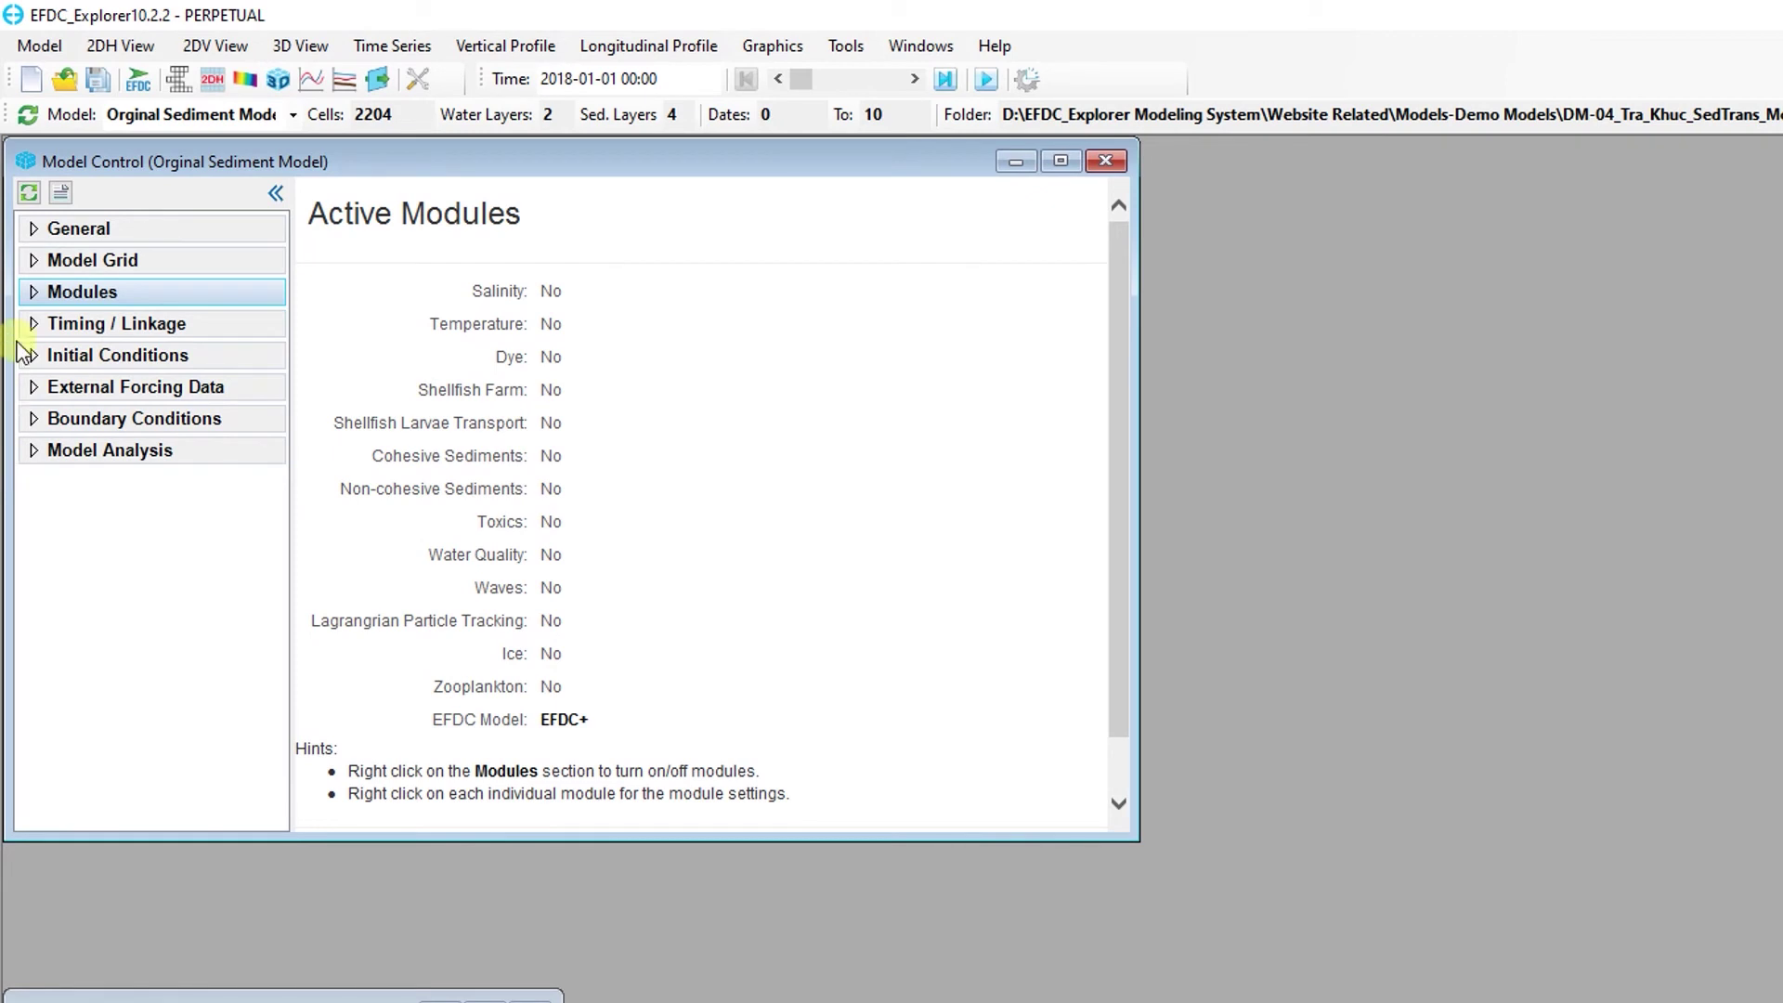
Activate the original cohesive and non-cohesive sediment modules for the model
{"action": "left_click", "coordinate": [32, 294]}
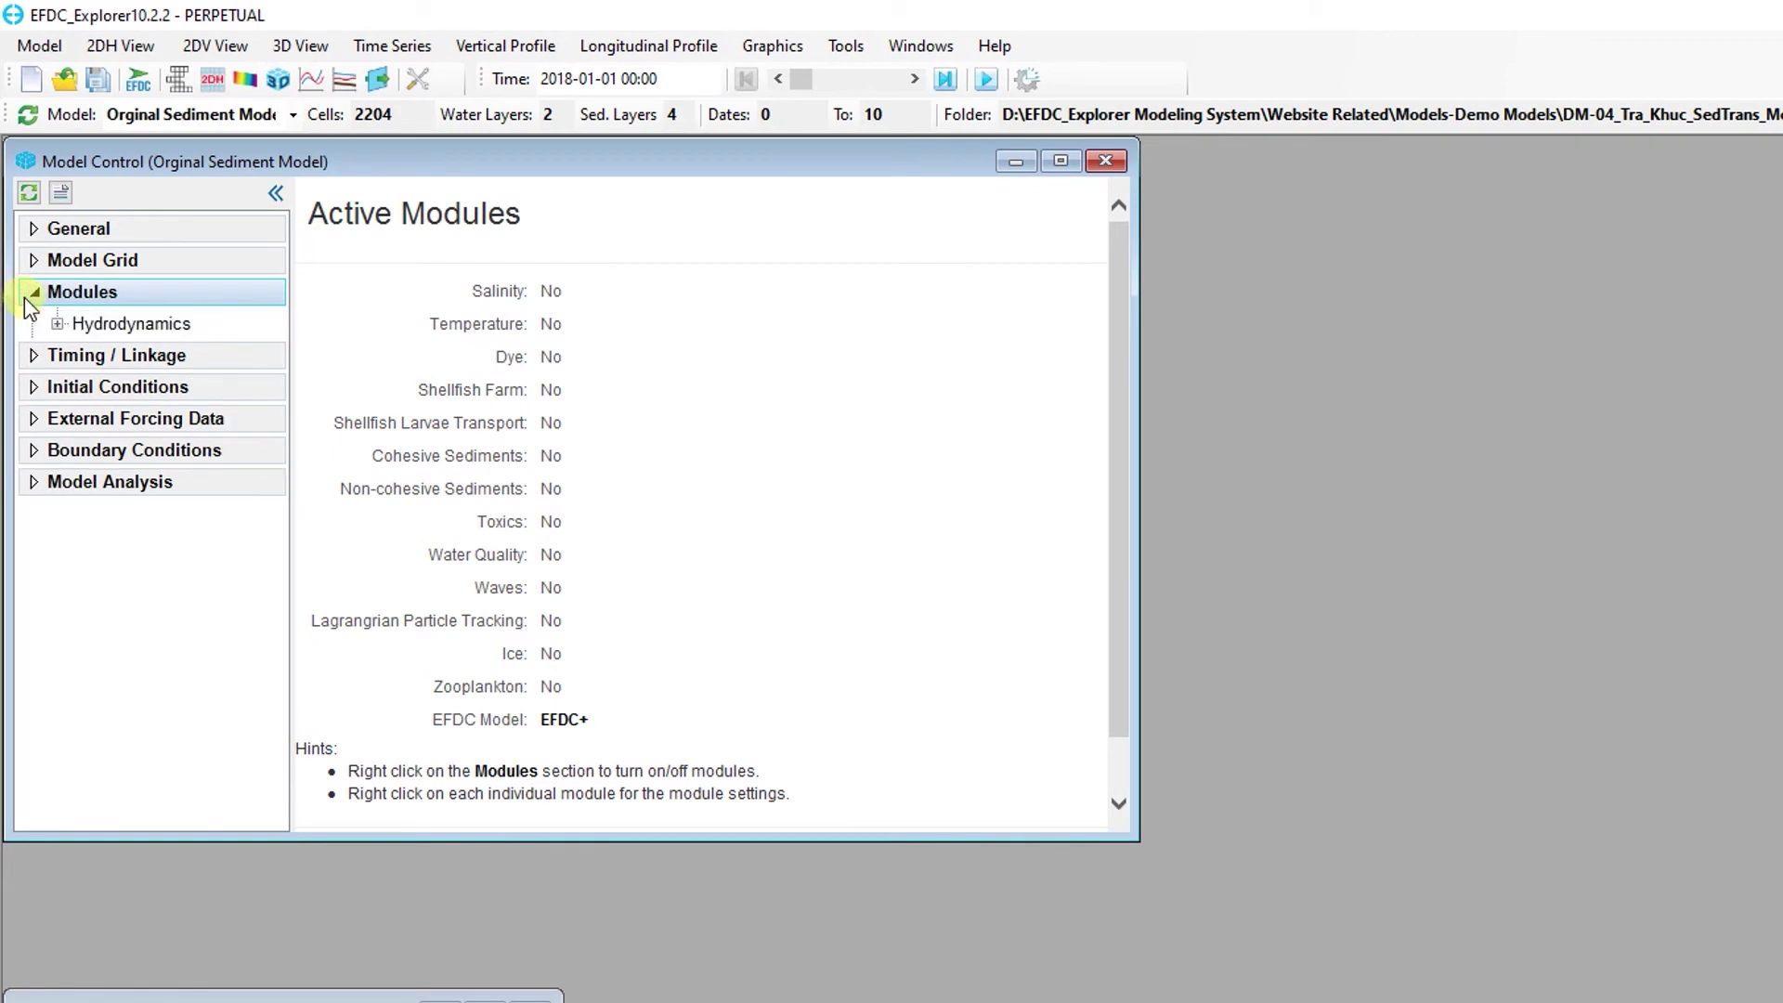
{"action": "right_click", "coordinate": [41, 294]}
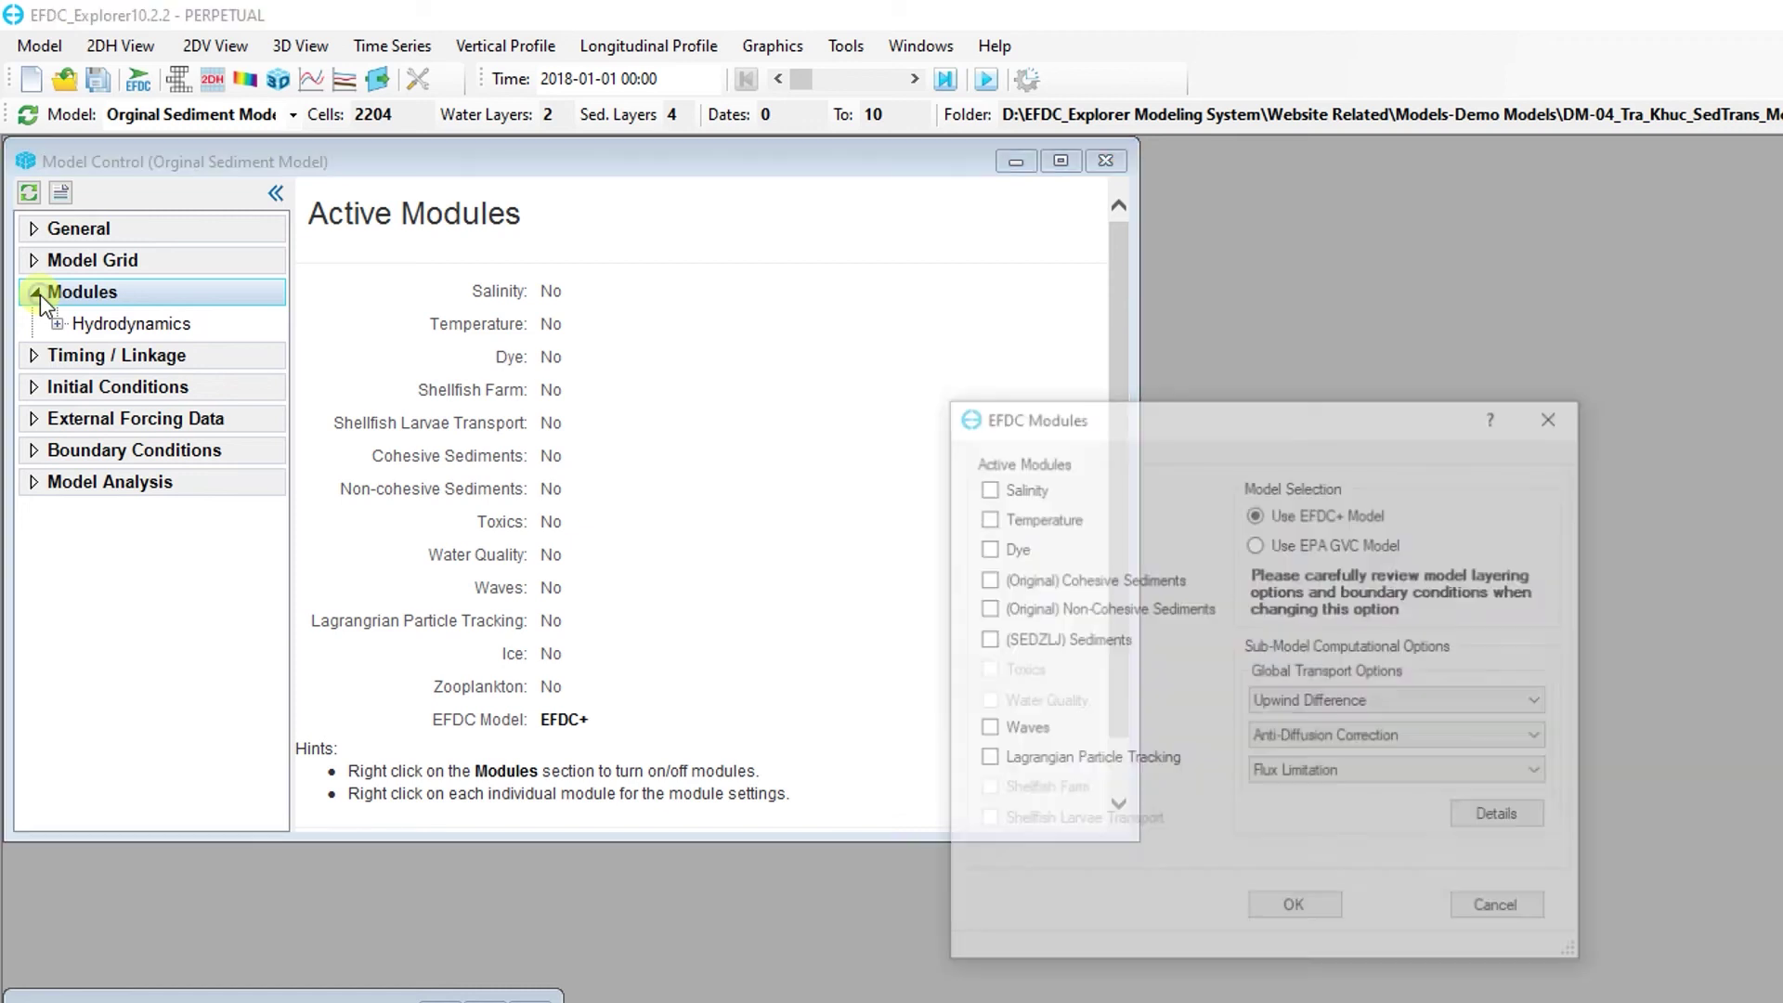
{"action": "left_click", "coordinate": [982, 583]}
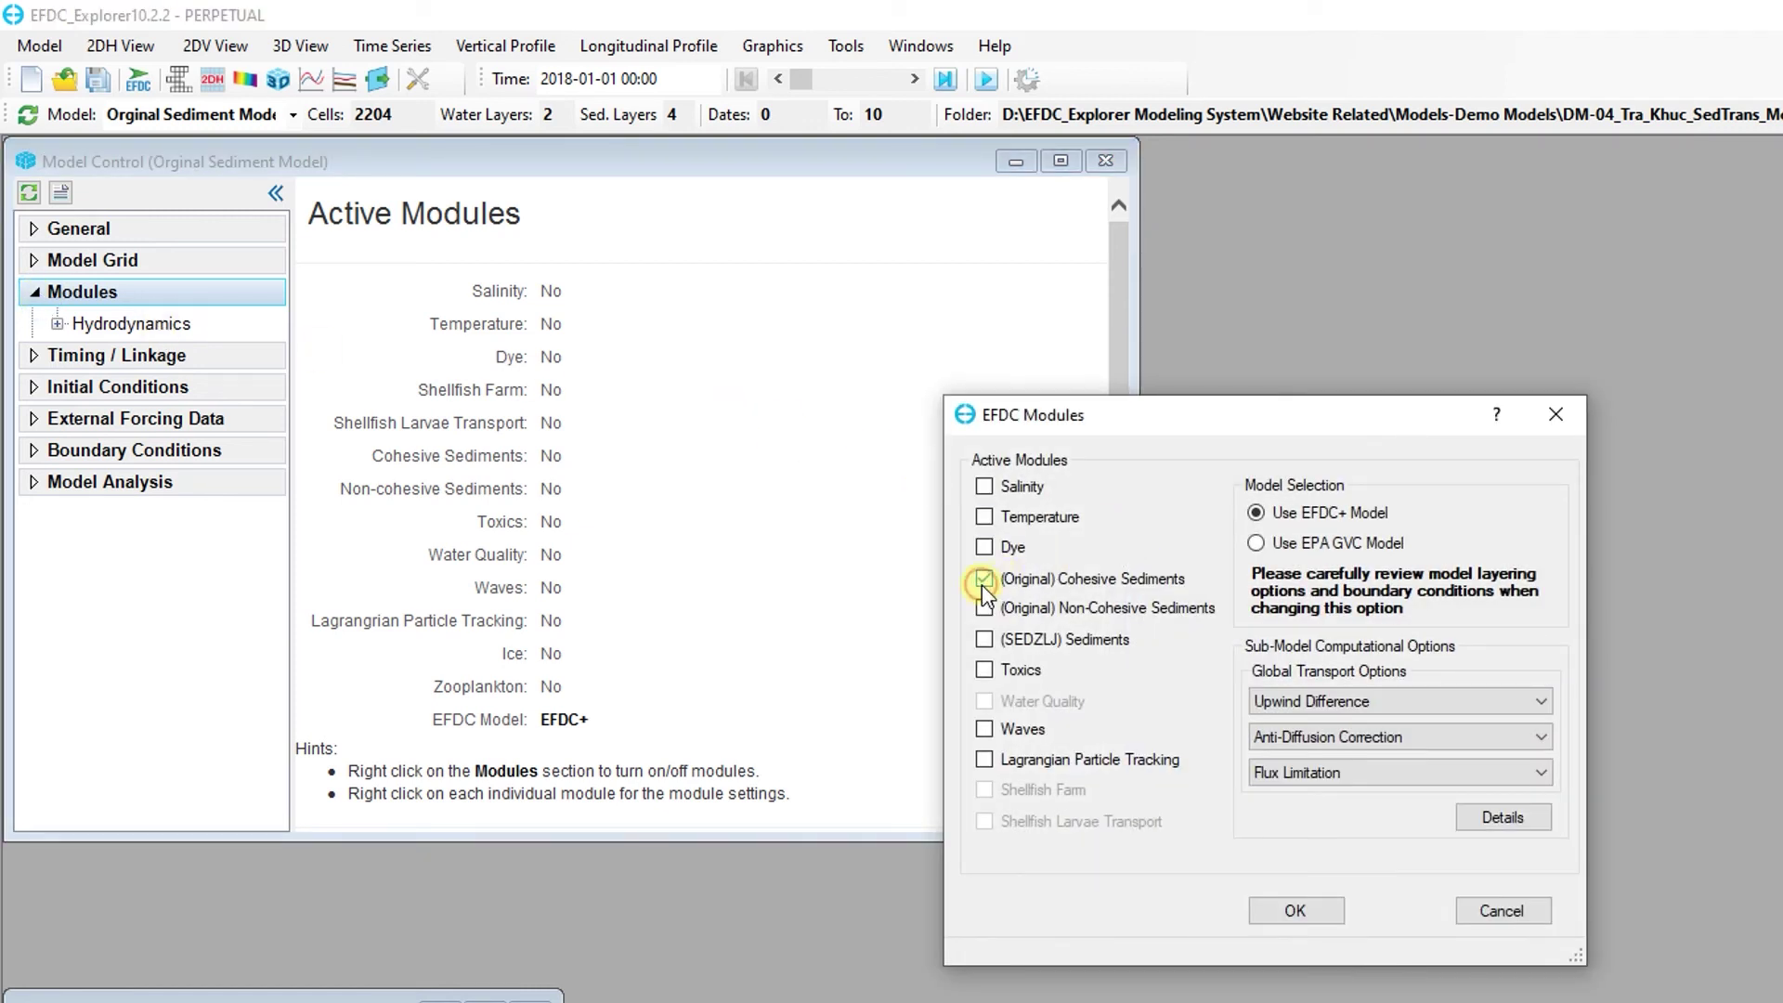
{"action": "left_click", "coordinate": [984, 609]}
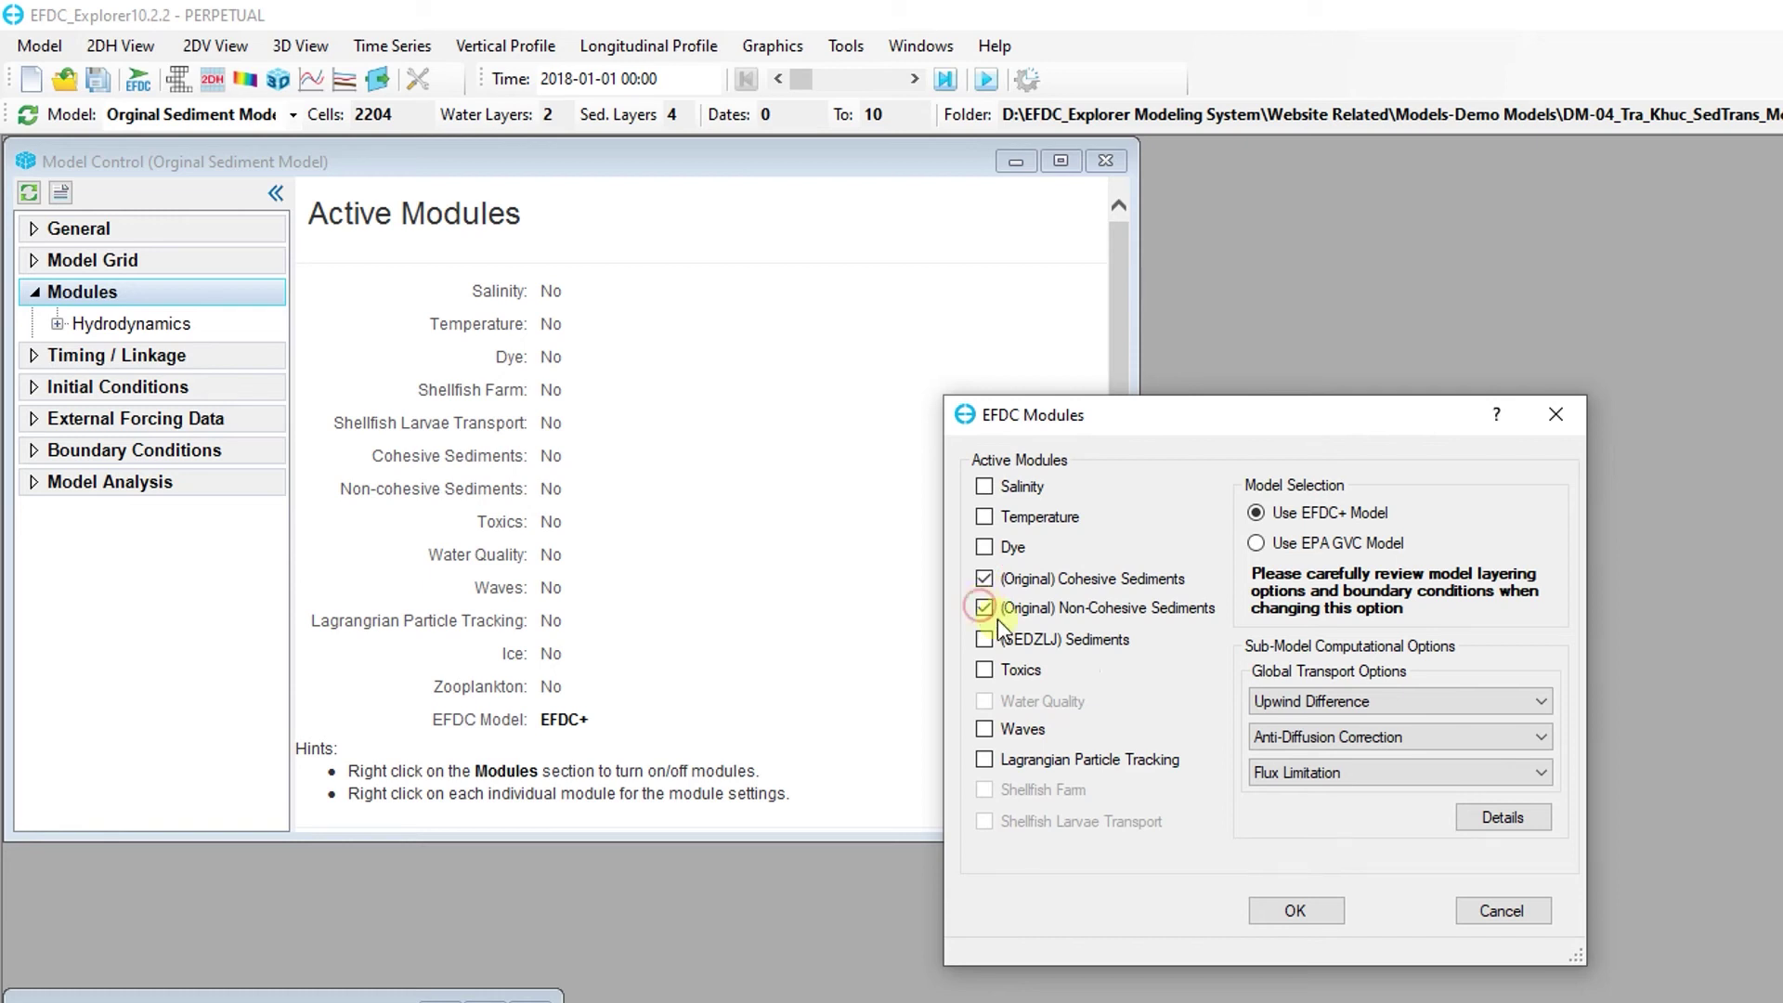
{"action": "left_click", "coordinate": [1272, 914]}
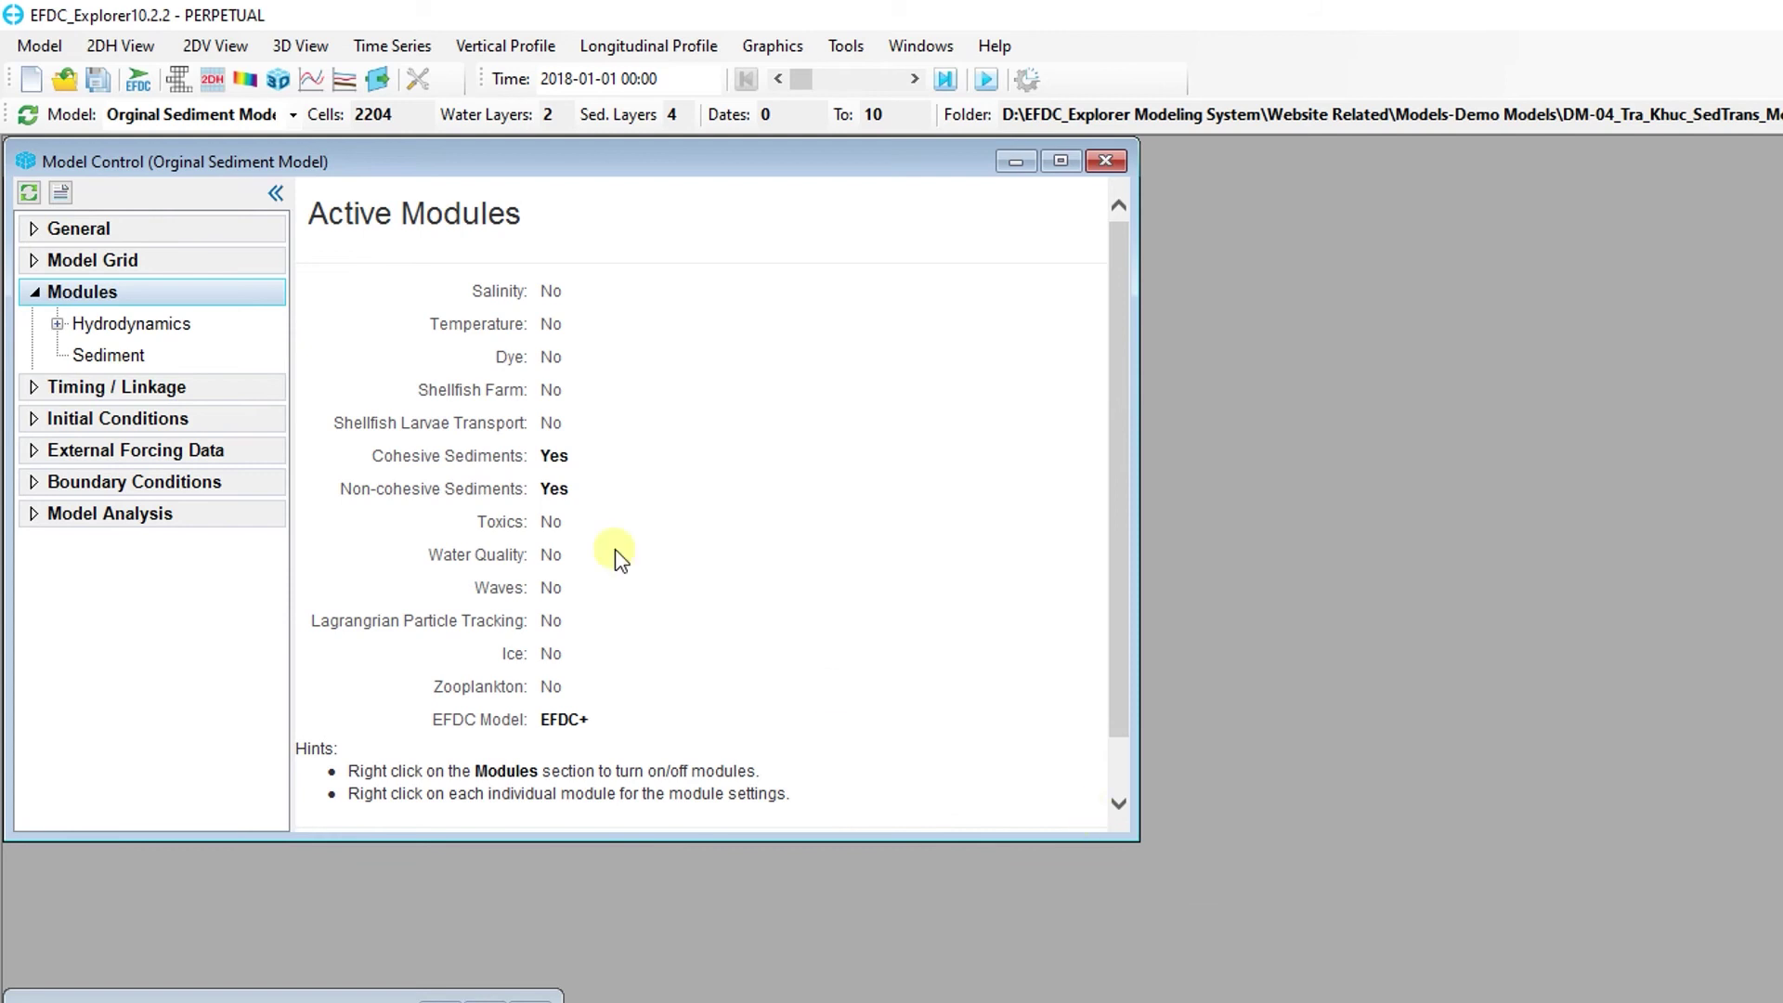
Open the sediment module settings and set the time to start sediment calculations to 220 days
{"action": "left_click", "coordinate": [109, 356]}
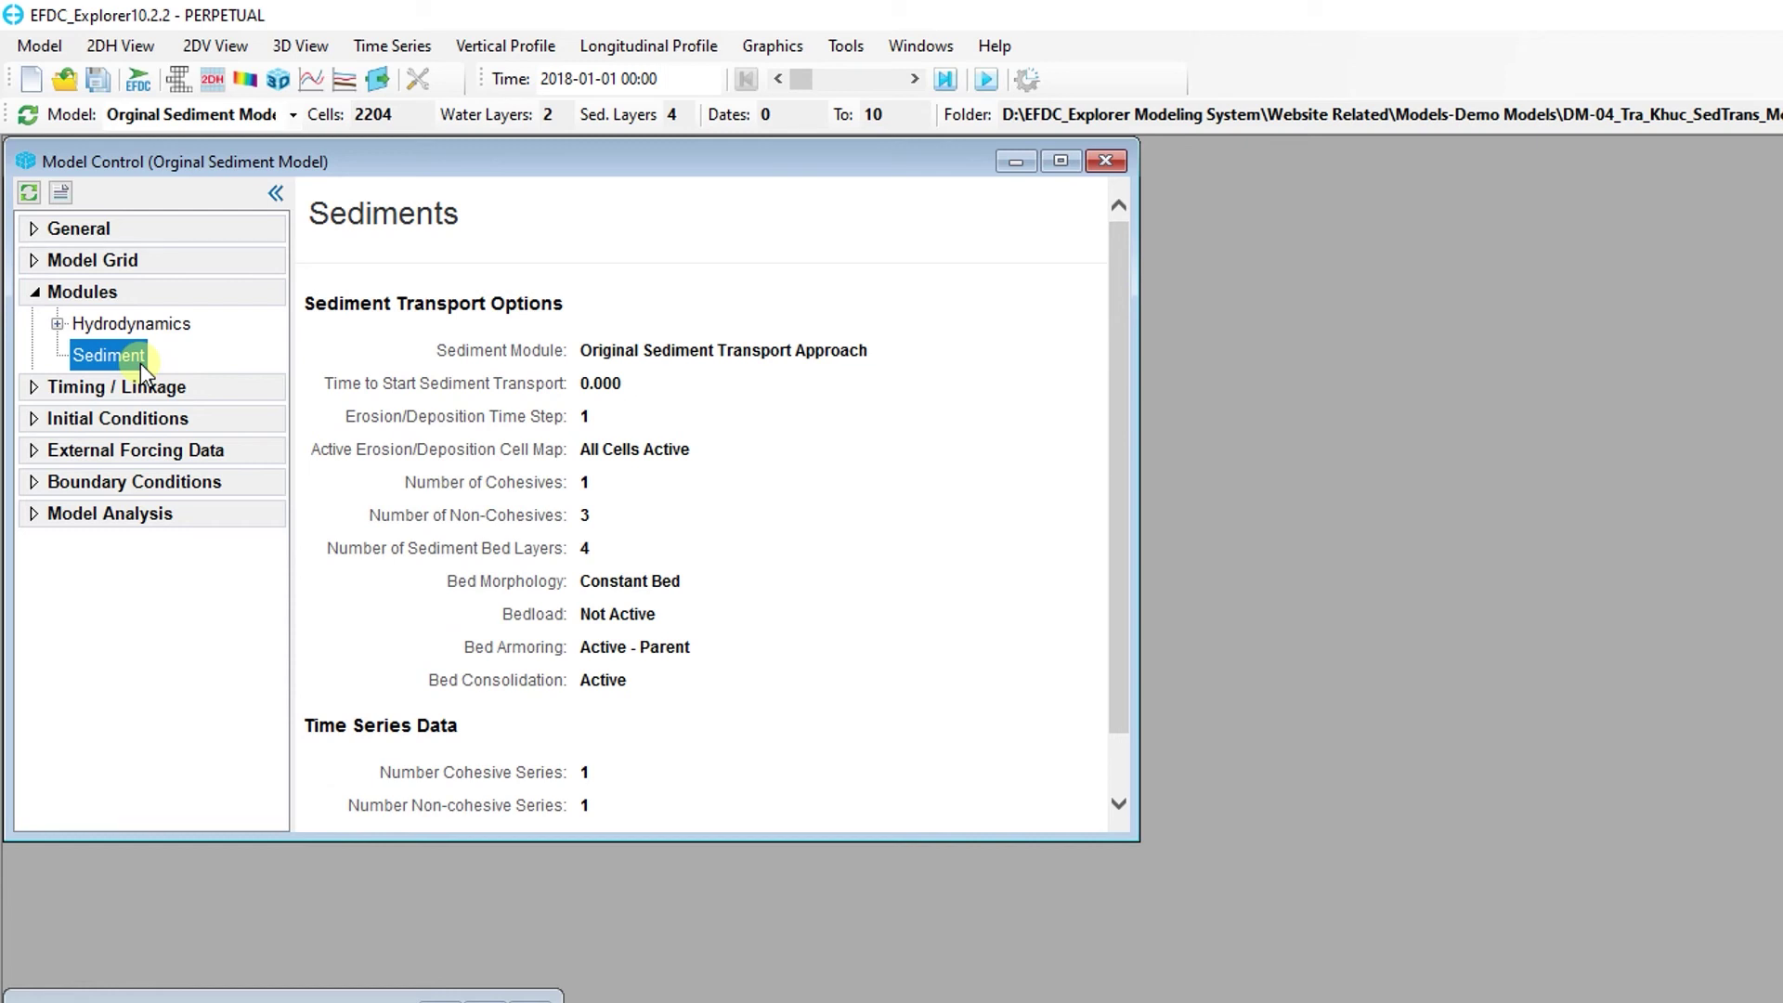
{"action": "right_click", "coordinate": [141, 364]}
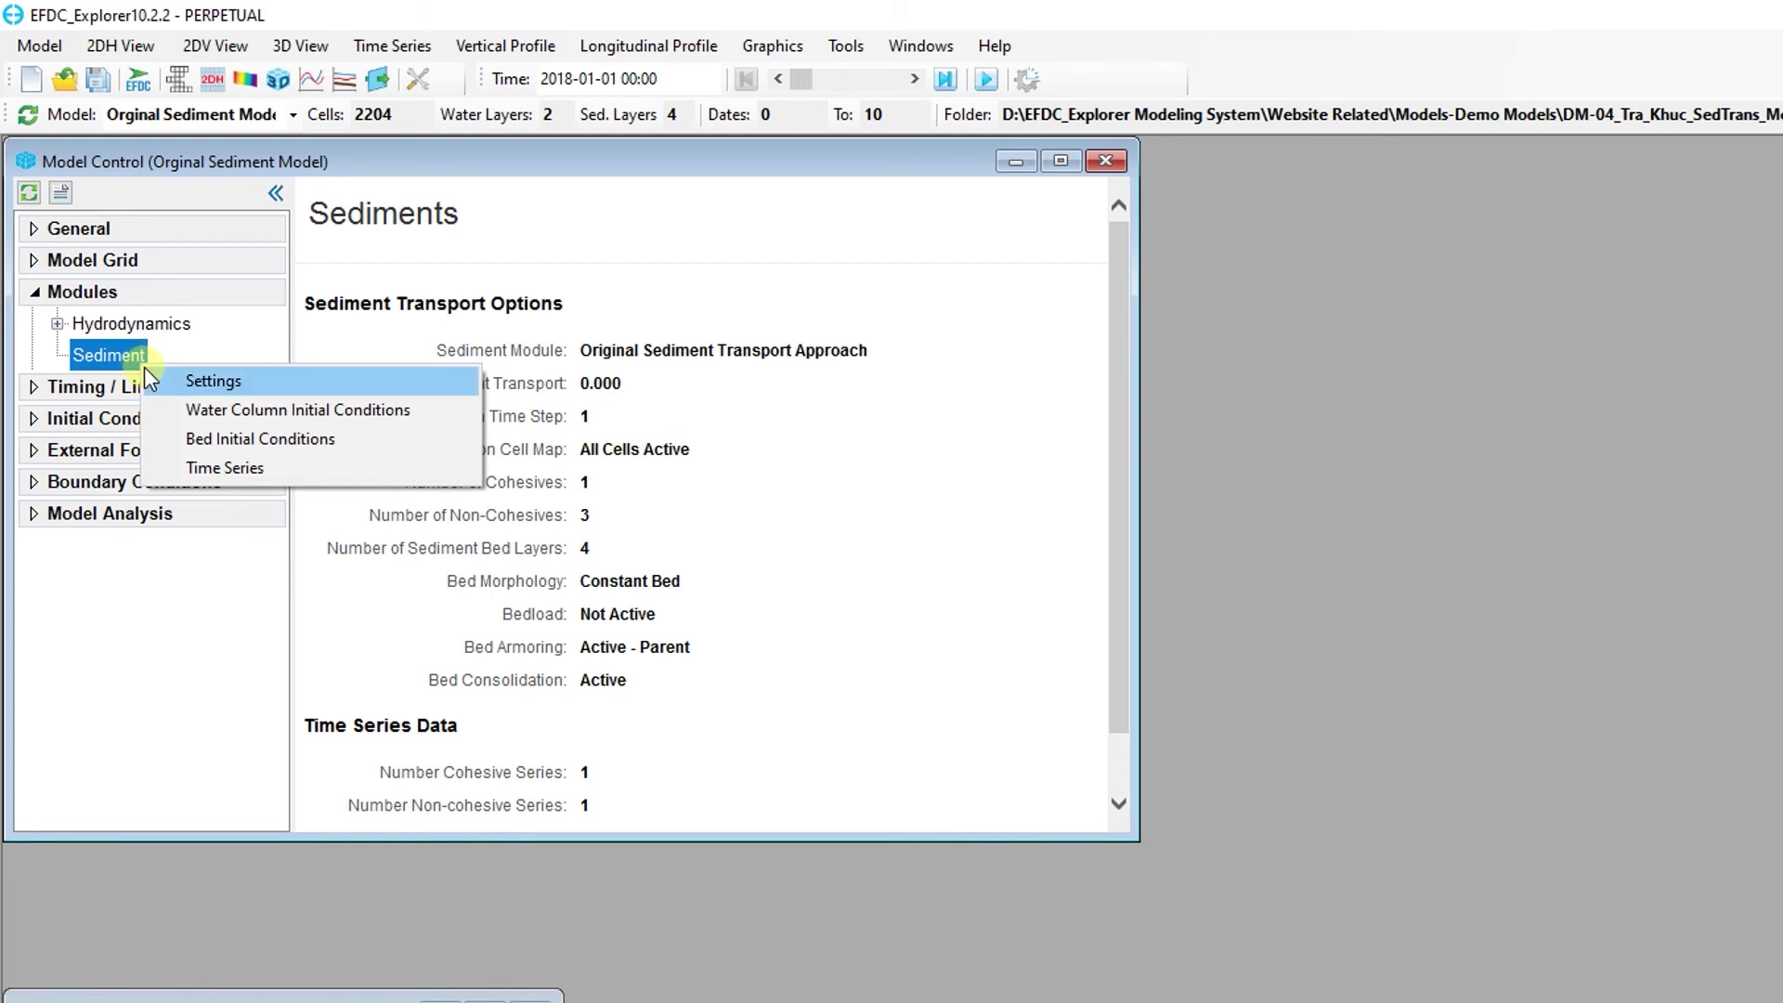
{"action": "left_click", "coordinate": [213, 381]}
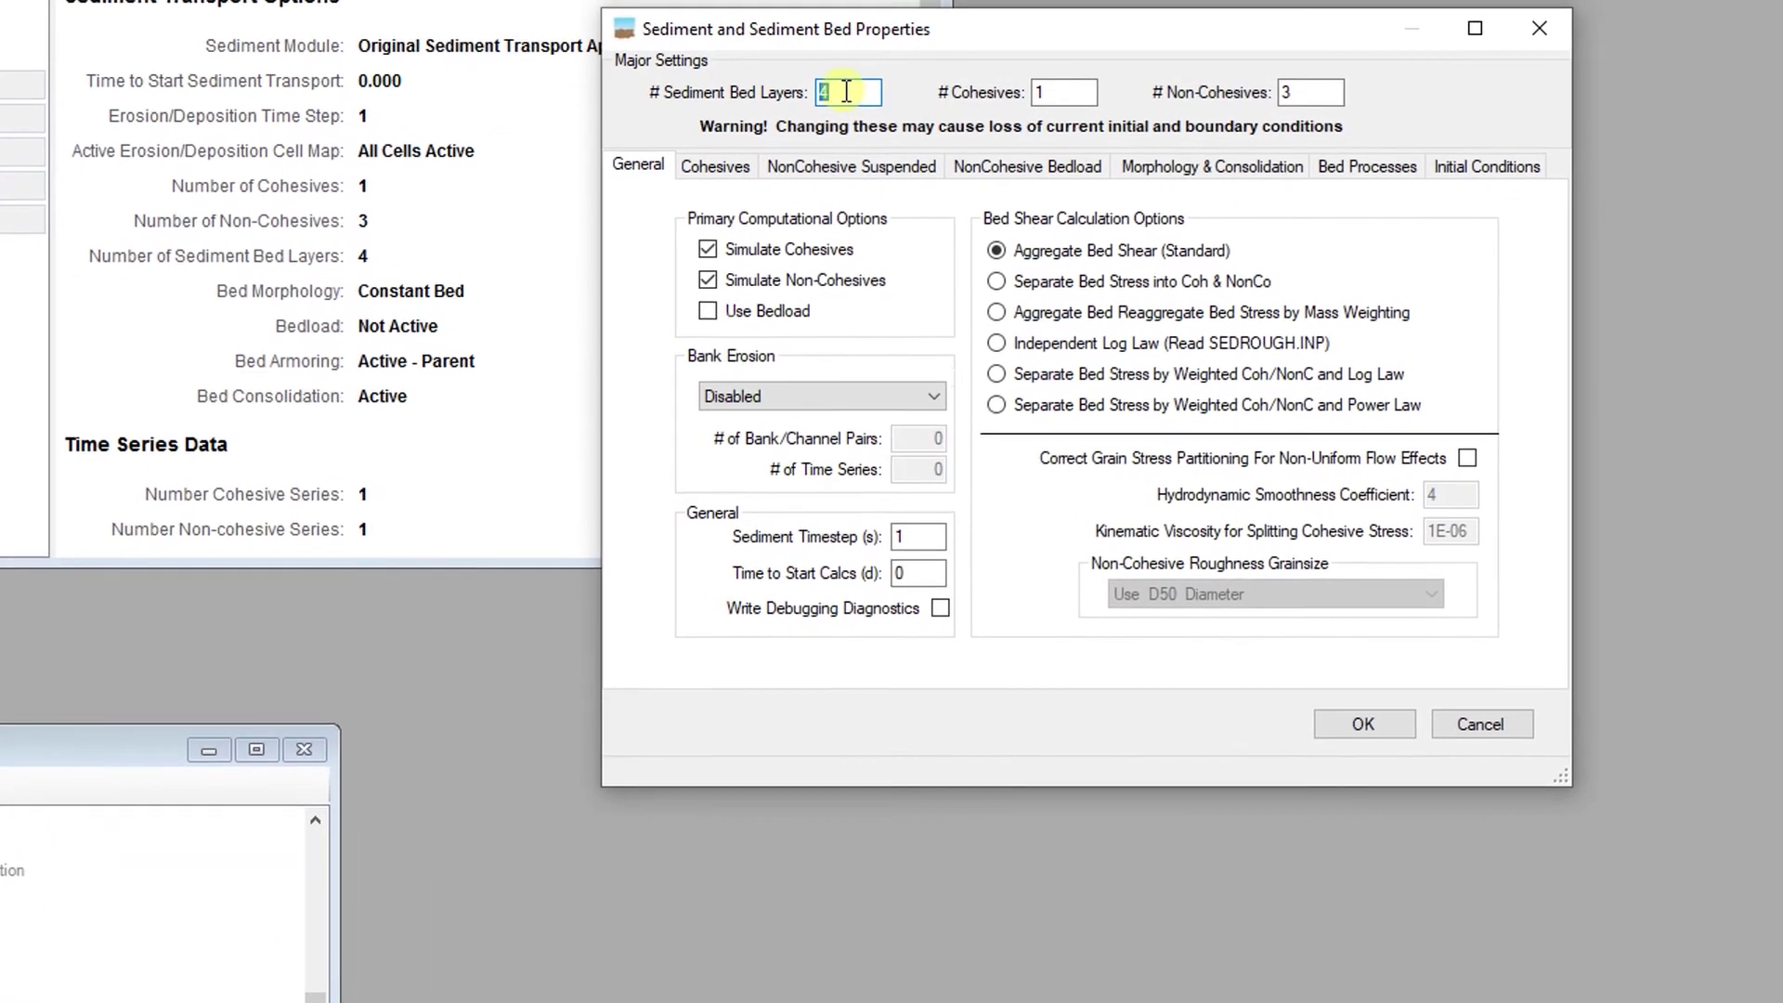
{"action": "left_click", "coordinate": [865, 88]}
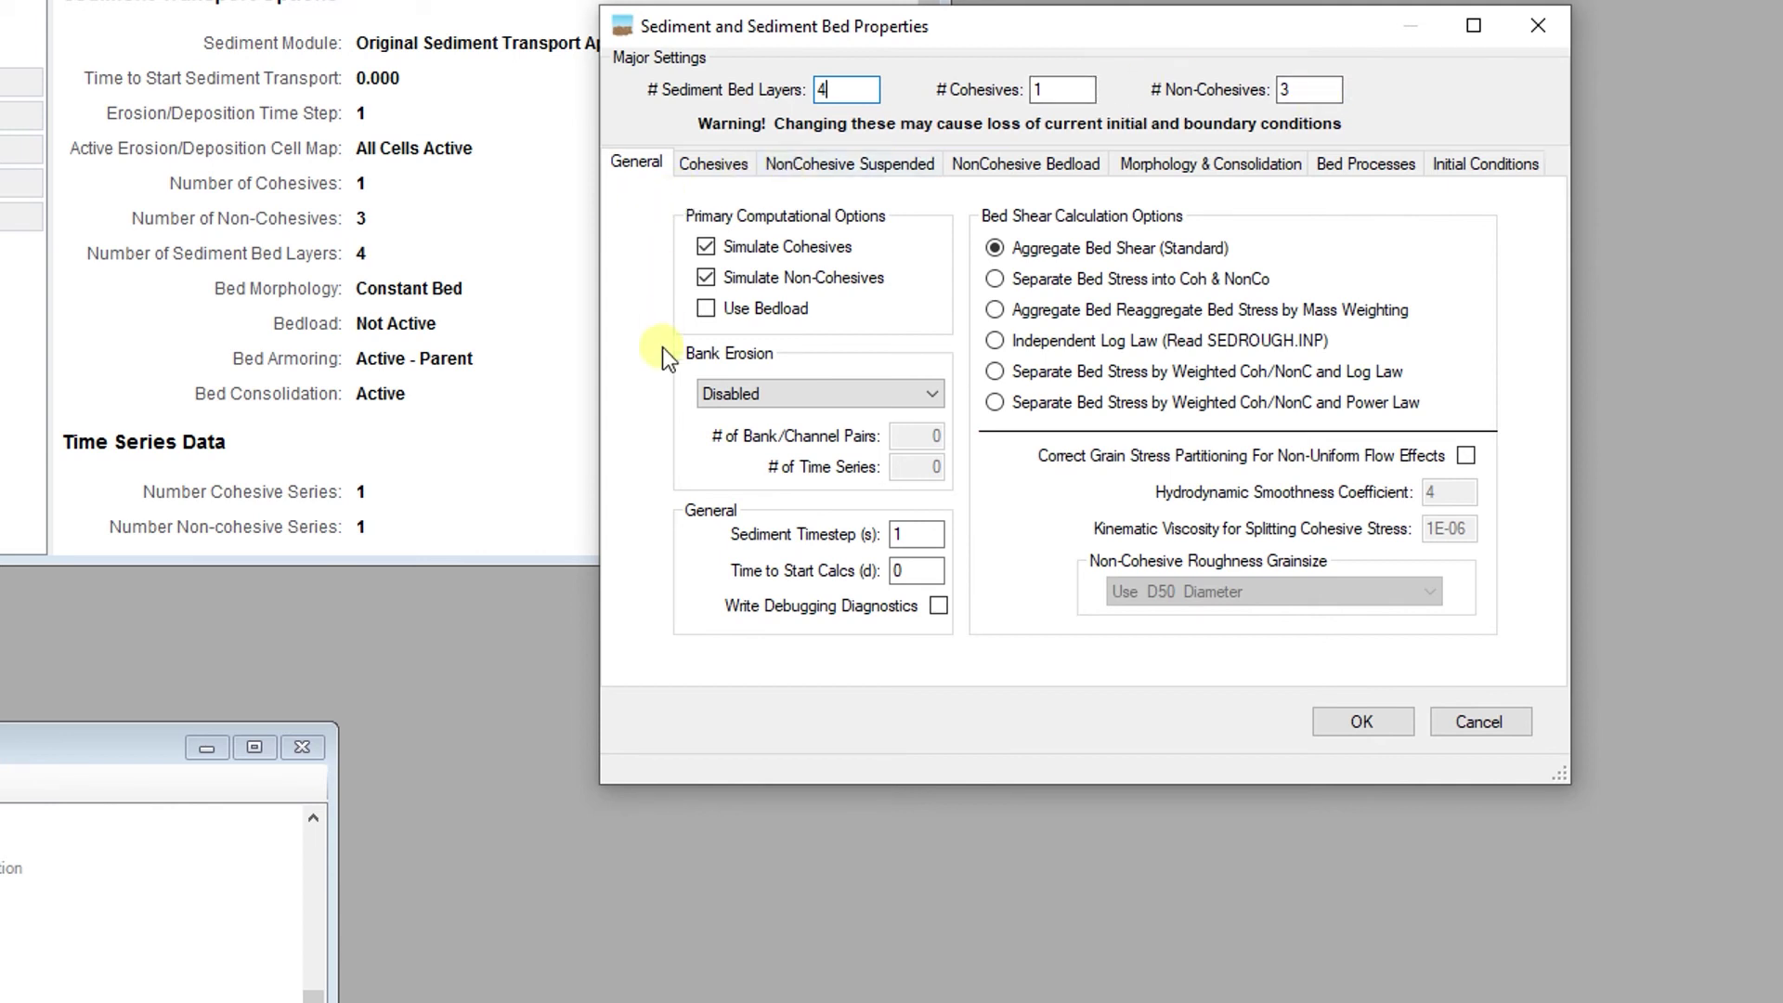
{"action": "double_click", "coordinate": [908, 570]}
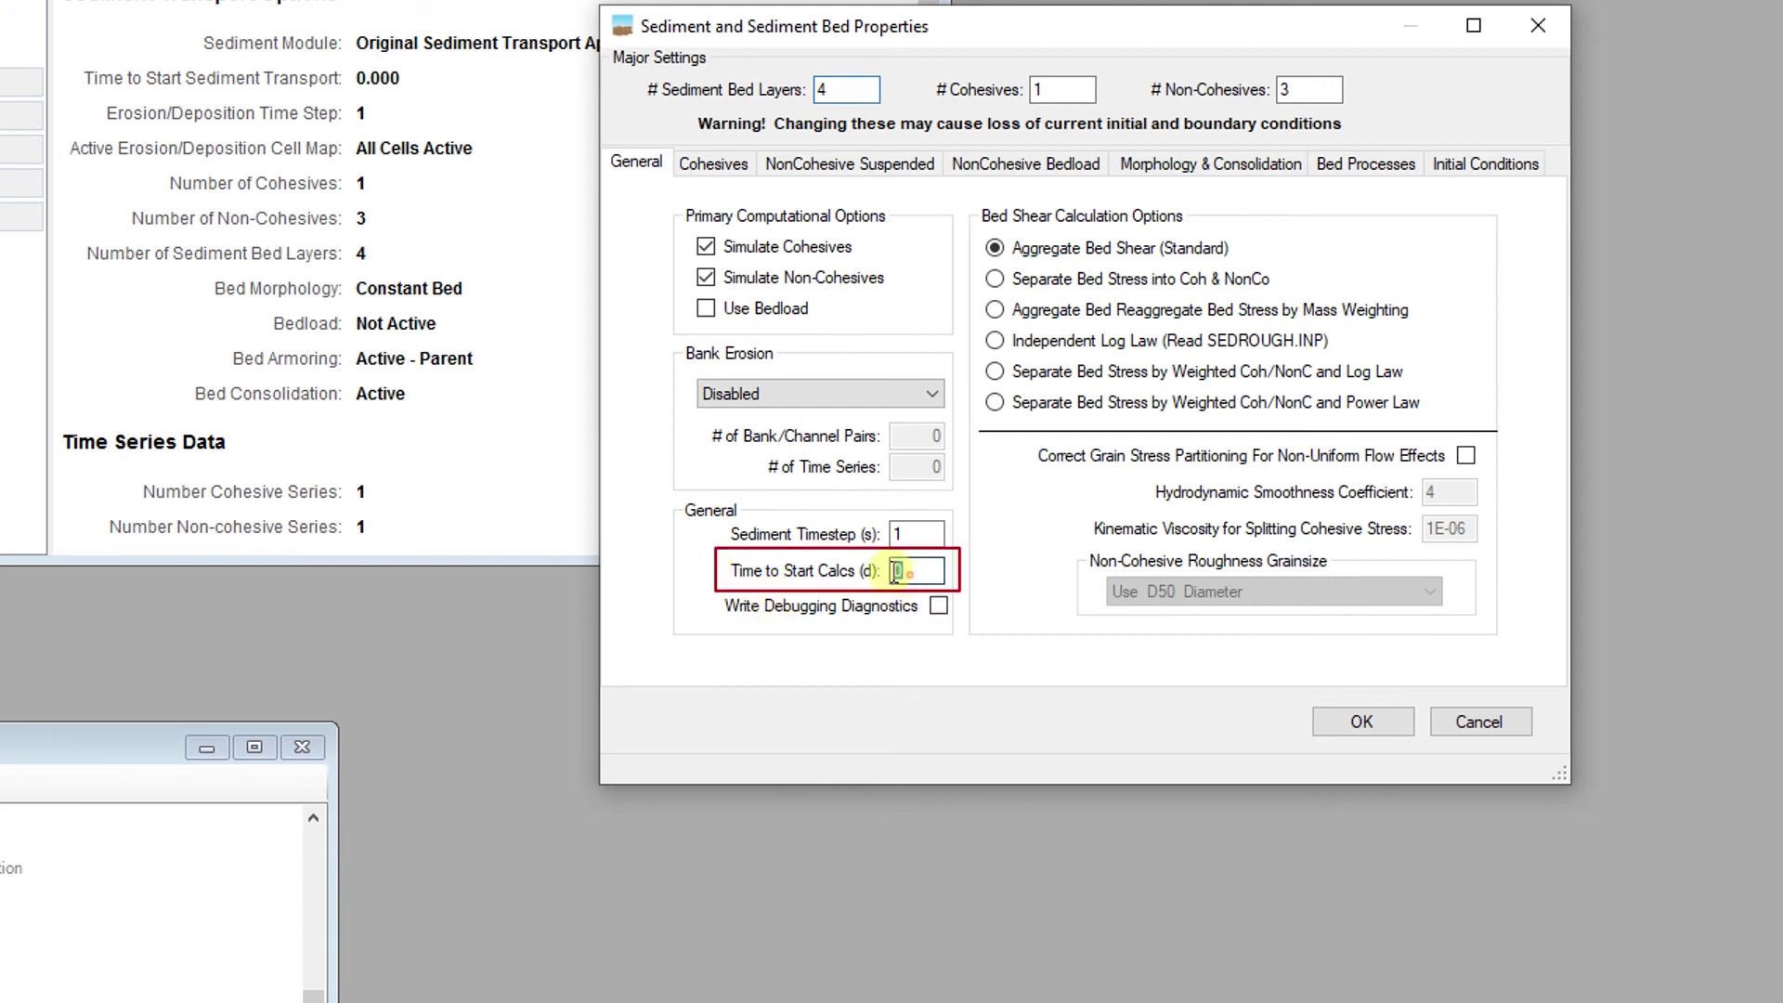
{"action": "type", "text": "220"}
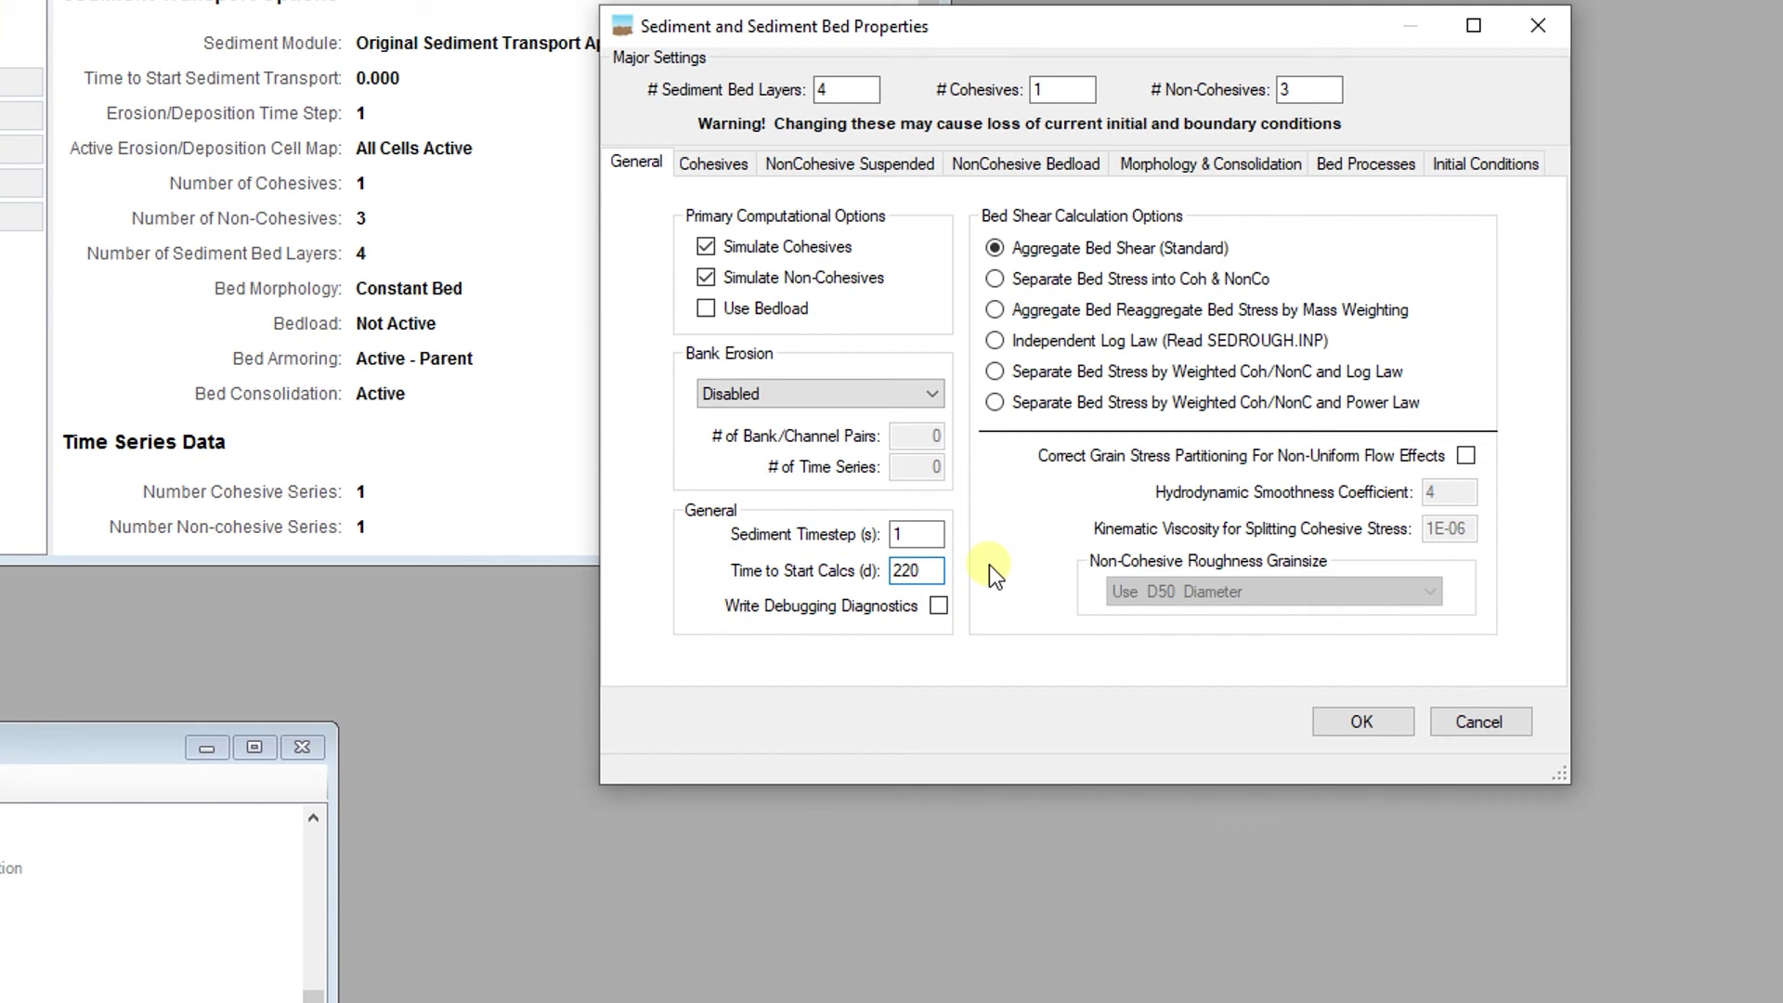
Check the cohesive and suspended non-cohesive parameters against the sediment settings spreadsheet, review the bedload options and accept the sediment properties
{"action": "left_click", "coordinate": [741, 174]}
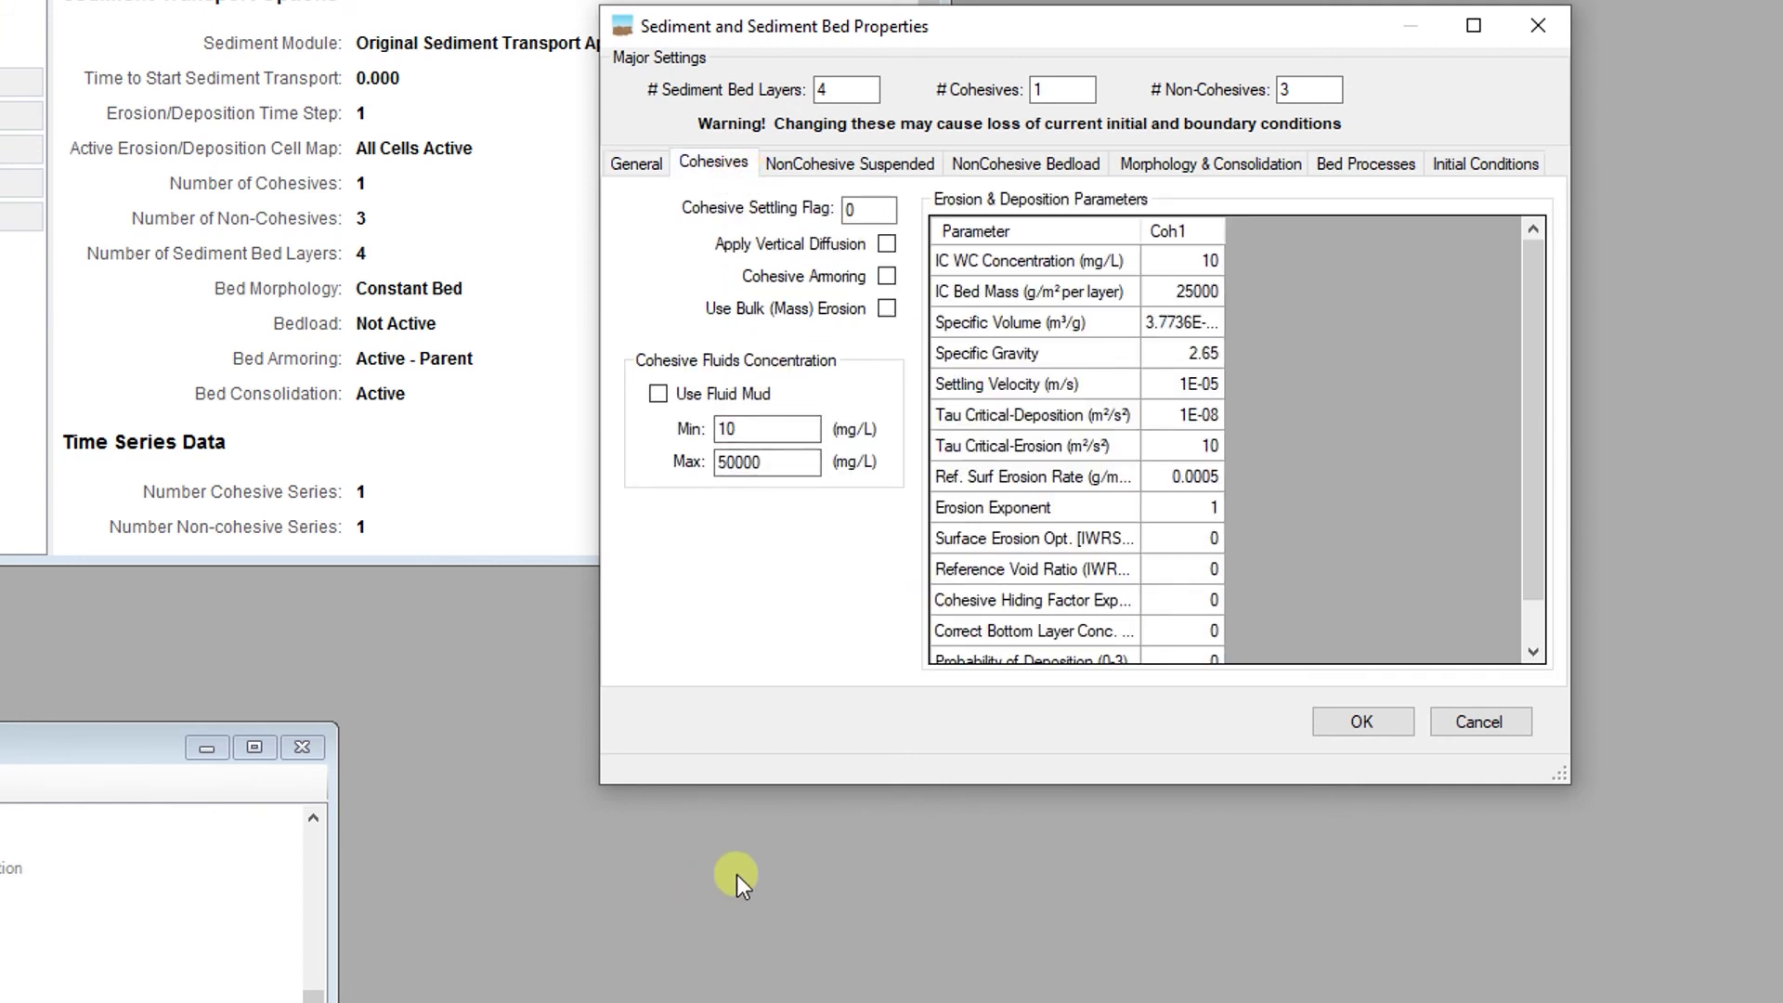
{"action": "key", "text": "alt+Tab"}
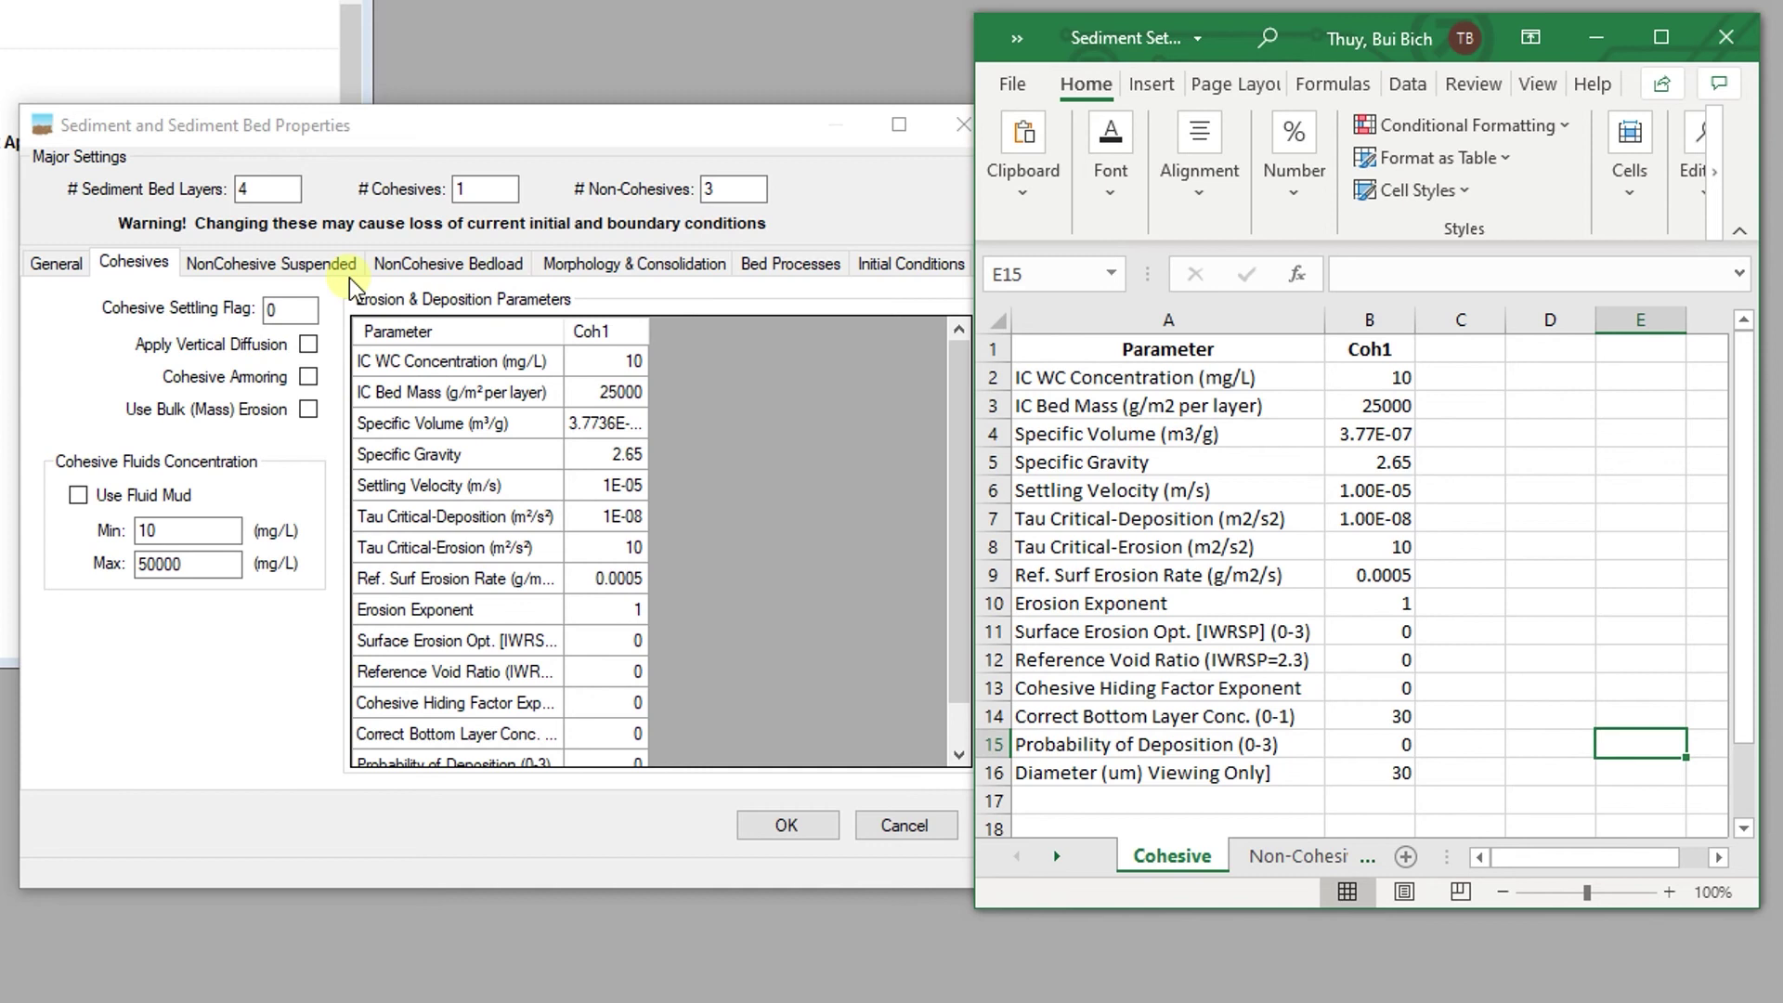
{"action": "left_click", "coordinate": [321, 266]}
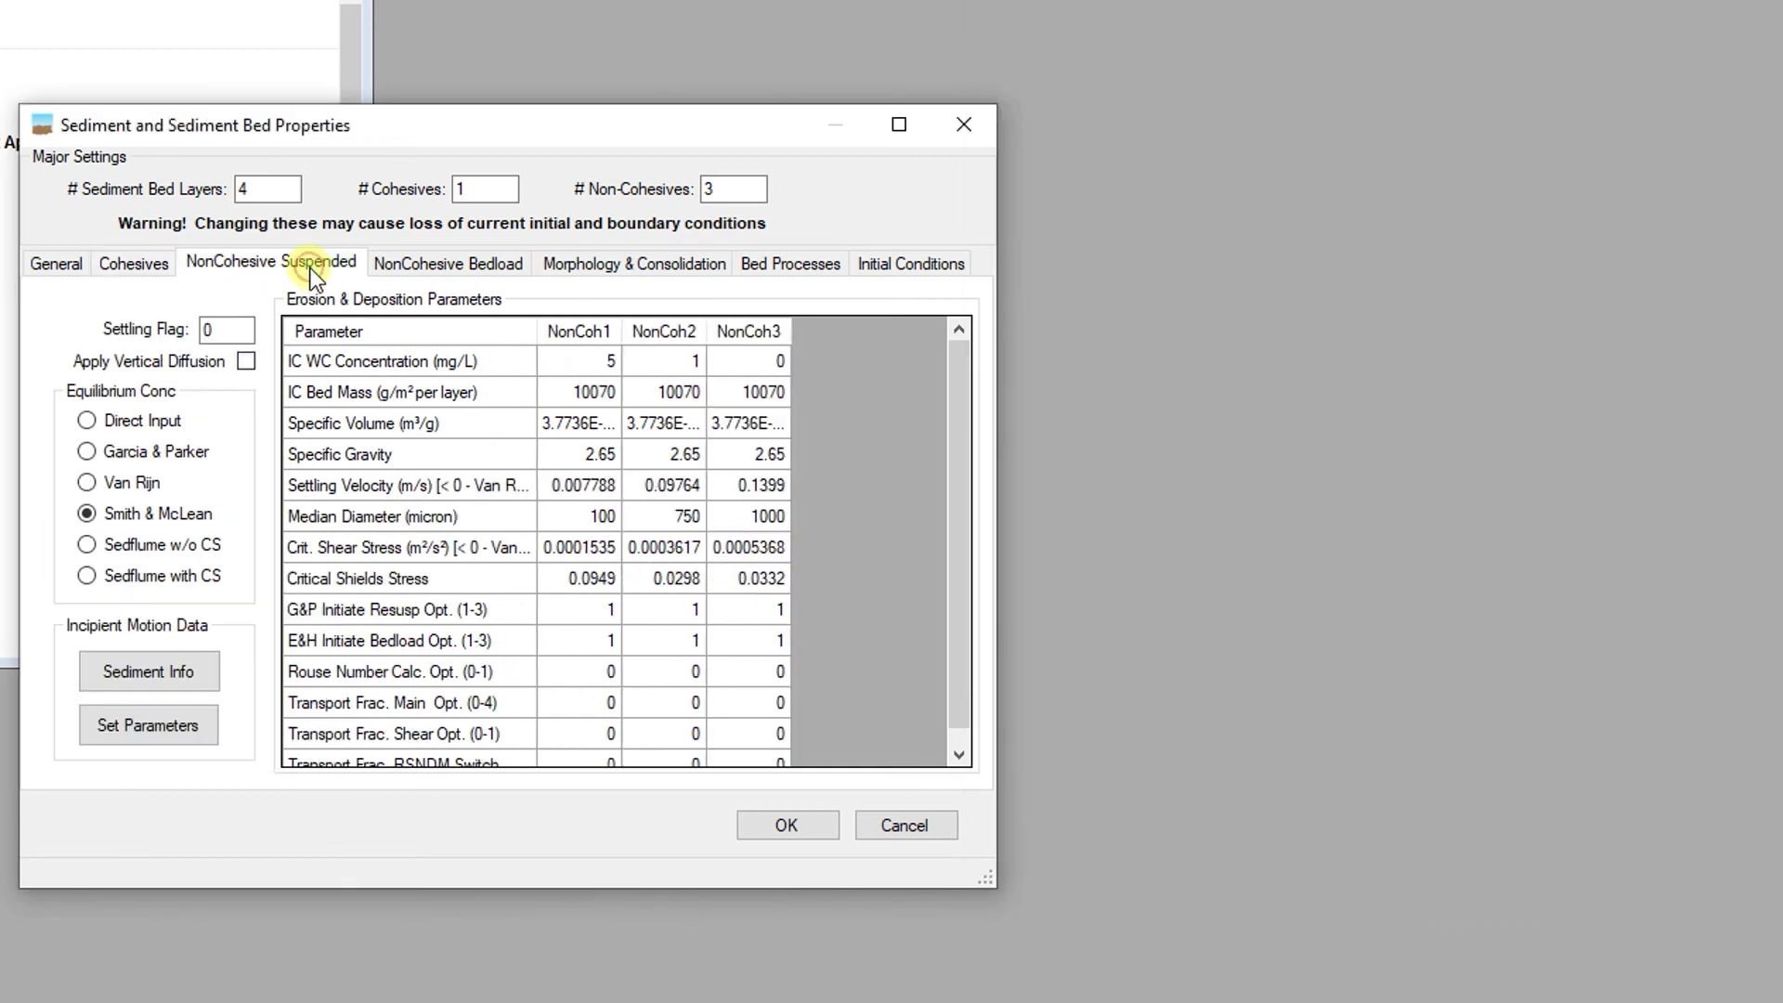
{"action": "key", "text": "alt+Tab"}
{"action": "left_click", "coordinate": [1310, 859]}
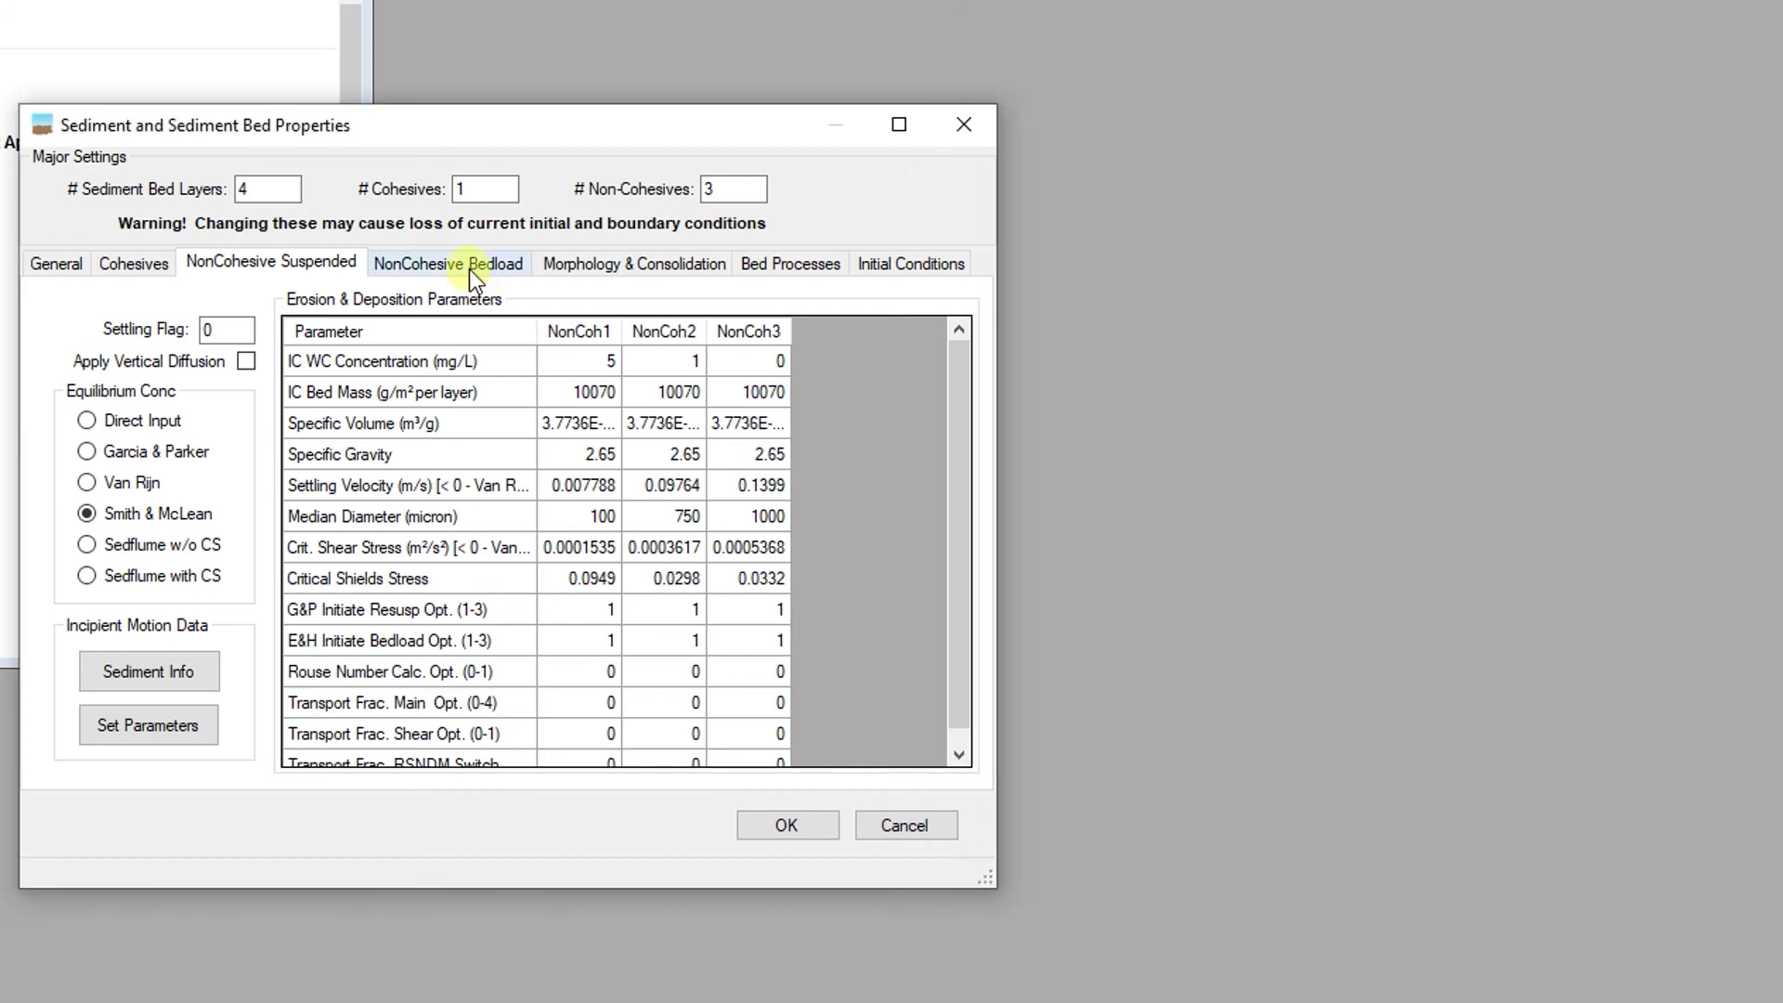
{"action": "left_click", "coordinate": [470, 267]}
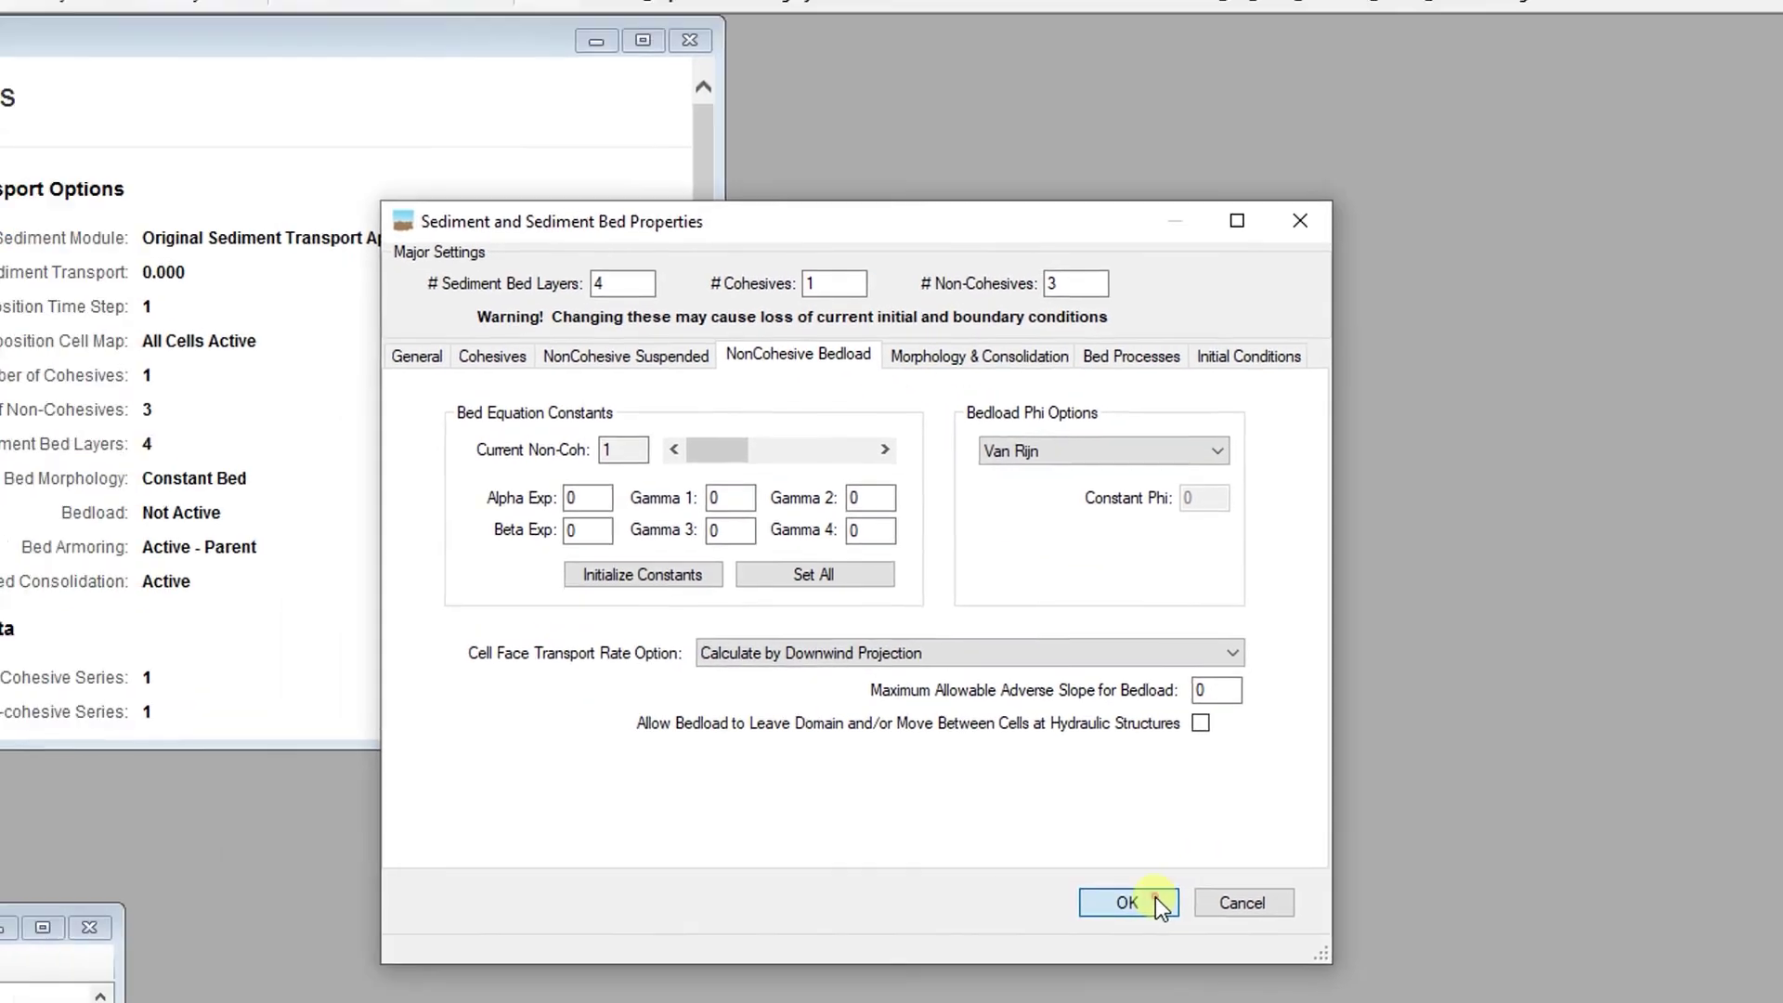
{"action": "left_click", "coordinate": [822, 824]}
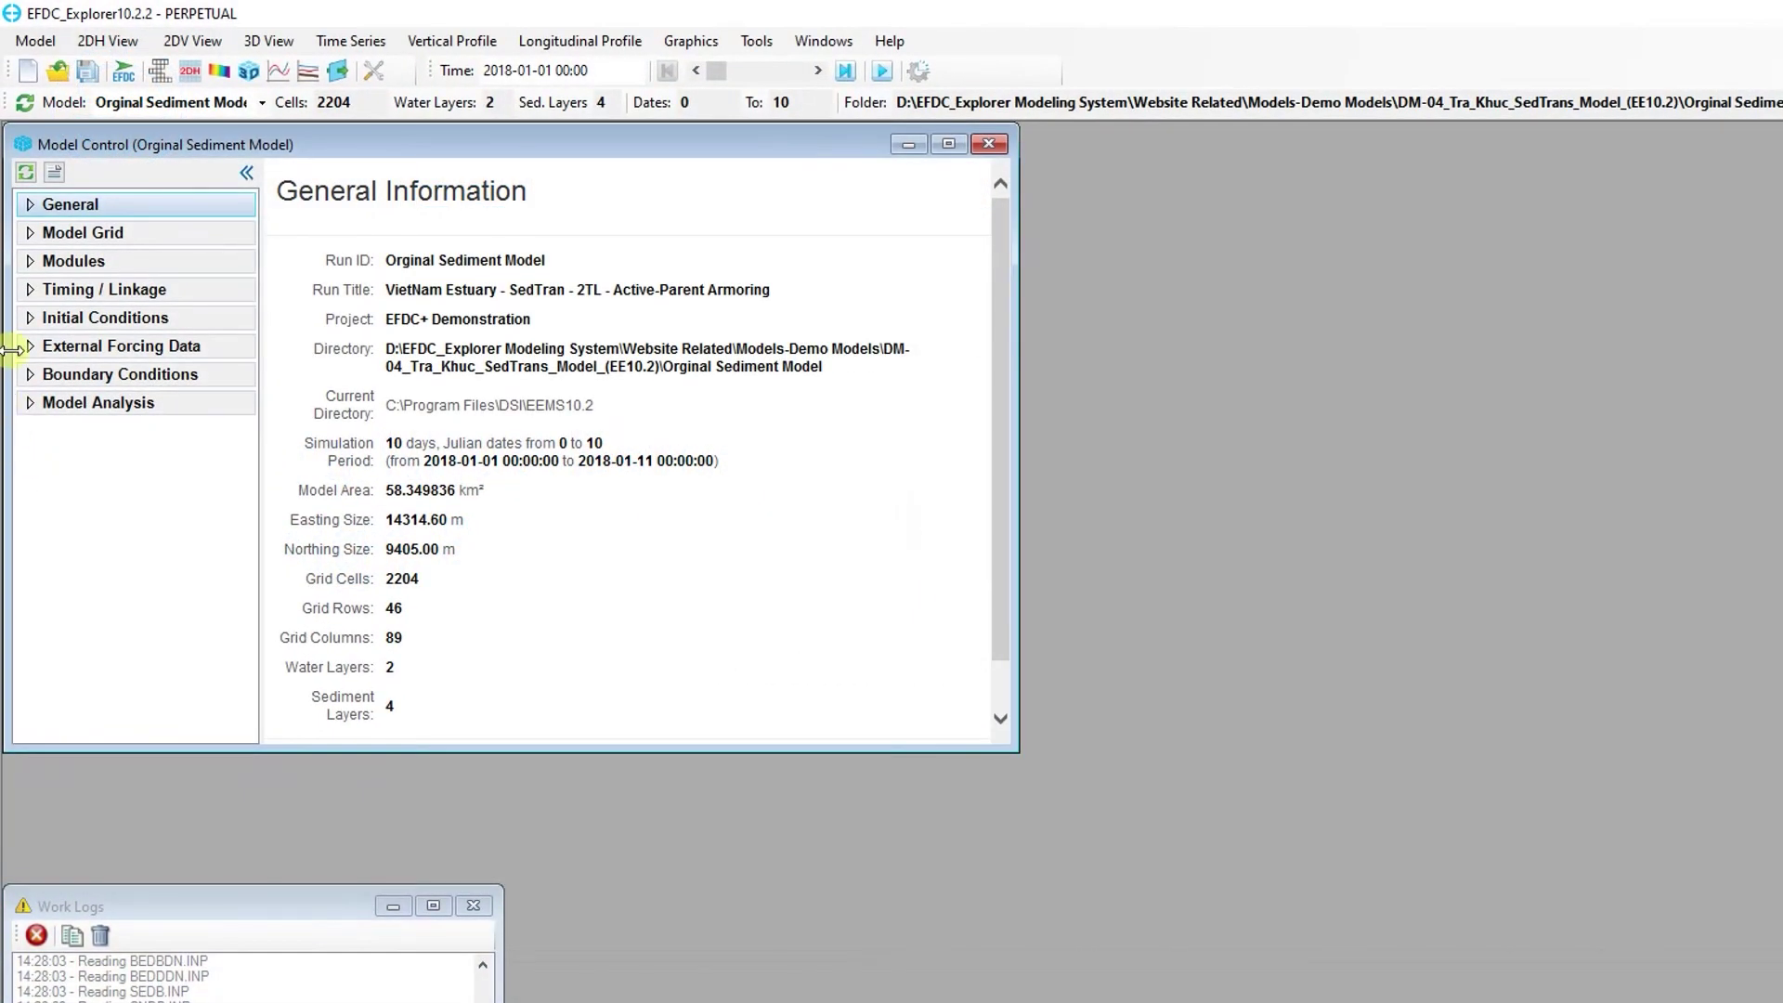
Add a new wind data series under External Forcing Data by importing Winds.dat, and accept it
{"action": "left_click", "coordinate": [26, 350]}
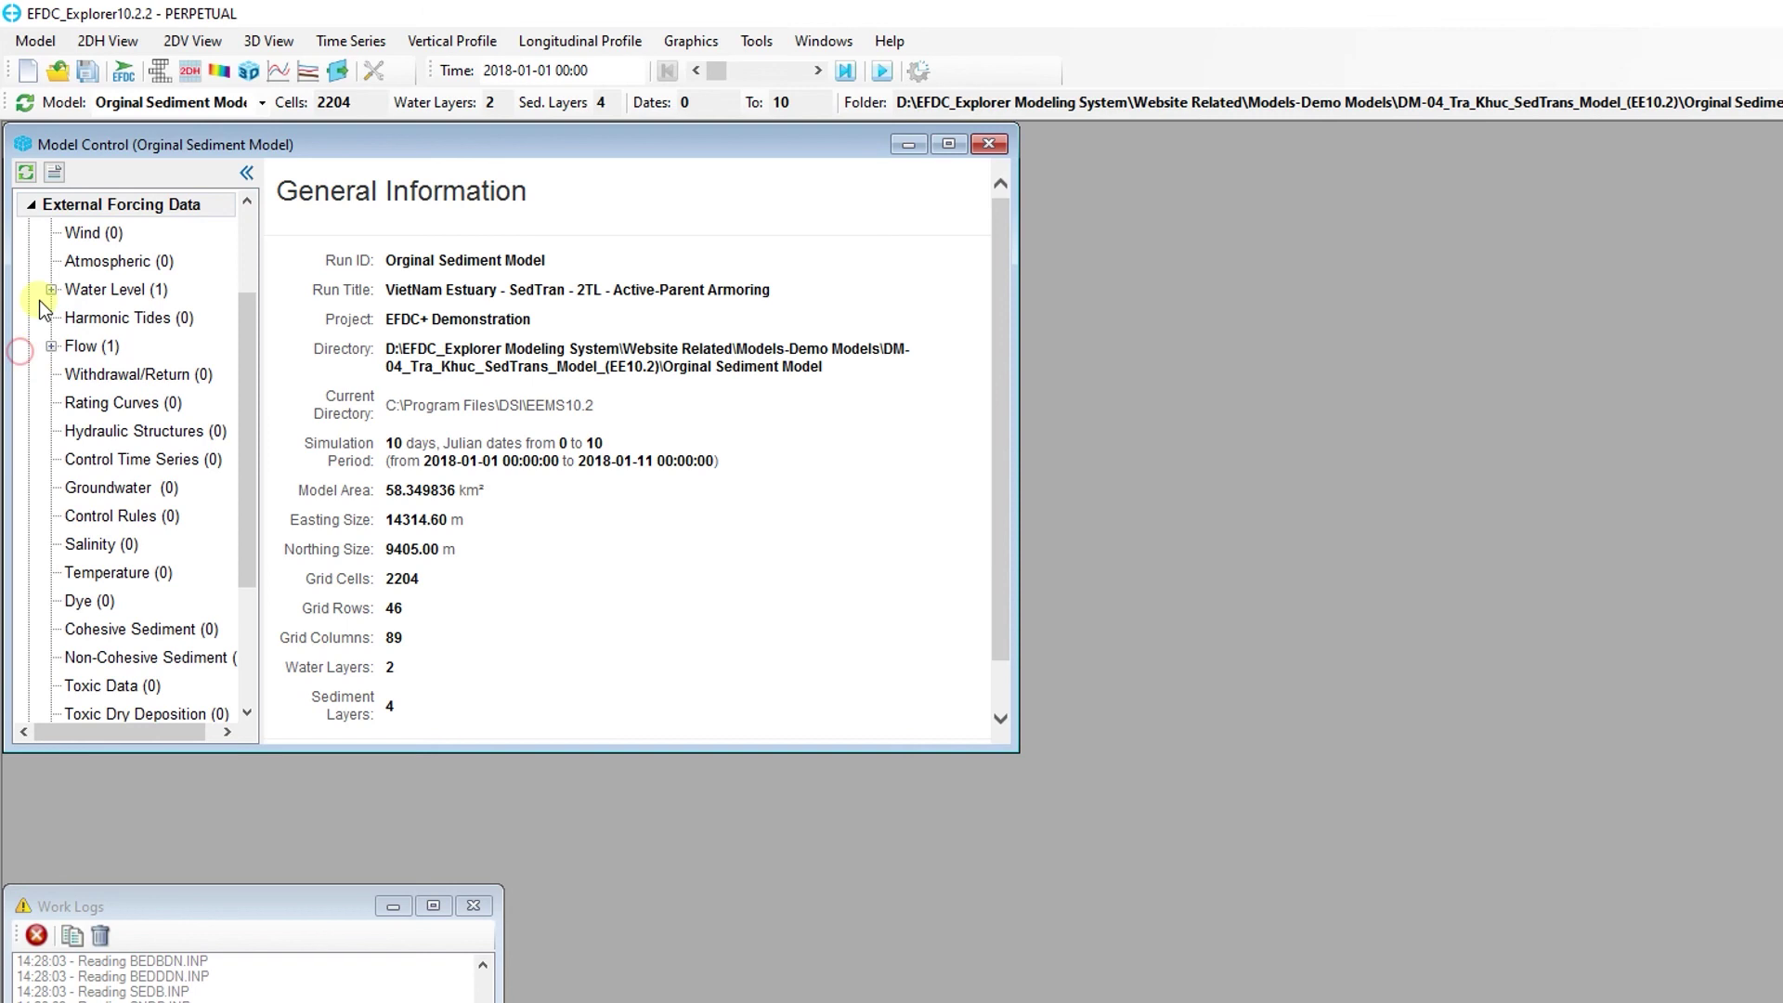
{"action": "left_click", "coordinate": [104, 238]}
{"action": "right_click", "coordinate": [104, 237]}
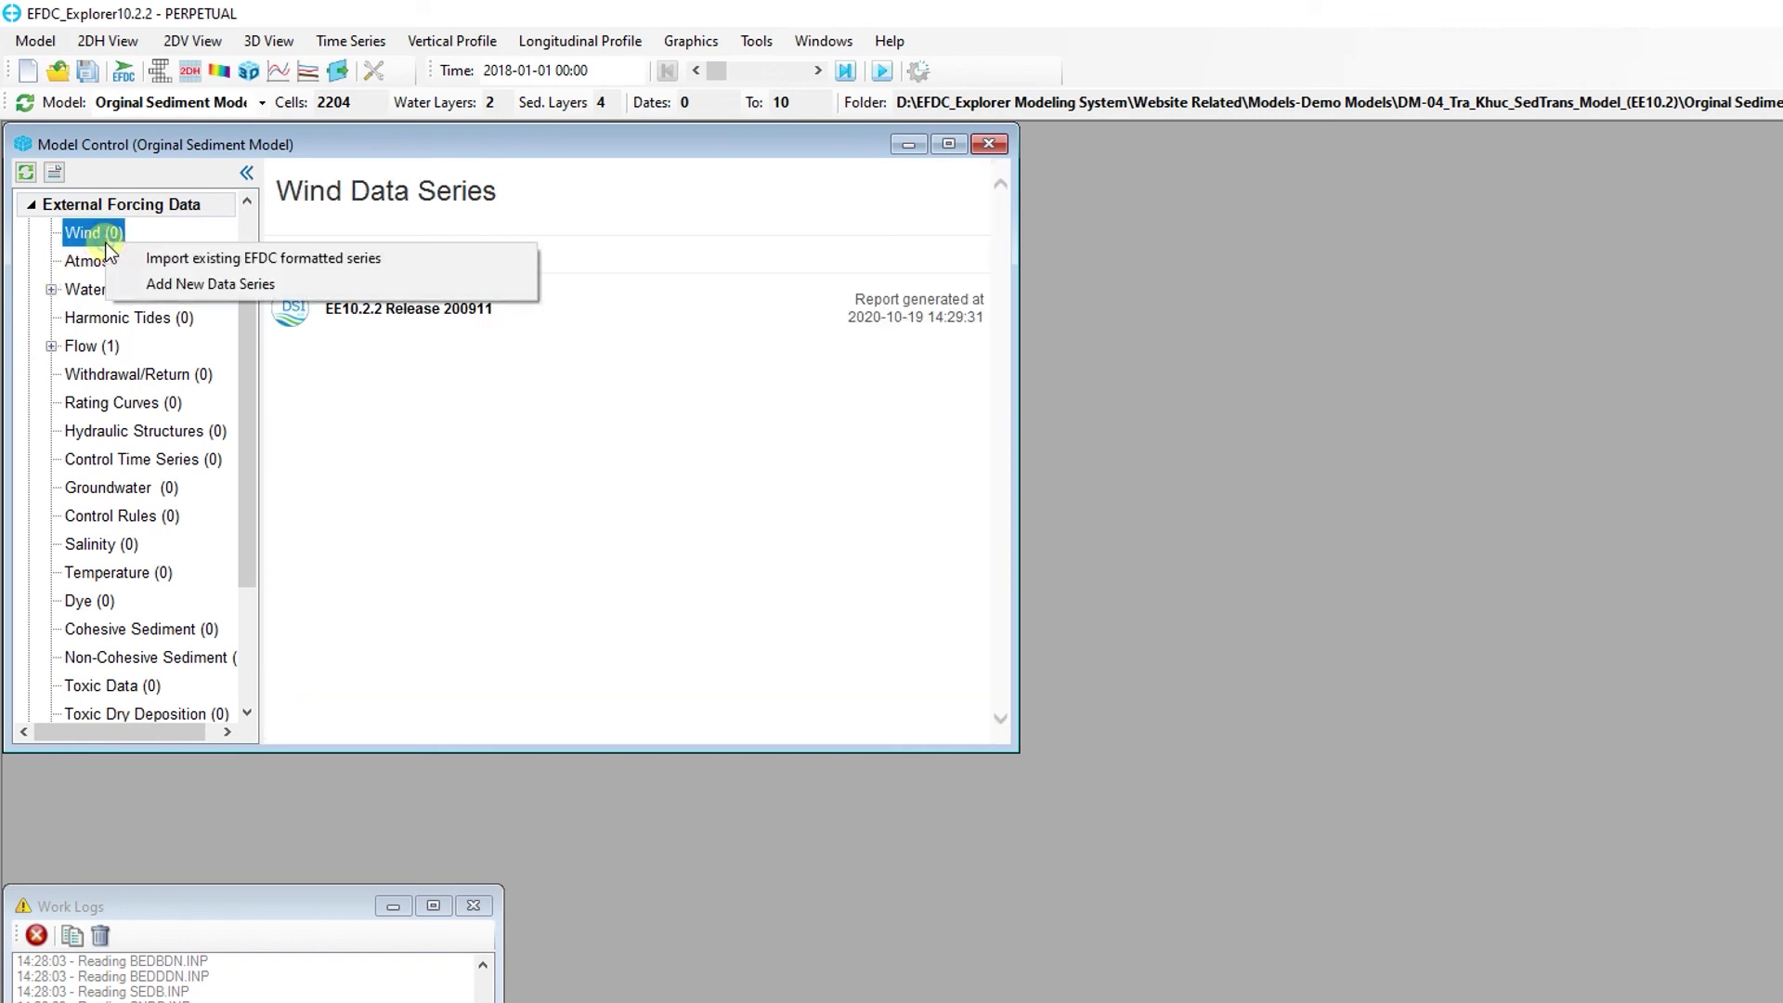
{"action": "left_click", "coordinate": [131, 281]}
{"action": "left_click", "coordinate": [1124, 436]}
{"action": "left_click", "coordinate": [1171, 502]}
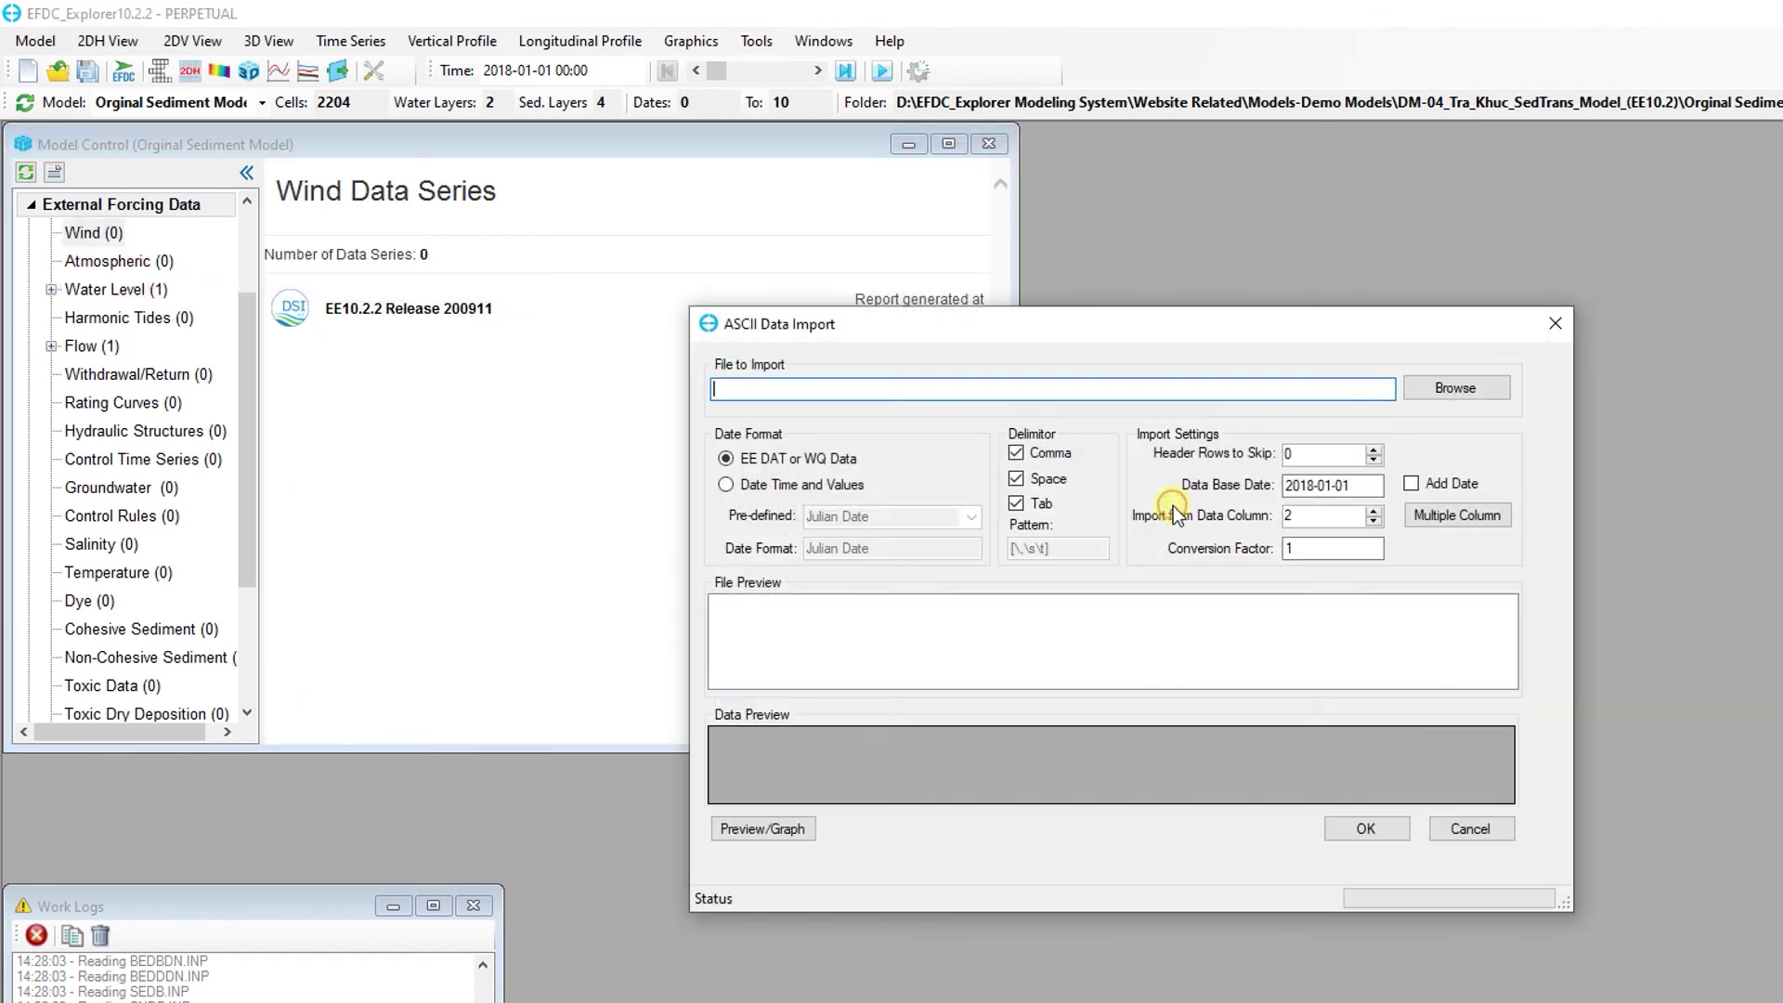
{"action": "left_click", "coordinate": [1413, 397]}
{"action": "left_click", "coordinate": [1041, 811]}
{"action": "left_click", "coordinate": [1621, 939]}
{"action": "left_click", "coordinate": [1394, 827]}
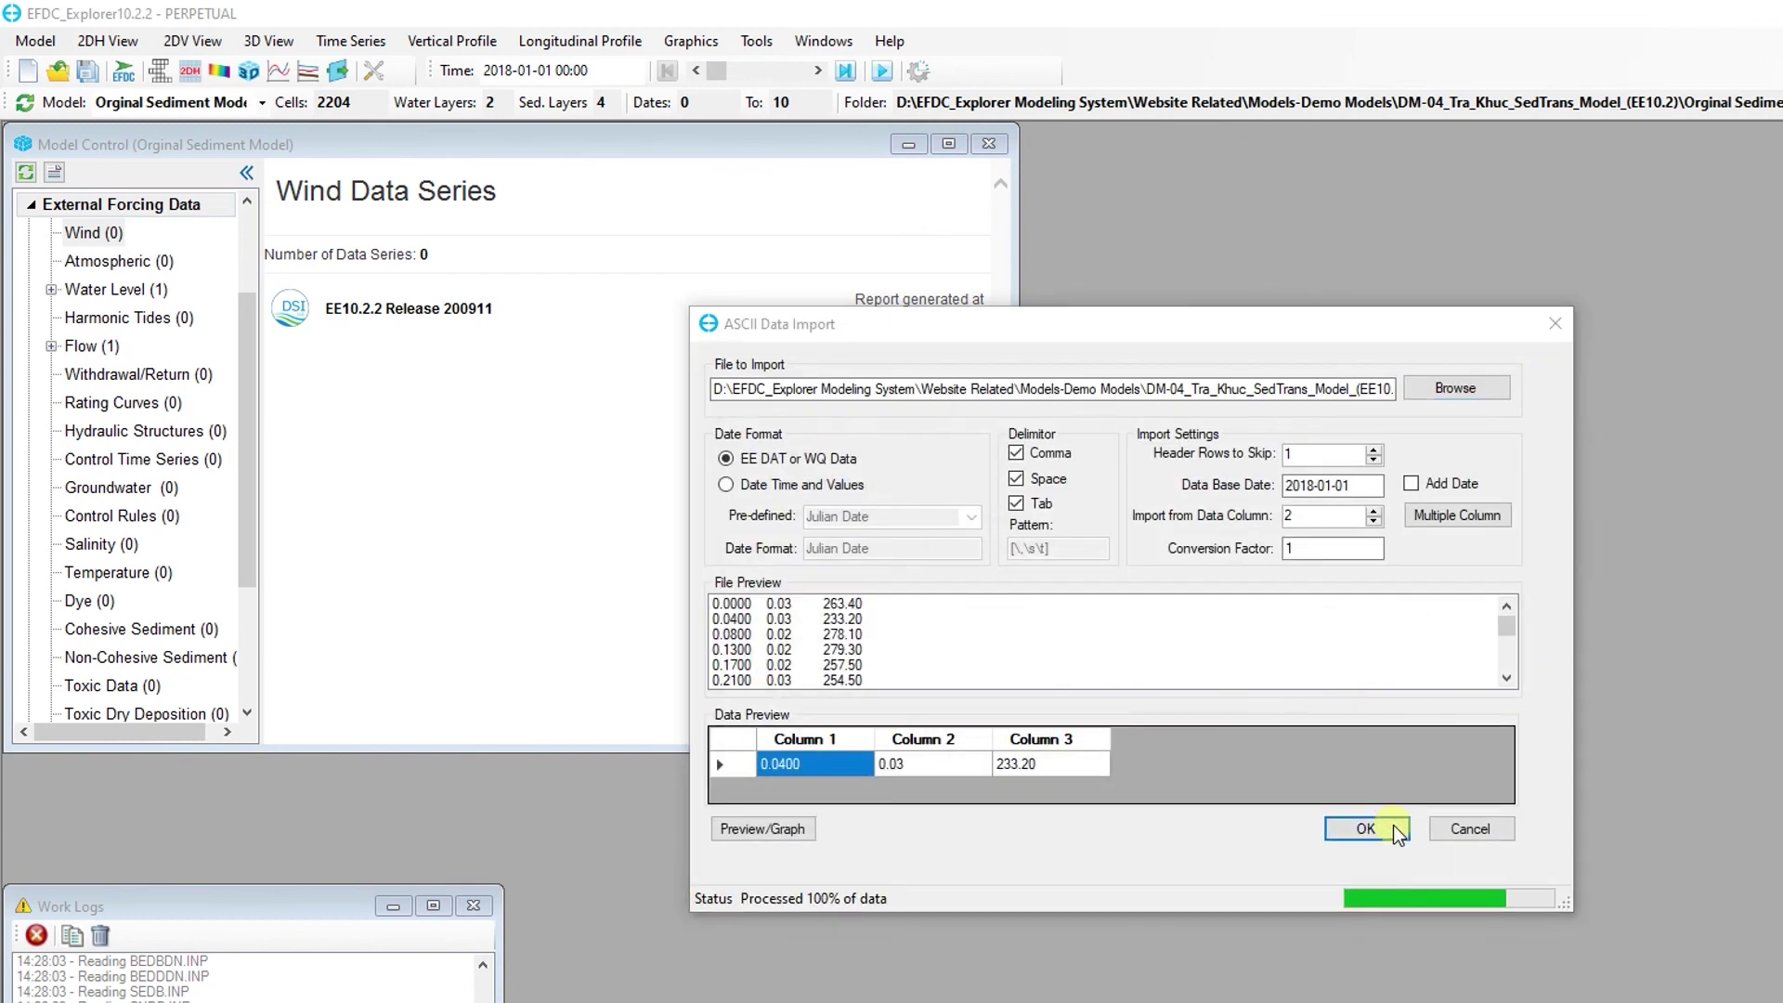
{"action": "left_click", "coordinate": [1317, 700]}
{"action": "left_click", "coordinate": [1451, 405]}
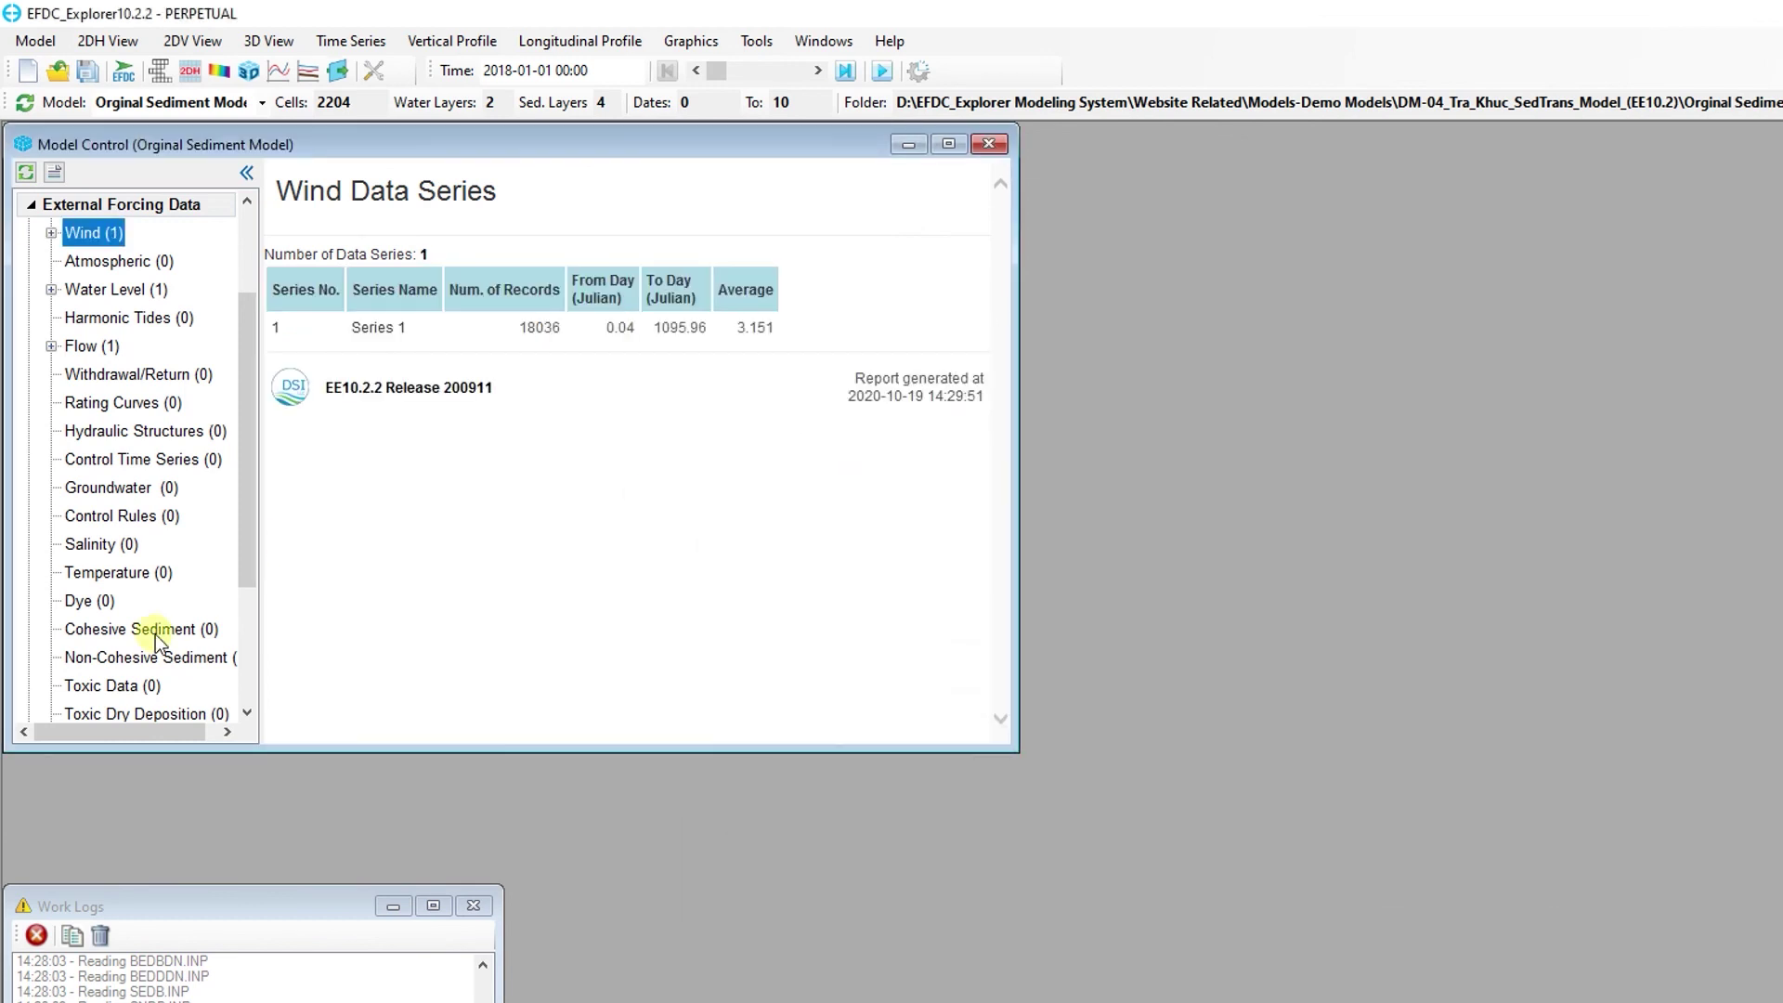
Add a new cohesive sediment data series by importing TS_Cohesive_sediment.dat with the same values for all layers
{"action": "scroll", "coordinate": [167, 557], "scroll_direction": "down", "scroll_amount": 1}
{"action": "right_click", "coordinate": [170, 546]}
{"action": "left_click", "coordinate": [212, 580]}
{"action": "left_click", "coordinate": [1078, 416]}
{"action": "left_click", "coordinate": [1172, 496]}
{"action": "left_click", "coordinate": [1438, 406]}
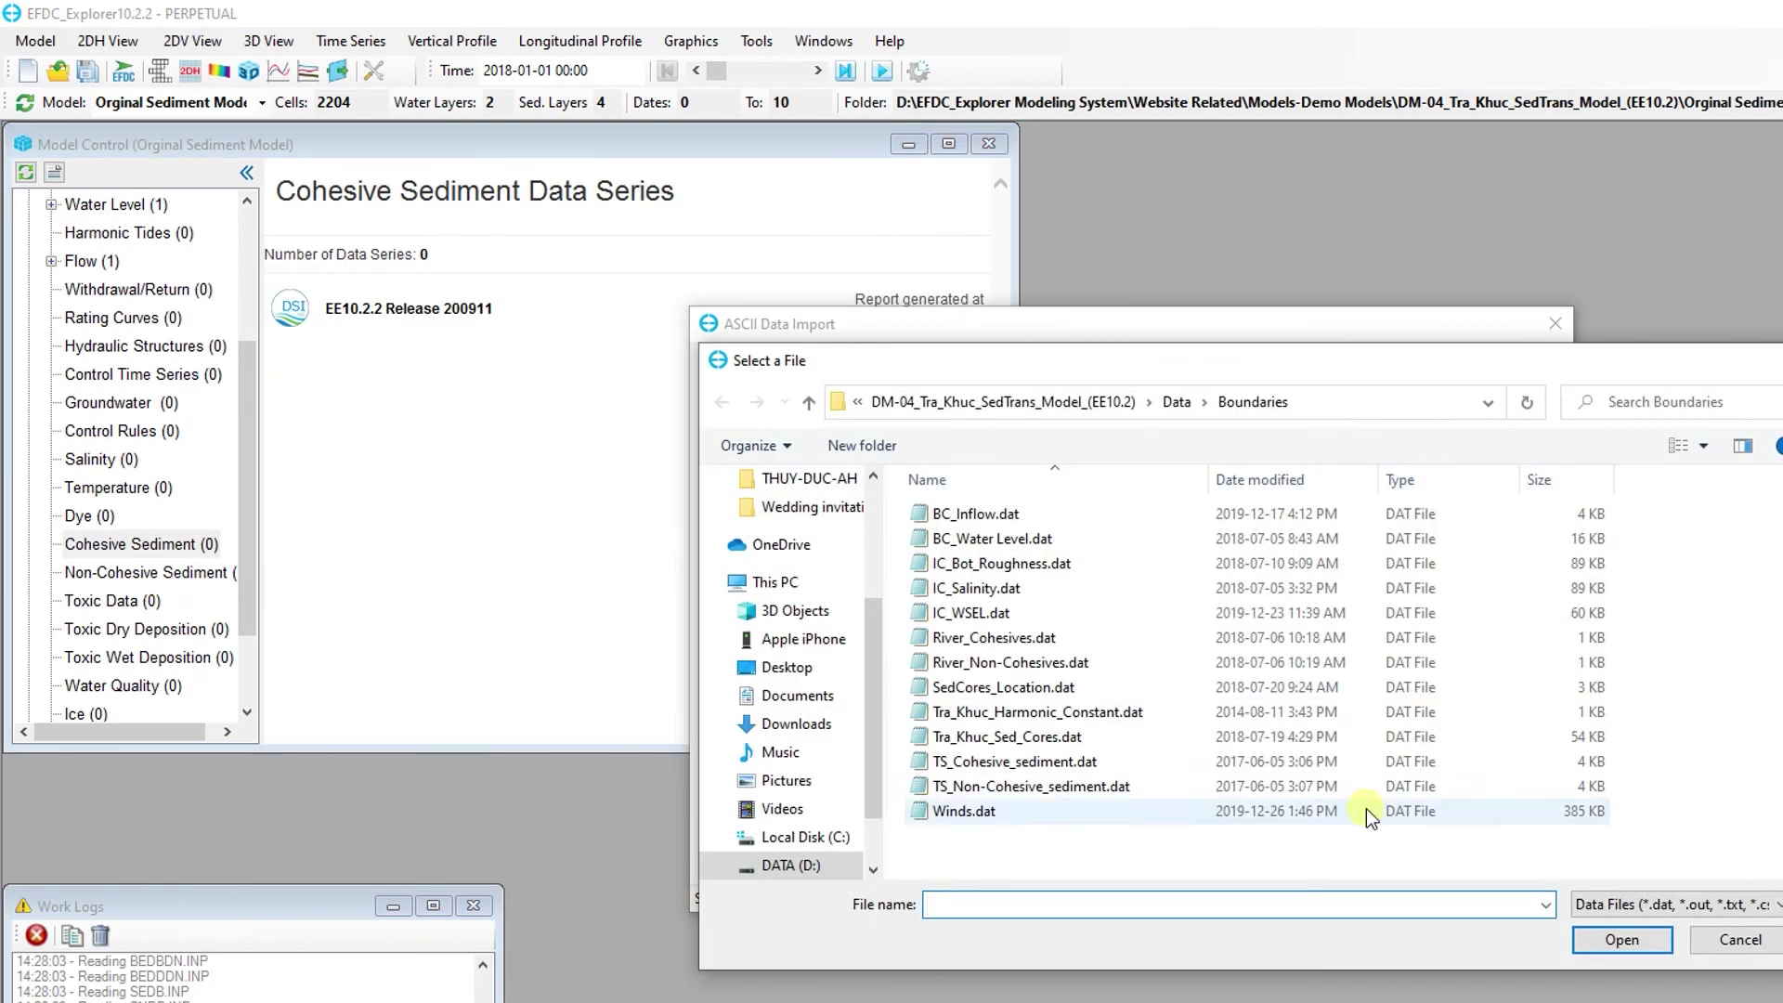
{"action": "left_click", "coordinate": [1195, 764]}
{"action": "left_click", "coordinate": [1599, 941]}
{"action": "left_click", "coordinate": [1365, 829]}
{"action": "left_click", "coordinate": [1341, 698]}
{"action": "left_click", "coordinate": [1210, 698]}
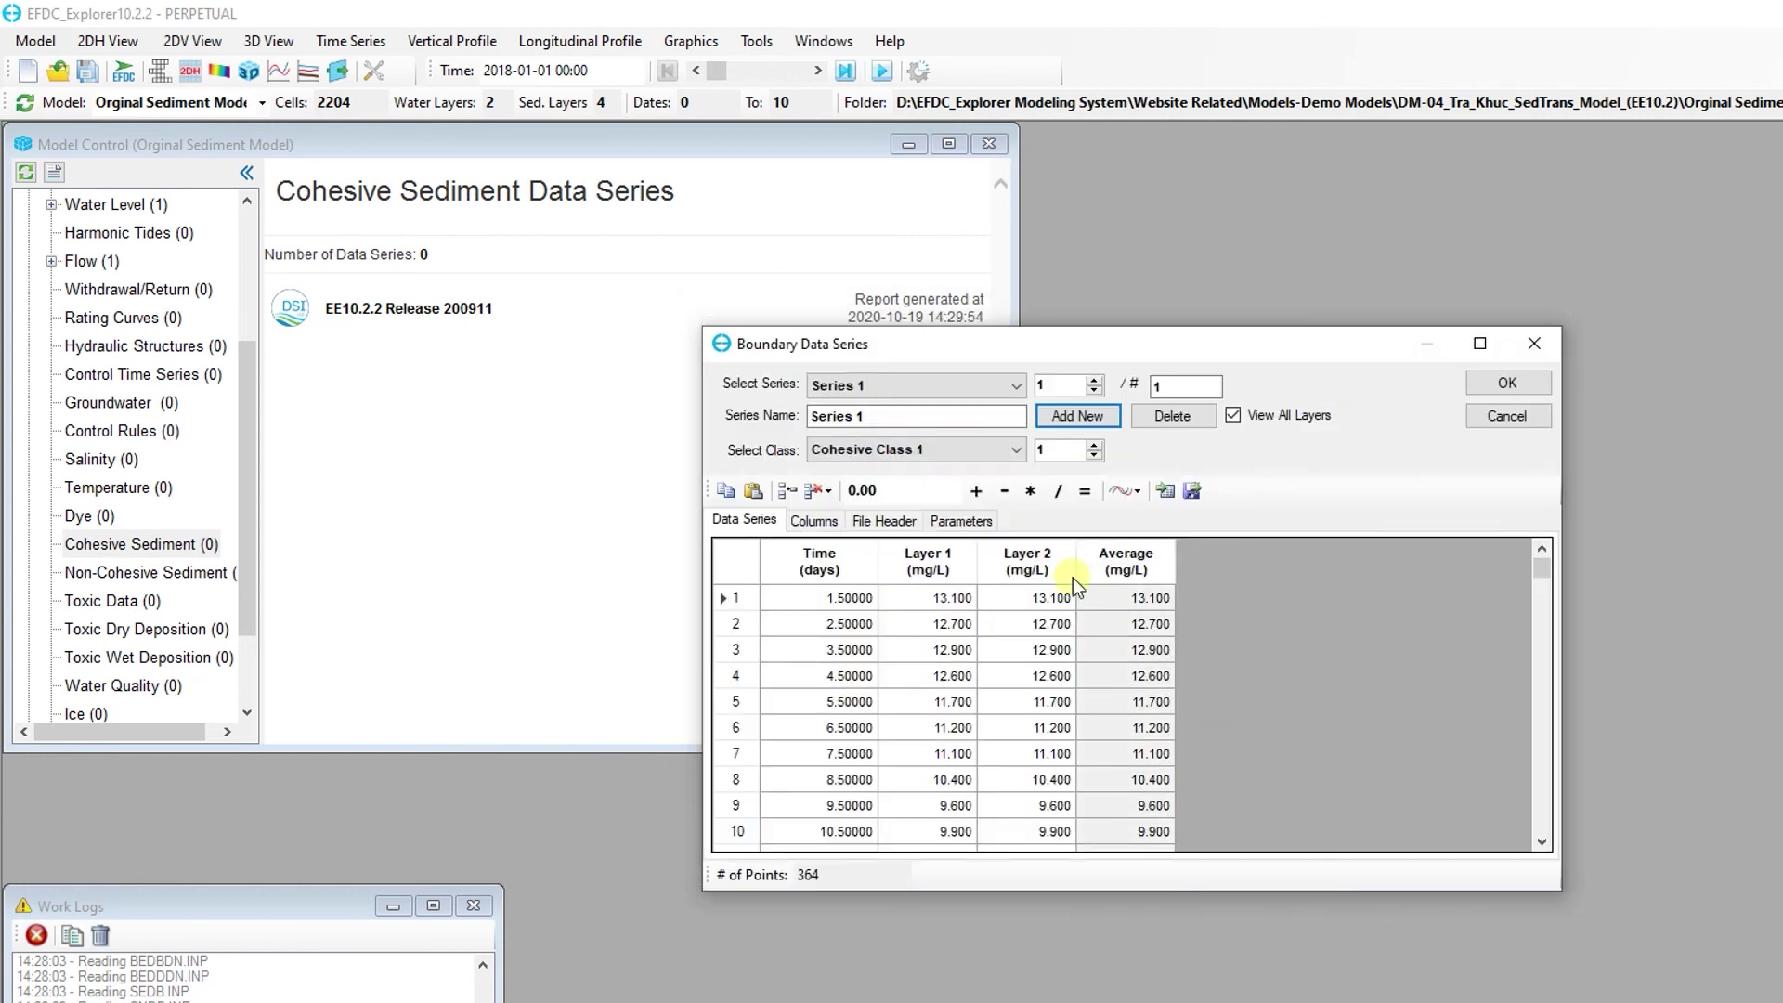
Name the imported cohesive sediment series River and accept the boundary data series
{"action": "left_click_drag", "start_coordinate": [876, 417], "coordinate": [762, 410]}
{"action": "type", "text": "River"}
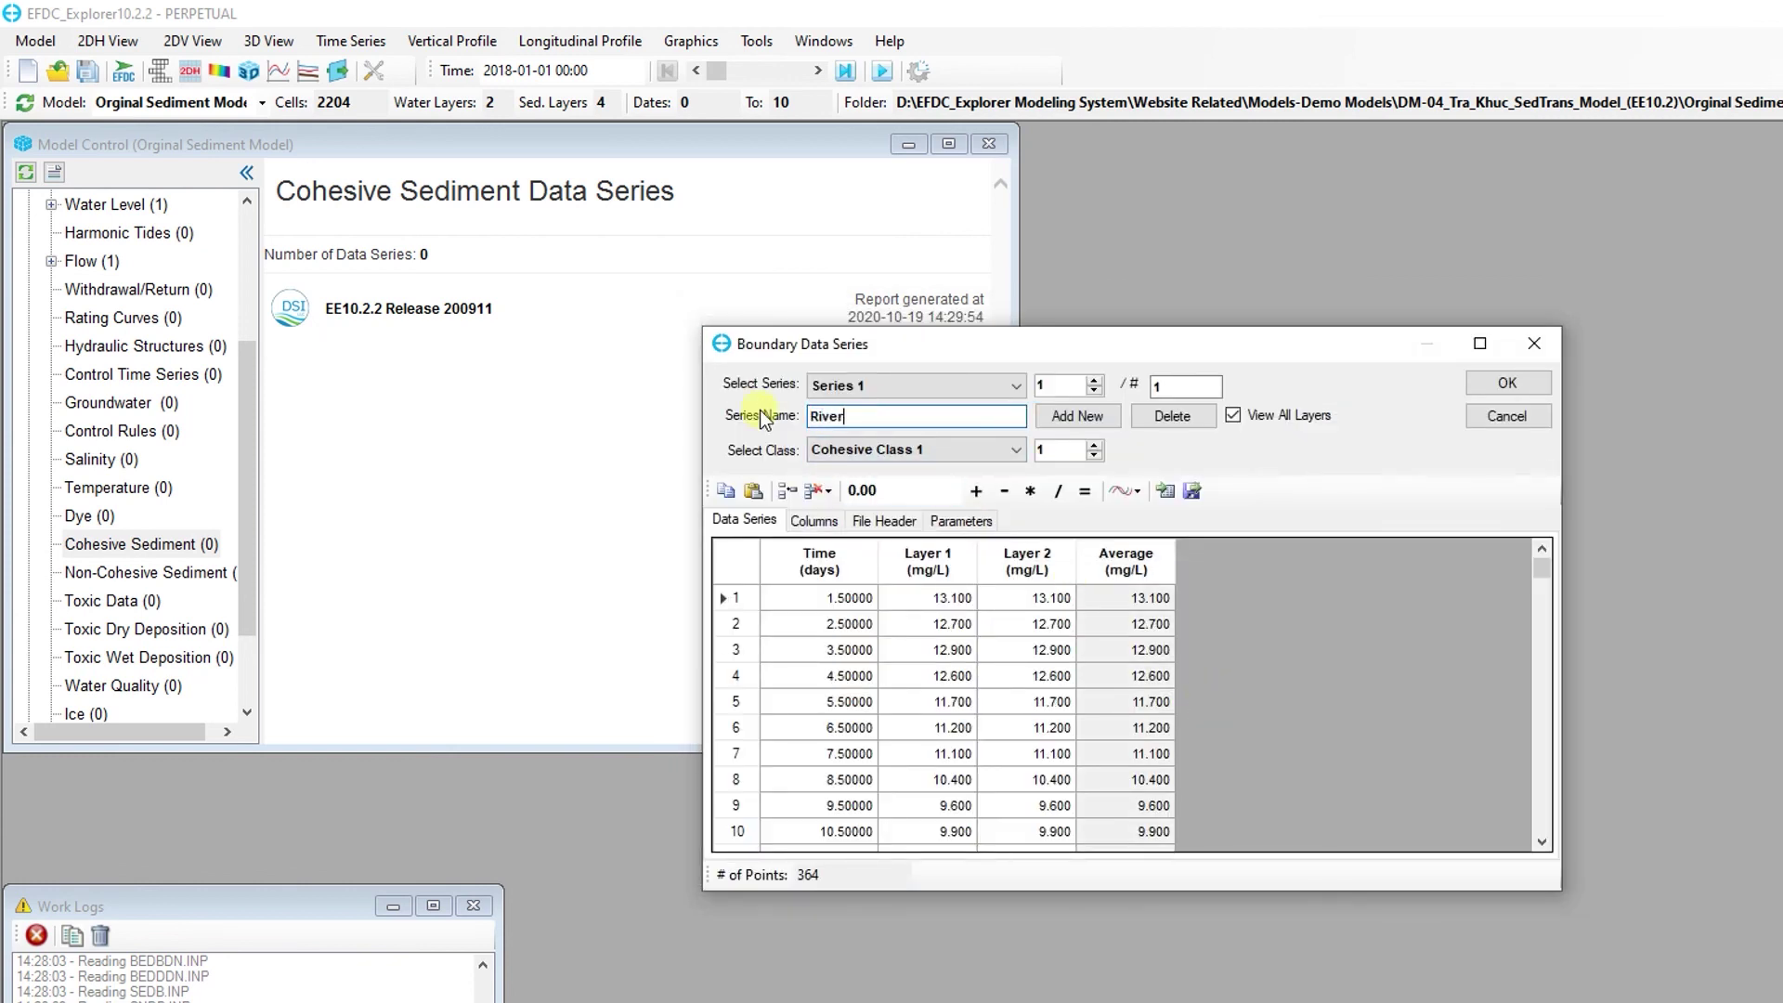
{"action": "left_click", "coordinate": [1471, 386]}
Add a new non-cohesive sediment data series by importing TS_Non-Cohesive_sediment.dat, entering layer 0 to assign the same values to all layers
{"action": "left_click", "coordinate": [126, 603]}
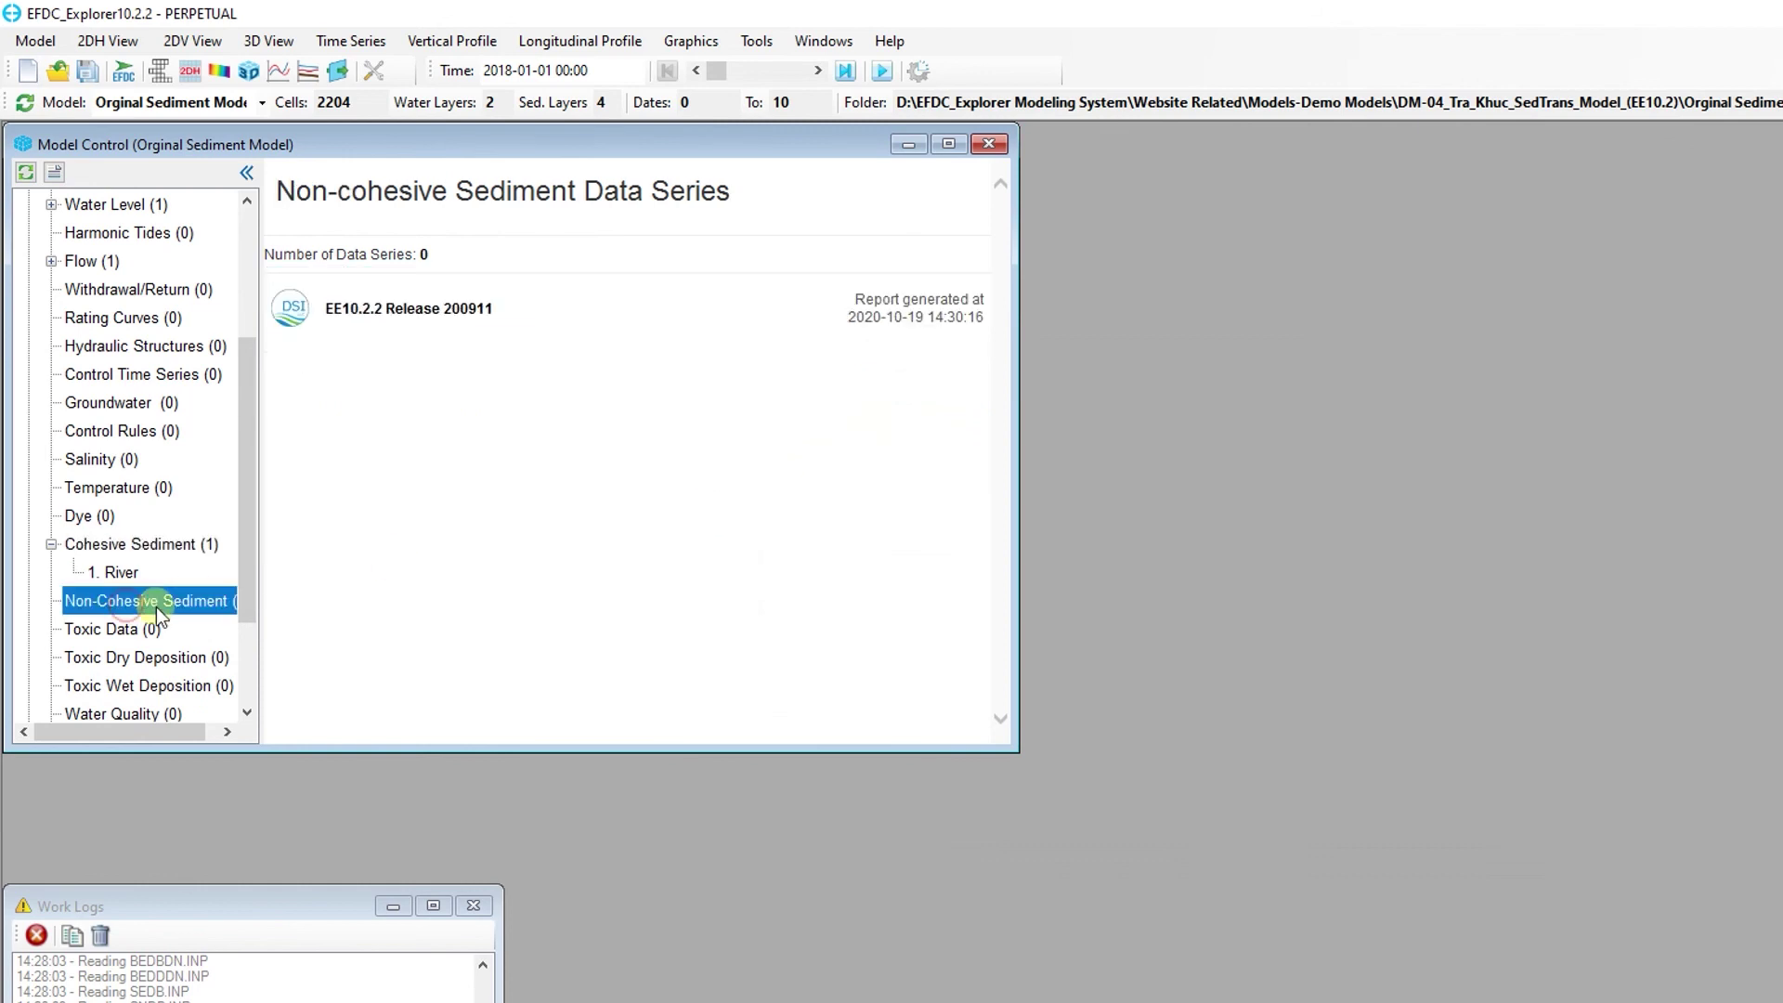
{"action": "right_click", "coordinate": [156, 606]}
{"action": "left_click", "coordinate": [183, 643]}
{"action": "left_click", "coordinate": [1110, 422]}
{"action": "left_click", "coordinate": [1165, 492]}
{"action": "left_click", "coordinate": [1417, 400]}
{"action": "left_click", "coordinate": [1200, 790]}
{"action": "left_click", "coordinate": [1585, 942]}
{"action": "left_click", "coordinate": [1393, 831]}
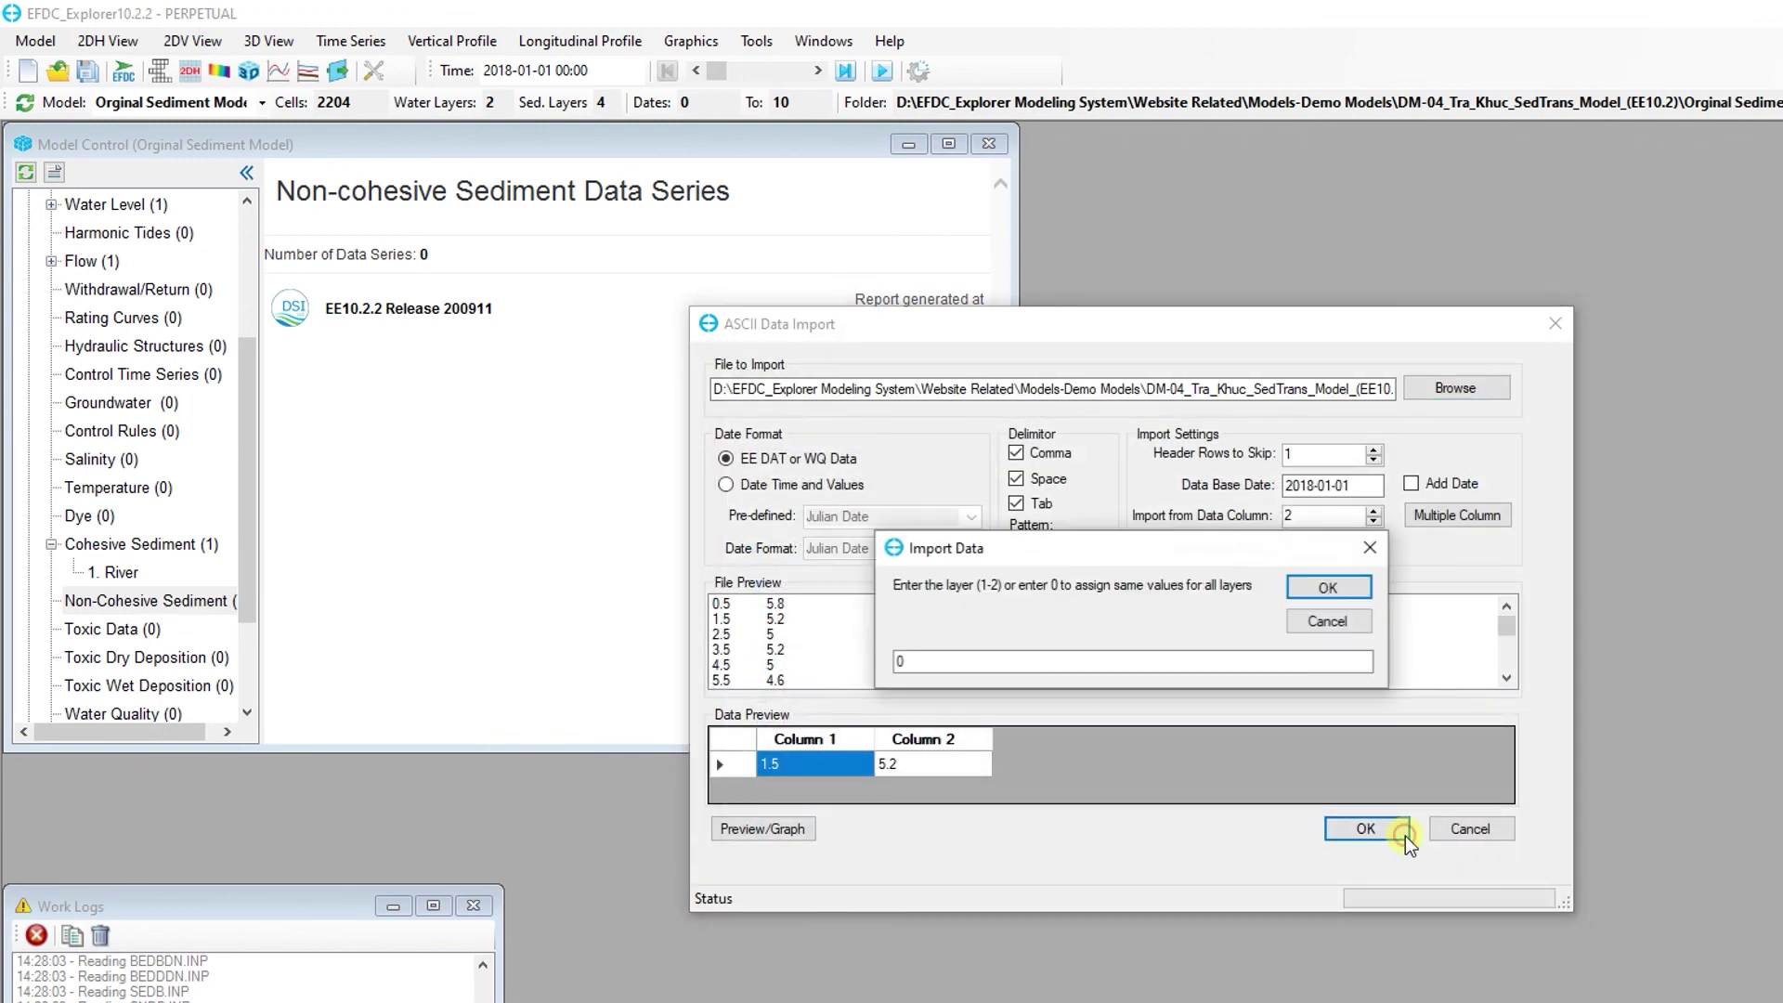
{"action": "left_click", "coordinate": [1341, 581]}
{"action": "left_click", "coordinate": [1227, 702]}
Name the imported non-cohesive sediment series River and accept the boundary data series
{"action": "left_click_drag", "start_coordinate": [904, 415], "coordinate": [806, 415]}
{"action": "type", "text": "River"}
{"action": "left_click", "coordinate": [1506, 383]}
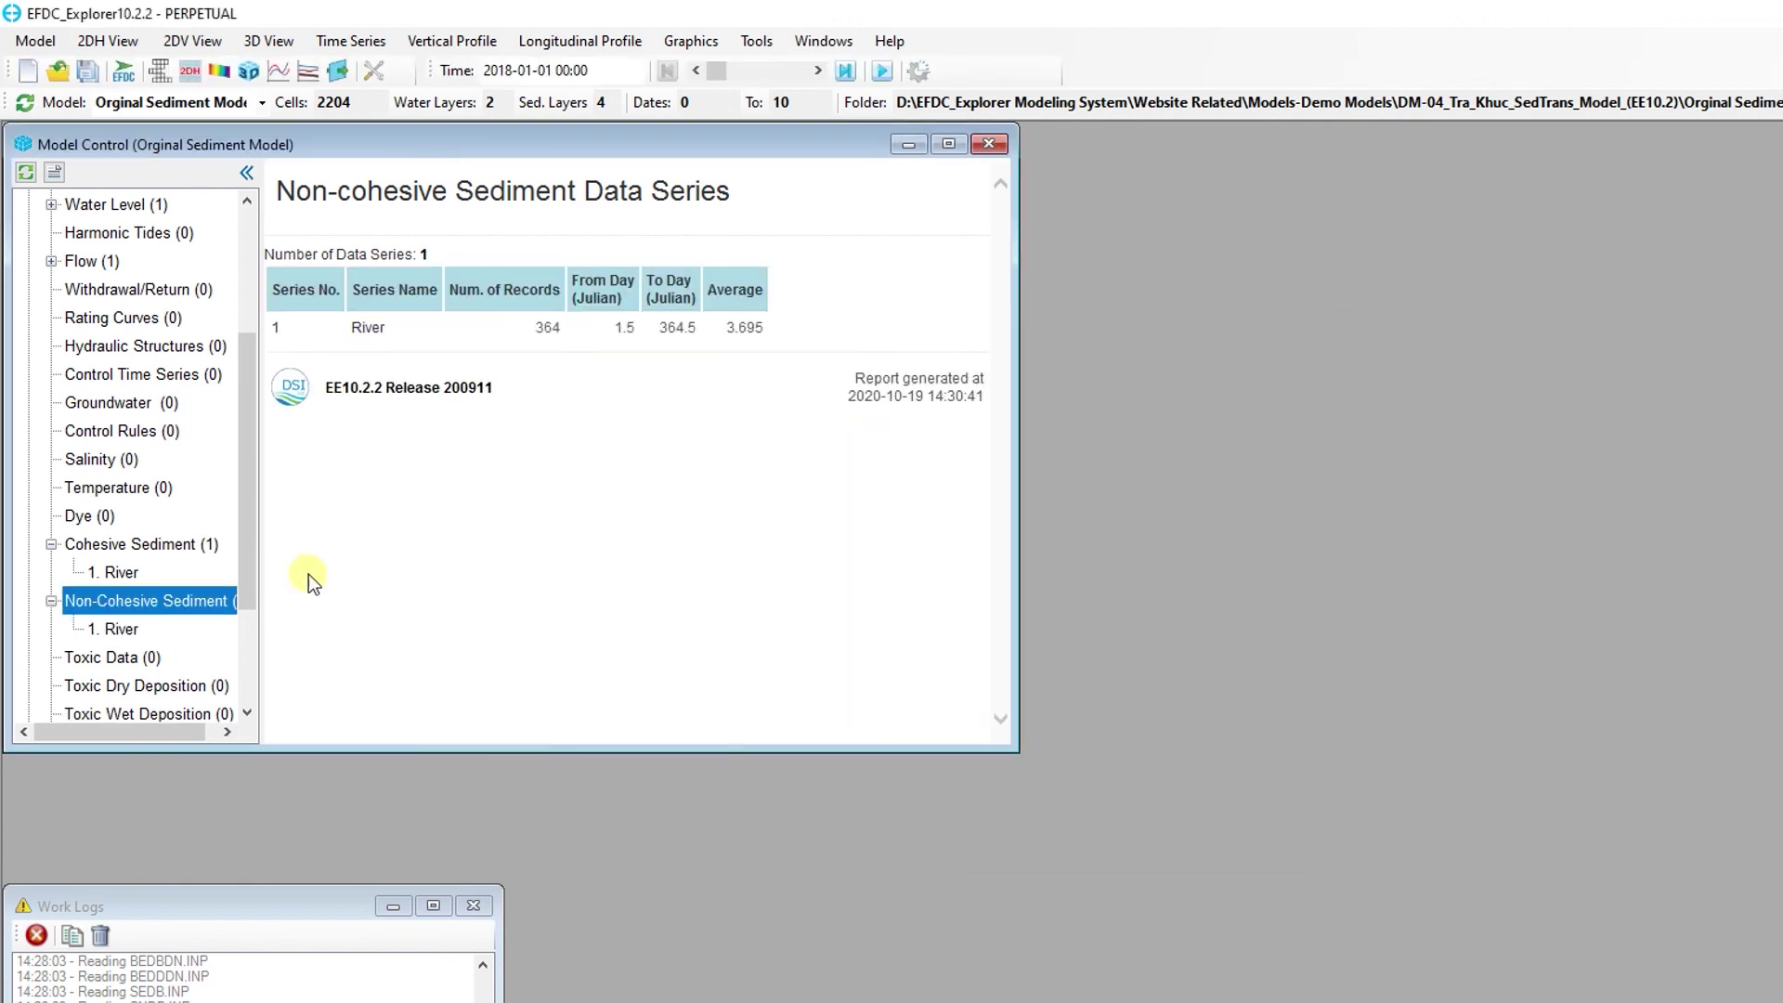
Assign the River data series to both cohesive and non-cohesive sediments in the River flow boundary condition
{"action": "left_click_drag", "start_coordinate": [240, 499], "coordinate": [243, 613]}
{"action": "left_click", "coordinate": [31, 660]}
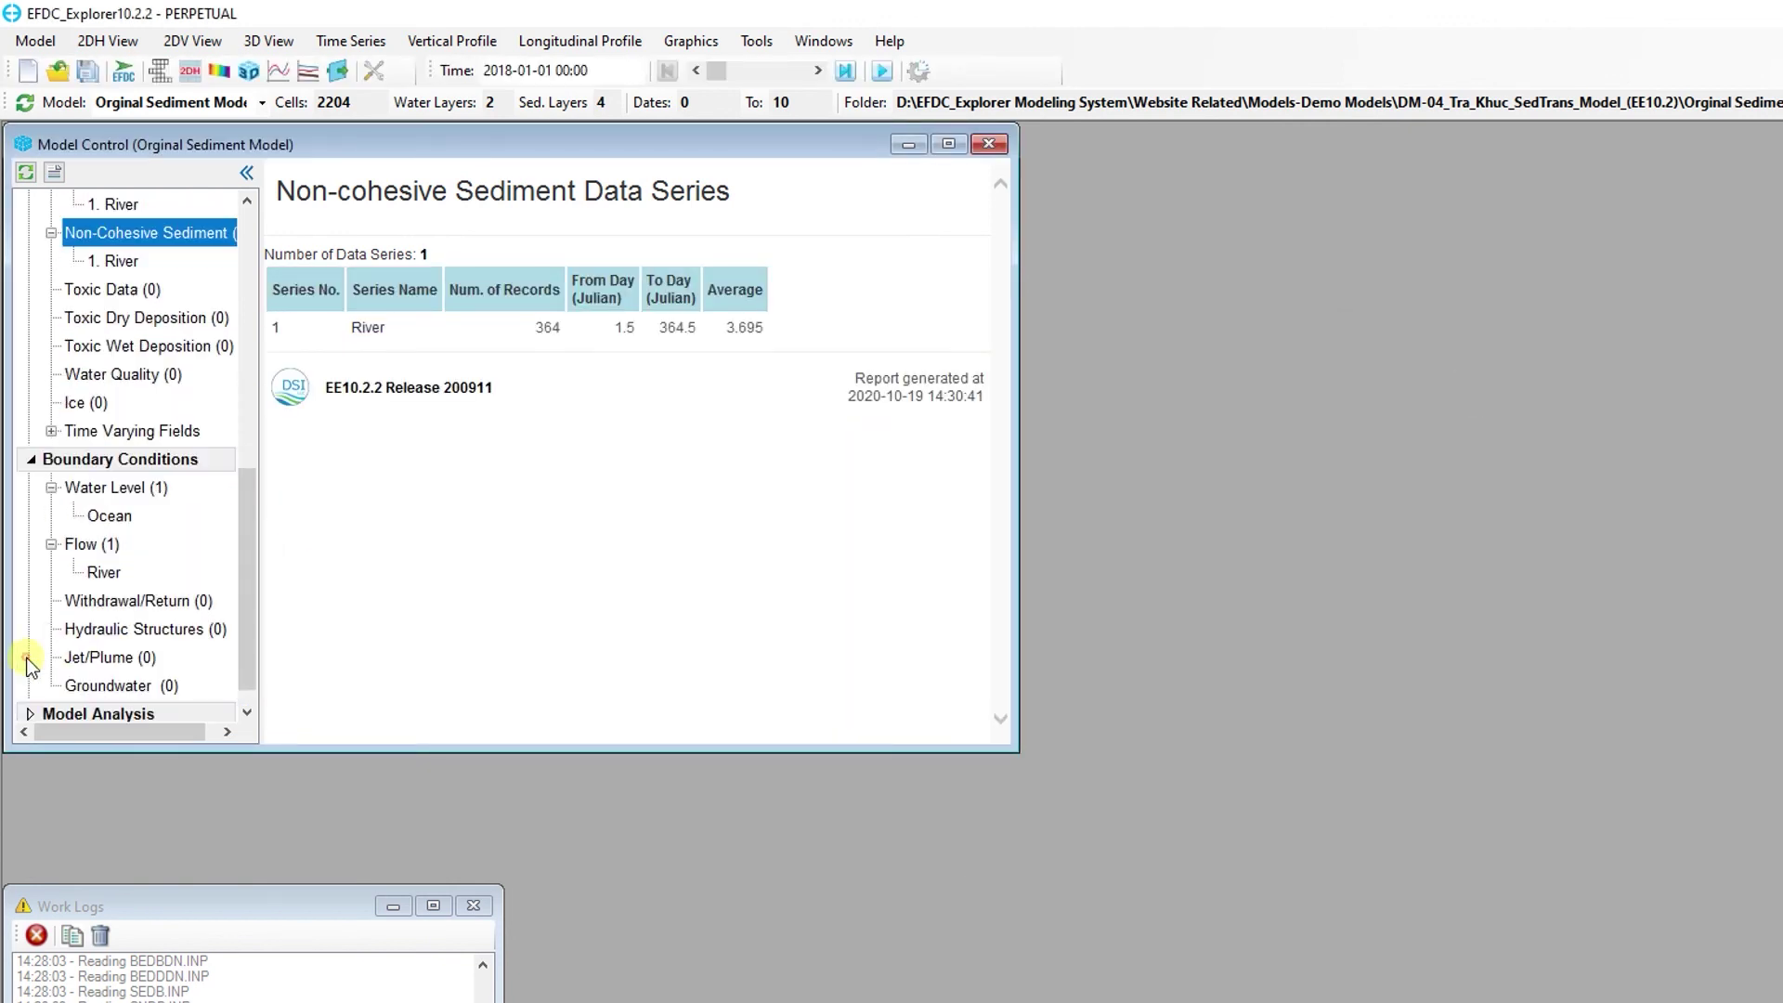
{"action": "left_click", "coordinate": [104, 573]}
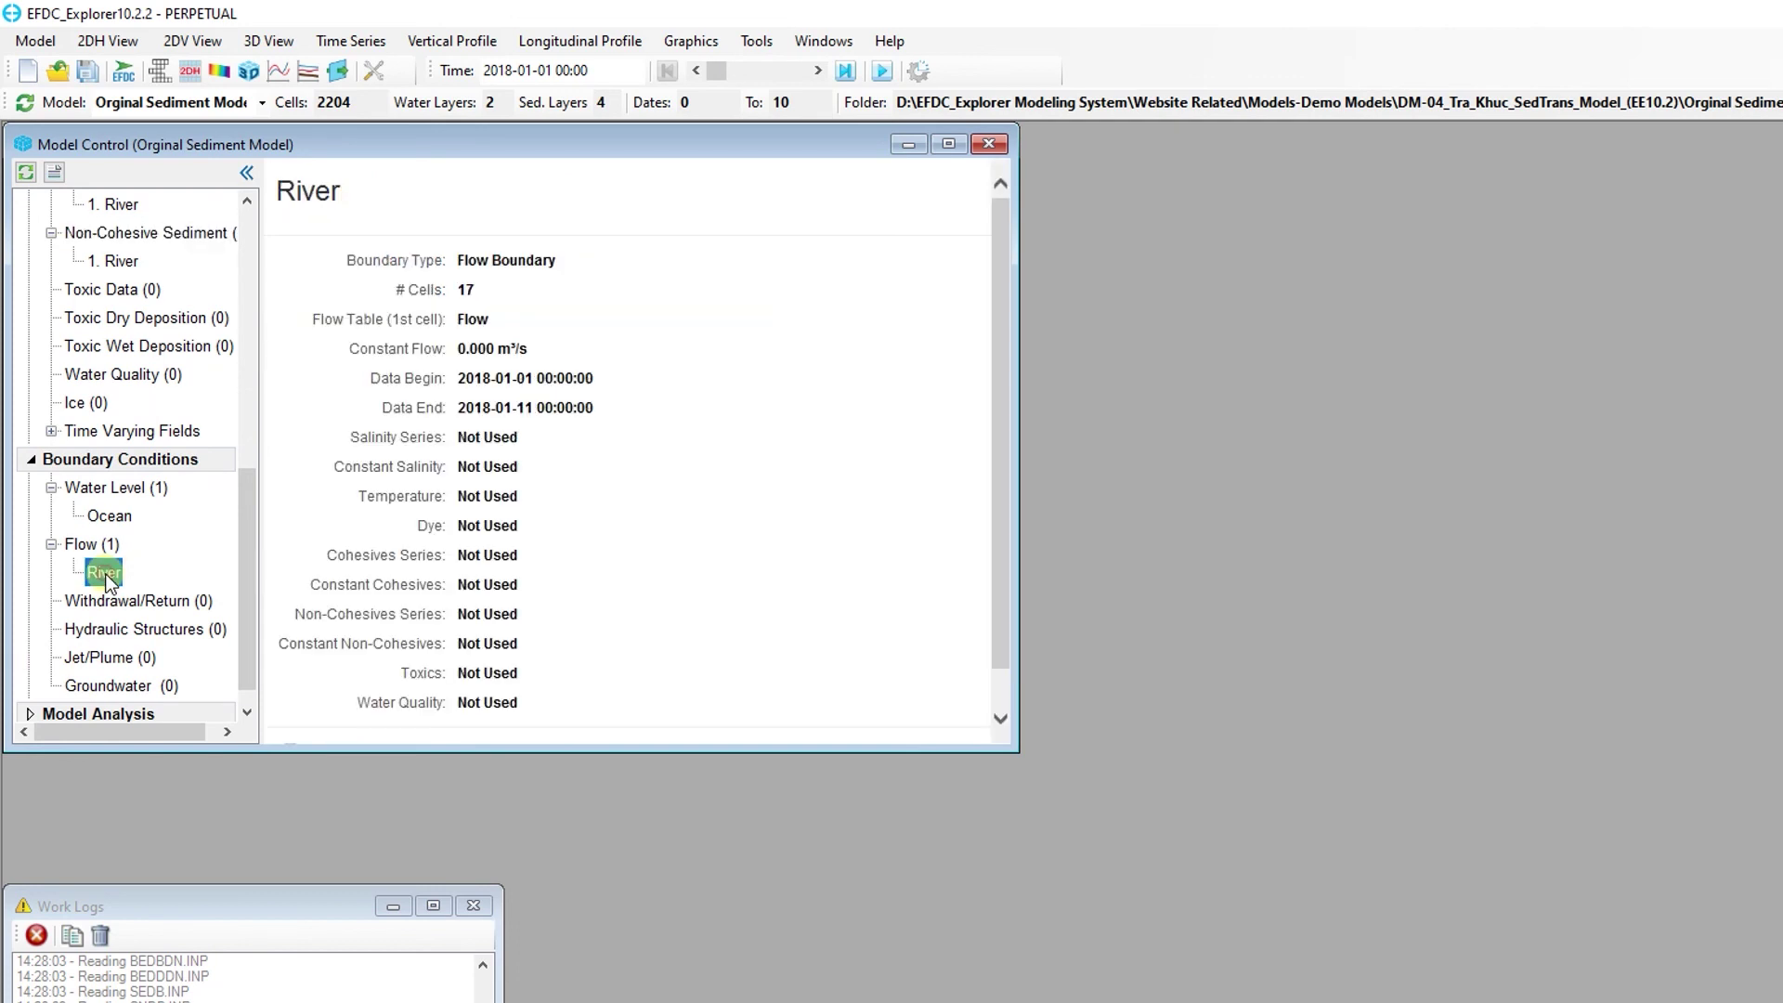
{"action": "right_click", "coordinate": [108, 574]}
{"action": "left_click", "coordinate": [130, 588]}
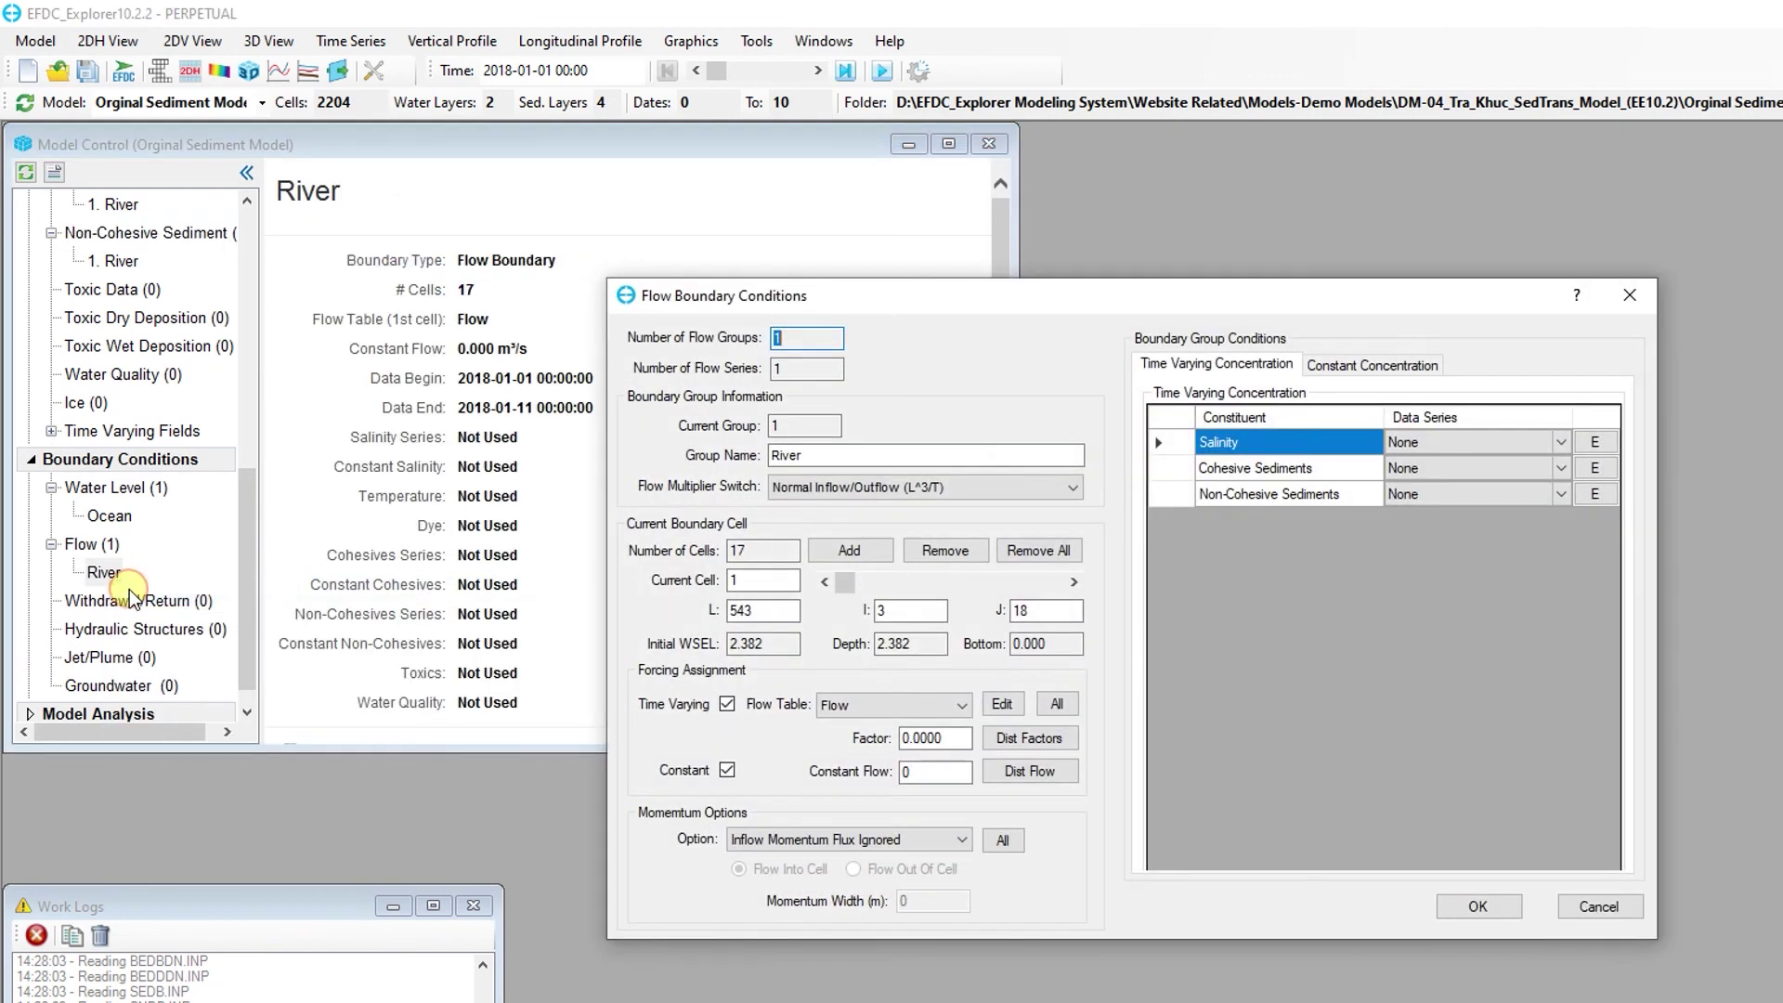
{"action": "left_click", "coordinate": [1564, 470]}
{"action": "left_click", "coordinate": [1545, 507]}
{"action": "left_click", "coordinate": [1559, 498]}
{"action": "left_click", "coordinate": [1529, 527]}
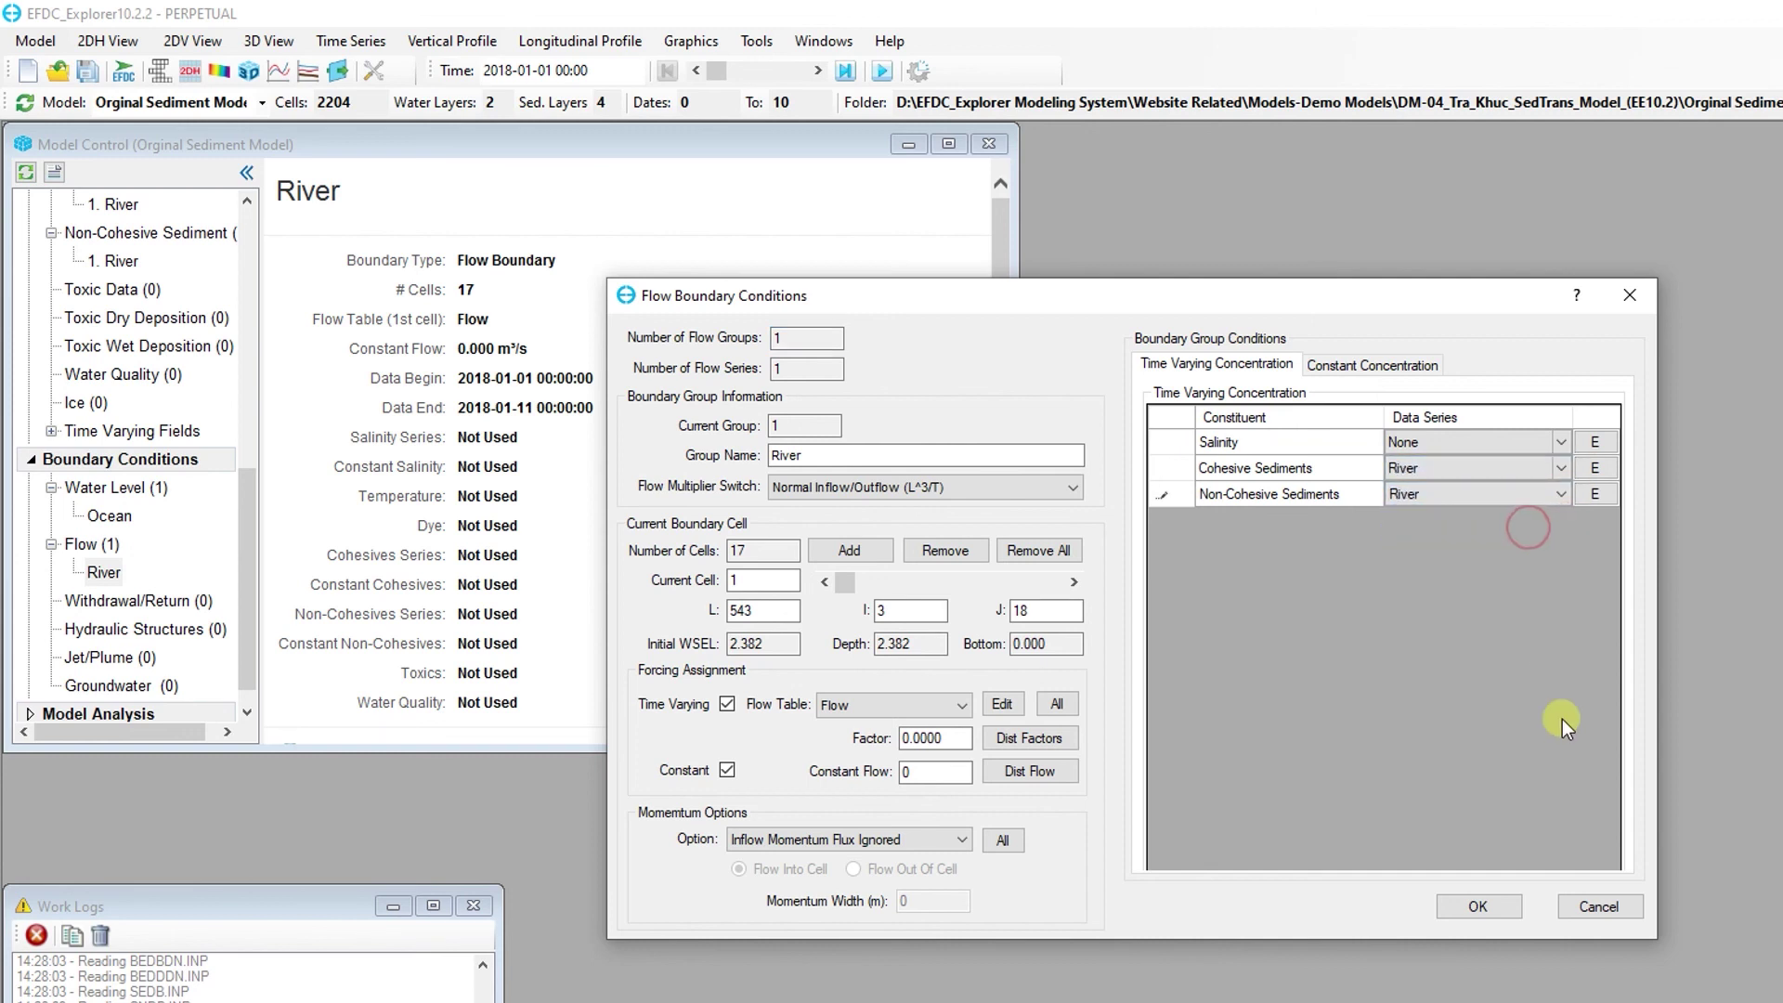
{"action": "left_click", "coordinate": [1512, 907]}
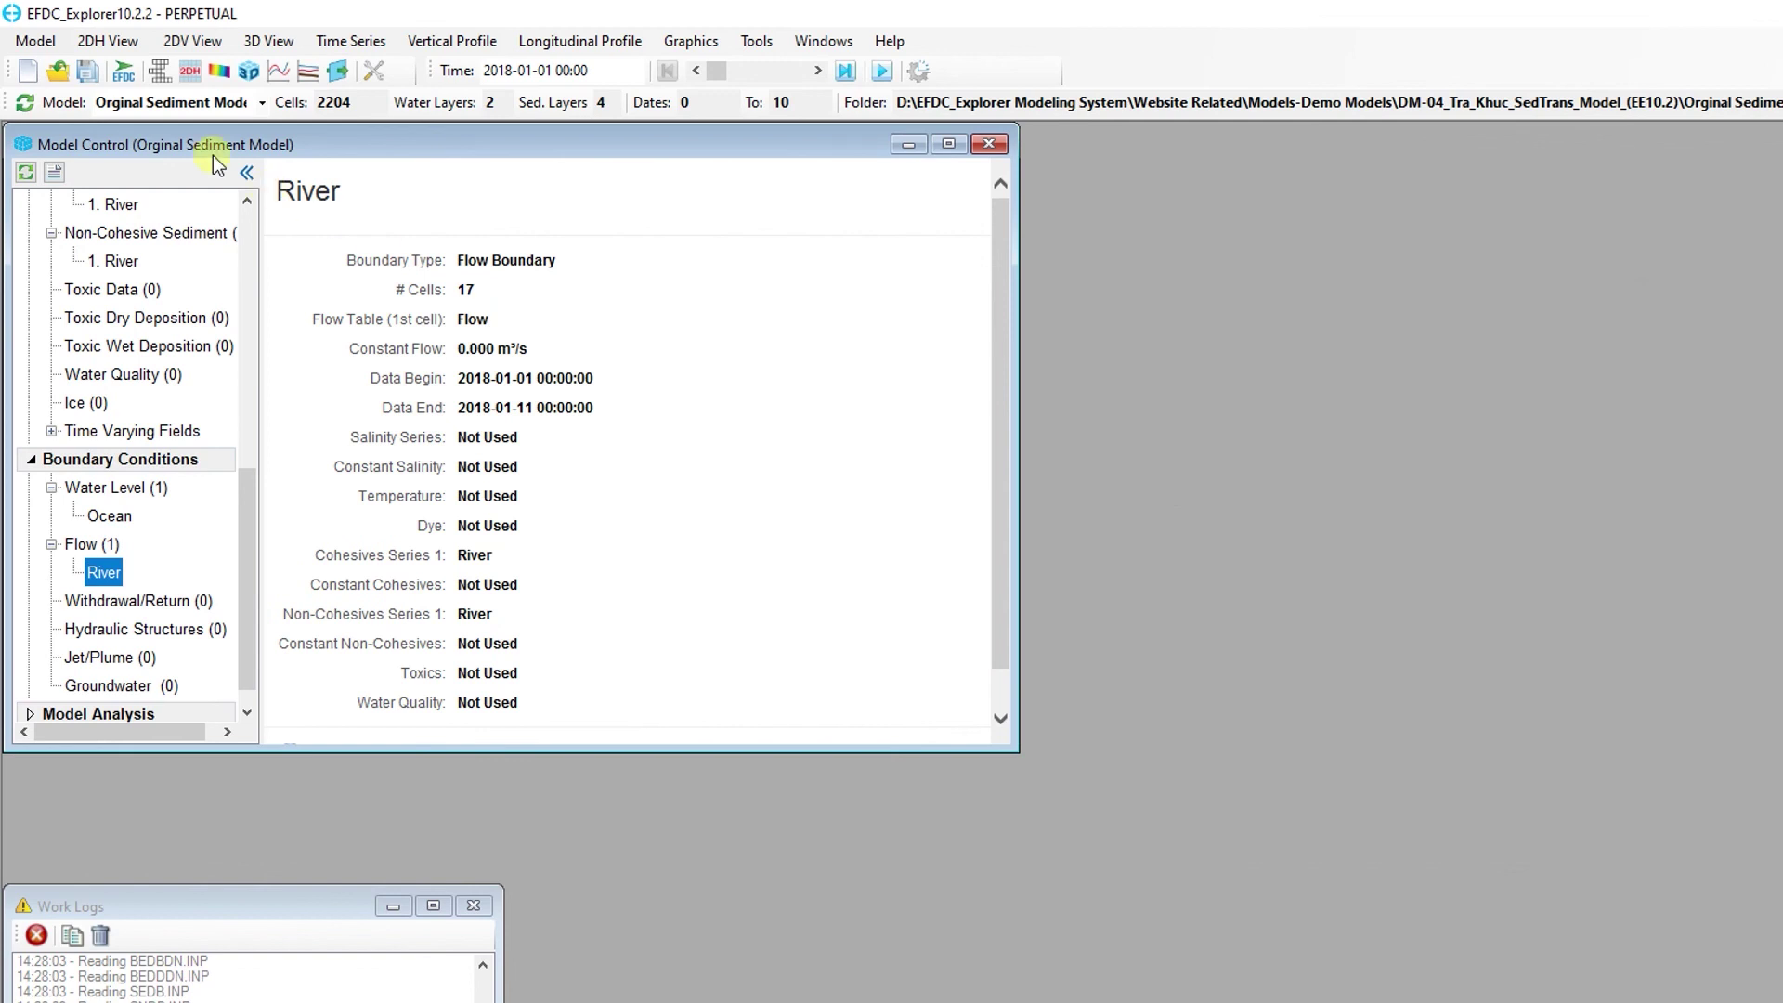
Save the model to the Orginal Sediment Model folder with the Full Write option in EEMS 10 format
{"action": "left_click", "coordinate": [91, 81]}
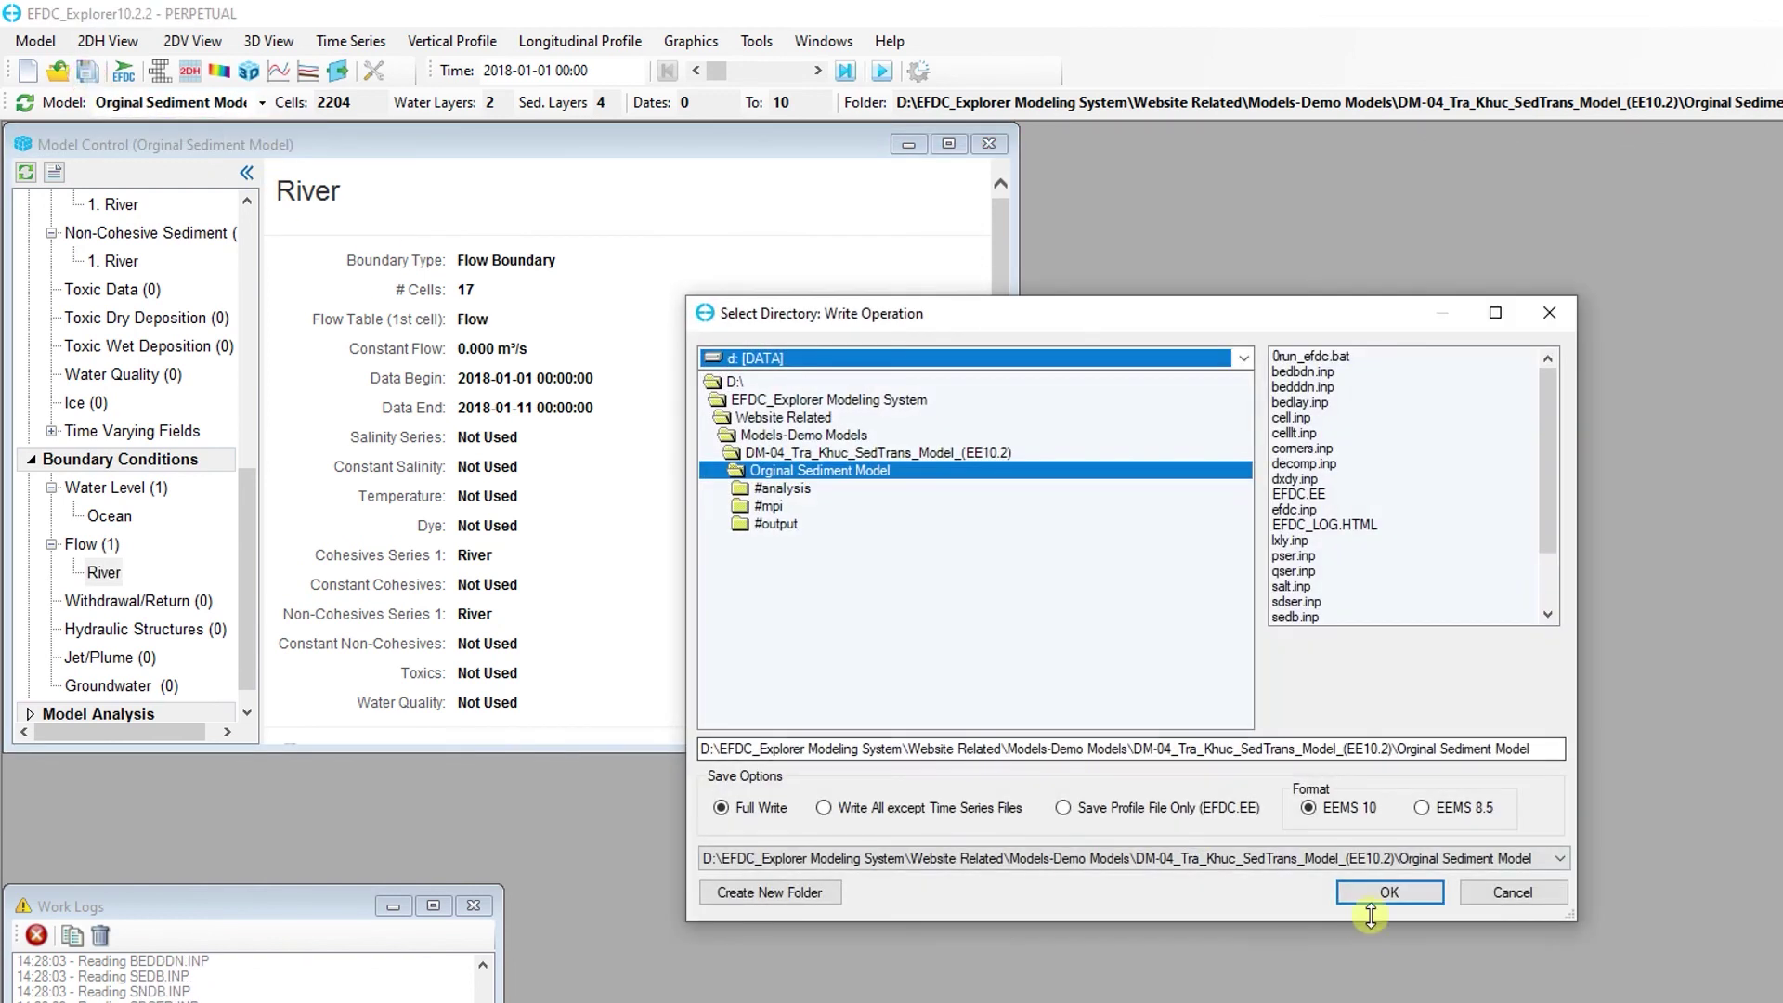
{"action": "left_click", "coordinate": [1371, 897]}
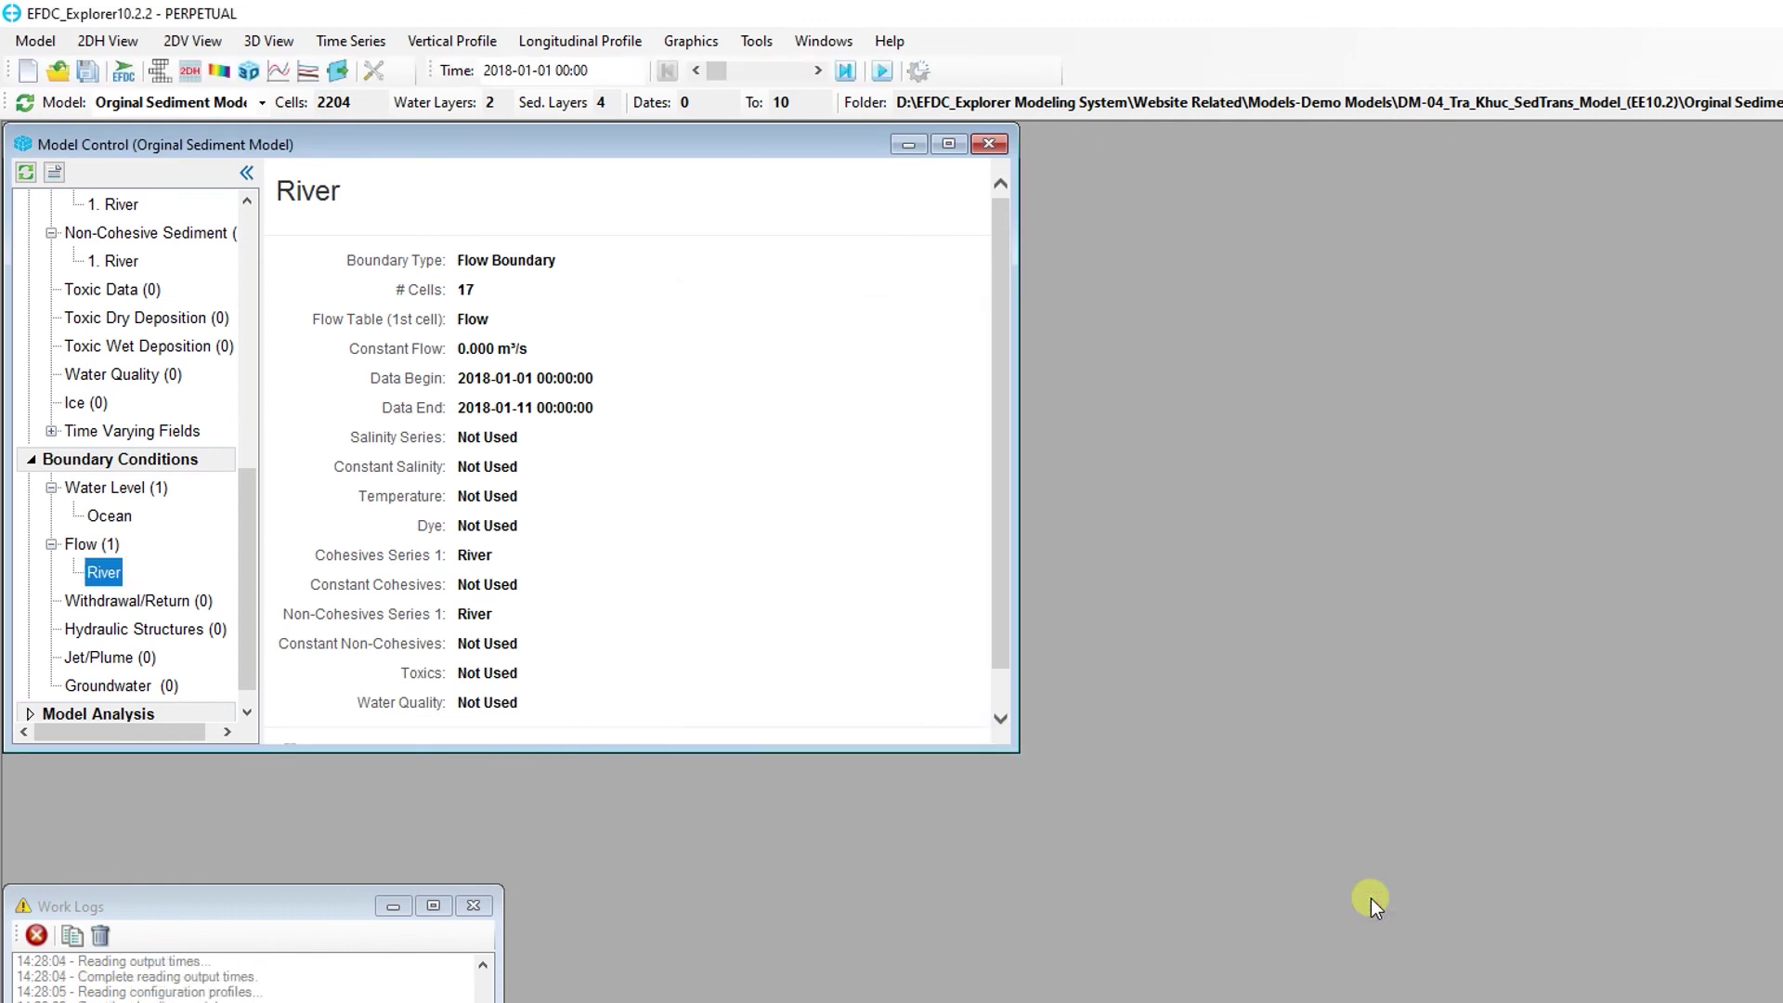
Run the Orginal Sediment Model in EFDC+ with overwriting of the existing model outputs enabled
{"action": "left_click", "coordinate": [130, 79]}
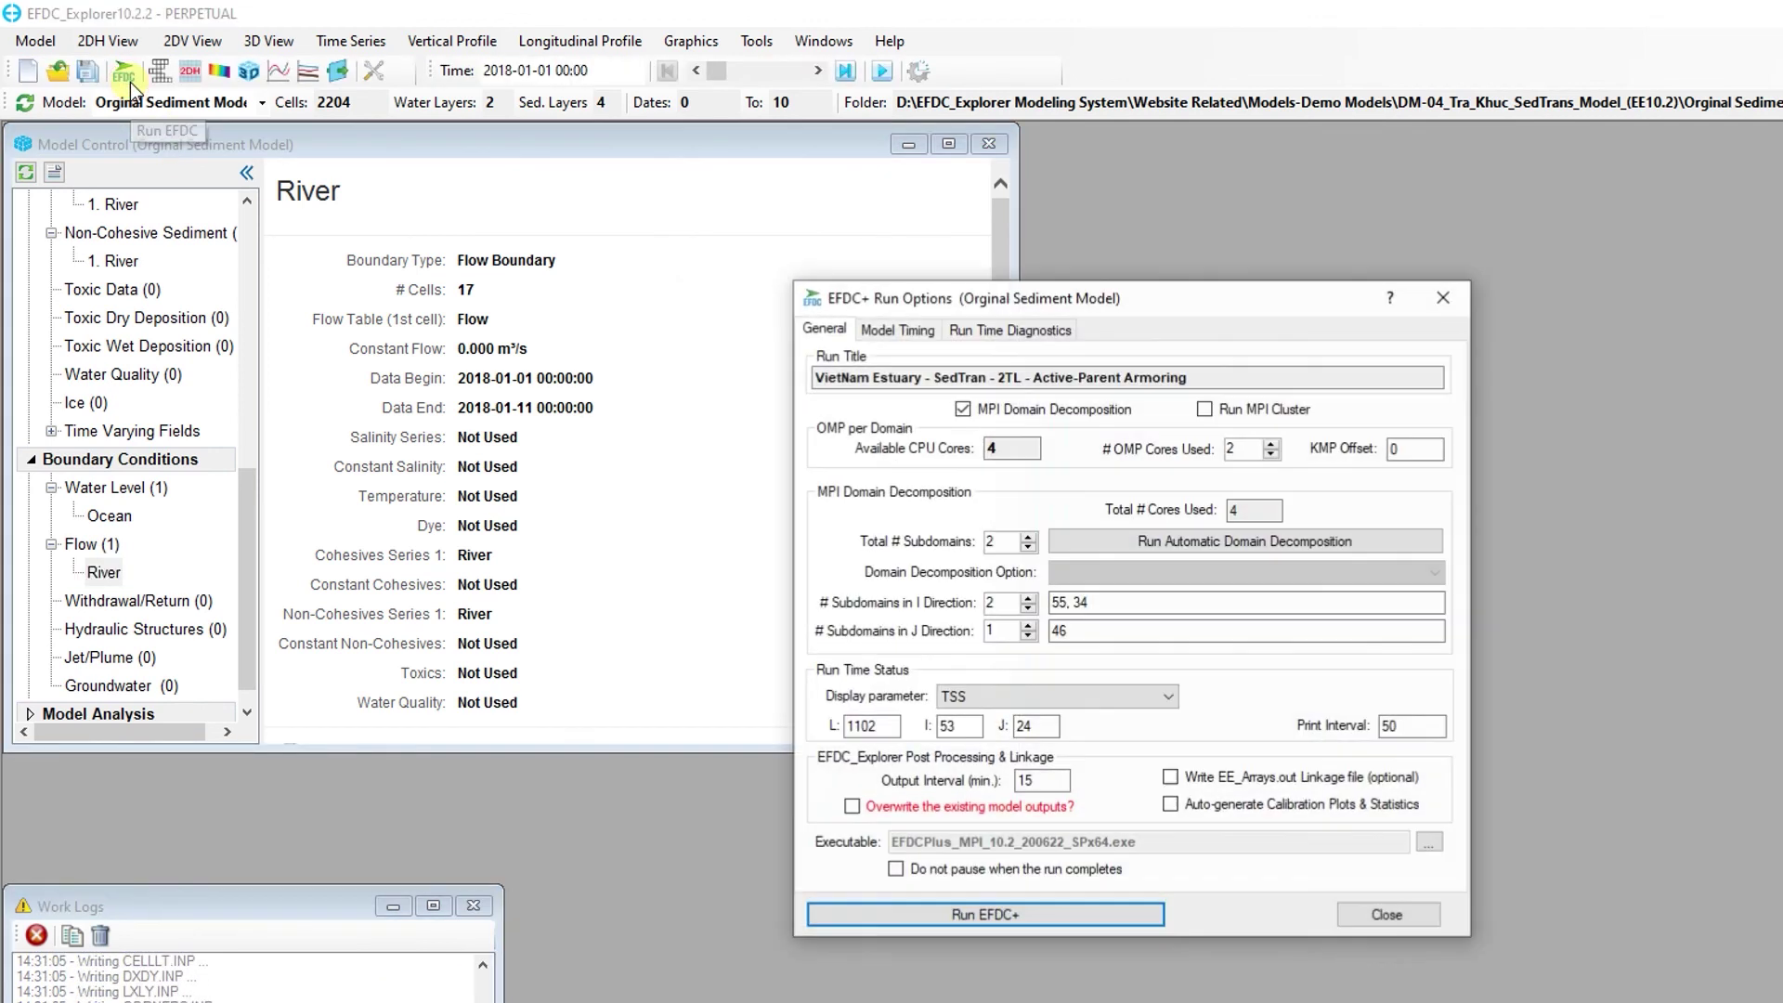
{"action": "left_click", "coordinate": [853, 806]}
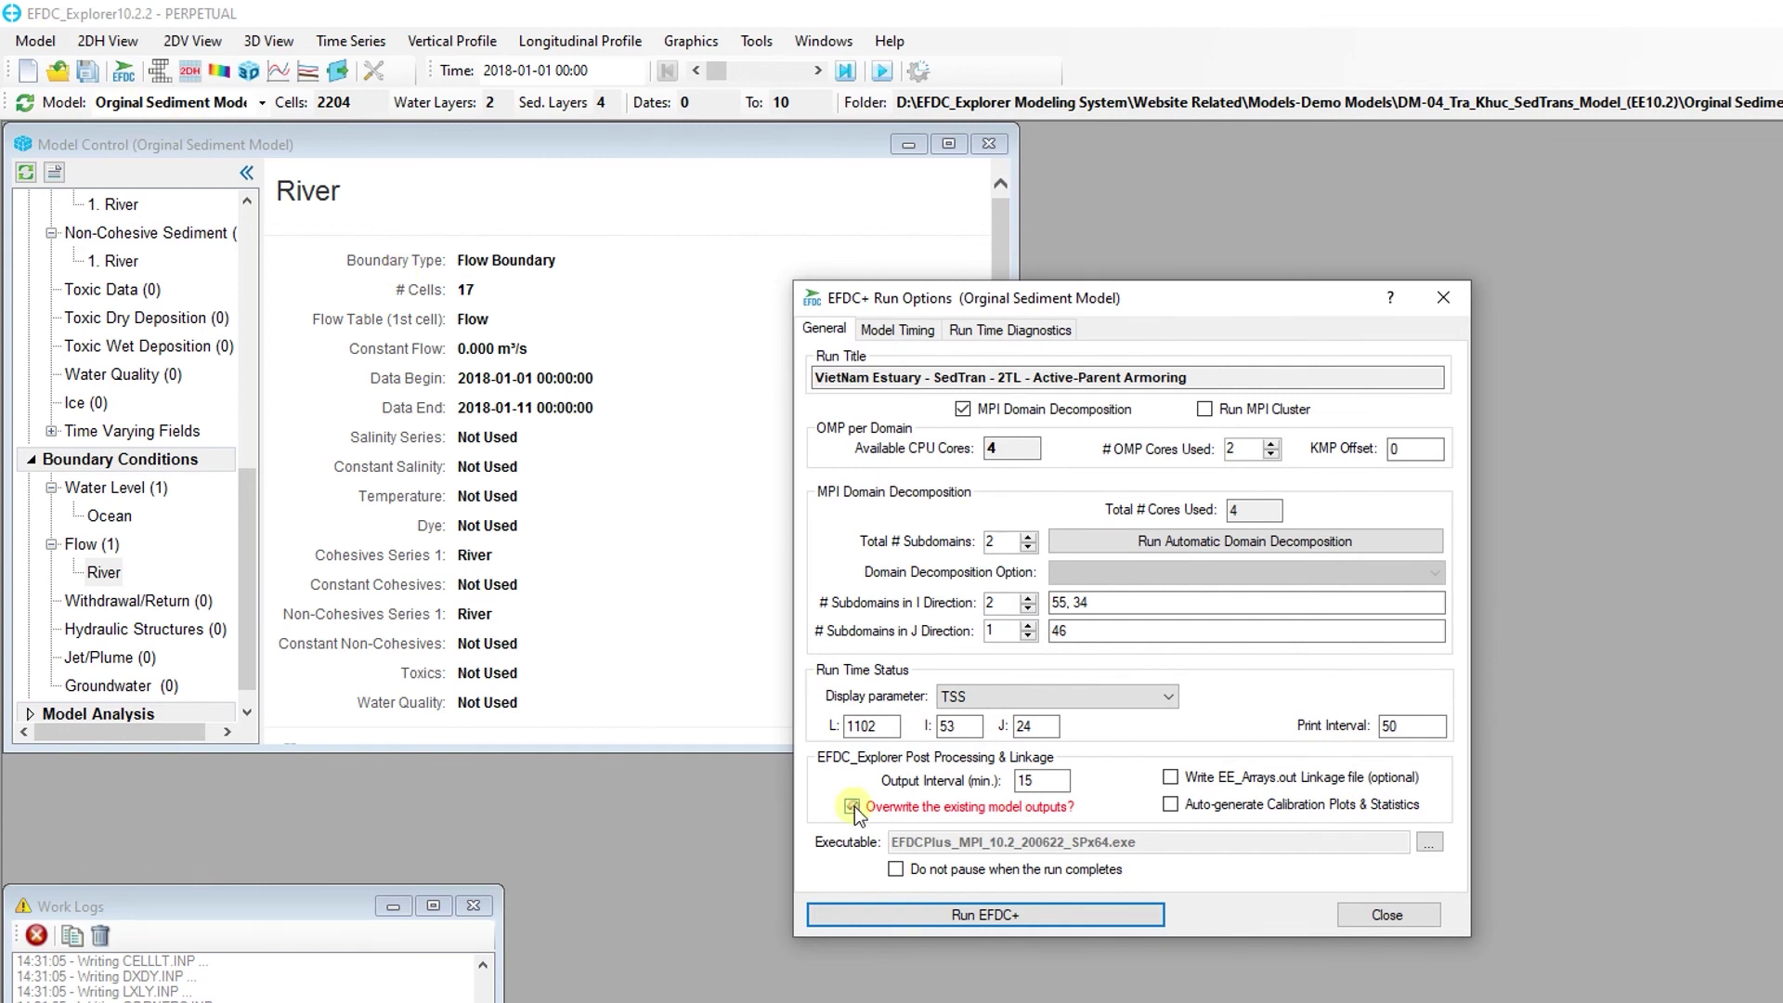
{"action": "left_click", "coordinate": [1005, 912]}
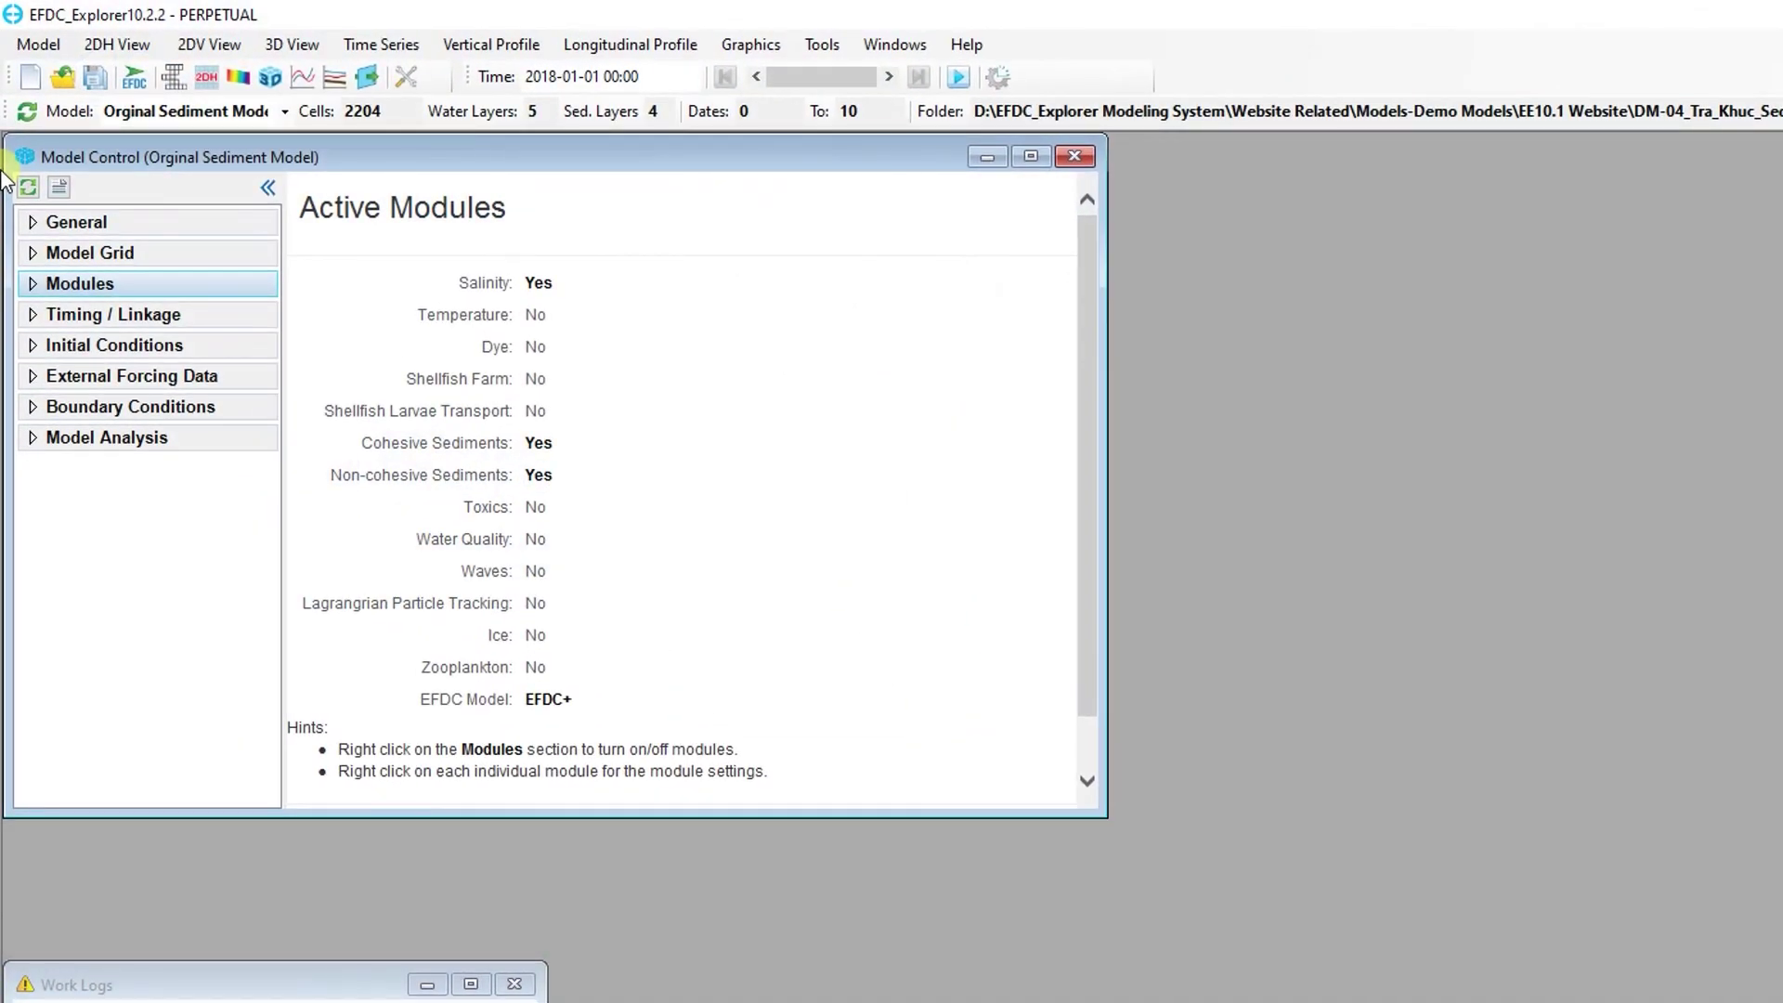
Reload the model outputs and open a 2DH view with Bottom Elevation hidden and the Model Grid layer selected
{"action": "left_click", "coordinate": [26, 113]}
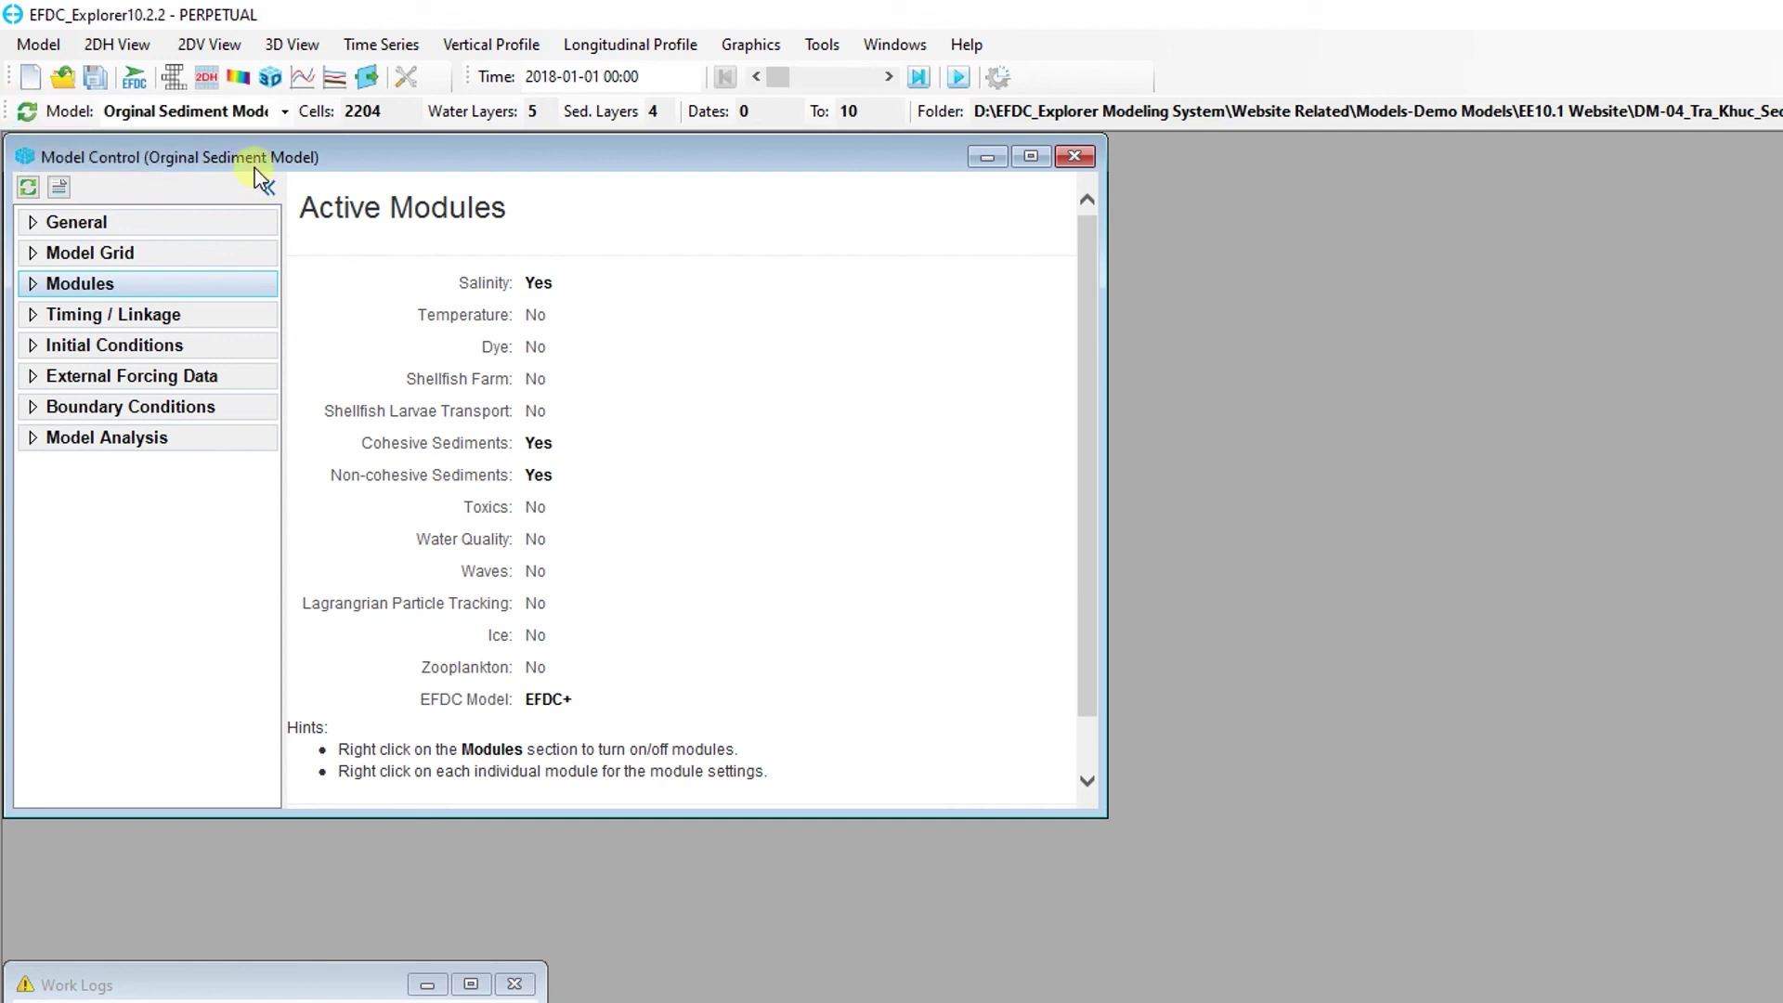
{"action": "left_click", "coordinate": [206, 76]}
{"action": "left_click", "coordinate": [33, 360]}
{"action": "left_click", "coordinate": [139, 334]}
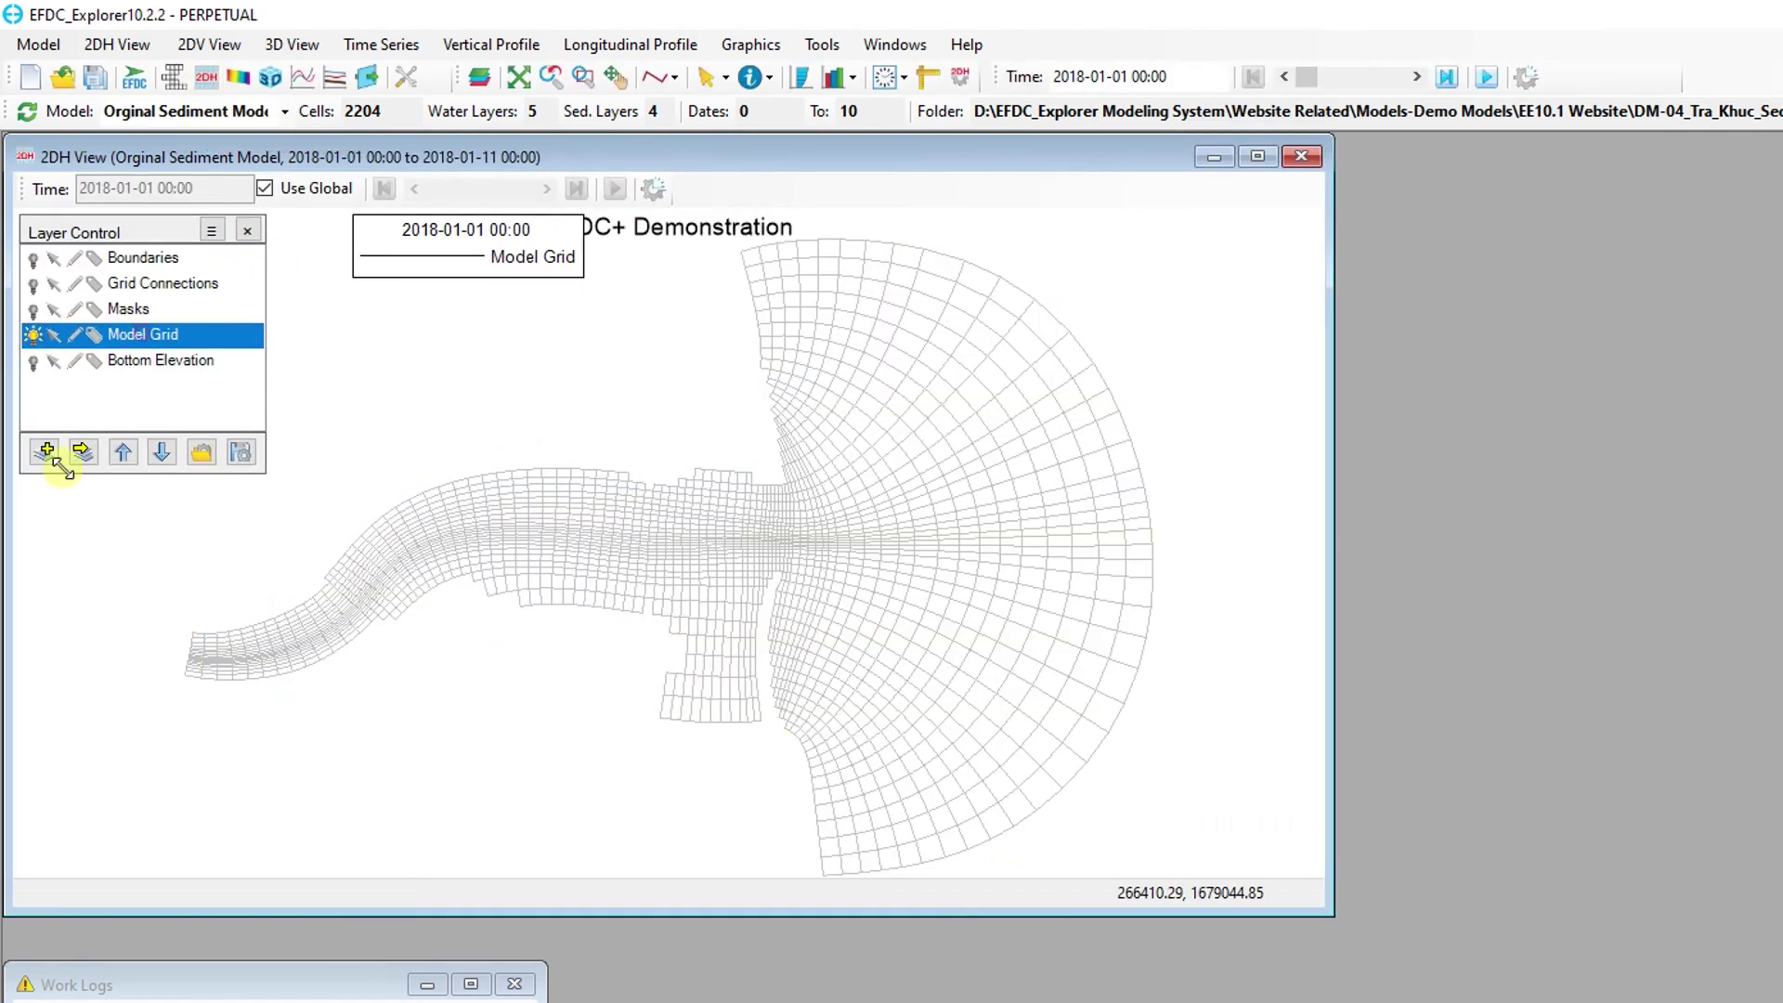
{"action": "left_click", "coordinate": [45, 451]}
{"action": "left_click", "coordinate": [1337, 617]}
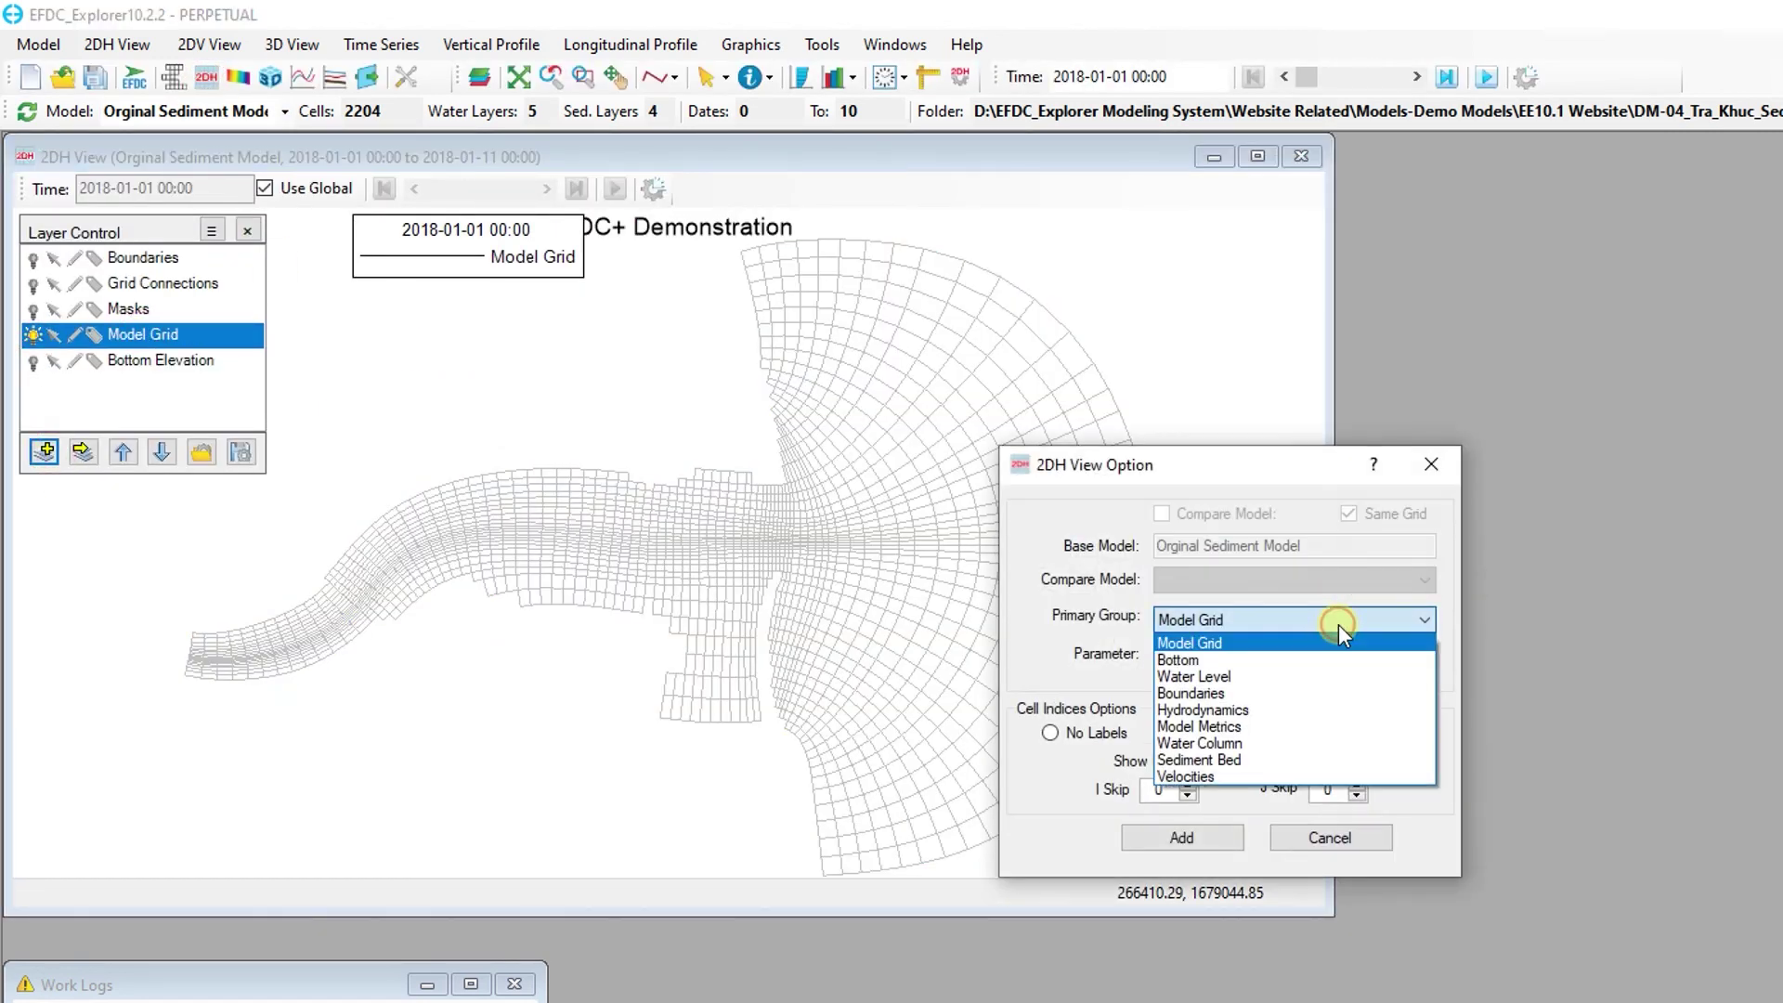
{"action": "left_click", "coordinate": [1330, 745]}
{"action": "left_click", "coordinate": [1226, 938]}
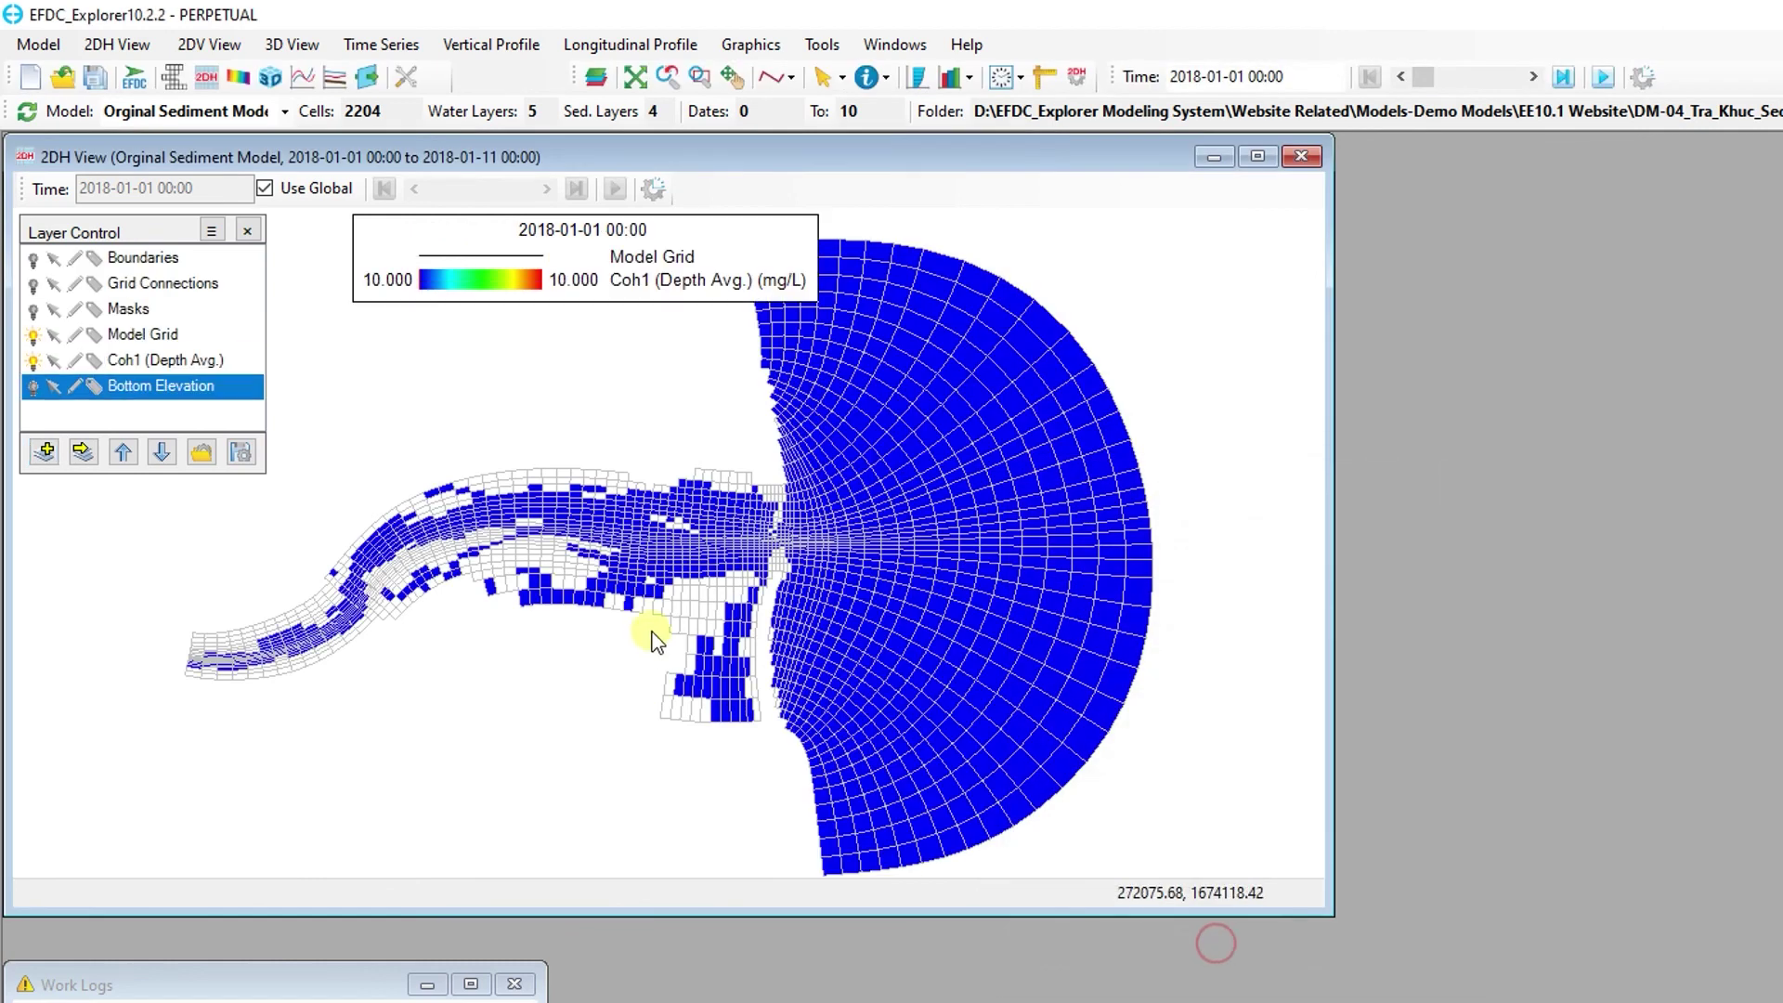
{"action": "left_click", "coordinate": [1428, 77]}
{"action": "left_click_drag", "start_coordinate": [1460, 79], "coordinate": [1517, 84]}
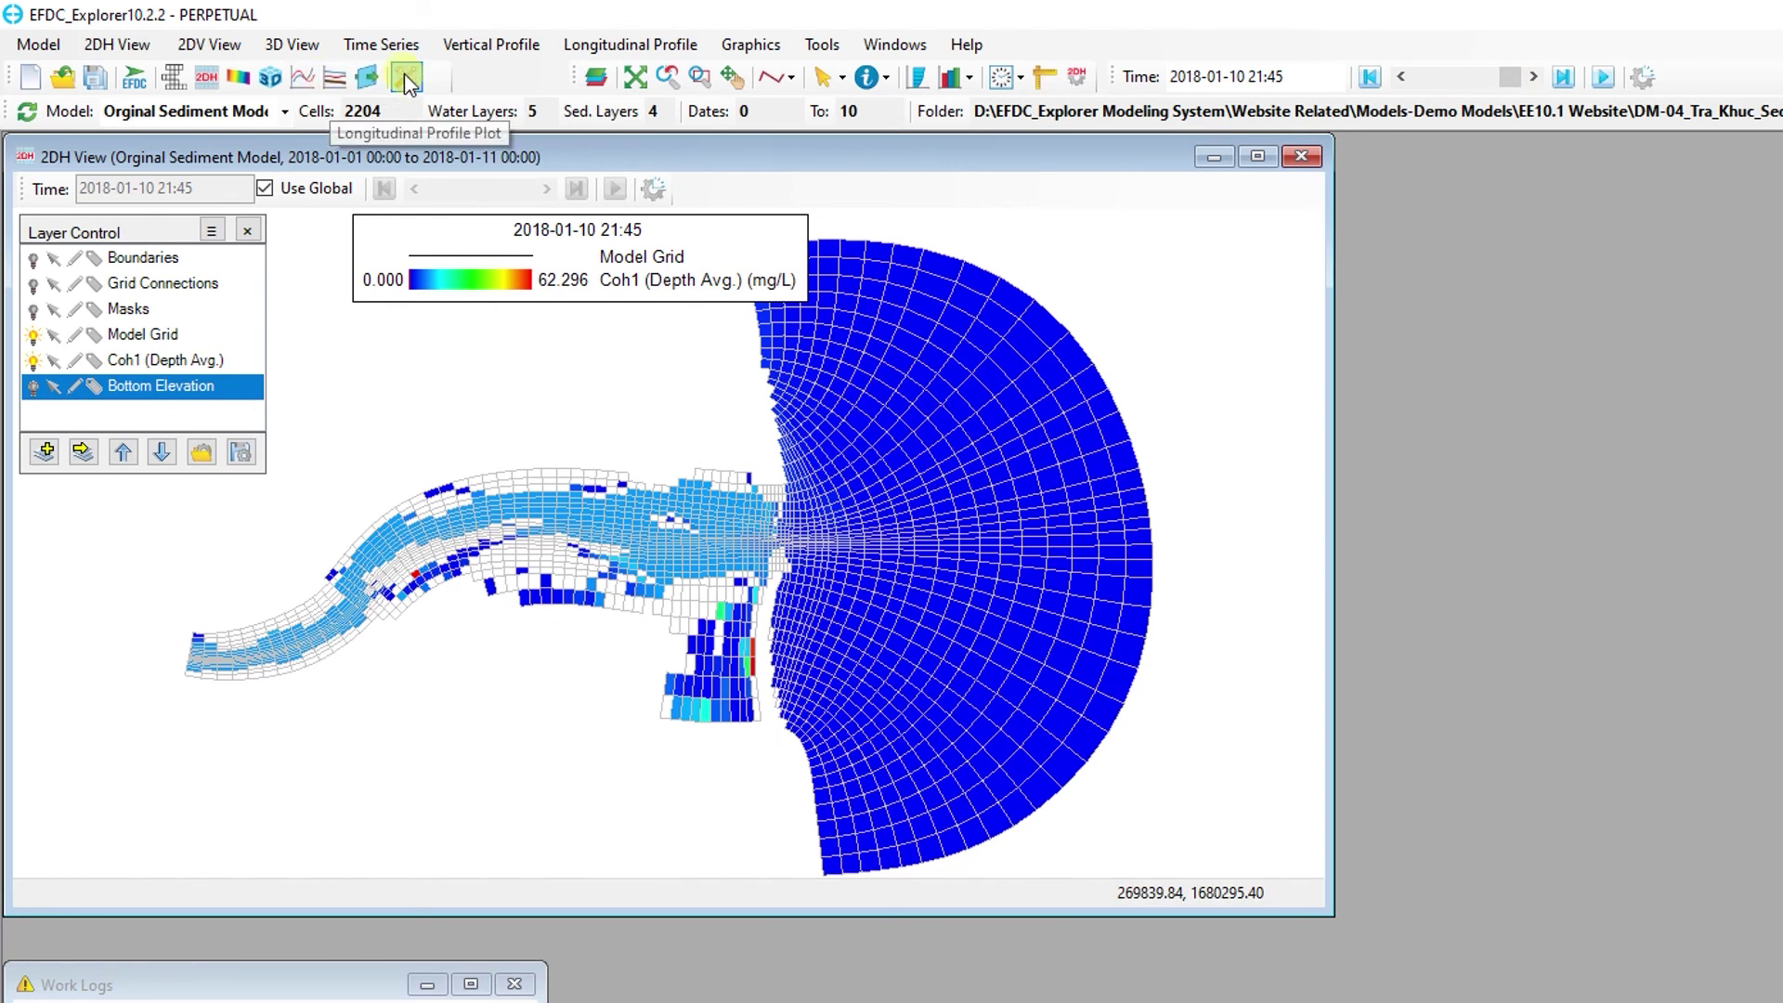
Start a new vertical profile plot for the model
{"action": "left_click", "coordinate": [479, 46]}
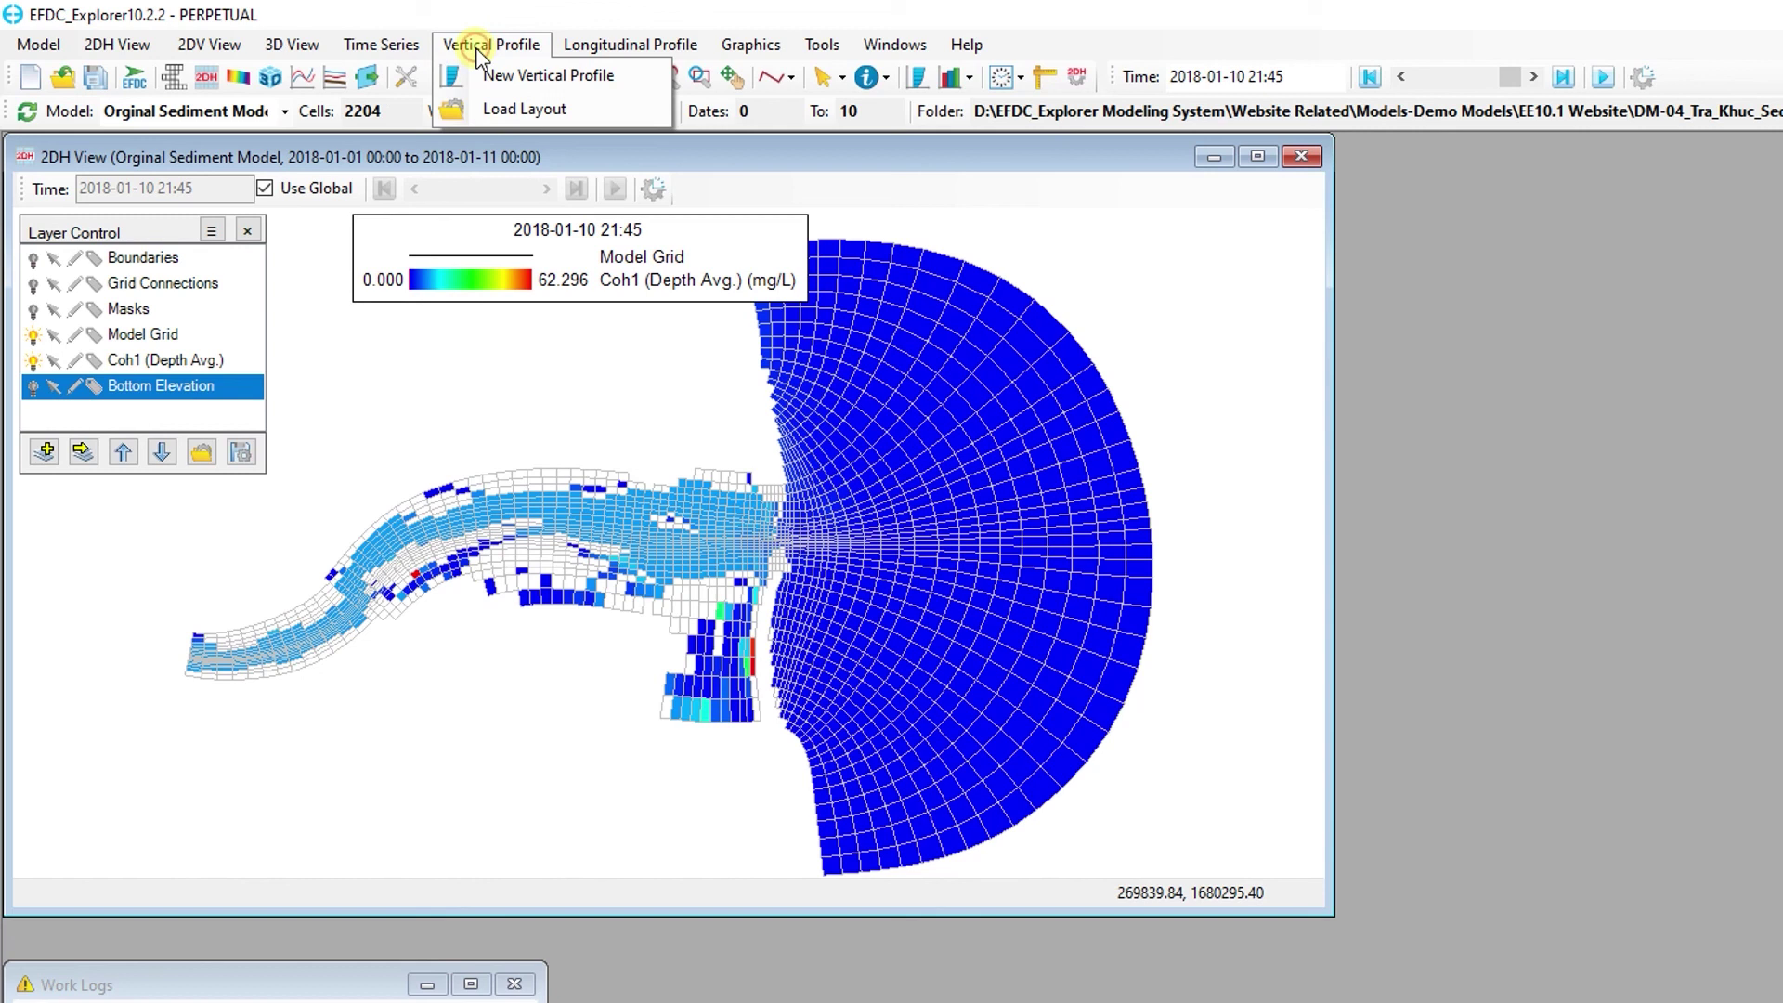